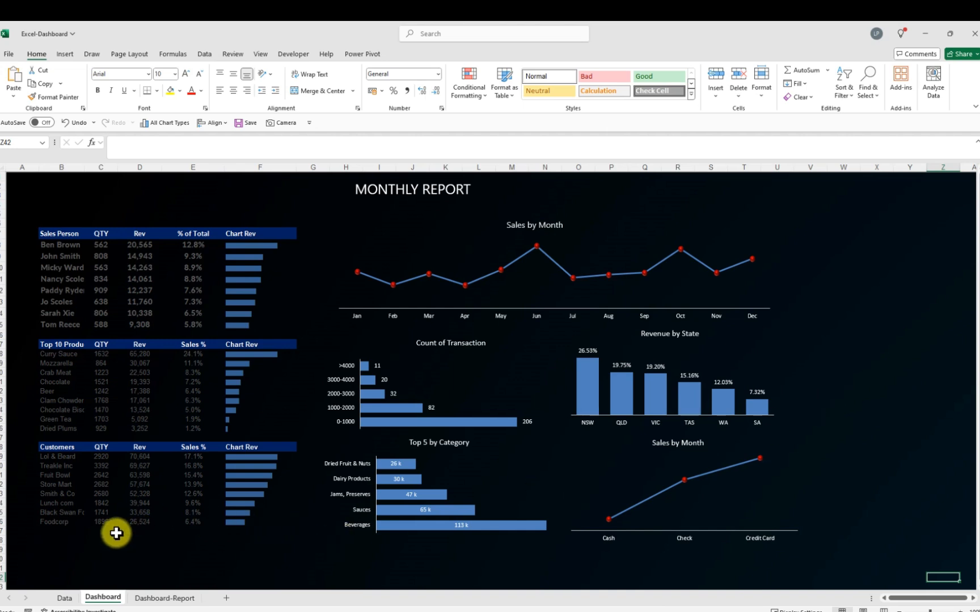
Convert the order data on the Data sheet into a table with headers
{"action": "left_click", "coordinate": [64, 596]}
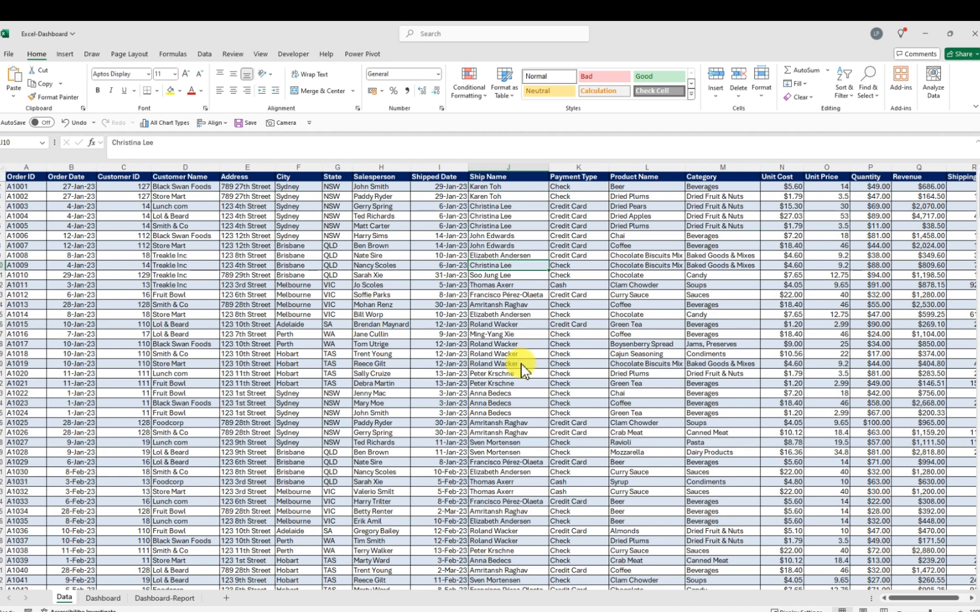
{"action": "key", "text": "ctrl+t"}
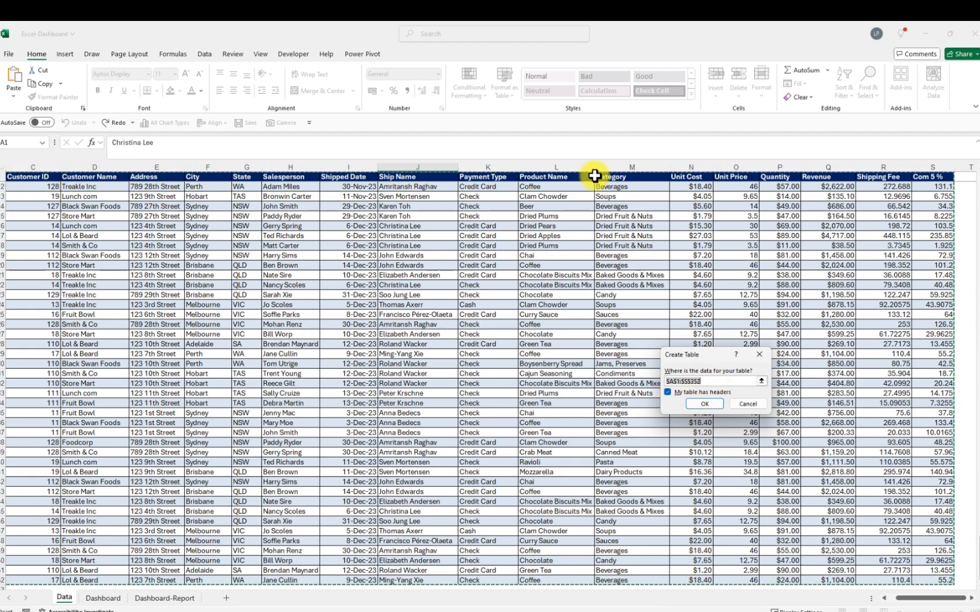
{"action": "left_click", "coordinate": [710, 405]}
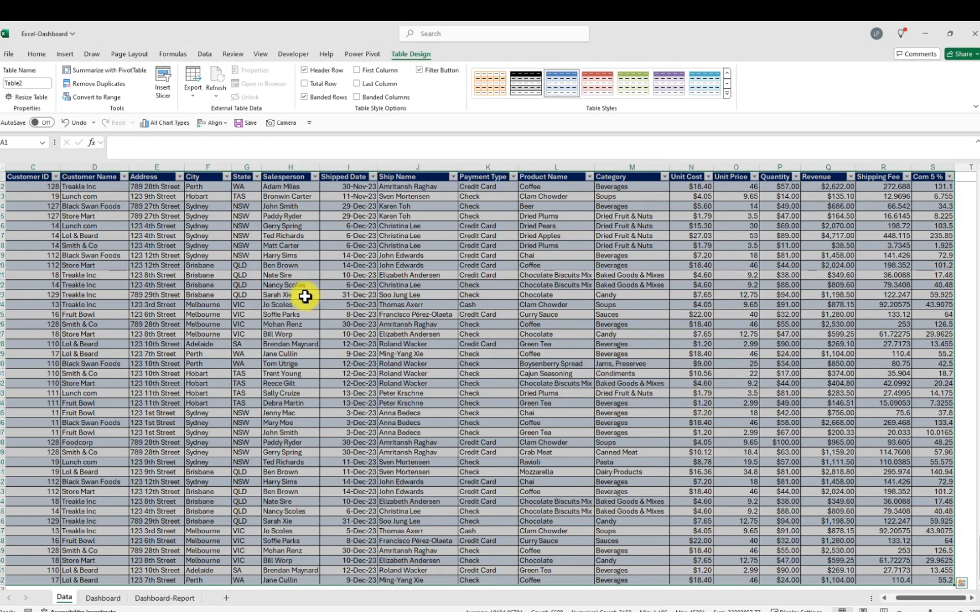
Rename the new table as Table
{"action": "left_click", "coordinate": [29, 84]}
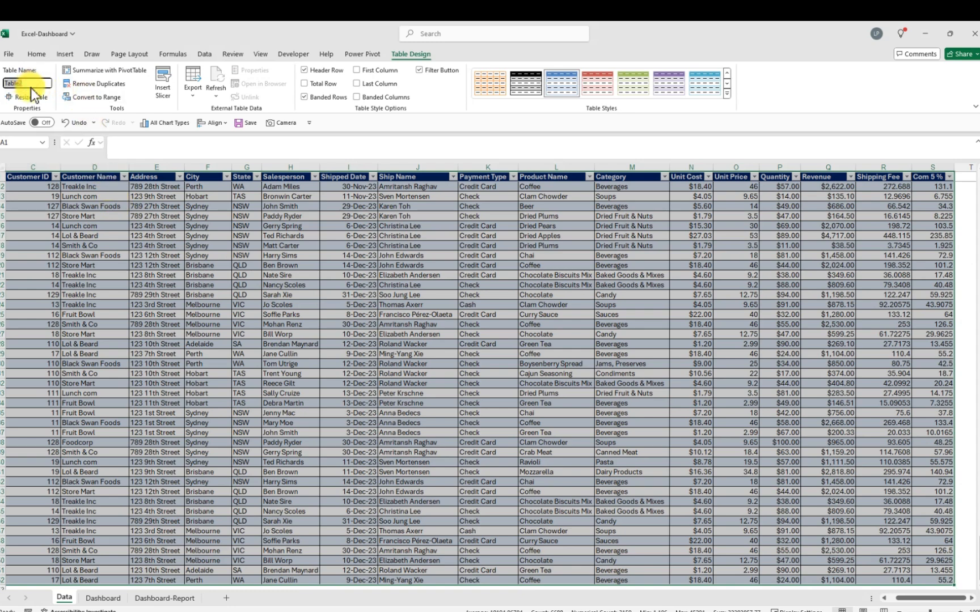
{"action": "key", "text": "BackSpace"}
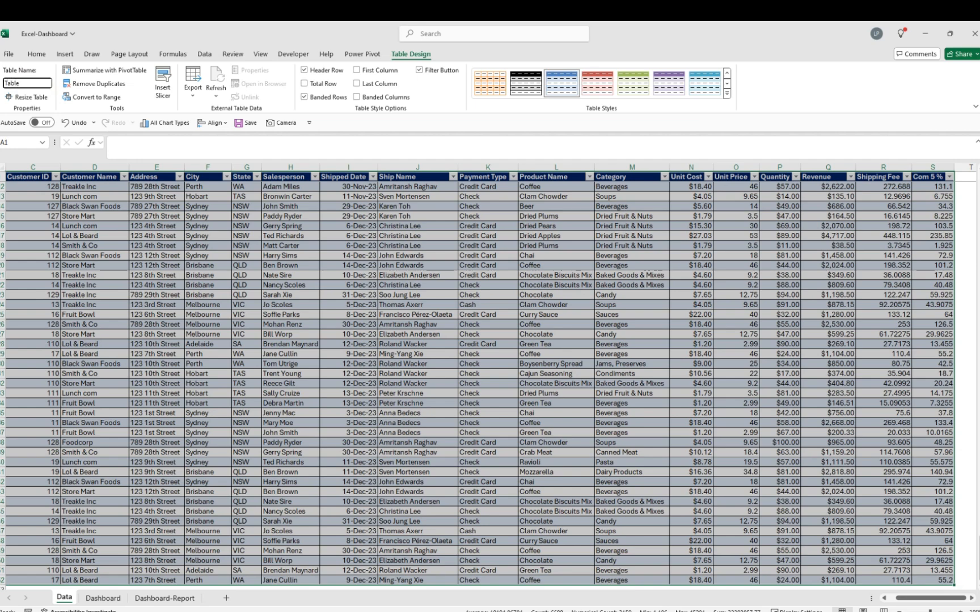
{"action": "key", "text": "Return"}
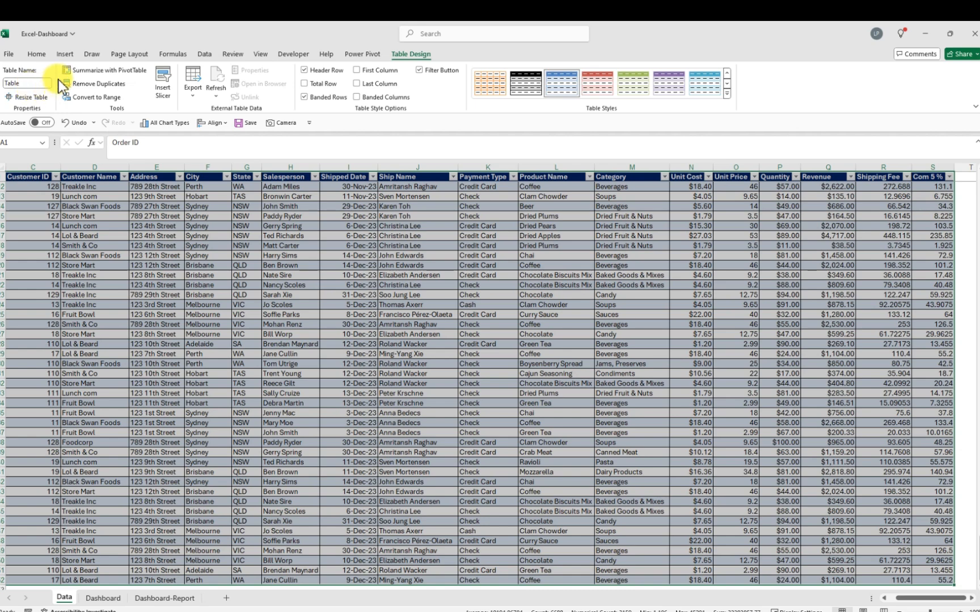
Insert a PivotTable from Table on a new worksheet
{"action": "left_click", "coordinate": [64, 54]}
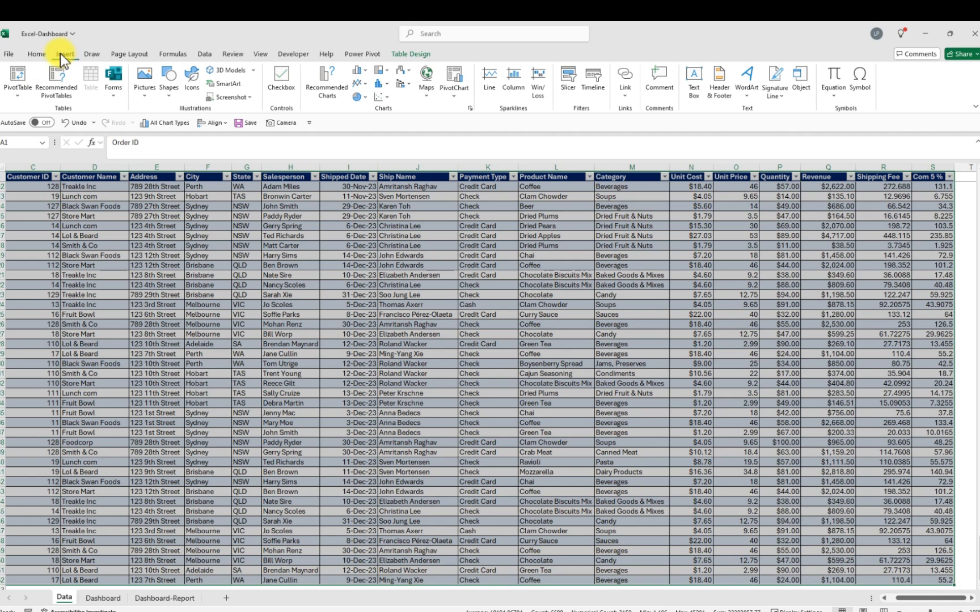
{"action": "left_click", "coordinate": [17, 82]}
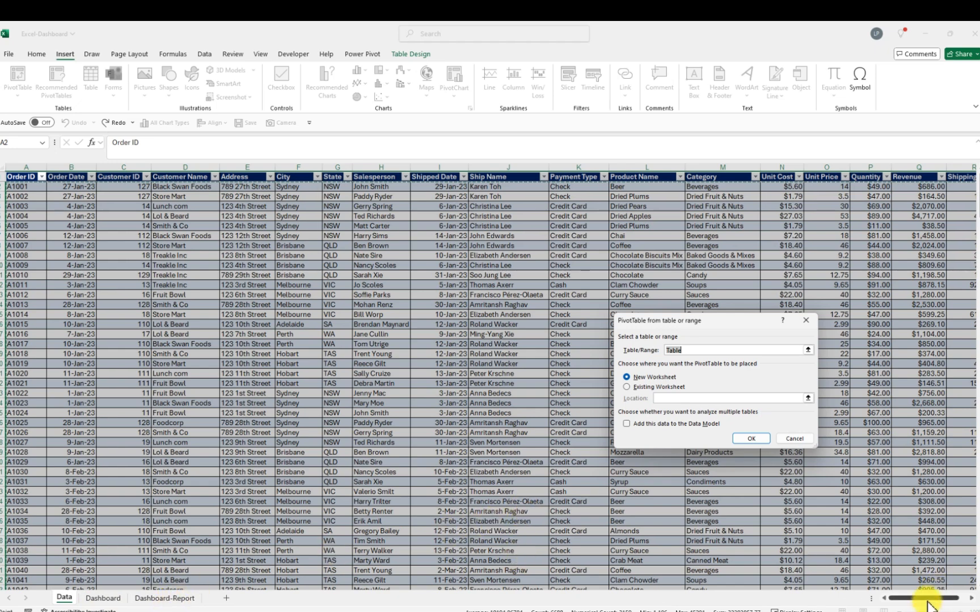
{"action": "left_click_drag", "start_coordinate": [928, 602], "coordinate": [941, 595]}
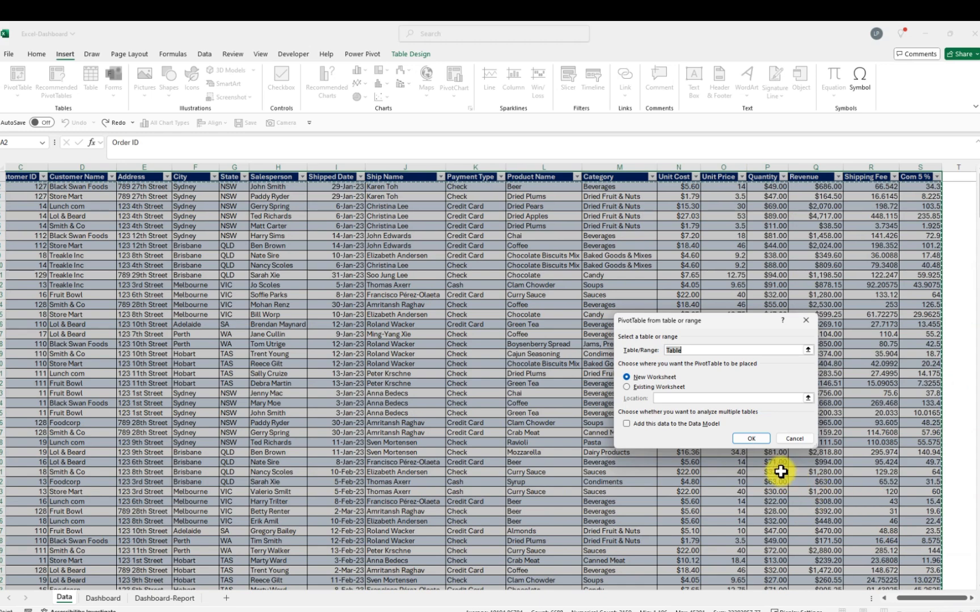
{"action": "left_click", "coordinate": [747, 439]}
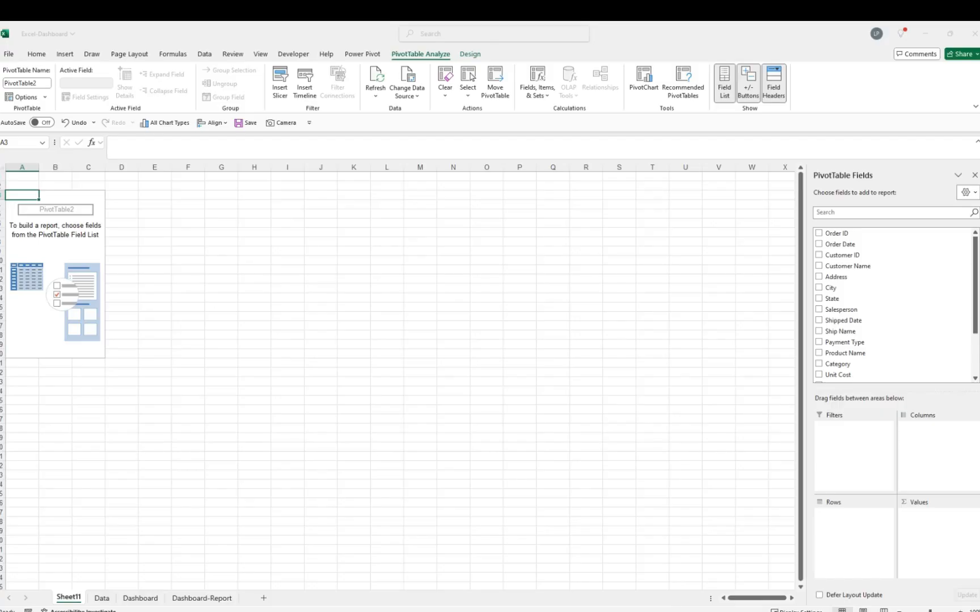
Move the new pivot sheet to the end of the sheet tabs, after Dashboard-Report
{"action": "left_click", "coordinate": [146, 301]}
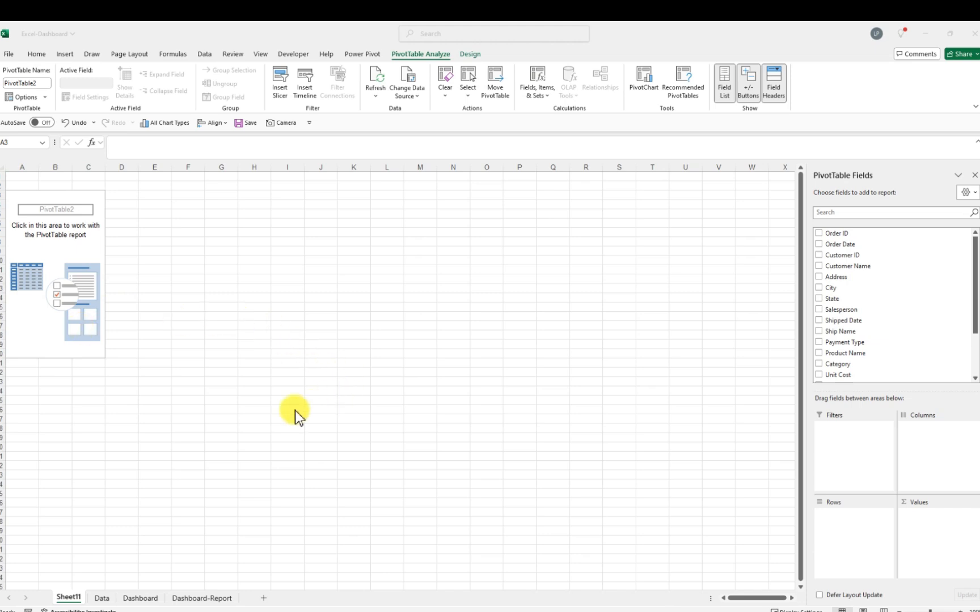
{"action": "left_click", "coordinate": [69, 600]}
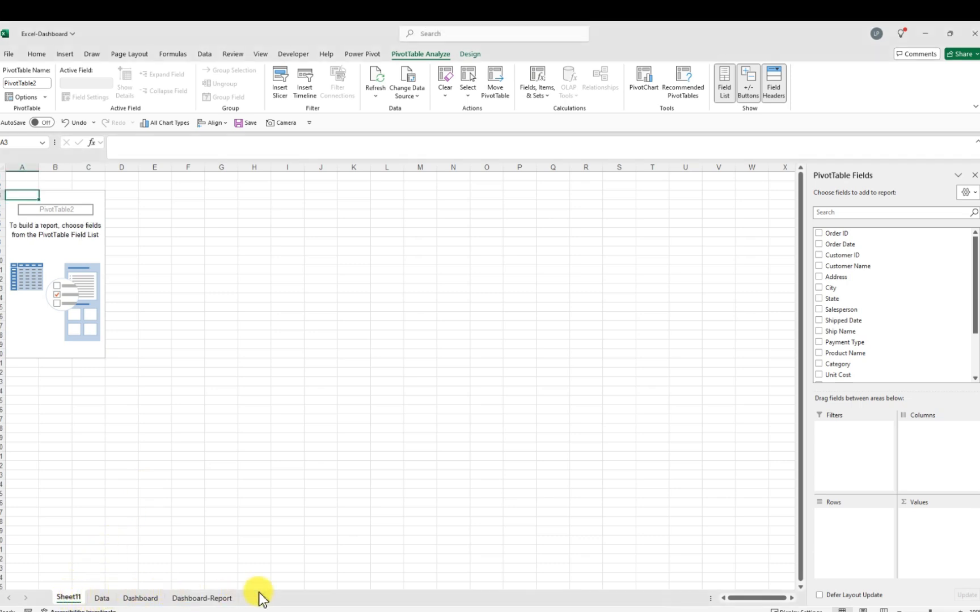
{"action": "left_click", "coordinate": [69, 597]}
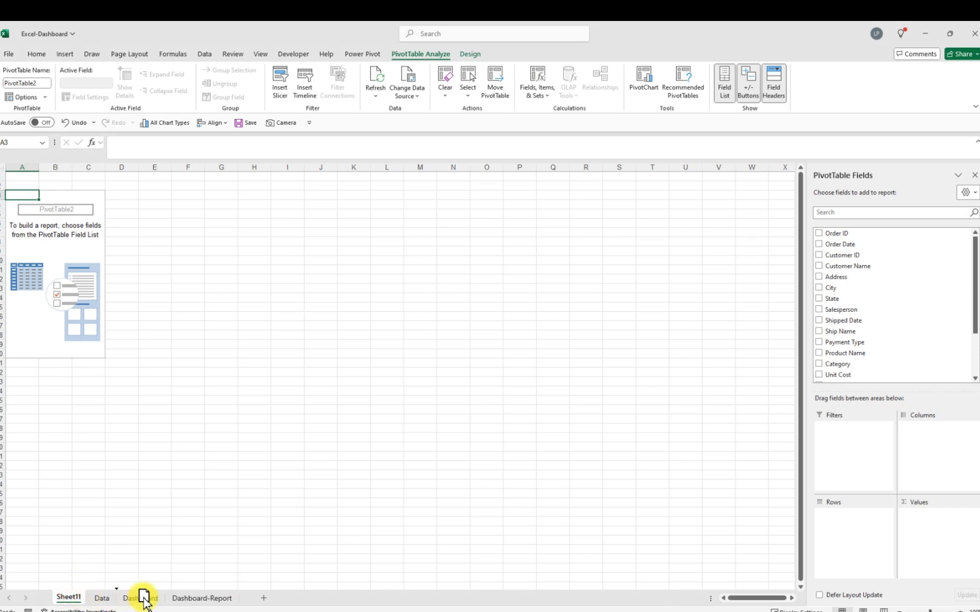
{"action": "left_click_drag", "start_coordinate": [272, 605], "coordinate": [272, 605]}
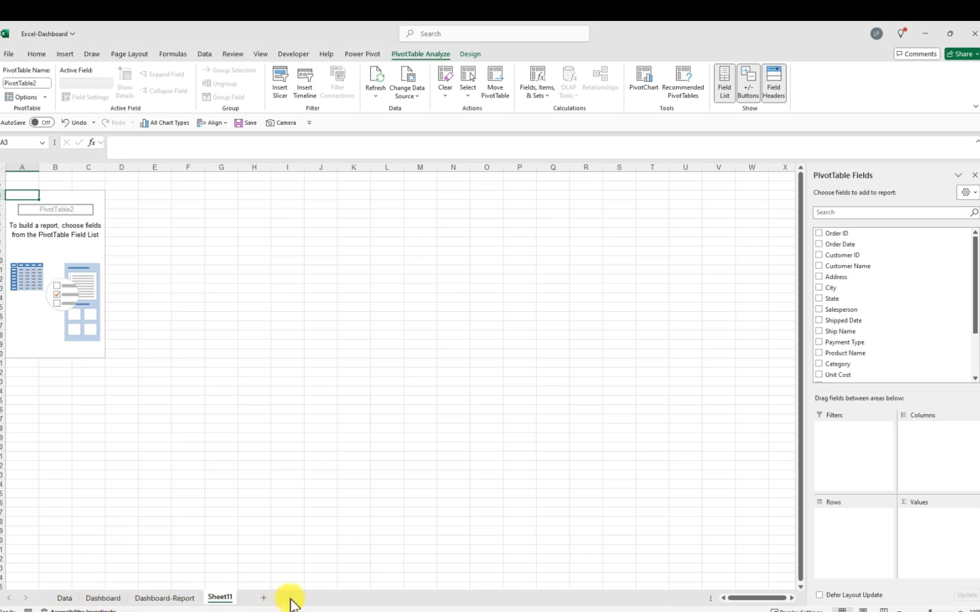
Rename the pivot sheet as Months
{"action": "double_click", "coordinate": [227, 598]}
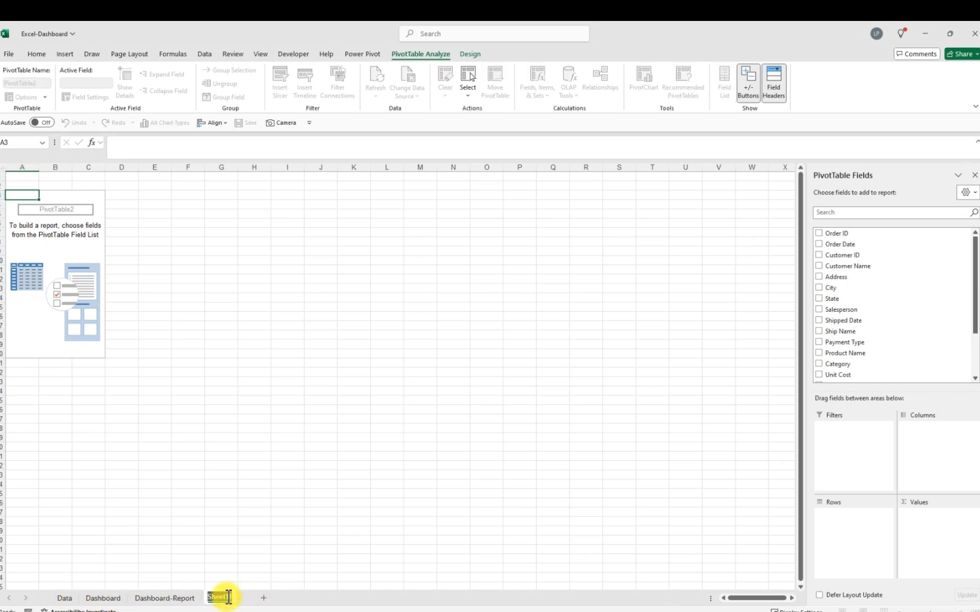
{"action": "key", "text": "BackSpace"}
{"action": "type", "text": "Months"}
{"action": "key", "text": "Return"}
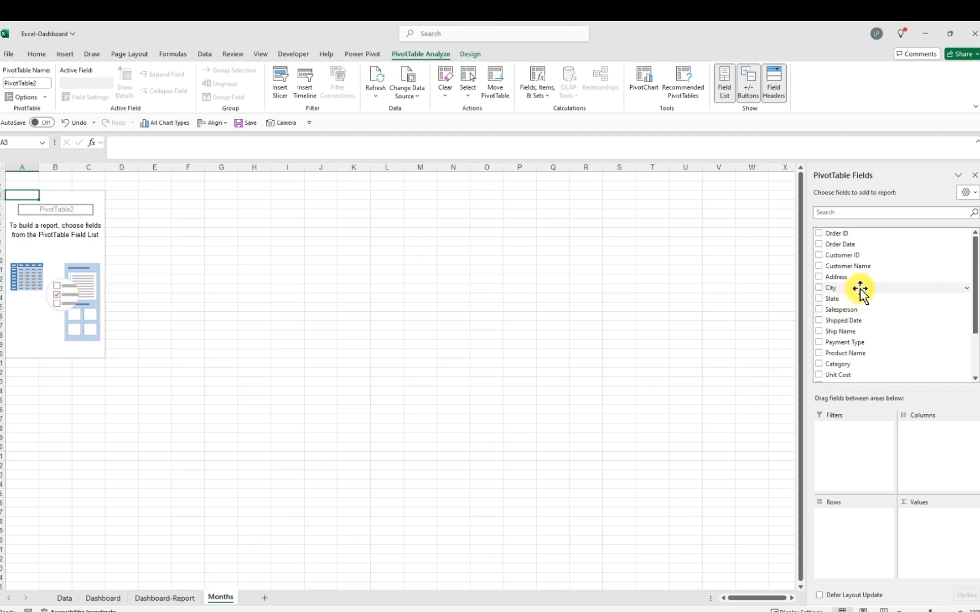
Add Order Date to the pivot rows and remove the Days grouping field from rows
{"action": "left_click_drag", "start_coordinate": [845, 248], "coordinate": [864, 512]}
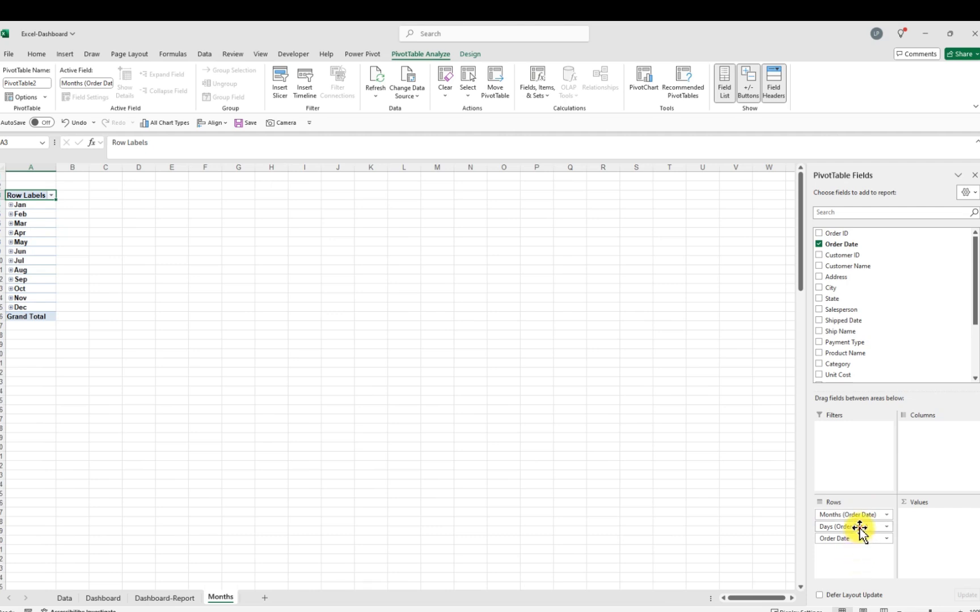
{"action": "left_click_drag", "start_coordinate": [859, 528], "coordinate": [691, 492]}
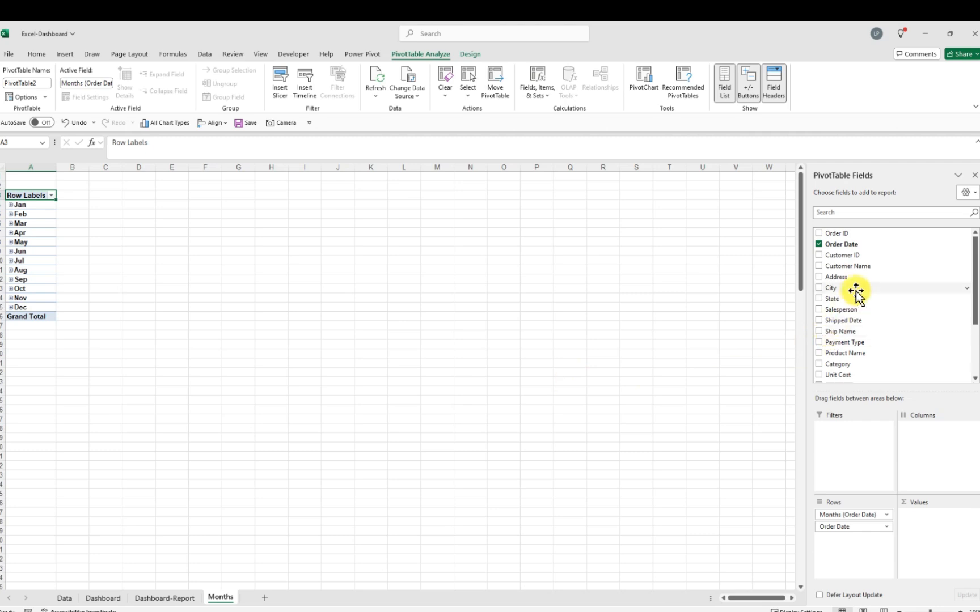
Add Revenue to the pivot values
{"action": "scroll", "coordinate": [862, 322], "scroll_direction": "down", "scroll_amount": 3}
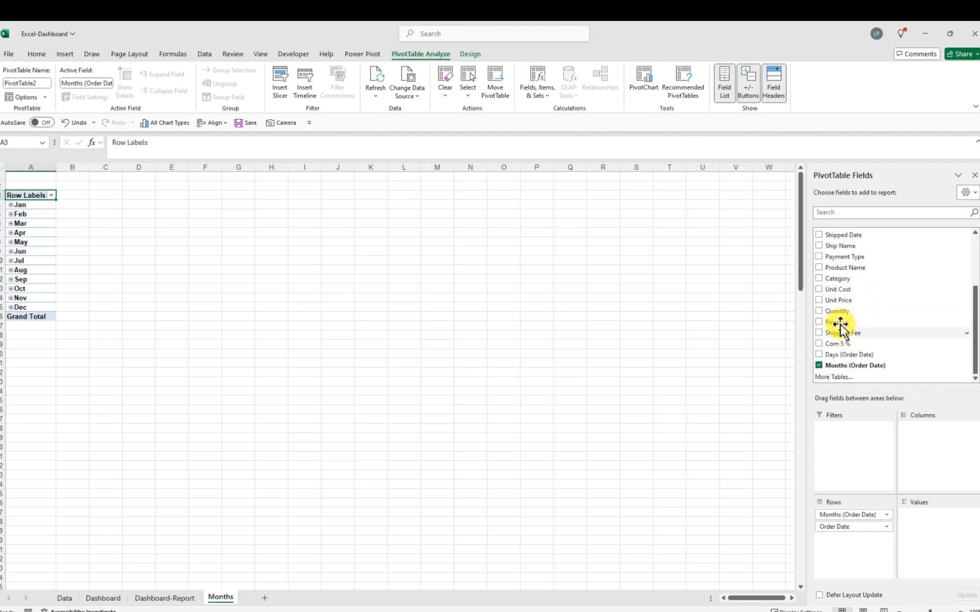
{"action": "left_click_drag", "start_coordinate": [841, 323], "coordinate": [922, 536]}
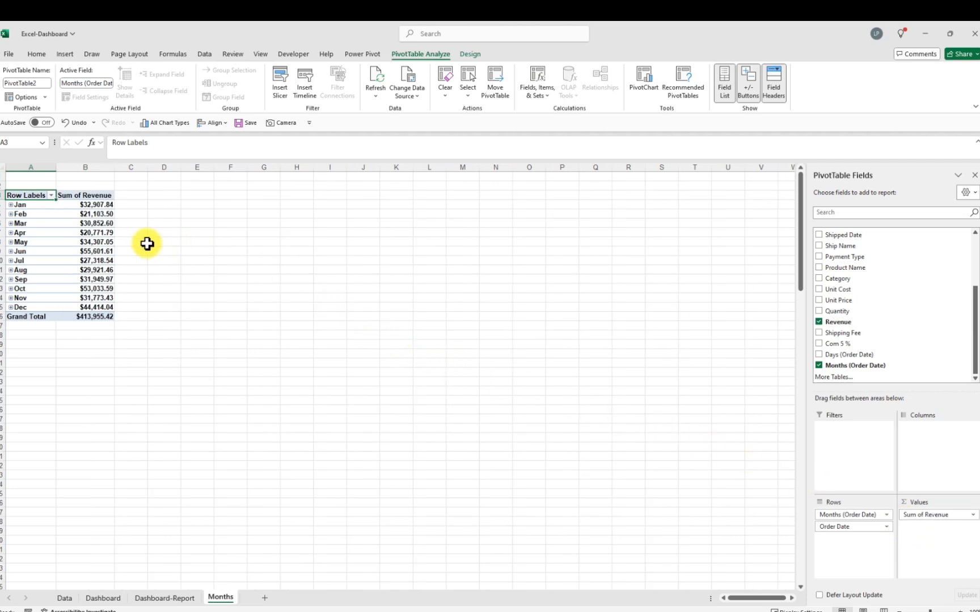
Regroup the order dates by Months only, dropping the Days grouping
{"action": "left_click", "coordinate": [10, 214]}
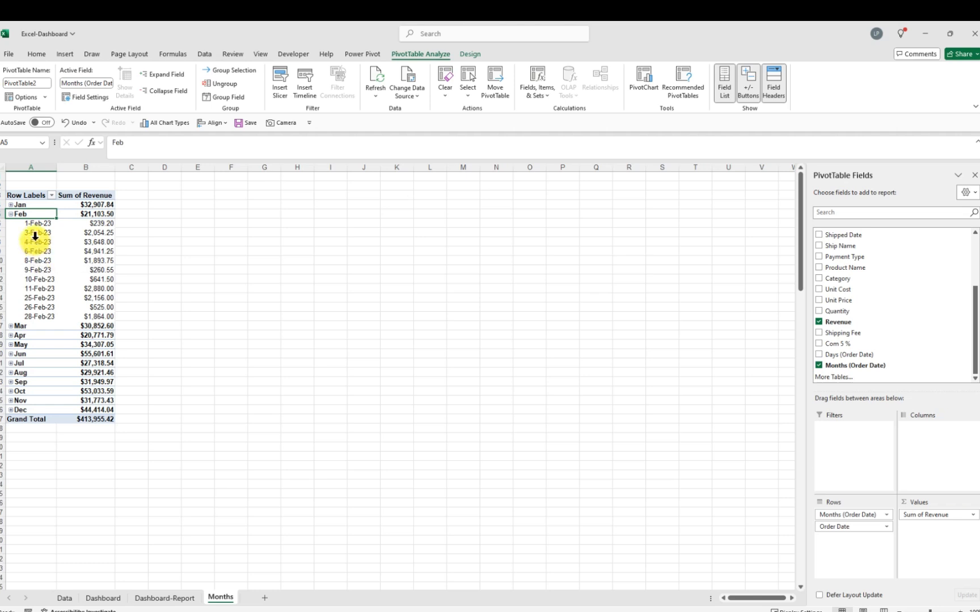
{"action": "right_click", "coordinate": [36, 241]}
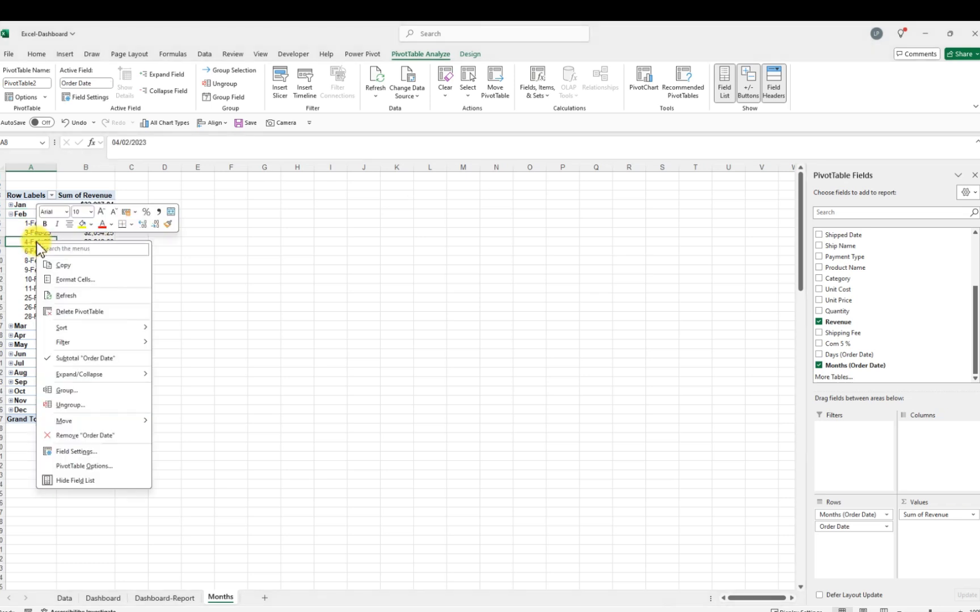
{"action": "left_click", "coordinate": [64, 390]}
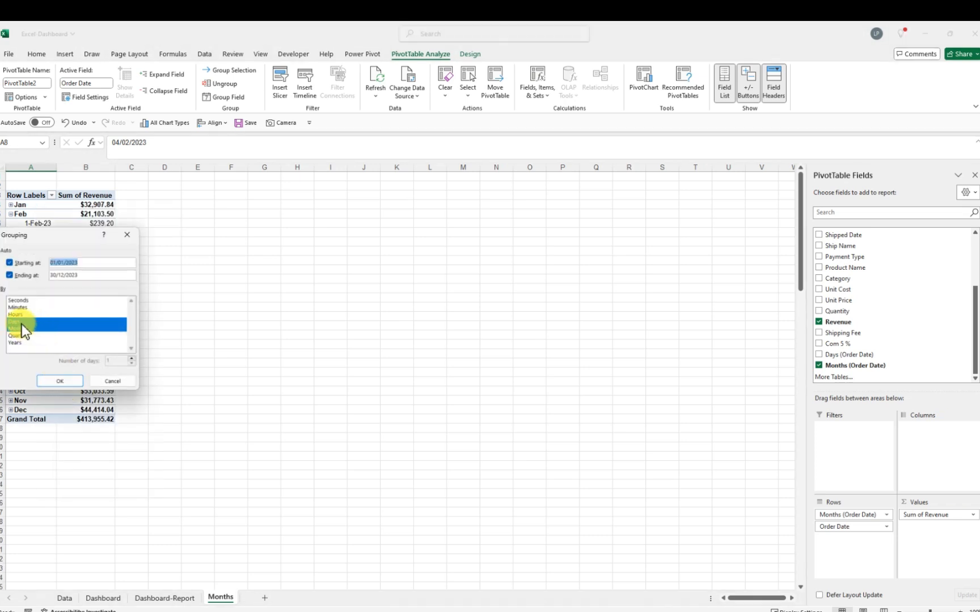
{"action": "left_click", "coordinate": [21, 322]}
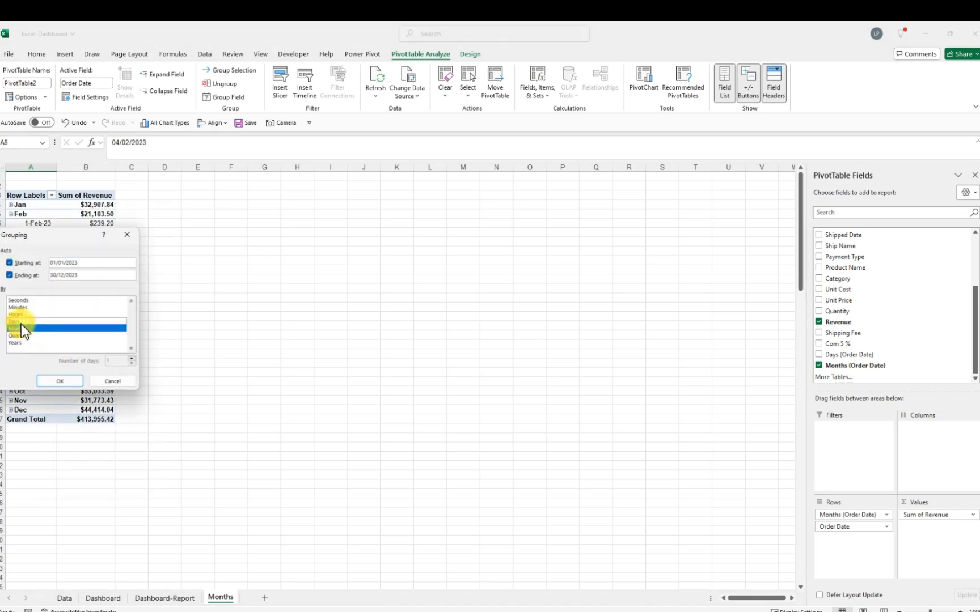
{"action": "left_click", "coordinate": [59, 382]}
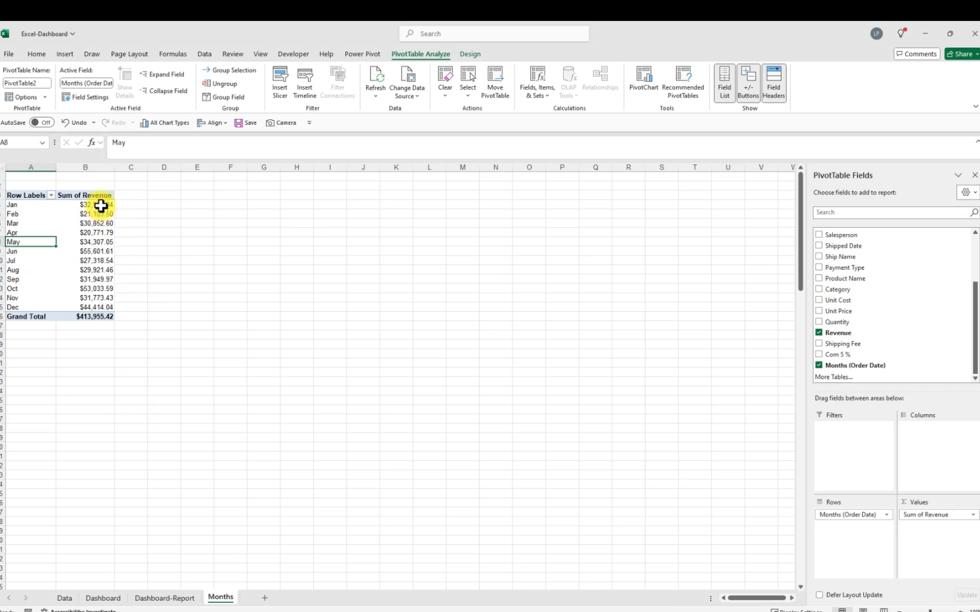
Remove the decimal places from the monthly revenue values
{"action": "left_click_drag", "start_coordinate": [101, 206], "coordinate": [115, 303]}
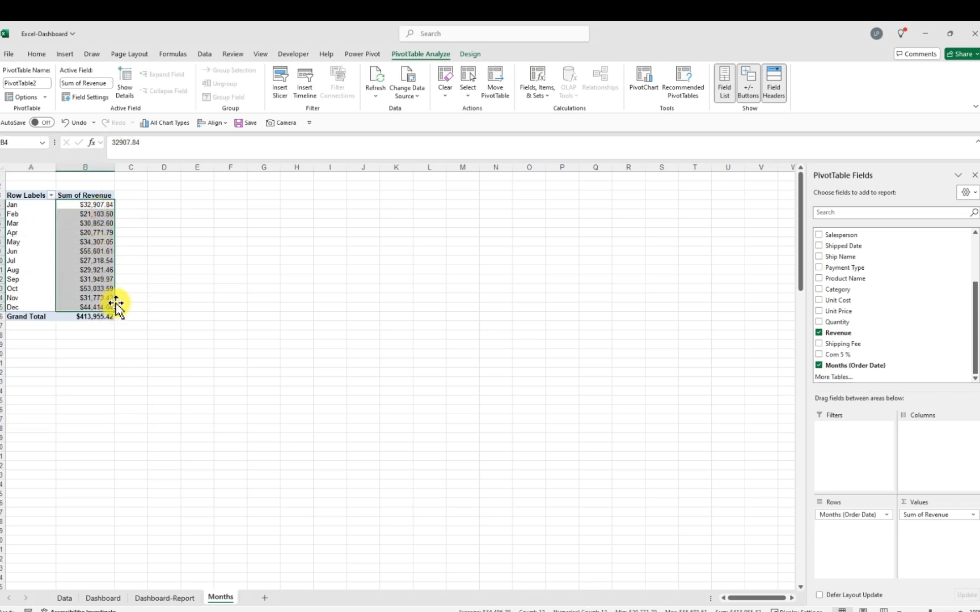
{"action": "left_click", "coordinate": [39, 54]}
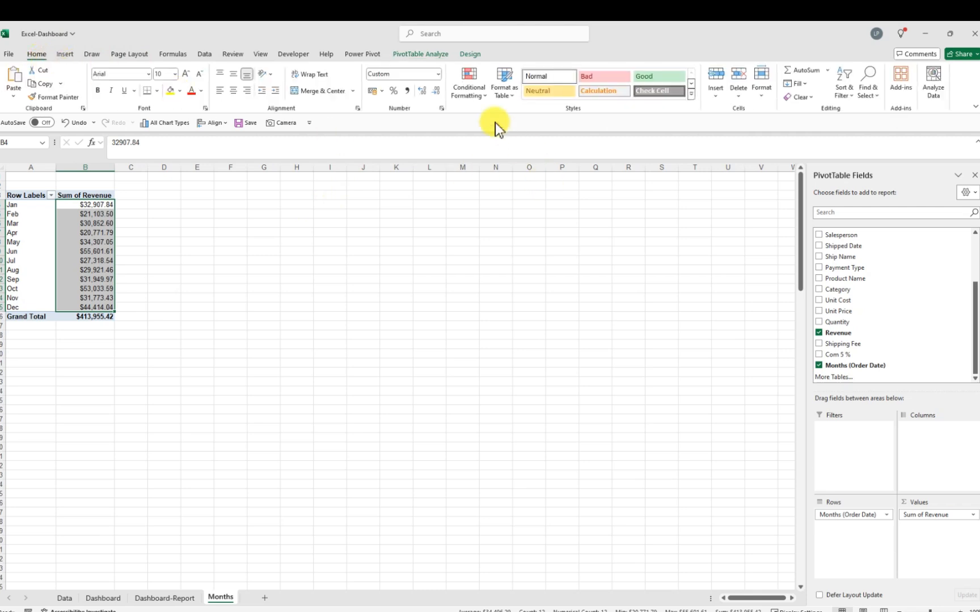
{"action": "left_click", "coordinate": [437, 92]}
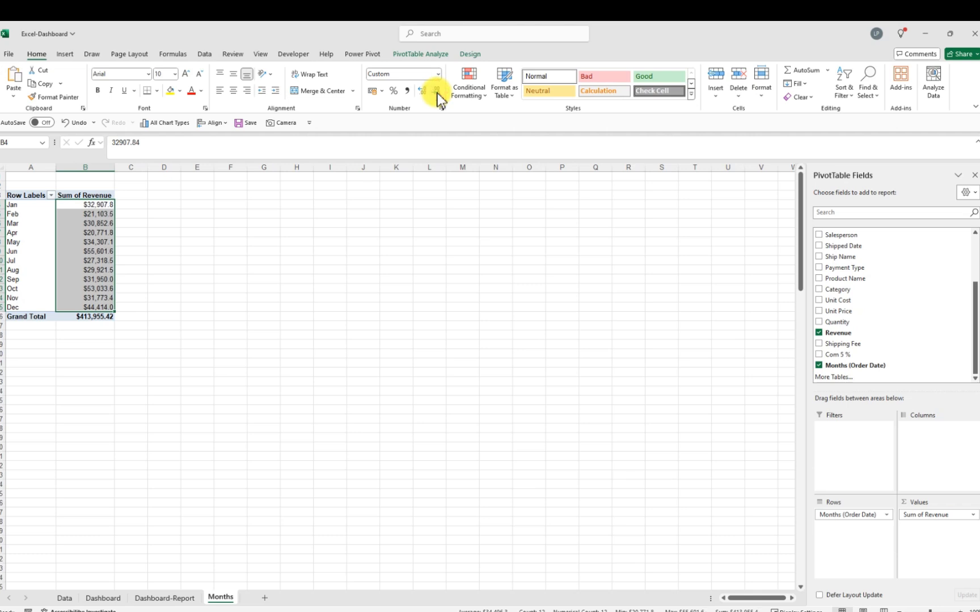
{"action": "left_click", "coordinate": [437, 92]}
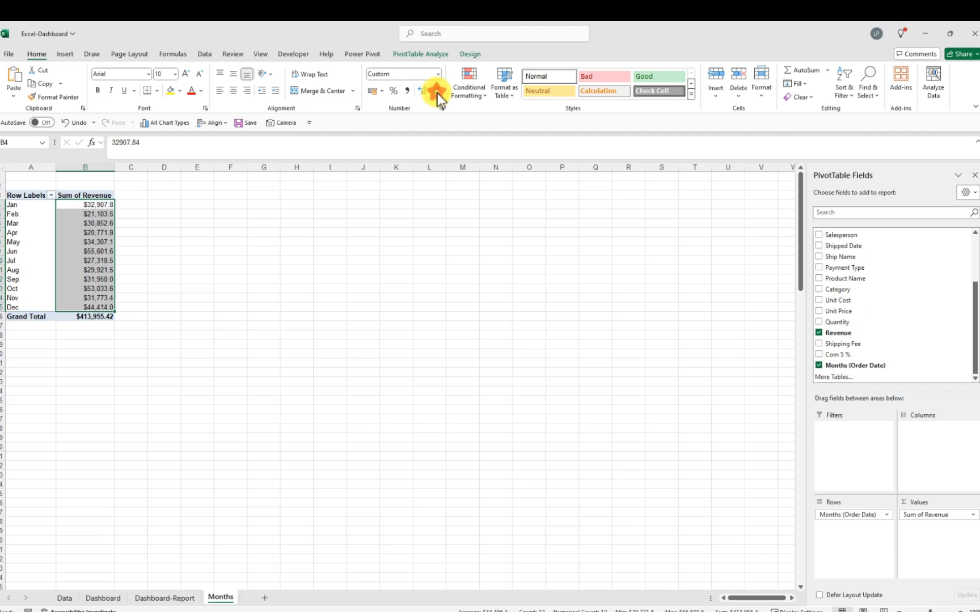
{"action": "left_click", "coordinate": [240, 270]}
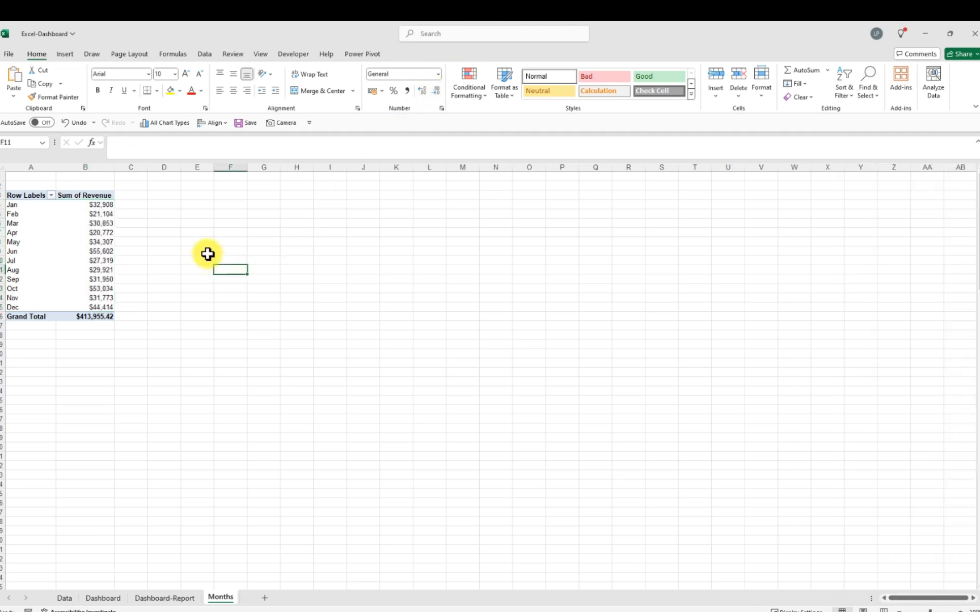
Insert a Line with Markers PivotChart of monthly revenue and move it beside the pivot table
{"action": "left_click", "coordinate": [105, 230]}
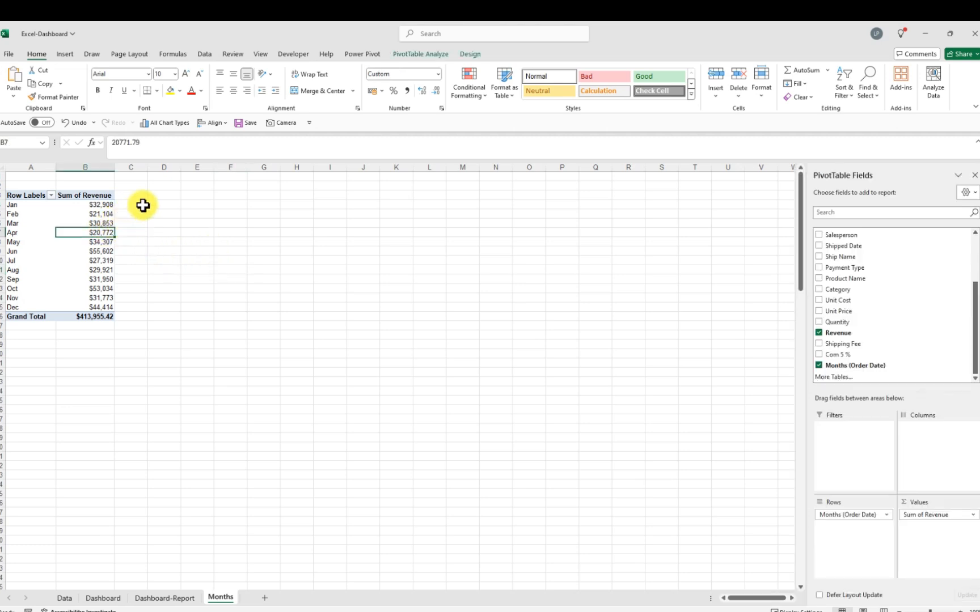
{"action": "left_click", "coordinate": [67, 53]}
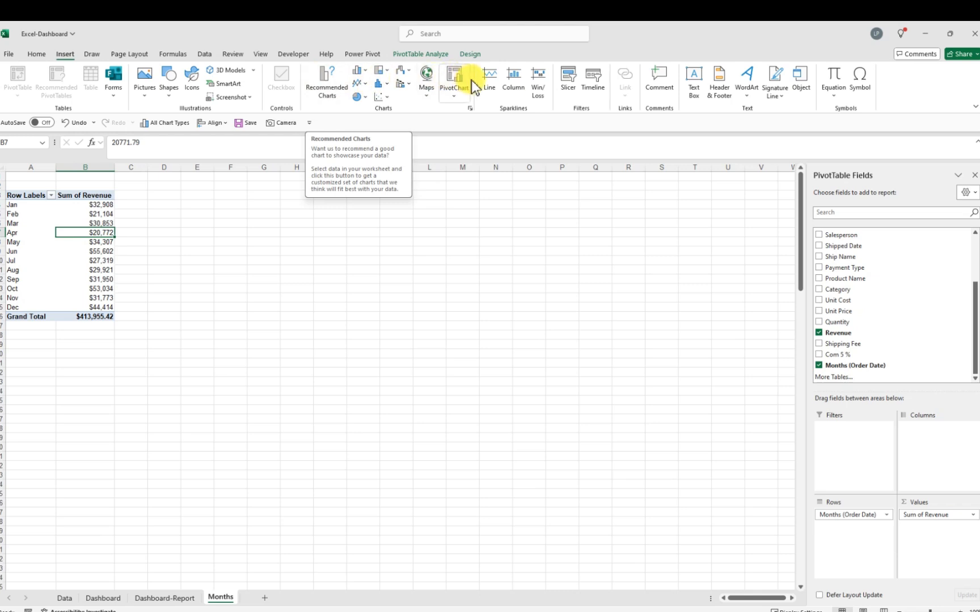
{"action": "left_click", "coordinate": [366, 86]}
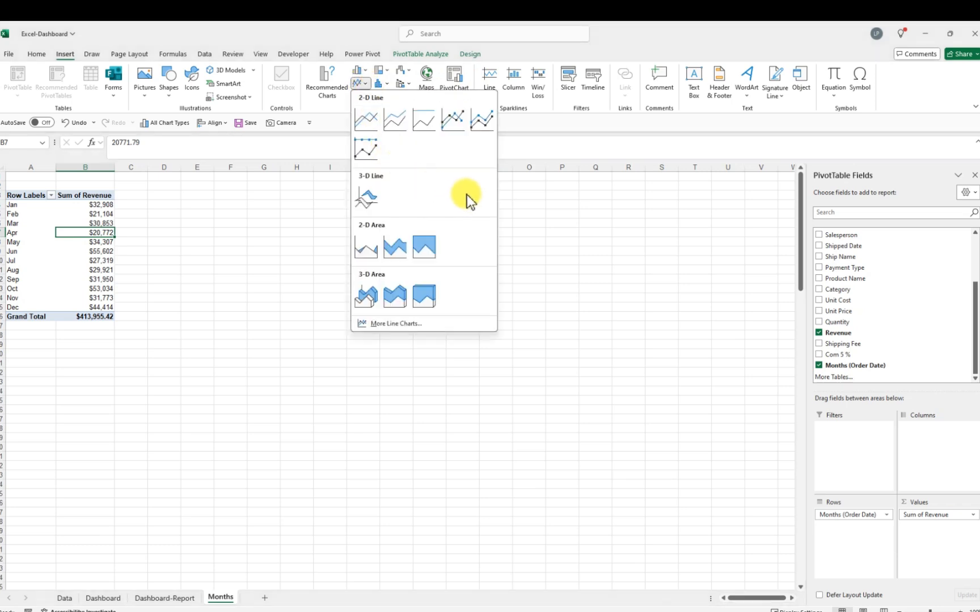
{"action": "left_click", "coordinate": [457, 129]}
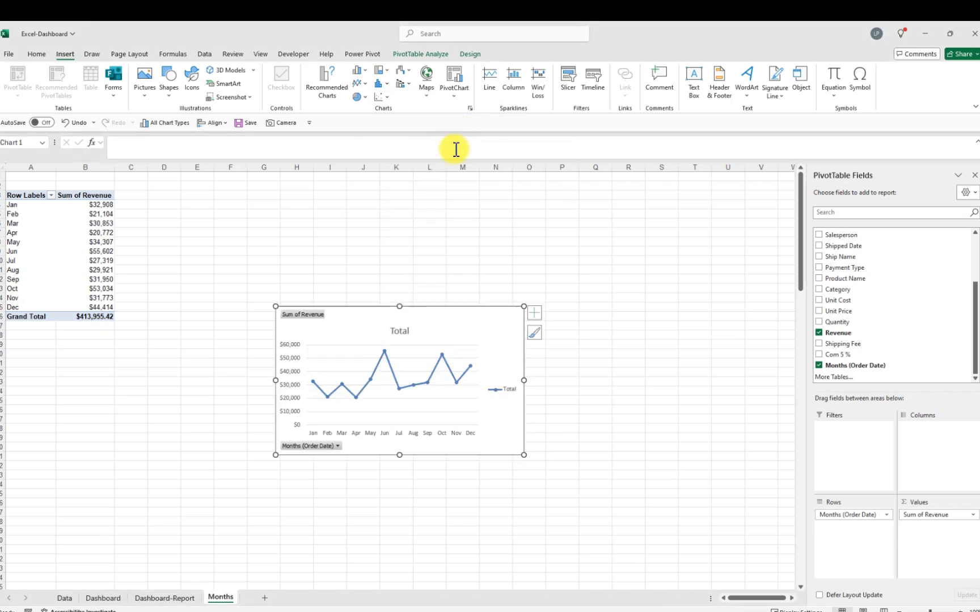
{"action": "left_click_drag", "start_coordinate": [444, 319], "coordinate": [295, 202]}
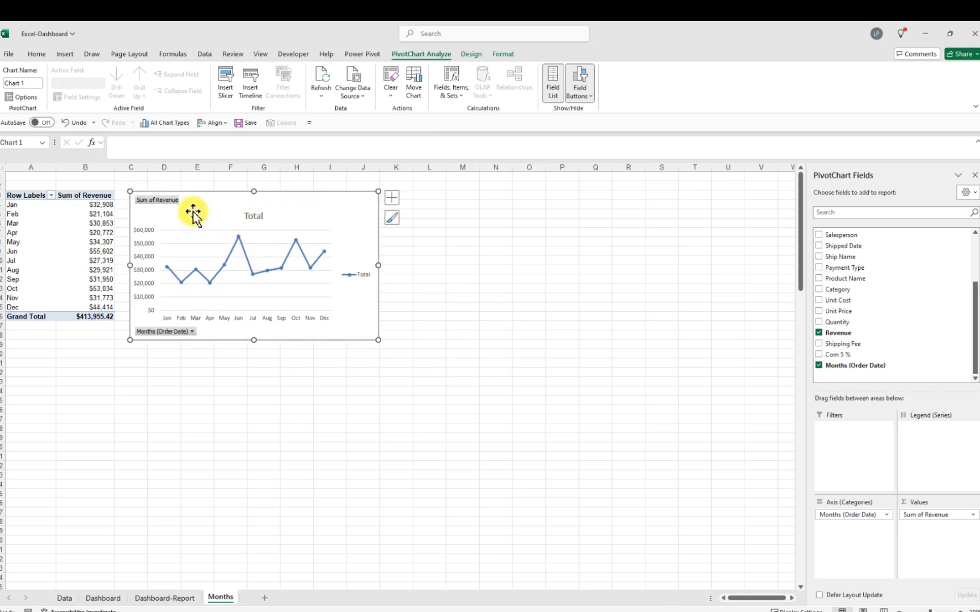
Remove the chart's field buttons, legend and vertical value axis
{"action": "right_click", "coordinate": [163, 201]}
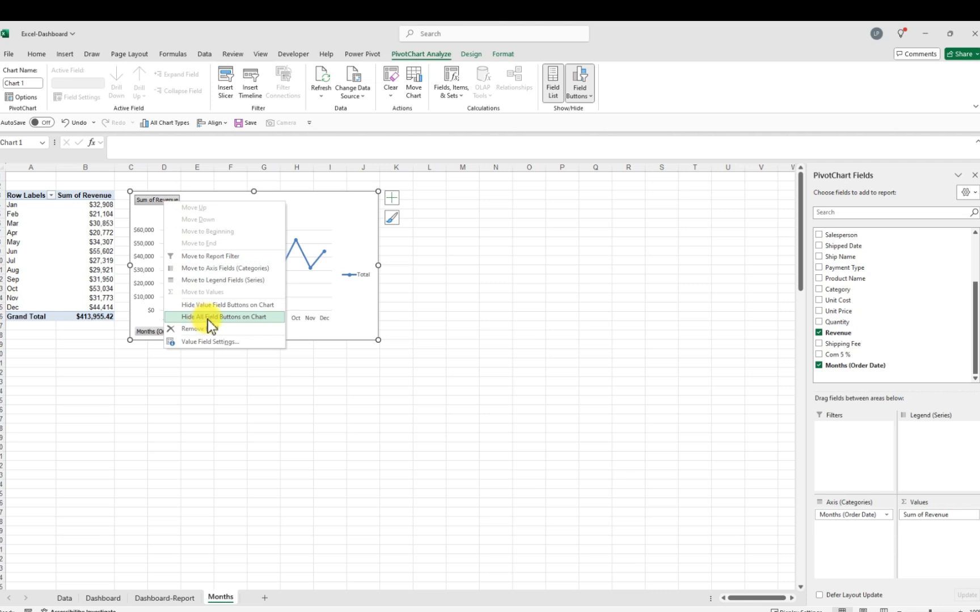
{"action": "left_click", "coordinate": [234, 322]}
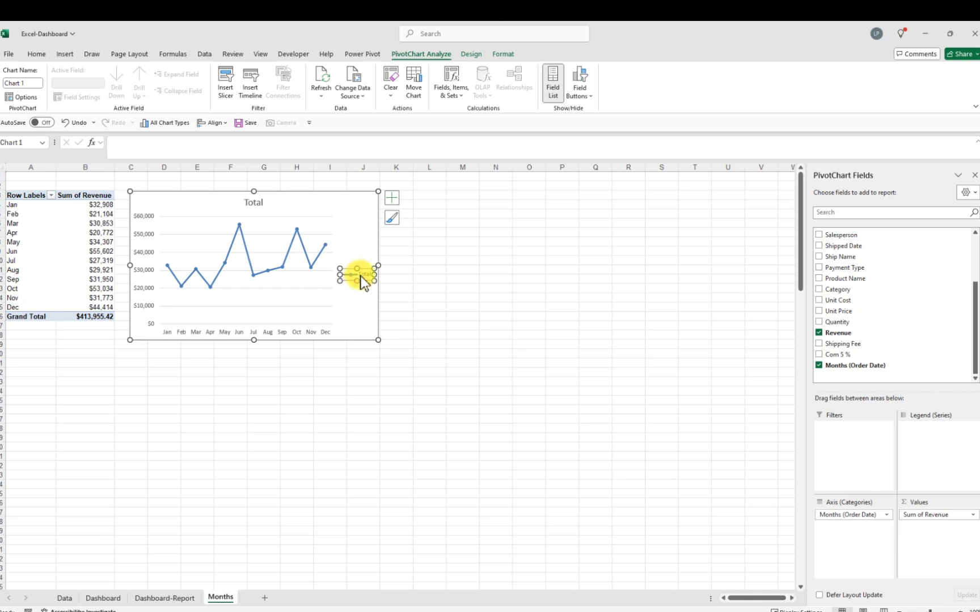
{"action": "key", "text": "Delete"}
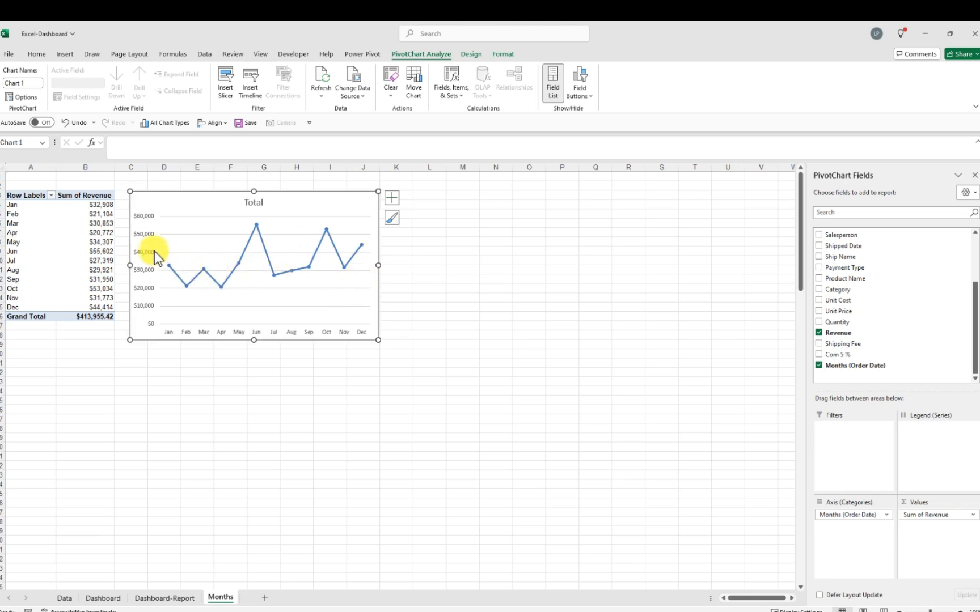
{"action": "left_click", "coordinate": [147, 252]}
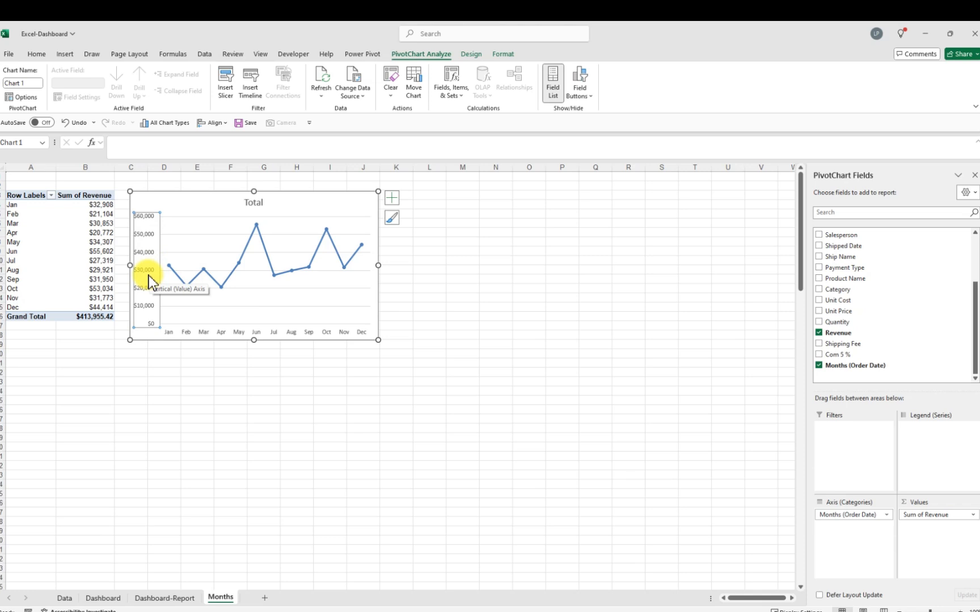
{"action": "key", "text": "Delete"}
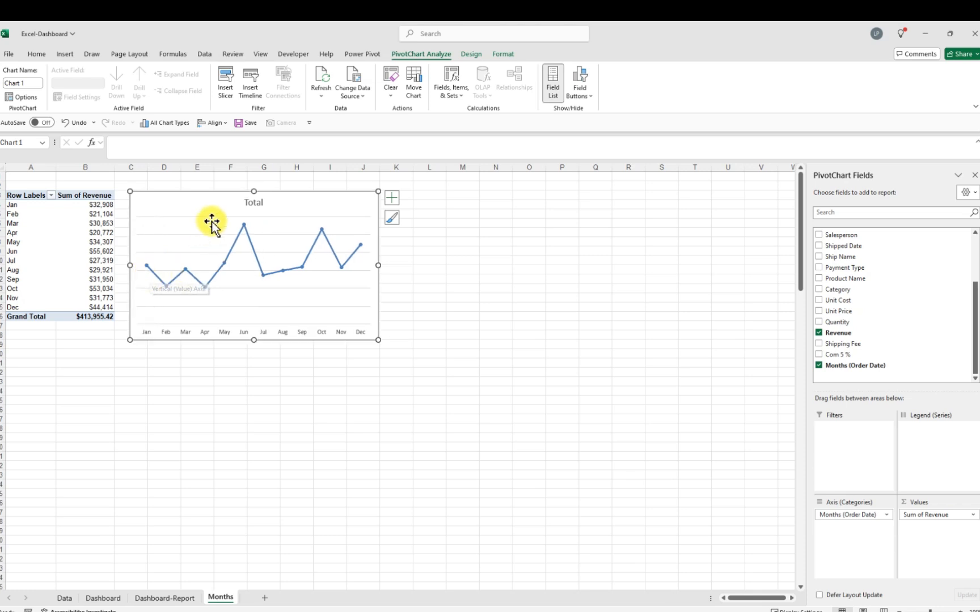
Change the chart title to "Sales by Month"
{"action": "left_click", "coordinate": [254, 203]}
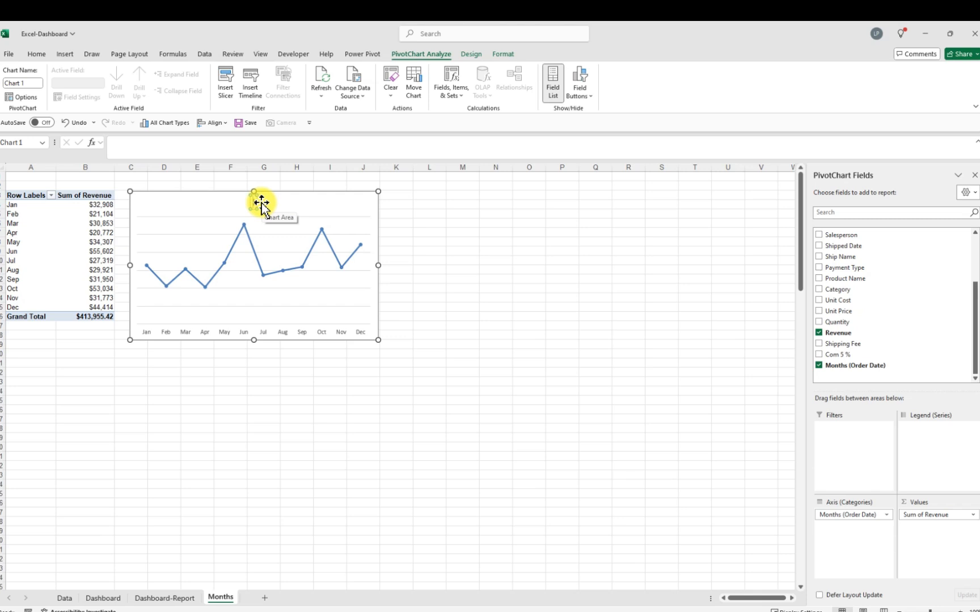
{"action": "type", "text": "Sales"}
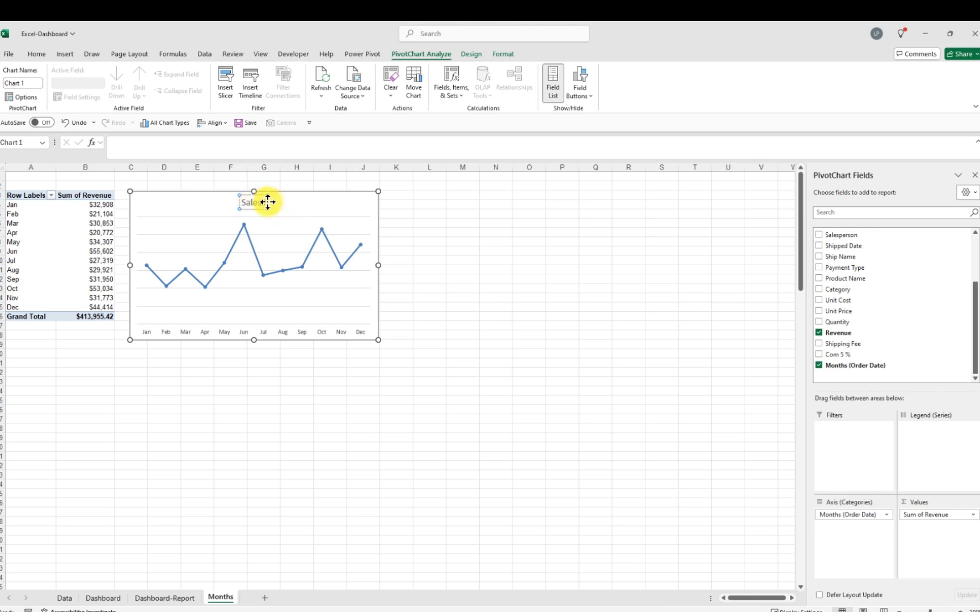
{"action": "left_click", "coordinate": [268, 202]}
{"action": "left_click", "coordinate": [267, 202]}
{"action": "type", "text": "by Month"}
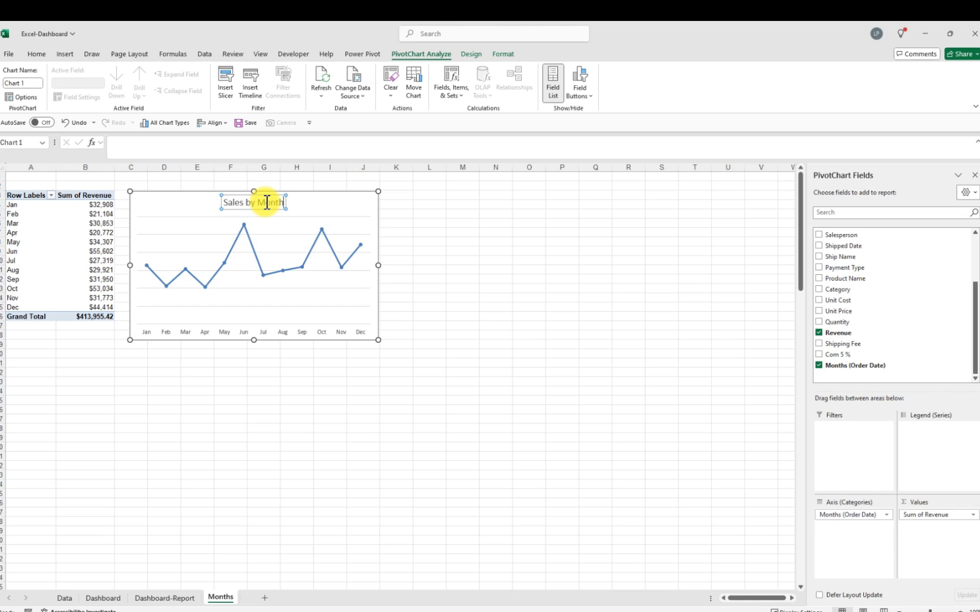
Delete the horizontal gridlines from the chart
{"action": "left_click", "coordinate": [183, 235]}
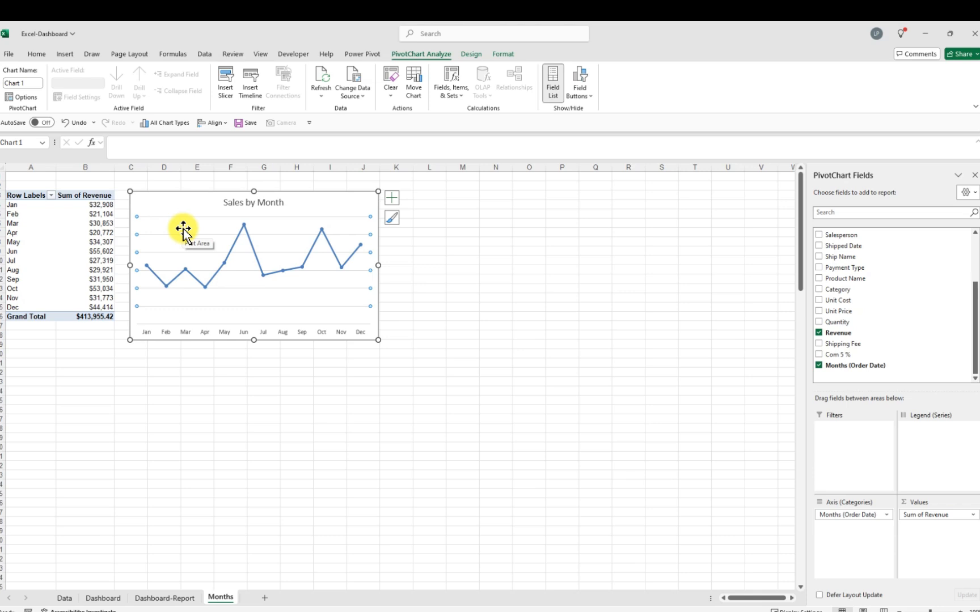
{"action": "key", "text": "Delete"}
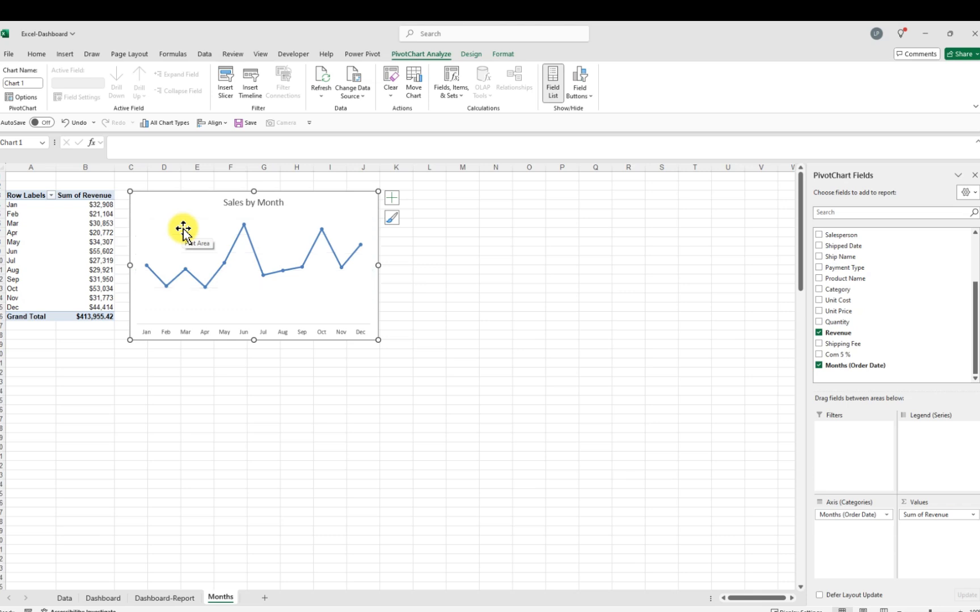
{"action": "left_click", "coordinate": [244, 226]}
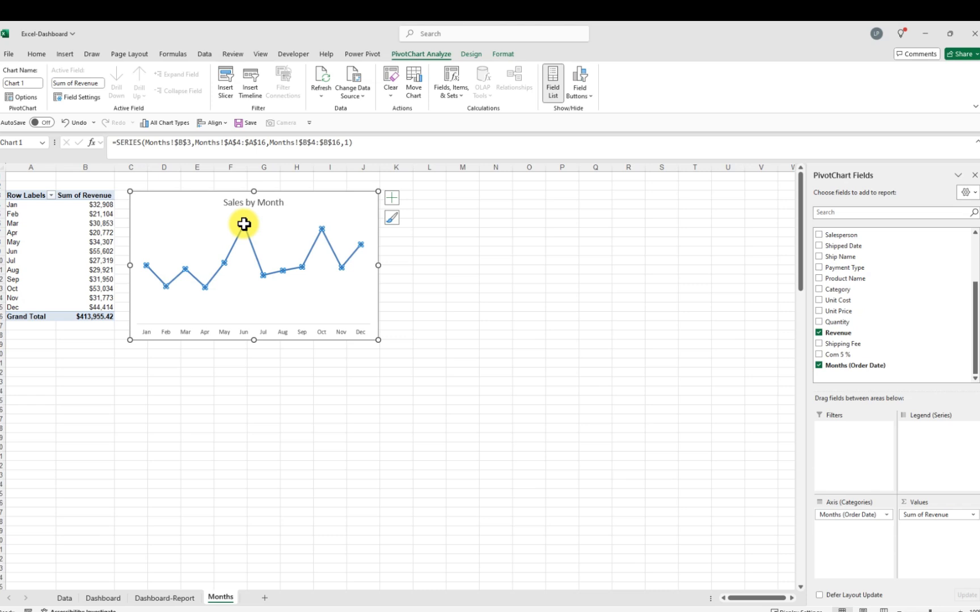
{"action": "key", "text": "ctrl+1"}
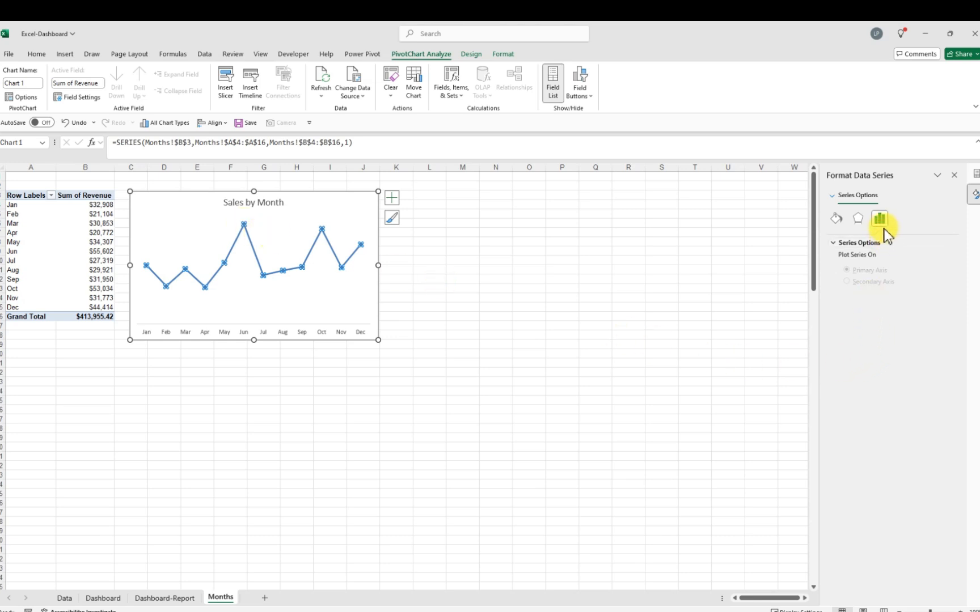
{"action": "left_click", "coordinate": [838, 220]}
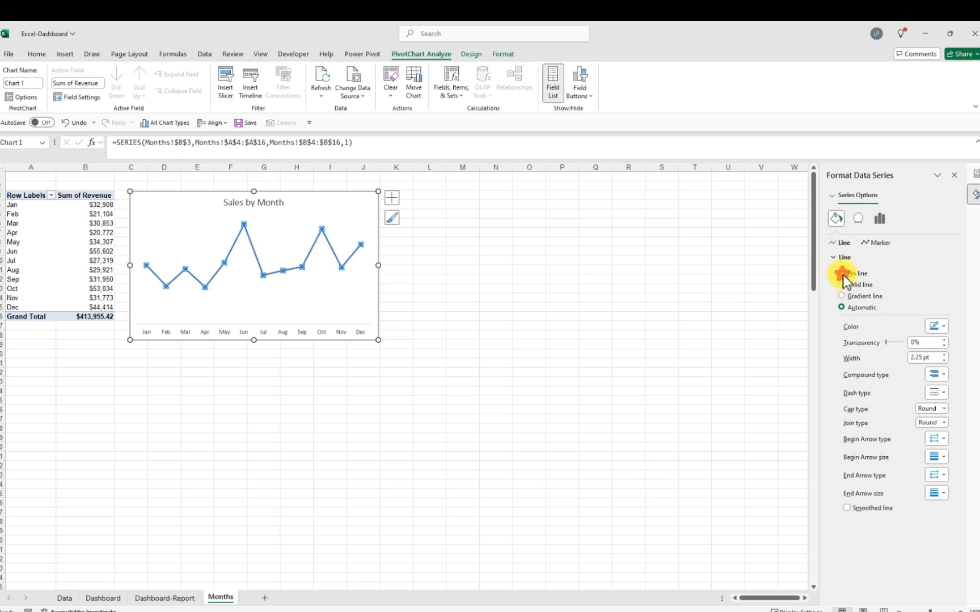
{"action": "left_click", "coordinate": [843, 274]}
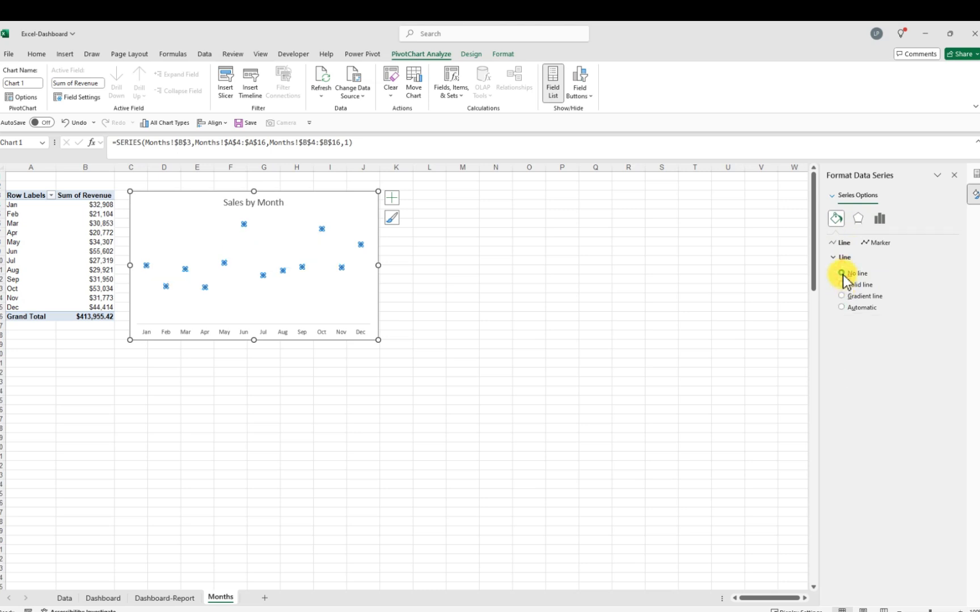
{"action": "left_click", "coordinate": [842, 308]}
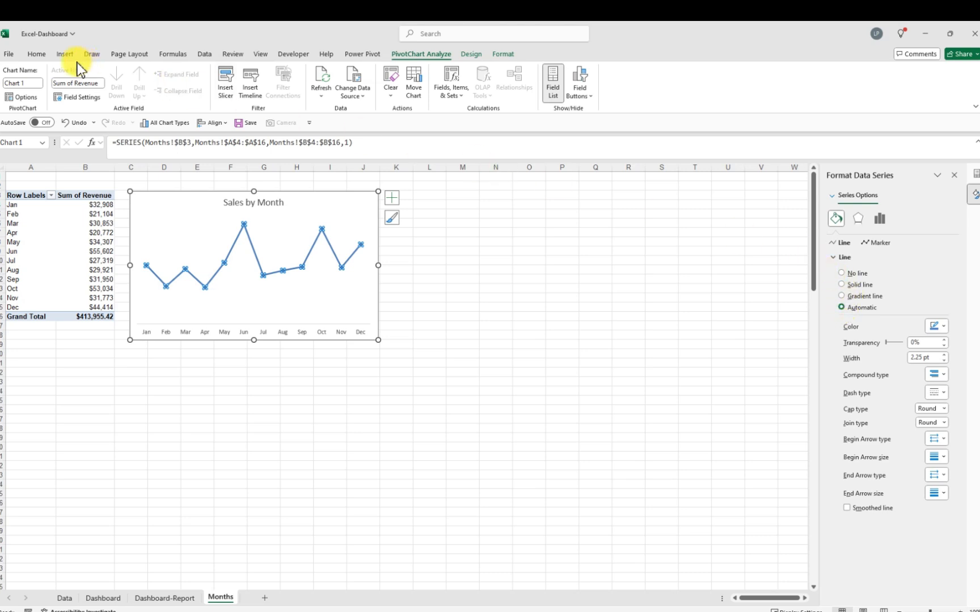
Apply the first Bevel shape effect to the revenue line series
{"action": "left_click", "coordinate": [504, 54]}
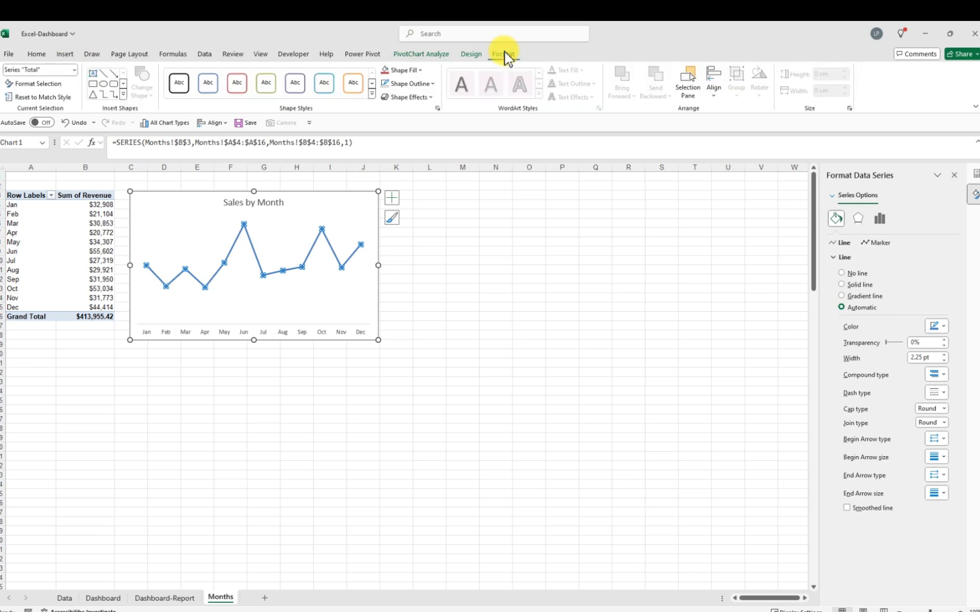
{"action": "left_click", "coordinate": [428, 101]}
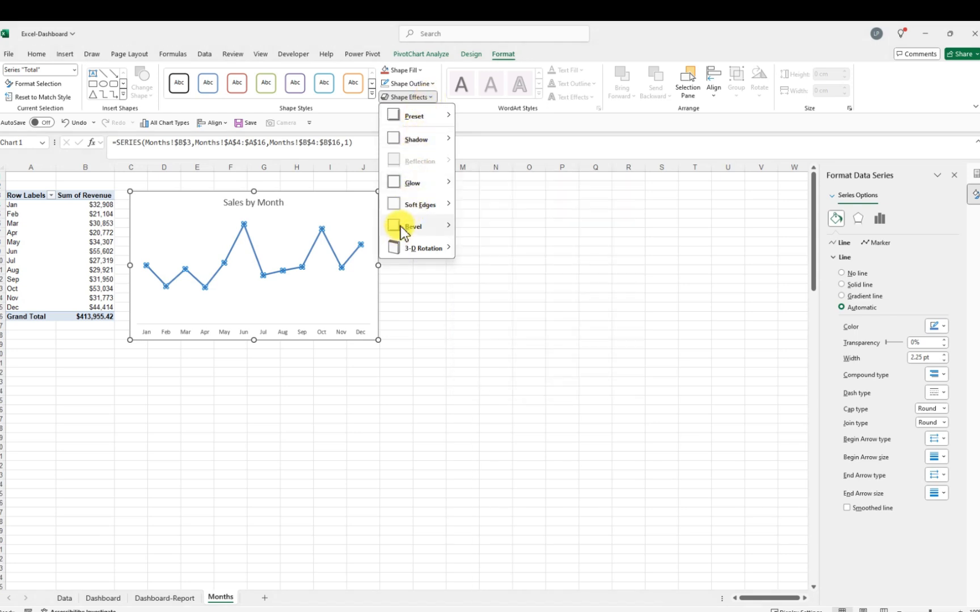
{"action": "mouse_move", "coordinate": [399, 227]}
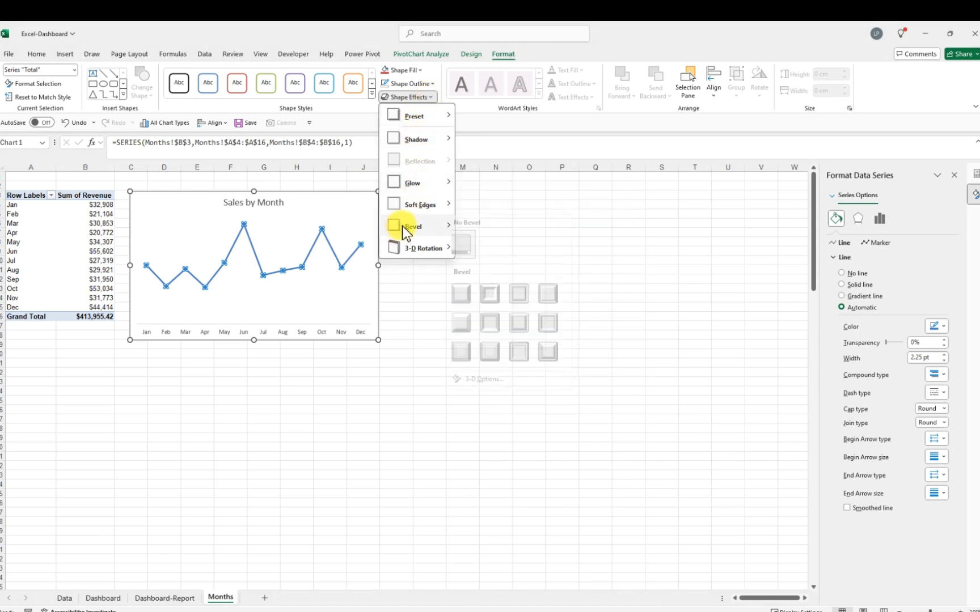
{"action": "left_click", "coordinate": [466, 293]}
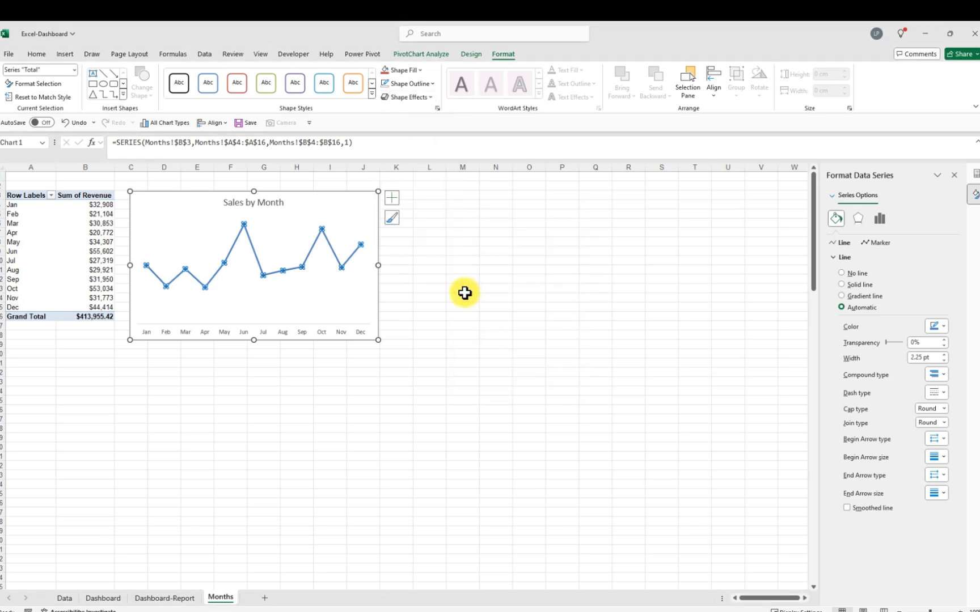
Inspect the Effects and Series Options sections of the series formatting settings
{"action": "left_click", "coordinate": [861, 222]}
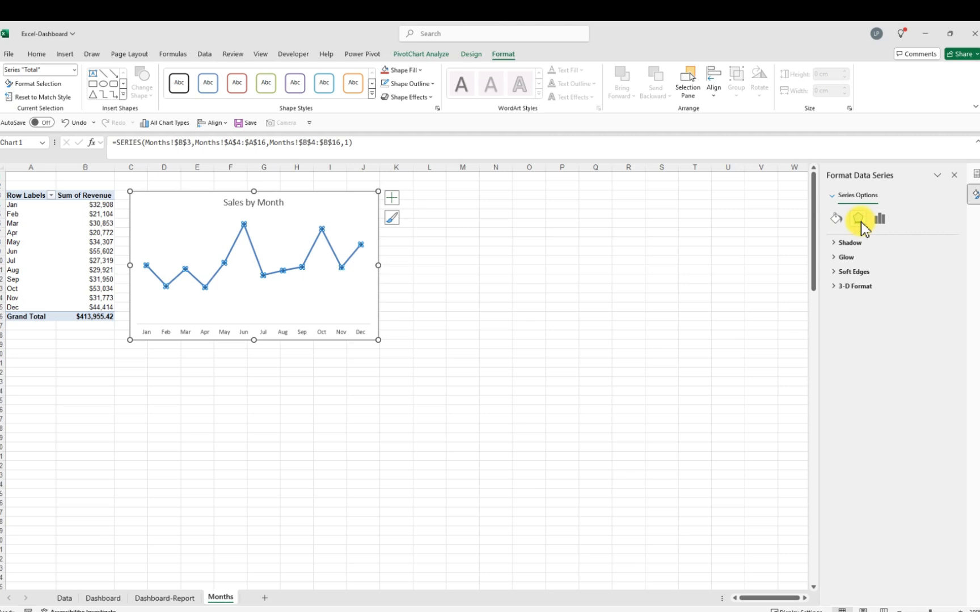
{"action": "left_click", "coordinate": [880, 222]}
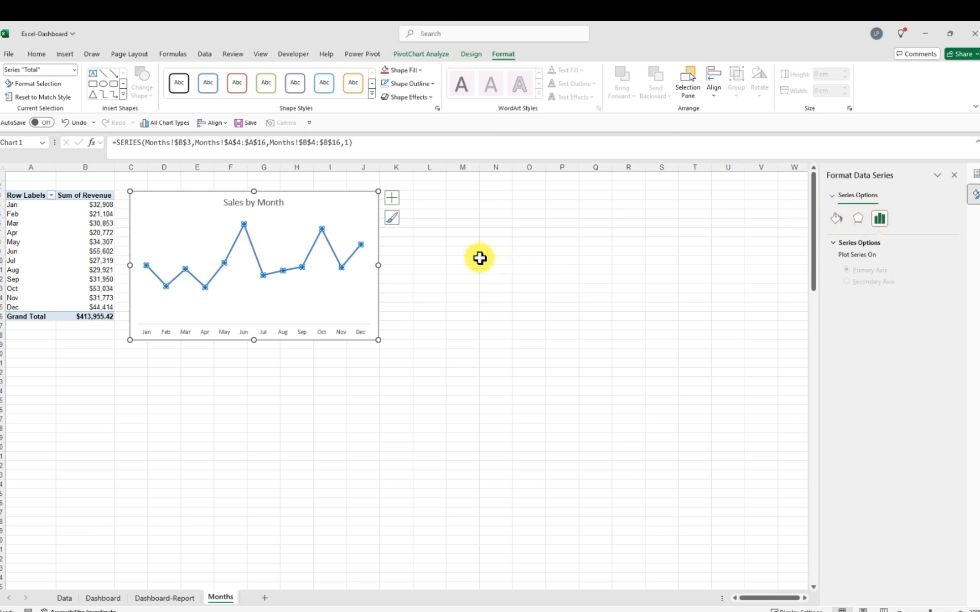
{"action": "left_click", "coordinate": [444, 259]}
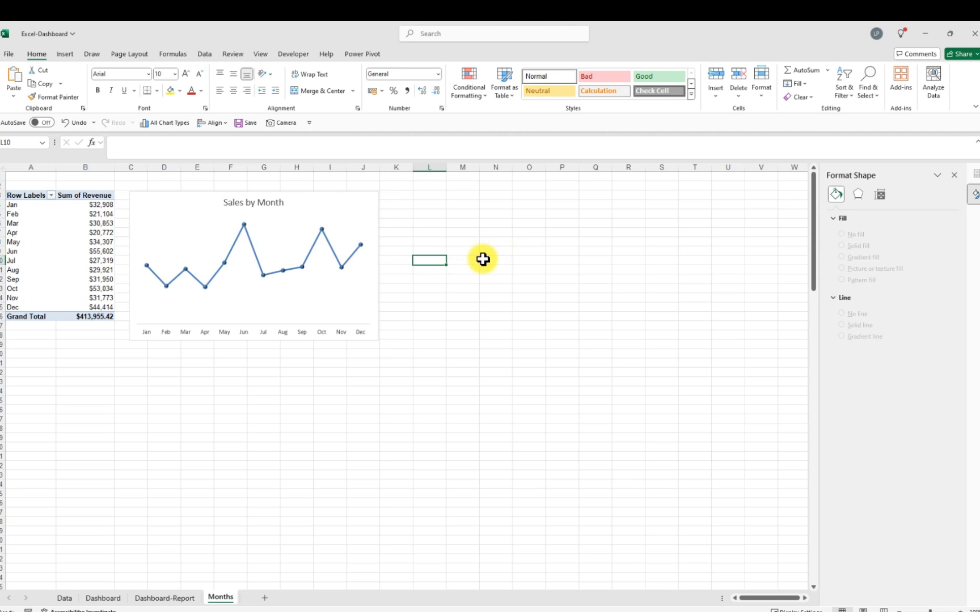
Add data labels to the revenue line series
{"action": "left_click", "coordinate": [322, 229]}
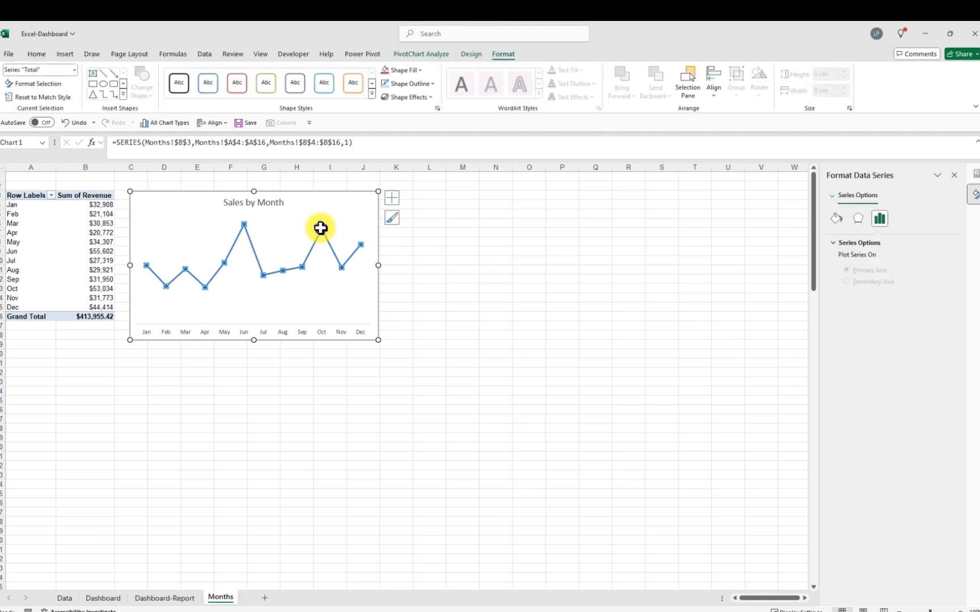
{"action": "right_click", "coordinate": [321, 229]}
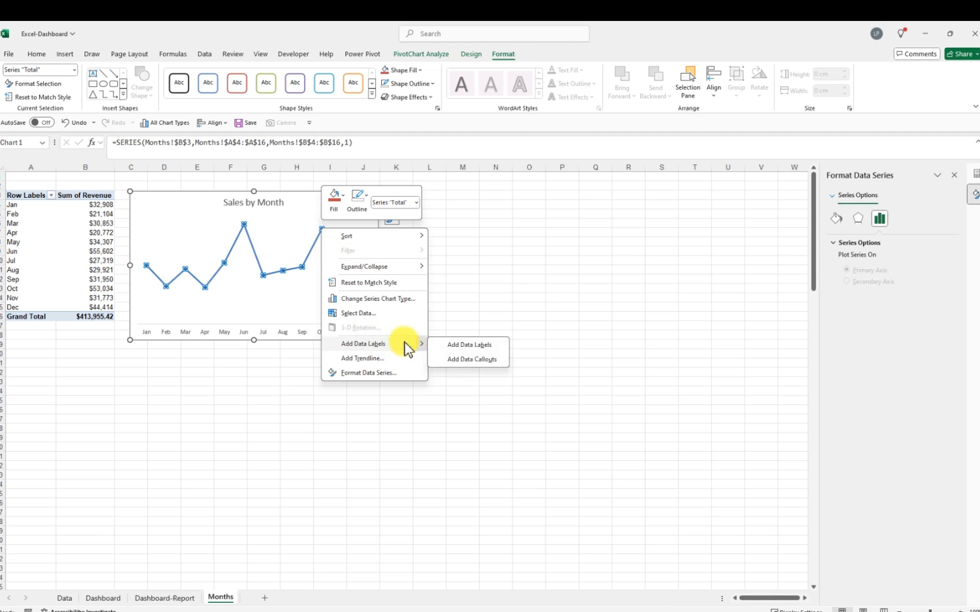
{"action": "left_click", "coordinate": [387, 346]}
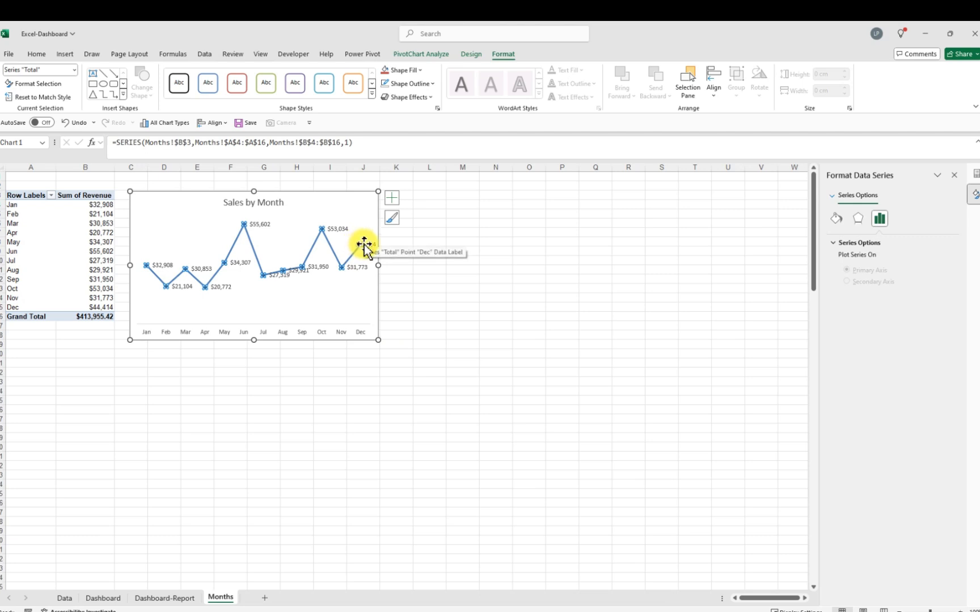
Position the chart's data labels Above the data points
{"action": "left_click", "coordinate": [395, 200]}
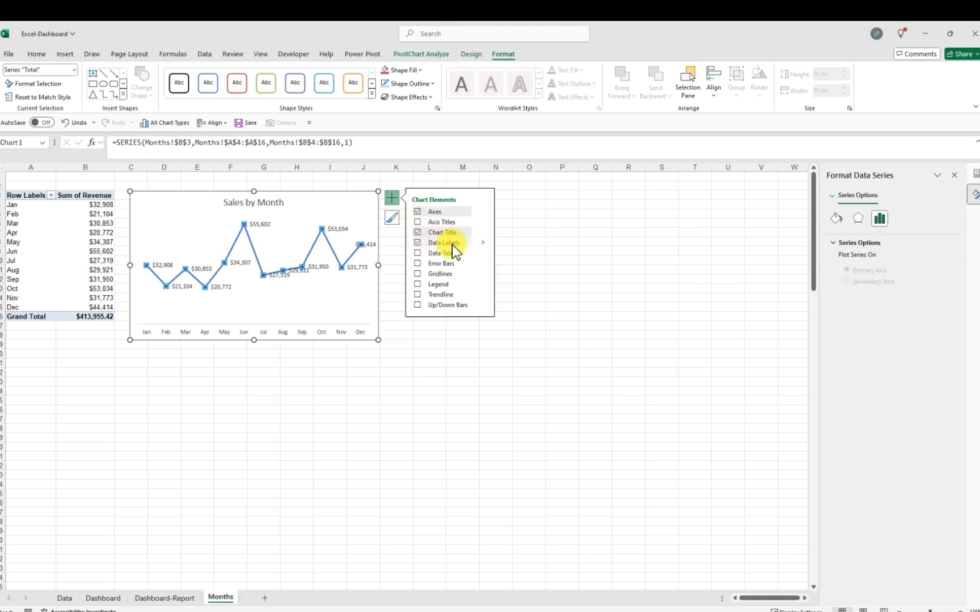
{"action": "left_click", "coordinate": [485, 241]}
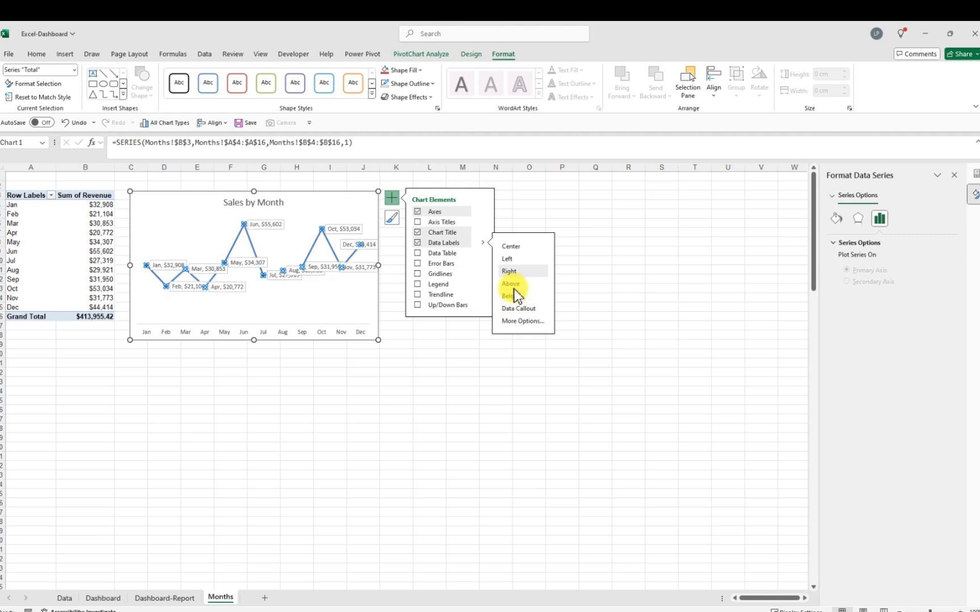
{"action": "left_click", "coordinate": [513, 285]}
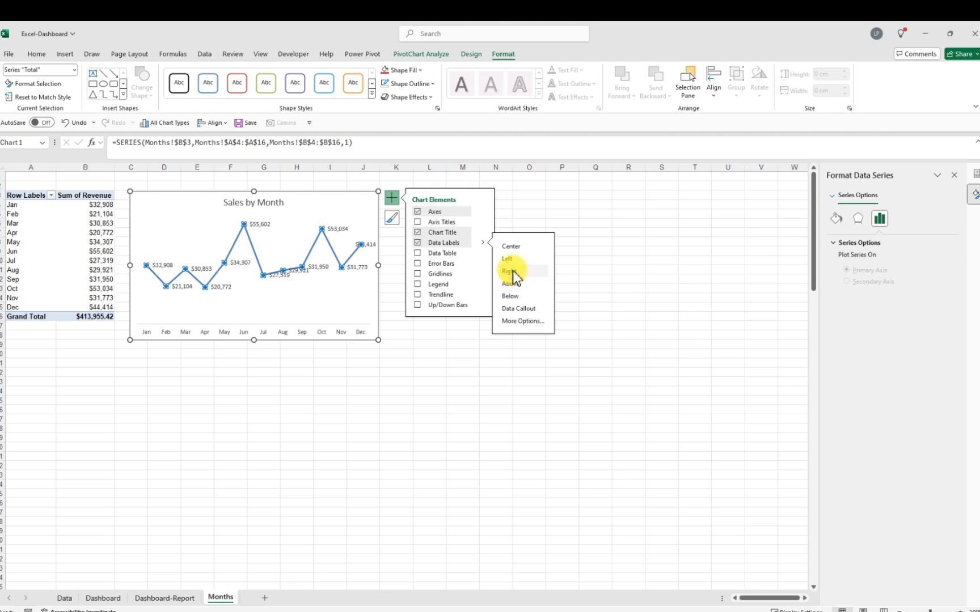
{"action": "left_click", "coordinate": [515, 261]}
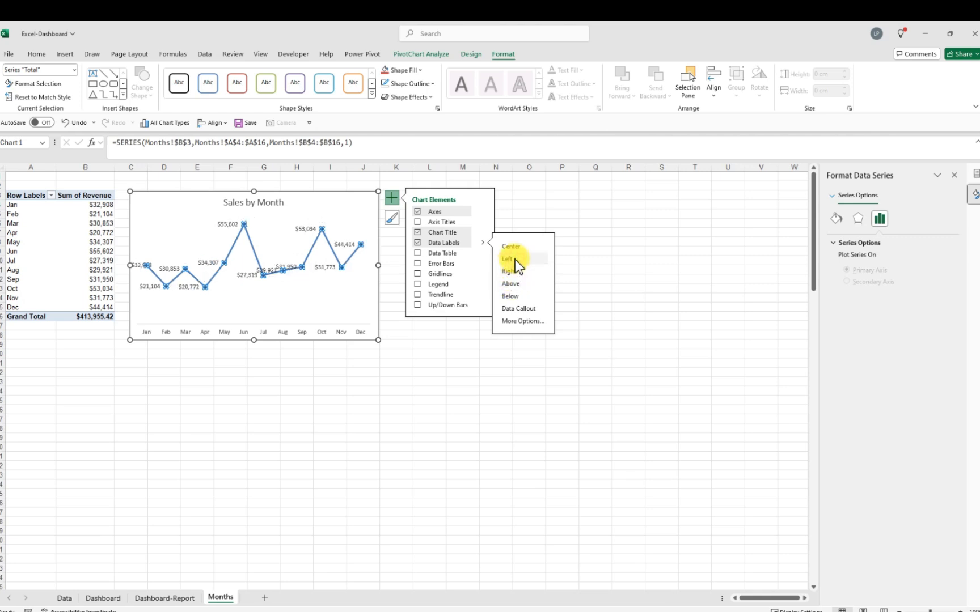
{"action": "left_click", "coordinate": [515, 249]}
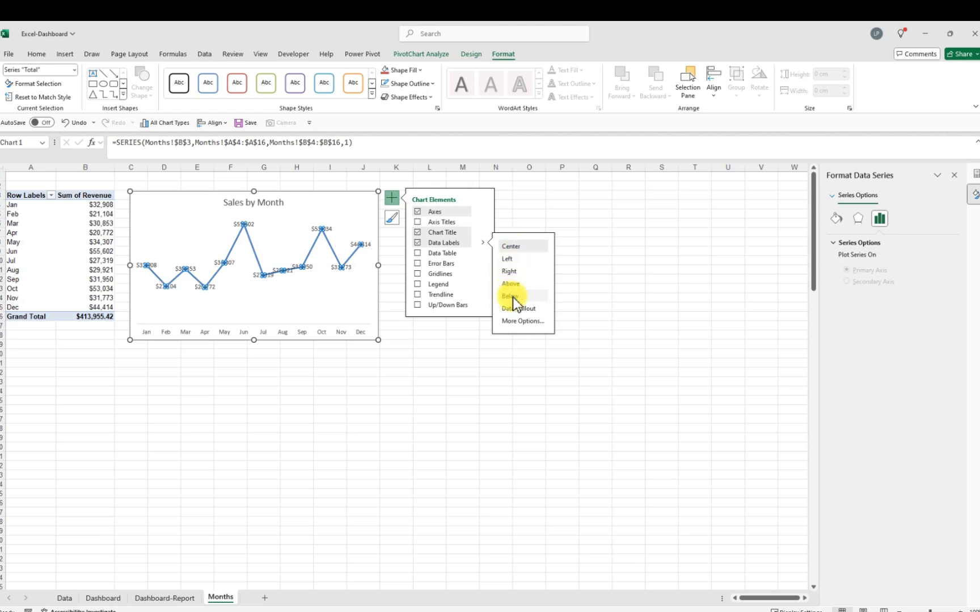
{"action": "left_click", "coordinate": [517, 286]}
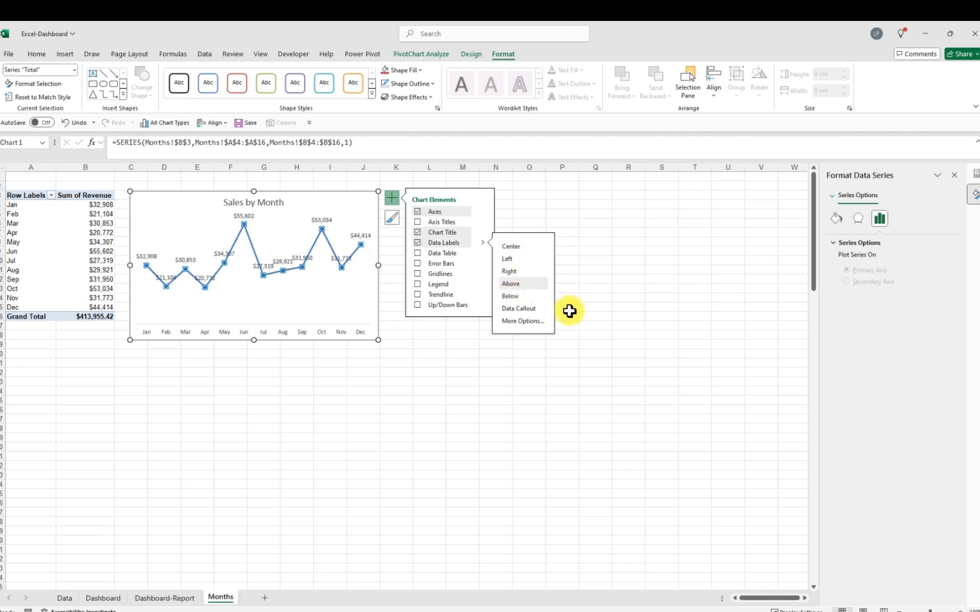
{"action": "left_click", "coordinate": [436, 353]}
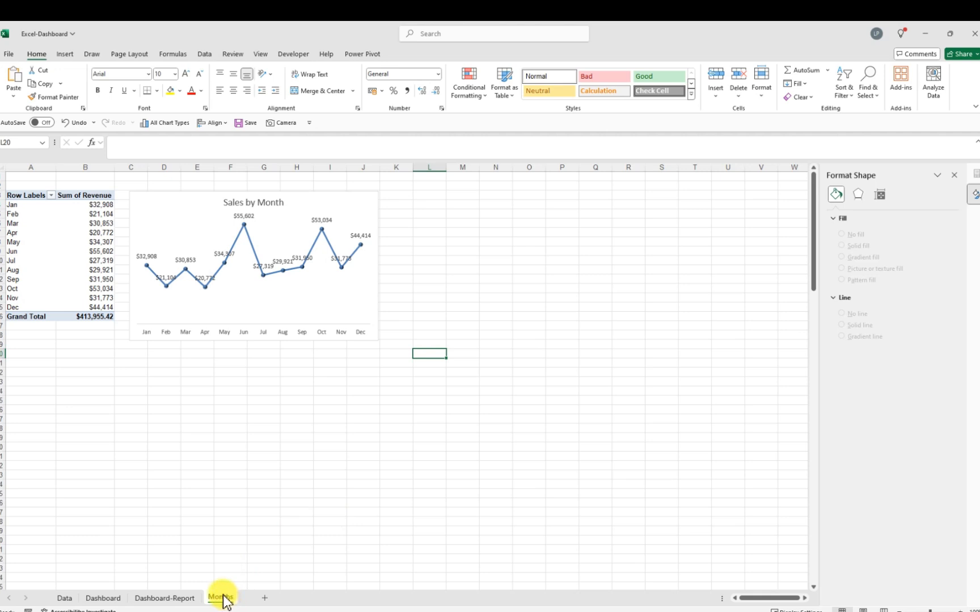
Duplicate the Months sheet and rename the copy Distributions
{"action": "left_click_drag", "start_coordinate": [226, 600], "coordinate": [280, 599]}
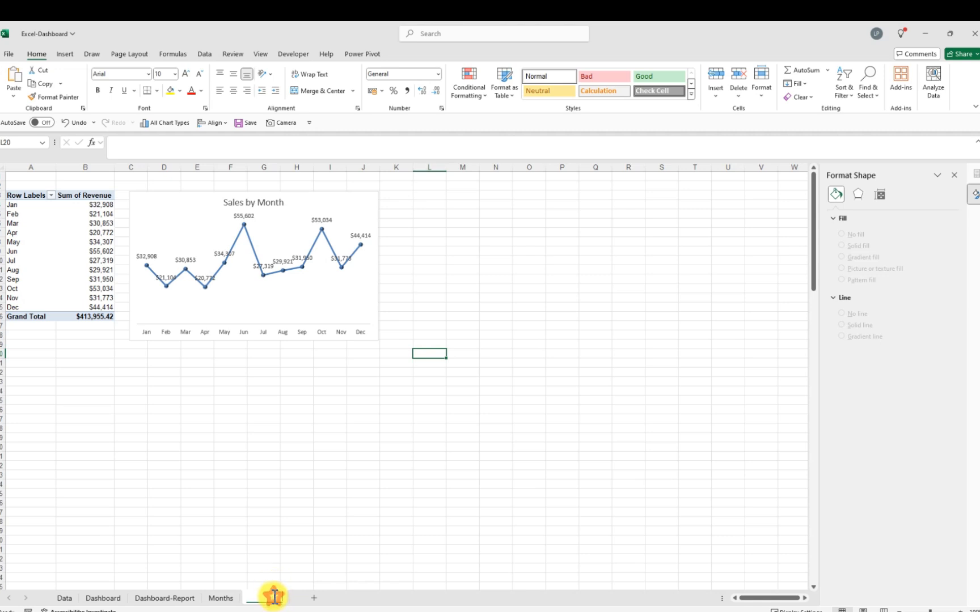
{"action": "double_click", "coordinate": [274, 597]}
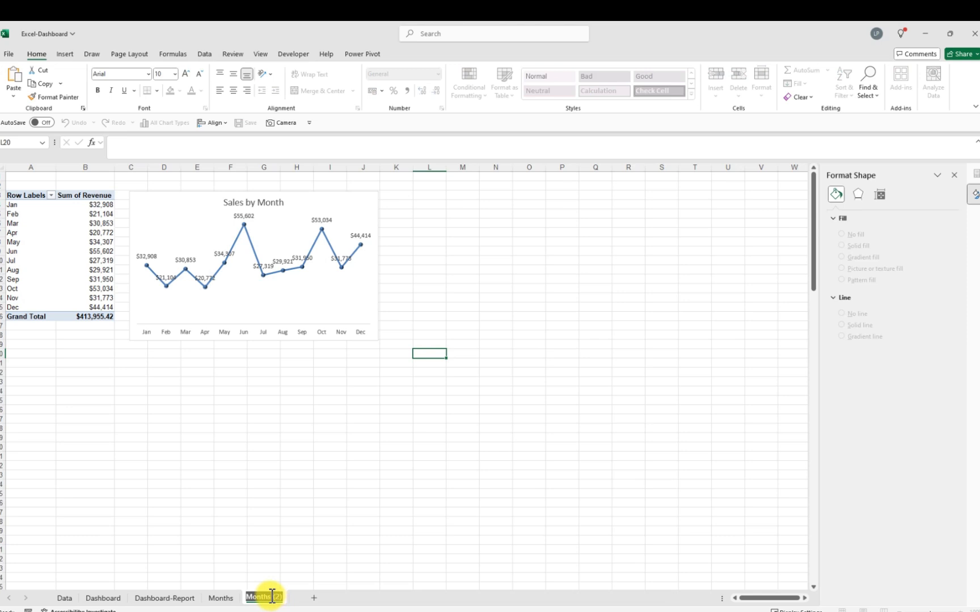
{"action": "key", "text": "BackSpace"}
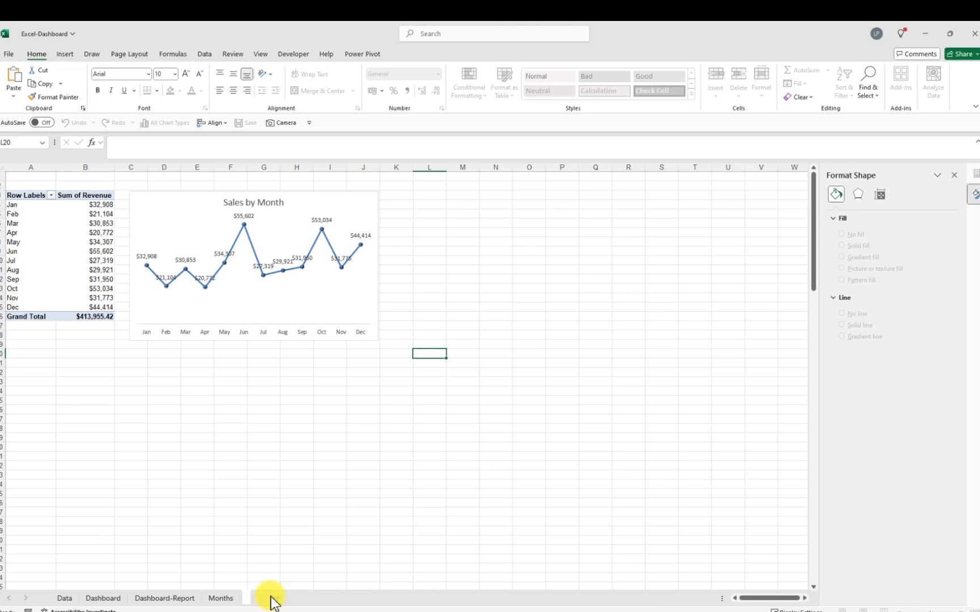
{"action": "type", "text": "Distributions"}
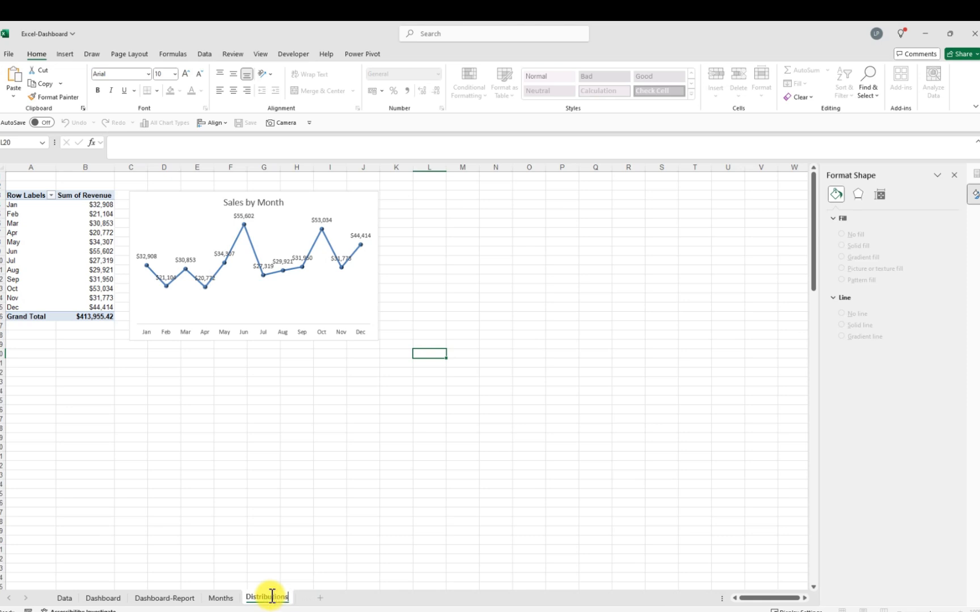
{"action": "key", "text": "Return"}
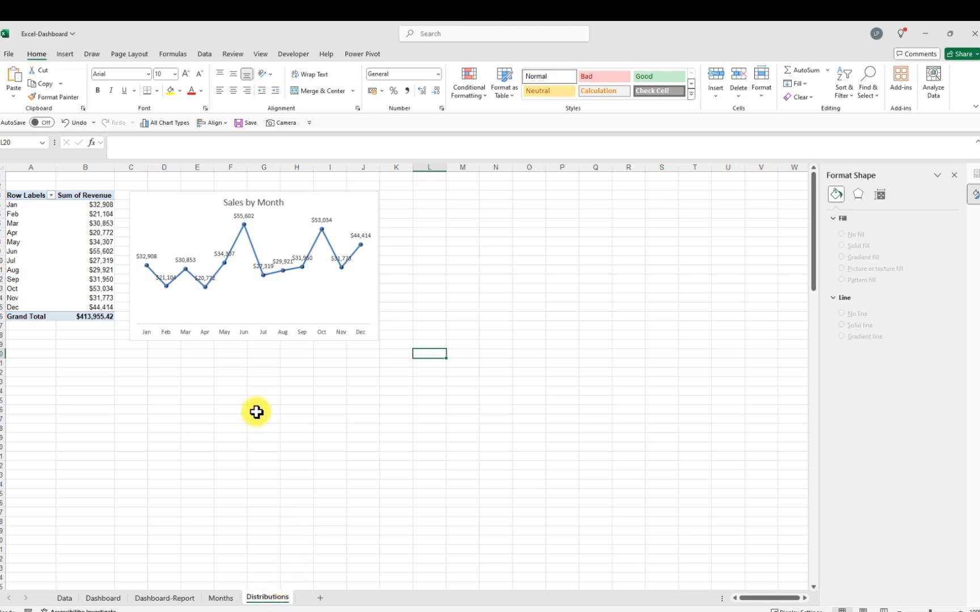
Delete the copied Sales by Month chart from the Distributions sheet
{"action": "left_click", "coordinate": [293, 209]}
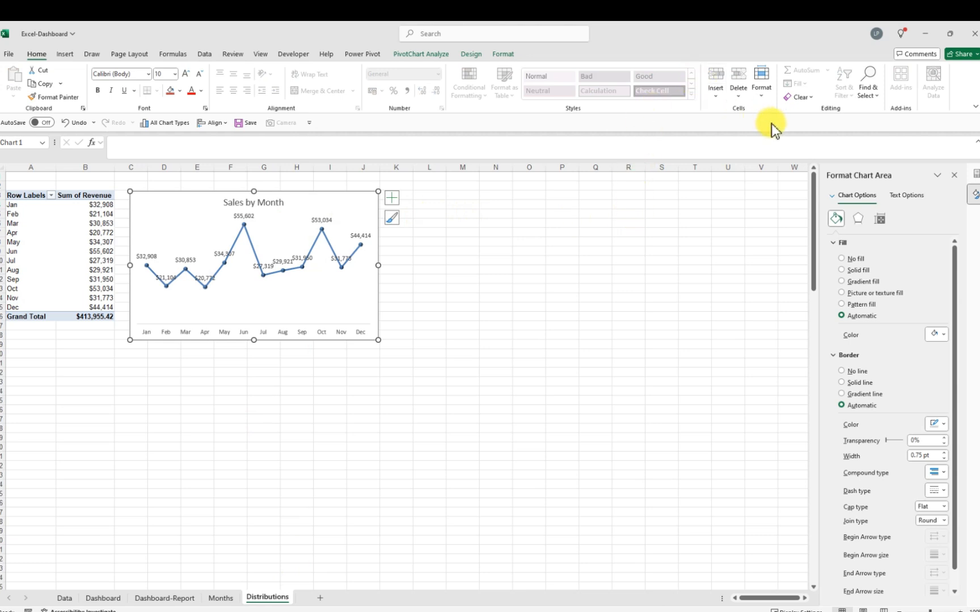
{"action": "left_click", "coordinate": [813, 102]}
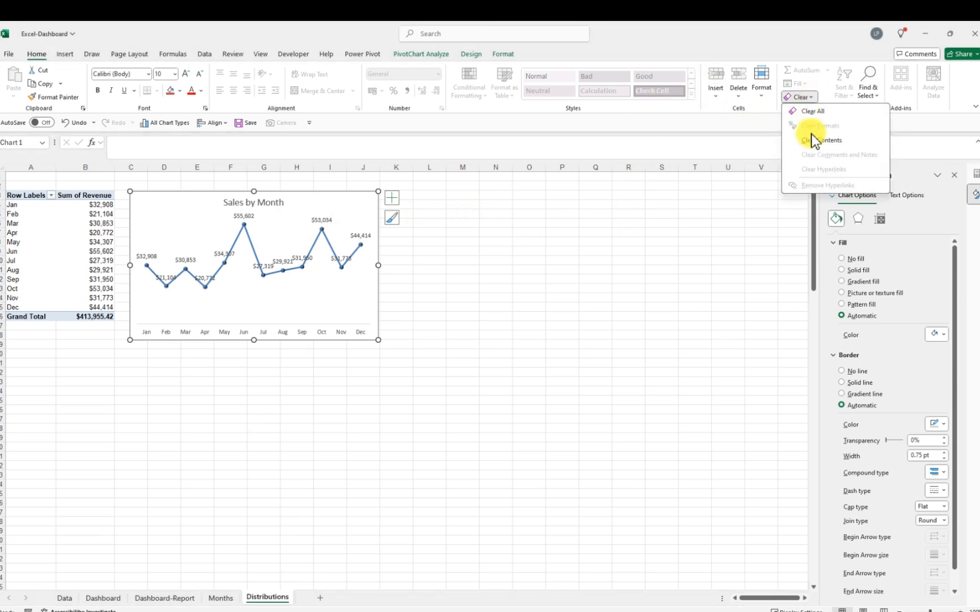
{"action": "left_click", "coordinate": [811, 140]}
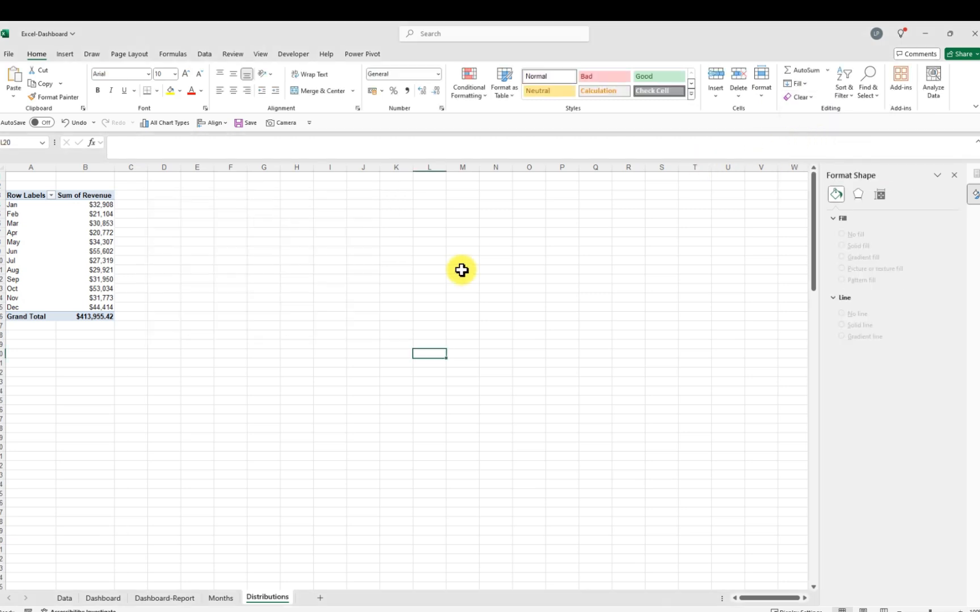
Remove the Months (Order Date) field from the PivotTable's rows
{"action": "left_click", "coordinate": [97, 233]}
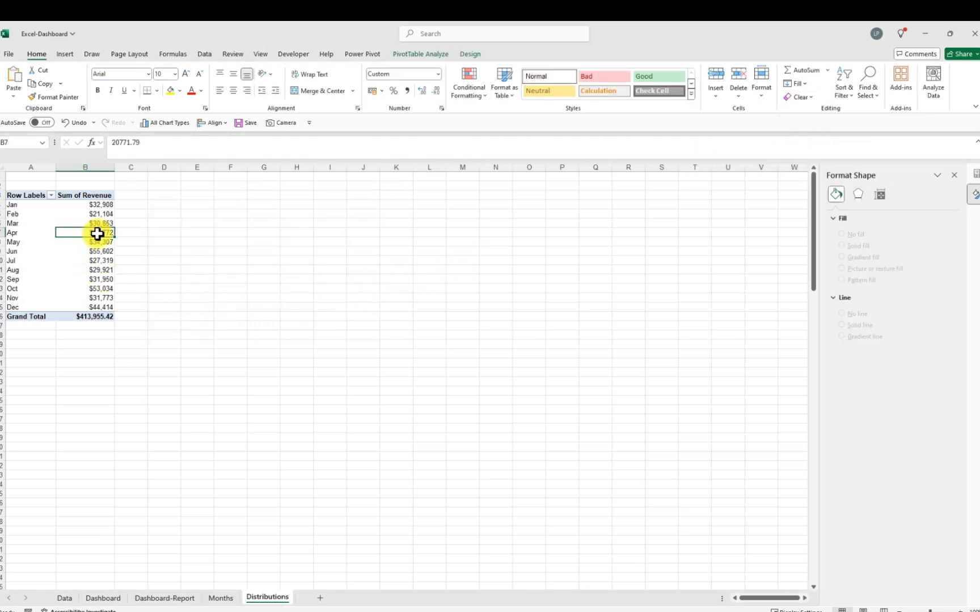
{"action": "left_click", "coordinate": [955, 175]}
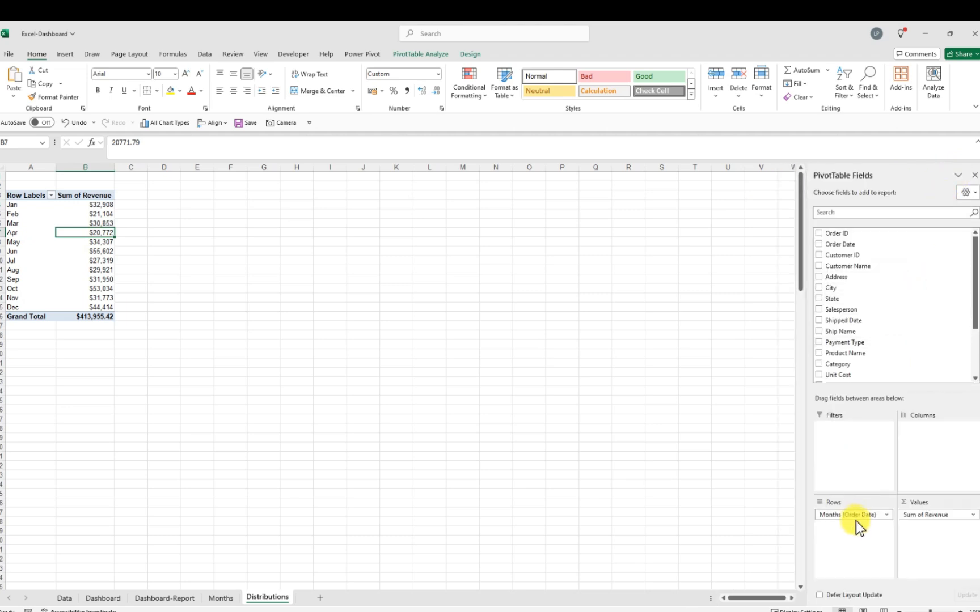
{"action": "left_click_drag", "start_coordinate": [855, 516], "coordinate": [556, 464]}
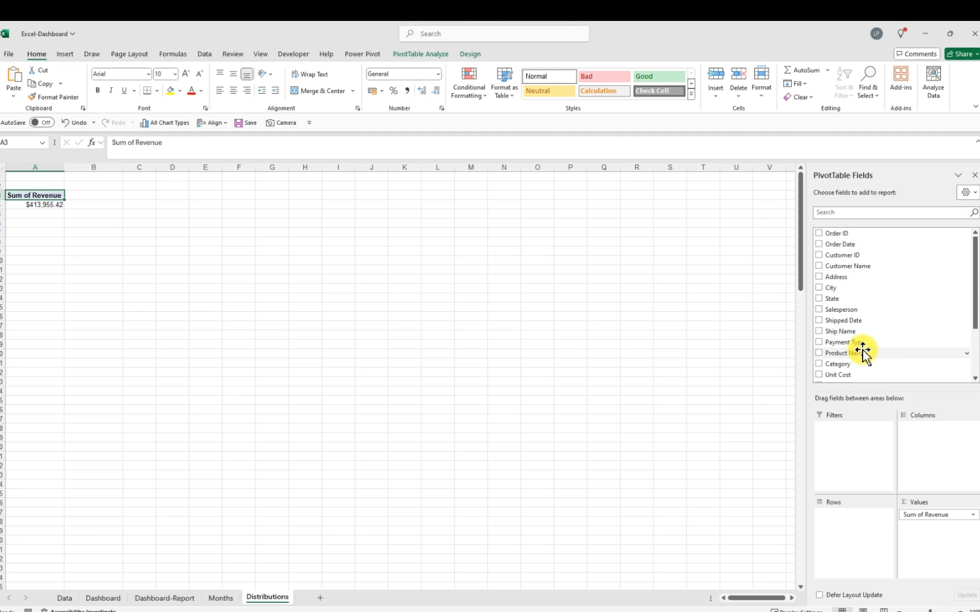
Search the field list for Revenue and add the Revenue field to the PivotTable's rows
{"action": "scroll", "coordinate": [863, 342], "scroll_direction": "down", "scroll_amount": 1}
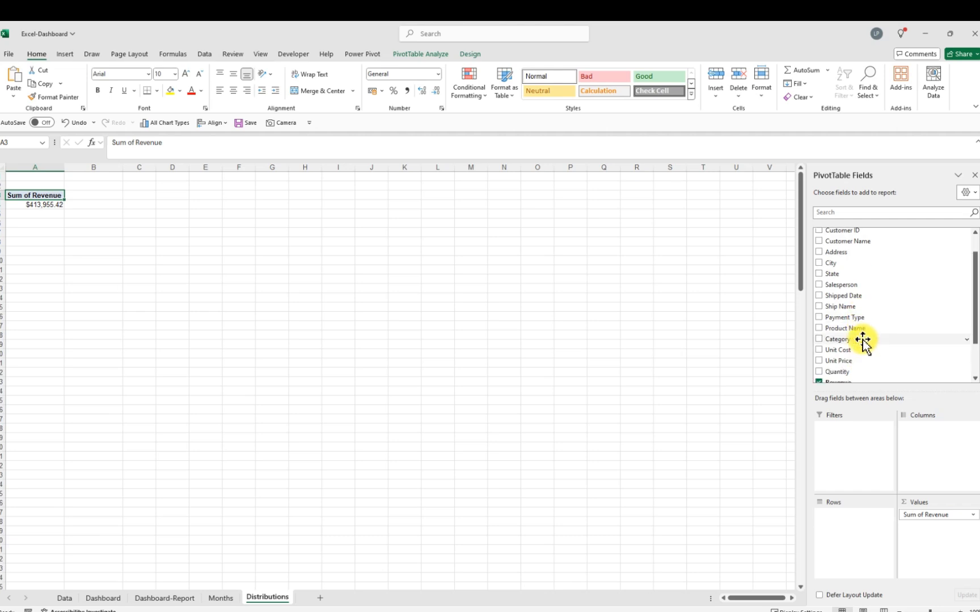
{"action": "scroll", "coordinate": [863, 340], "scroll_direction": "down", "scroll_amount": 2}
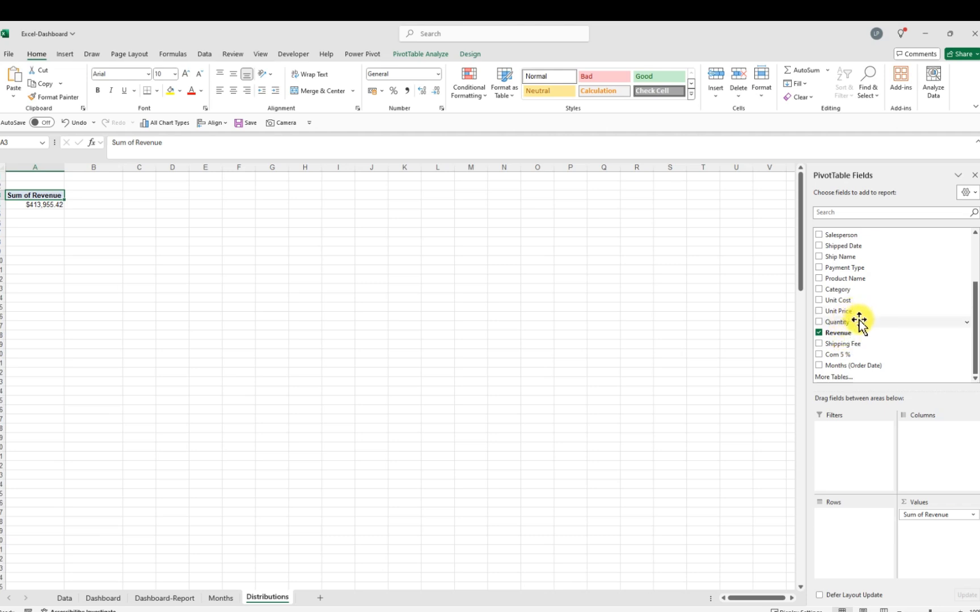
{"action": "scroll", "coordinate": [859, 324], "scroll_direction": "up", "scroll_amount": 1}
{"action": "scroll", "coordinate": [860, 324], "scroll_direction": "up", "scroll_amount": 1}
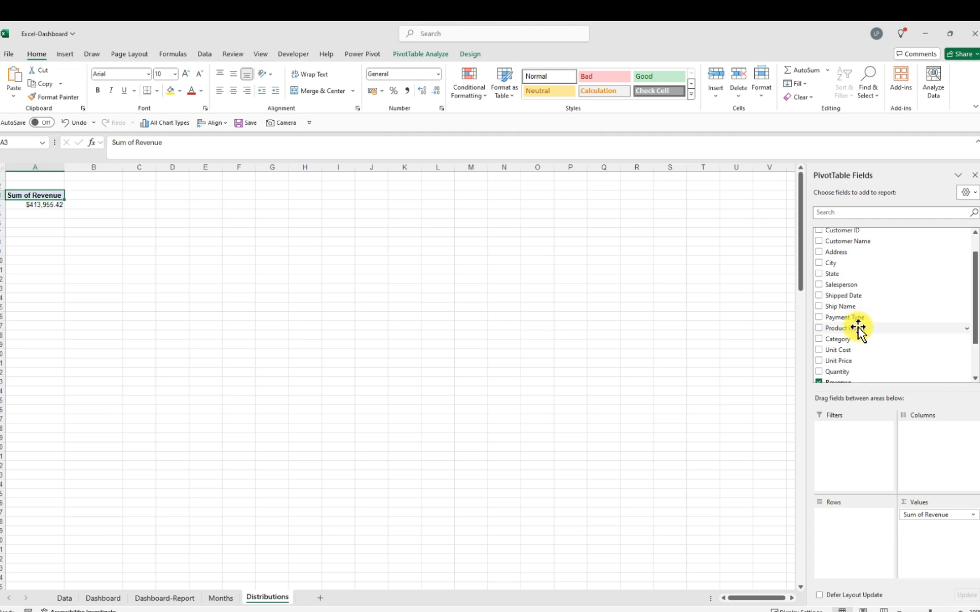
{"action": "scroll", "coordinate": [860, 329], "scroll_direction": "down", "scroll_amount": 1}
{"action": "scroll", "coordinate": [858, 326], "scroll_direction": "up", "scroll_amount": 3}
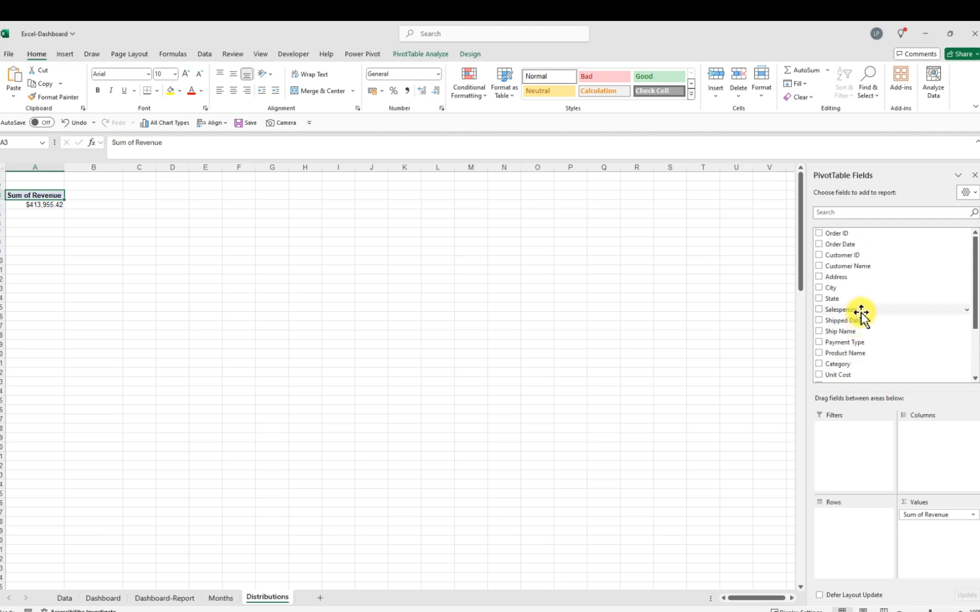
{"action": "left_click", "coordinate": [847, 214]}
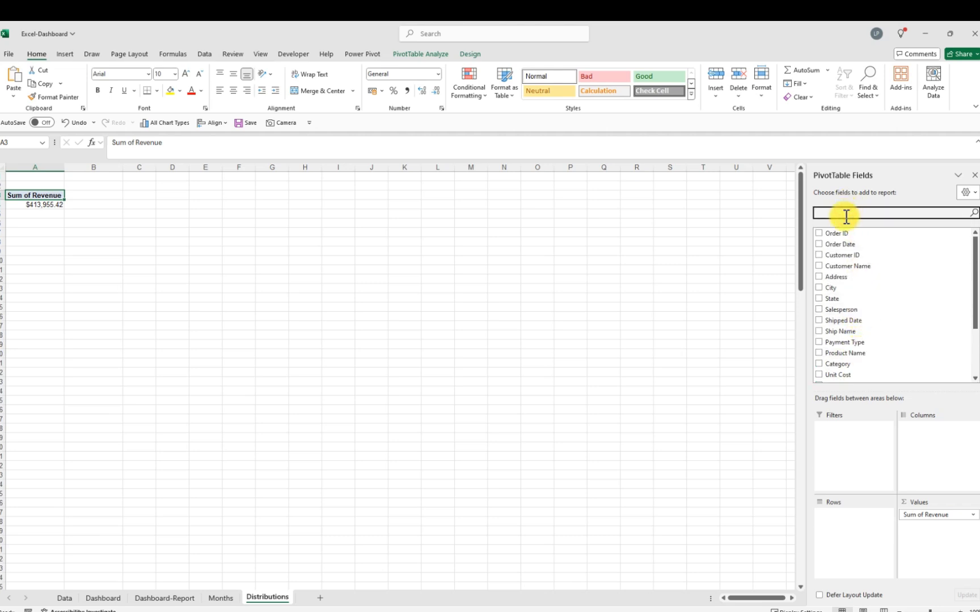
{"action": "type", "text": "reve"}
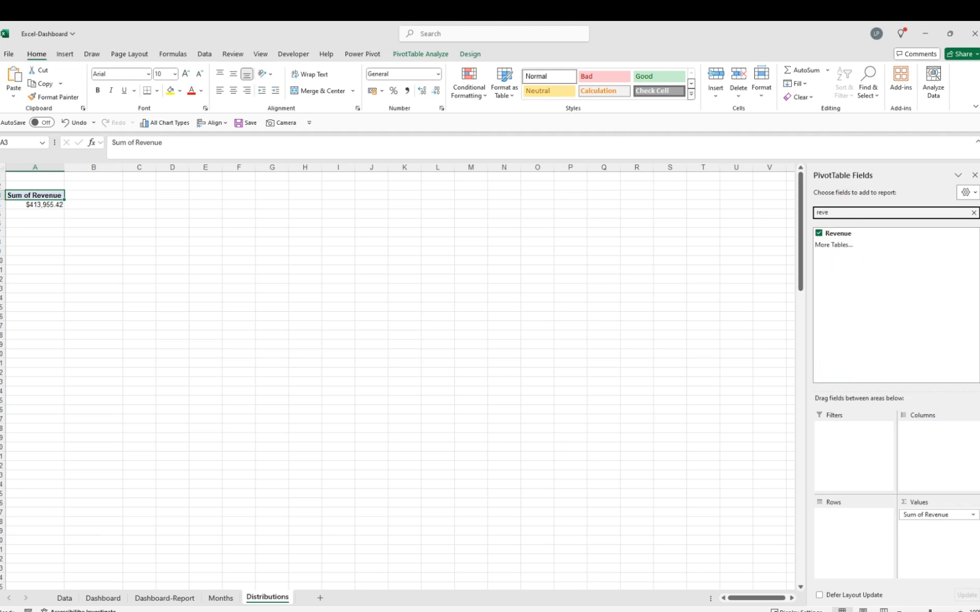
{"action": "left_click_drag", "start_coordinate": [840, 240], "coordinate": [849, 520]}
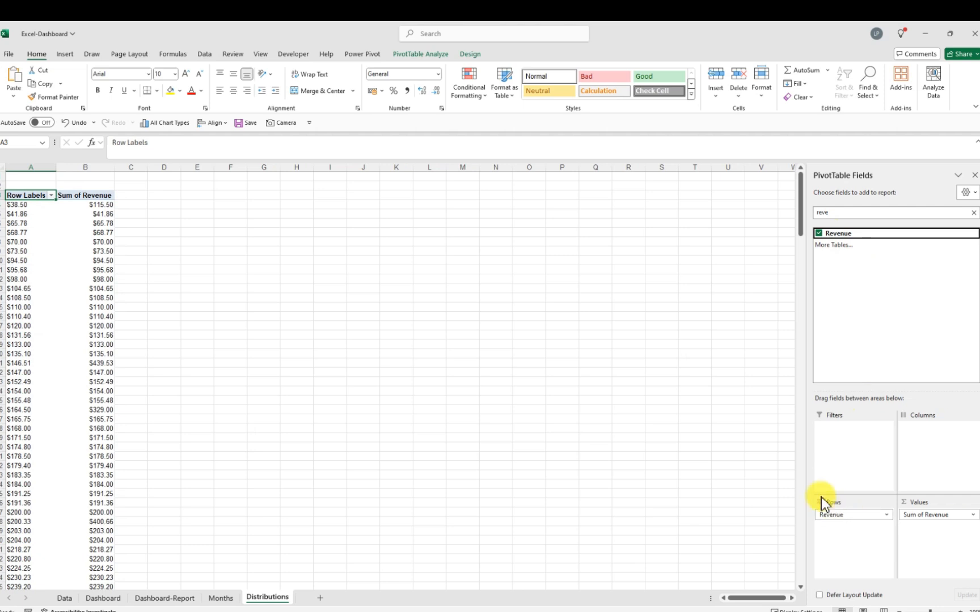
Group the Revenue row labels starting at 0 and ending at 4000, in bands of 1000
{"action": "left_click", "coordinate": [14, 242]}
{"action": "right_click", "coordinate": [17, 242]}
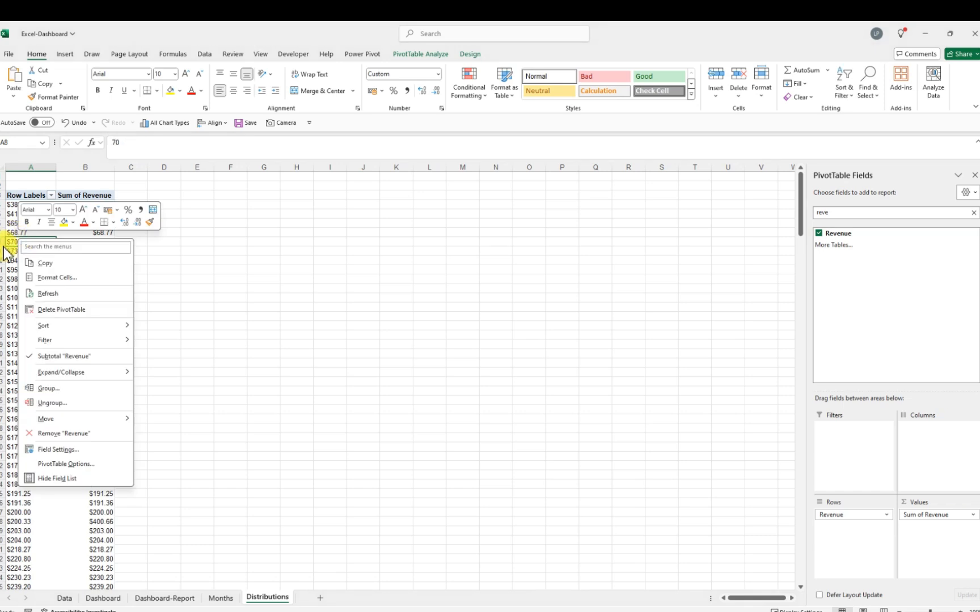
{"action": "left_click", "coordinate": [51, 388]}
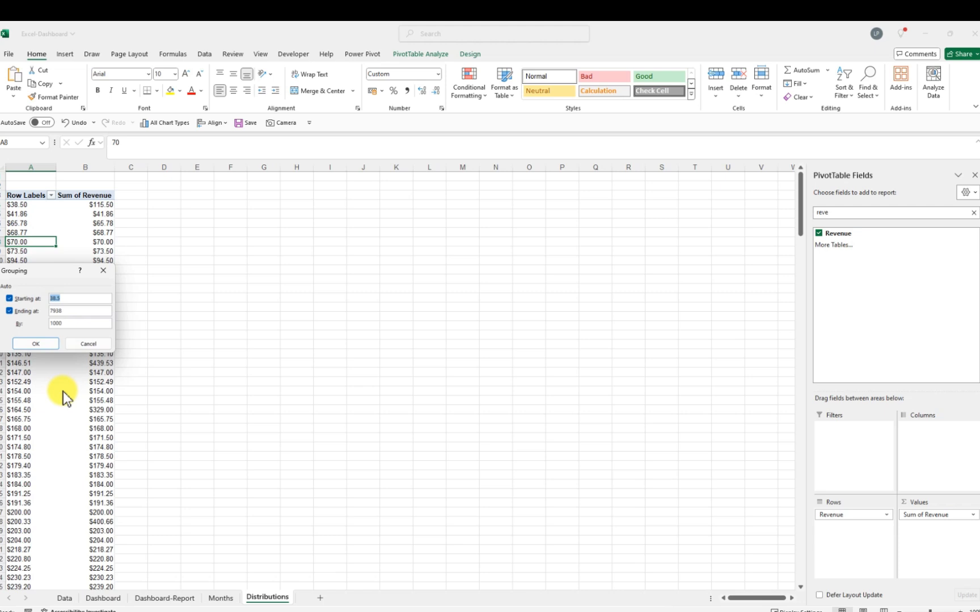
{"action": "left_click", "coordinate": [69, 299]}
{"action": "key", "text": "BackSpace"}
{"action": "key", "text": "BackSpace"}
{"action": "key", "text": "BackSpace"}
{"action": "key", "text": "BackSpace"}
{"action": "type", "text": "0"}
{"action": "left_click", "coordinate": [74, 311]}
{"action": "key", "text": "BackSpace"}
{"action": "key", "text": "BackSpace"}
{"action": "key", "text": "BackSpace"}
{"action": "key", "text": "BackSpace"}
{"action": "type", "text": "4000"}
{"action": "left_click", "coordinate": [43, 344]}
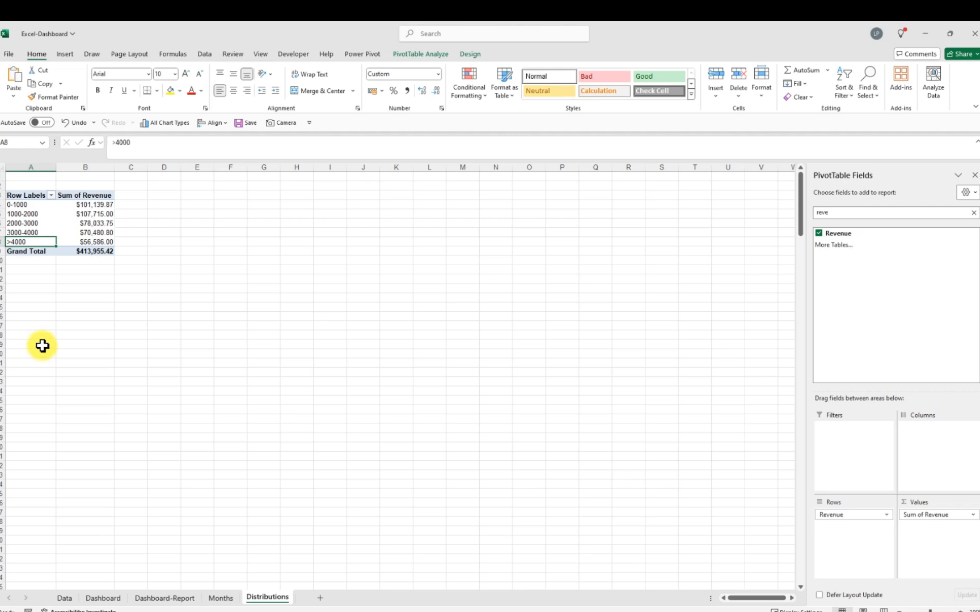
Remove the decimal places from the grouped revenue sums
{"action": "left_click_drag", "start_coordinate": [99, 204], "coordinate": [94, 245]}
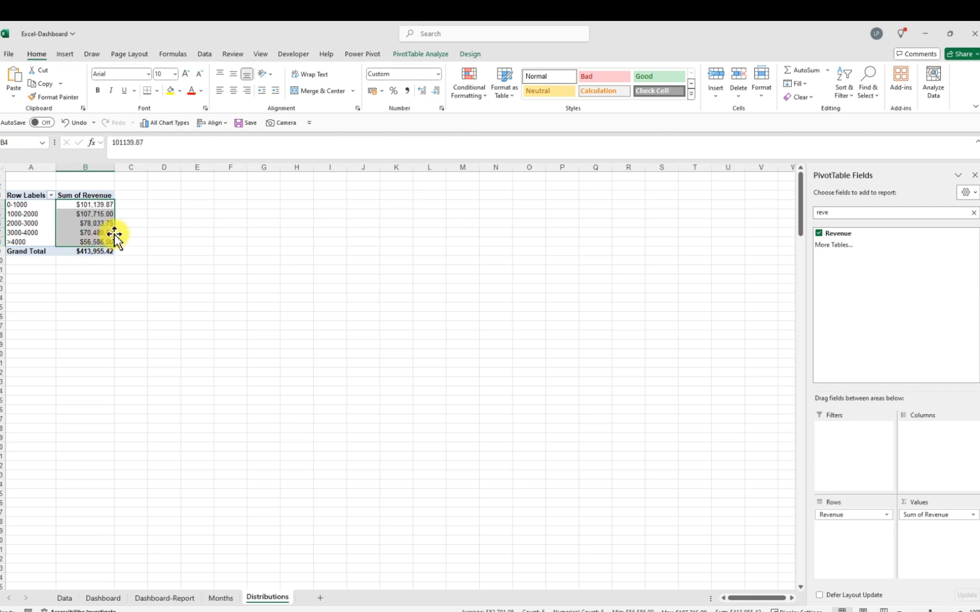
{"action": "left_click", "coordinate": [436, 91]}
{"action": "left_click", "coordinate": [436, 90]}
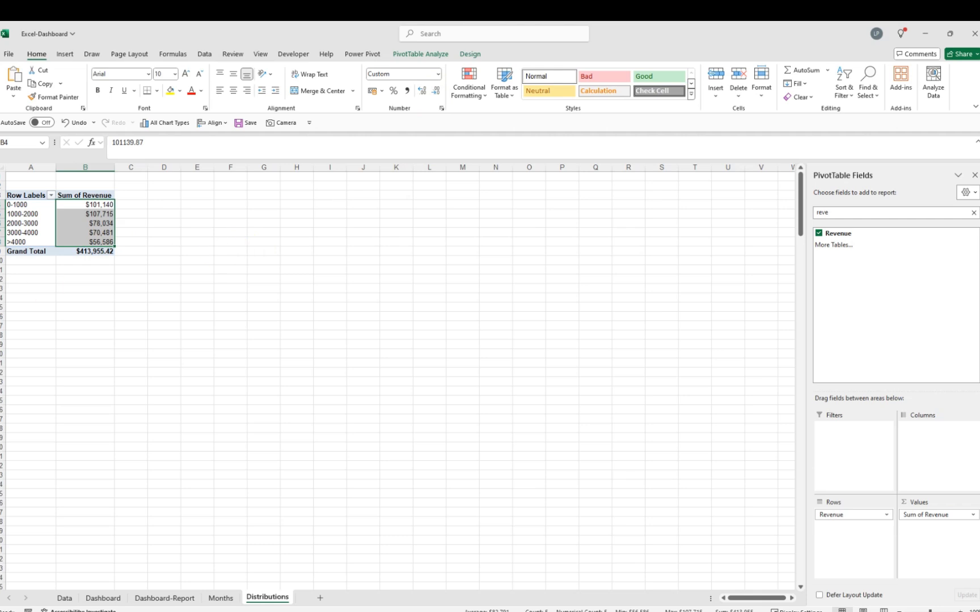
{"action": "key", "text": "alt+Tab"}
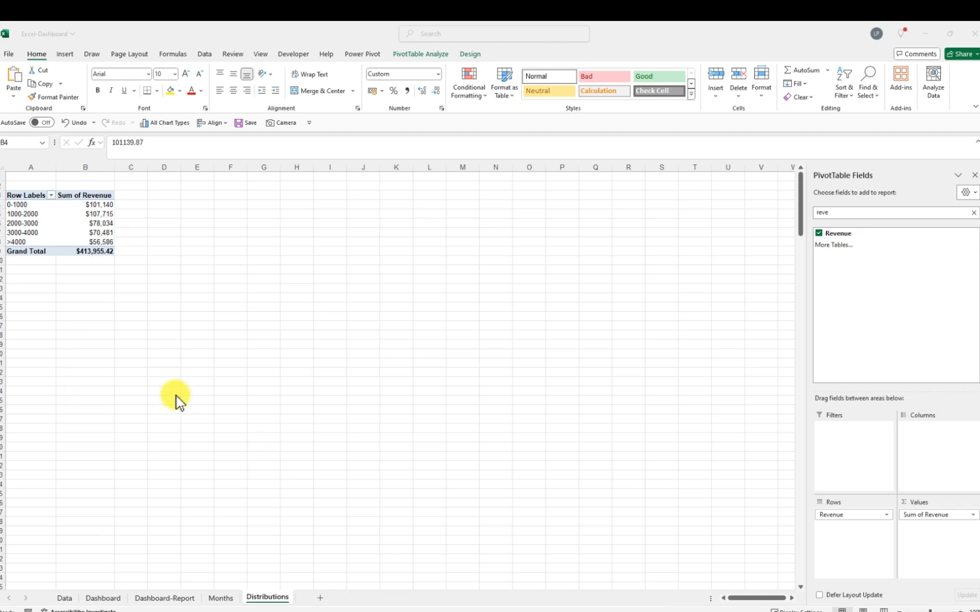
{"action": "left_click", "coordinate": [102, 219]}
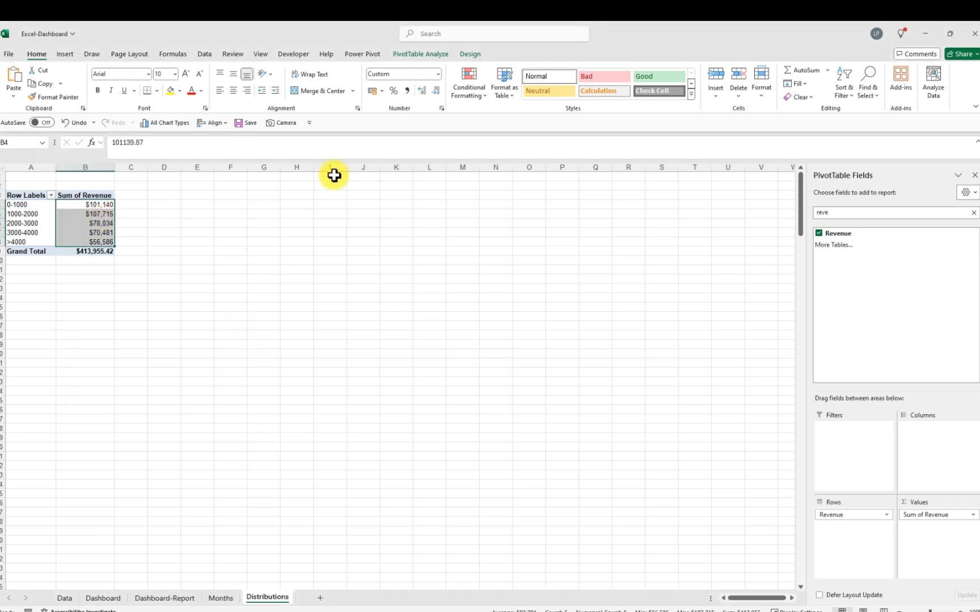
{"action": "left_click", "coordinate": [62, 54]}
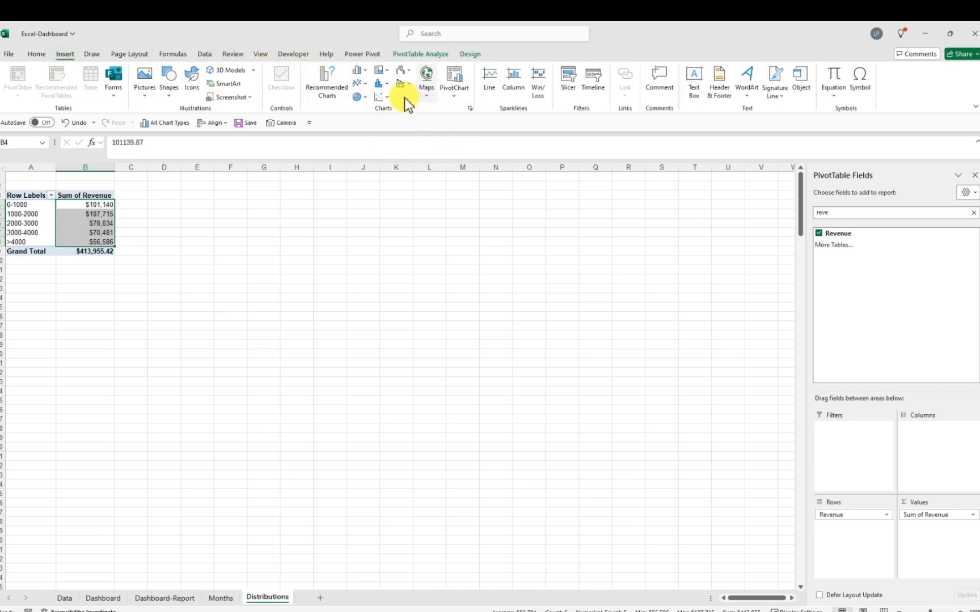
{"action": "left_click", "coordinate": [331, 88]}
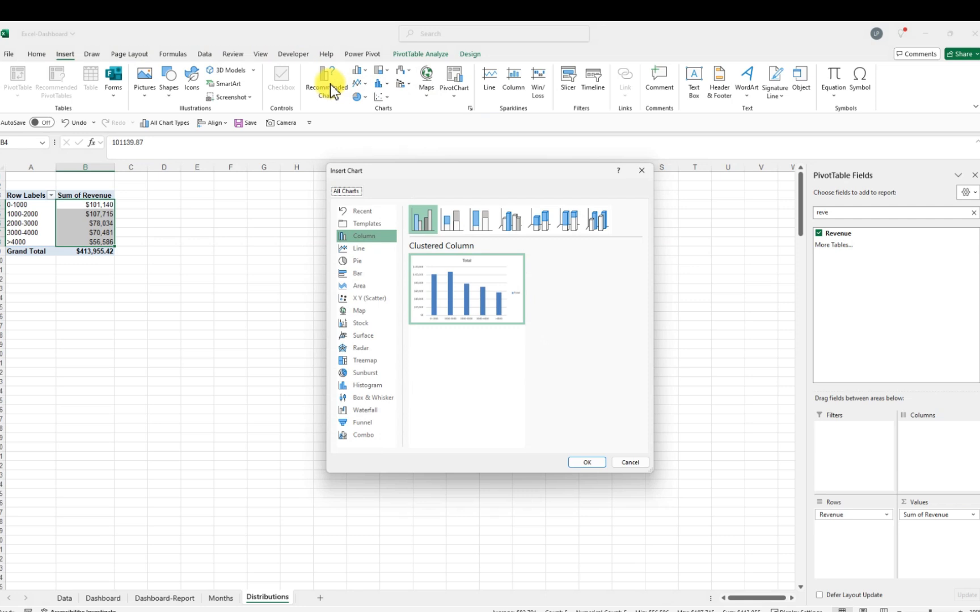
{"action": "left_click", "coordinate": [360, 276]}
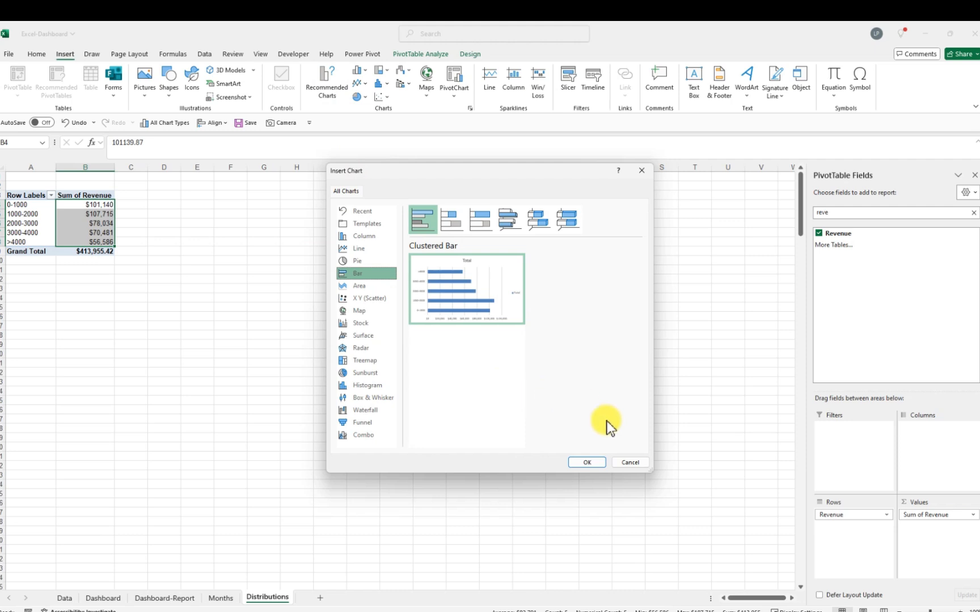
{"action": "left_click", "coordinate": [631, 463]}
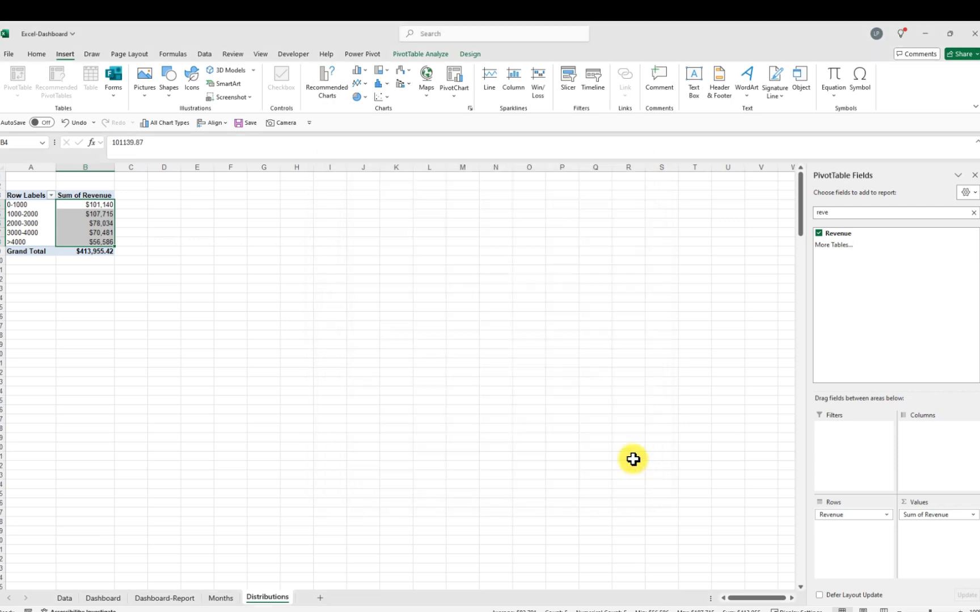
Insert a clustered bar PivotChart from the grouped revenue PivotTable
{"action": "left_click", "coordinate": [470, 107]}
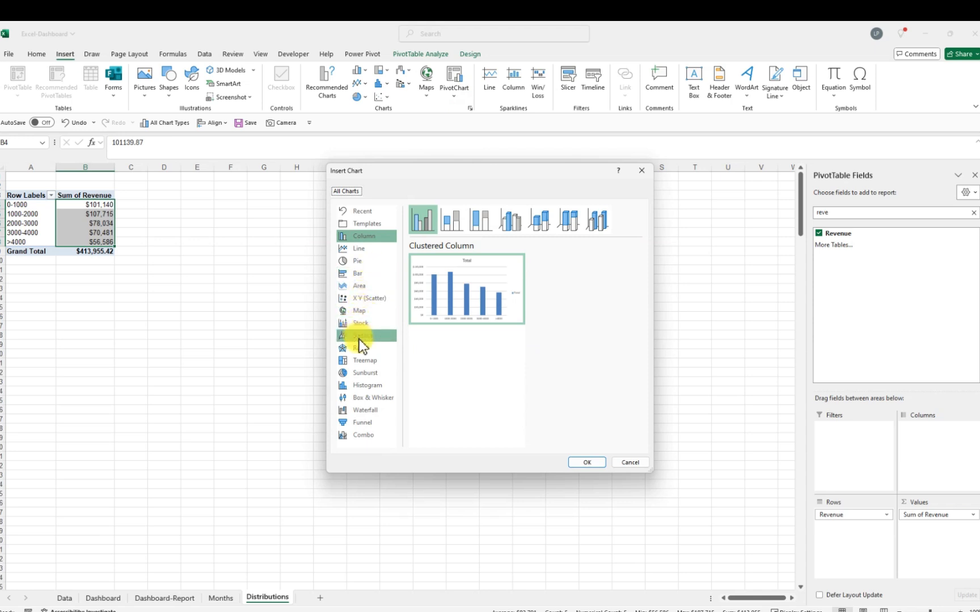
{"action": "left_click", "coordinate": [367, 277]}
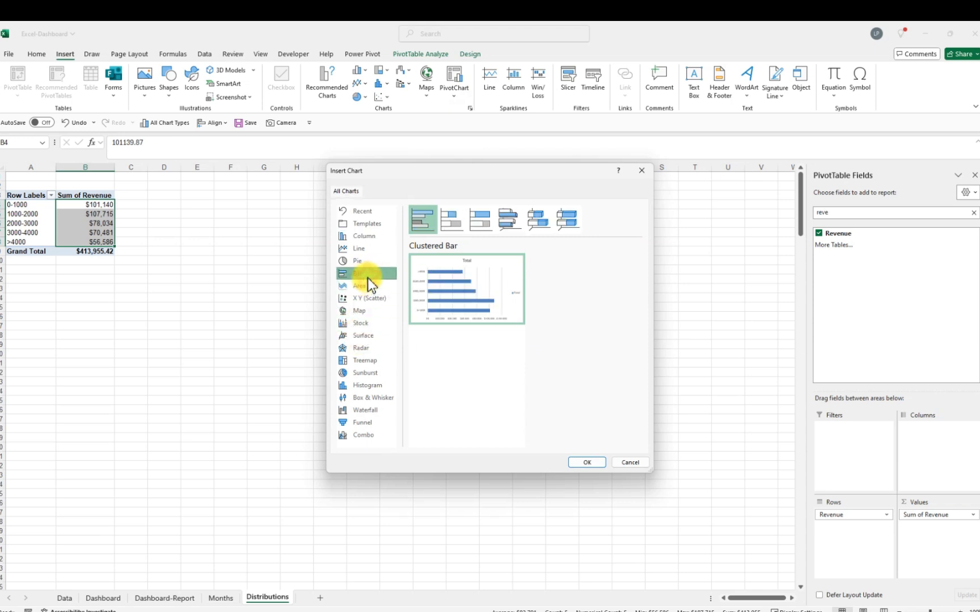
{"action": "left_click", "coordinate": [582, 462]}
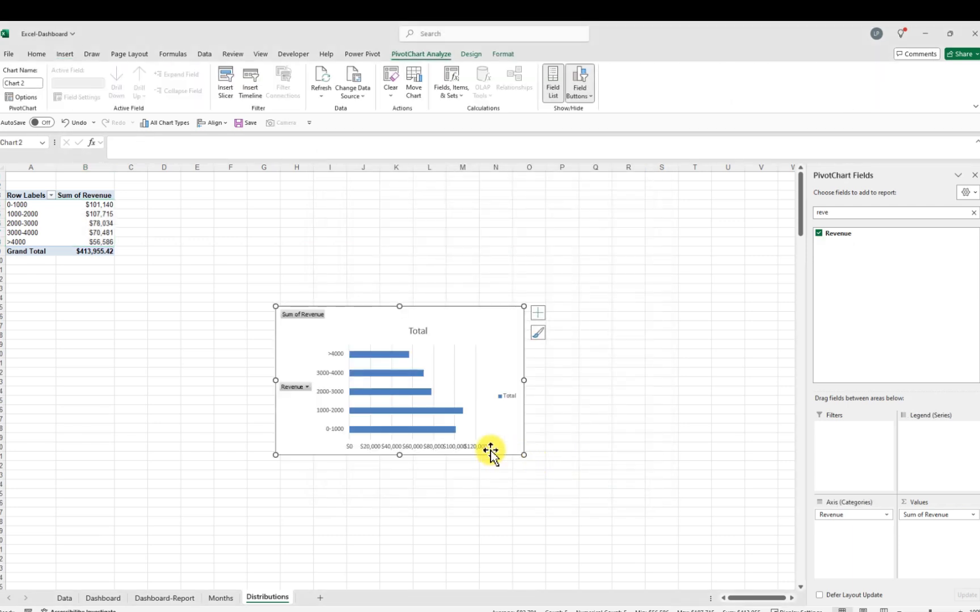
Hide all field buttons on the bar chart
{"action": "right_click", "coordinate": [301, 315]}
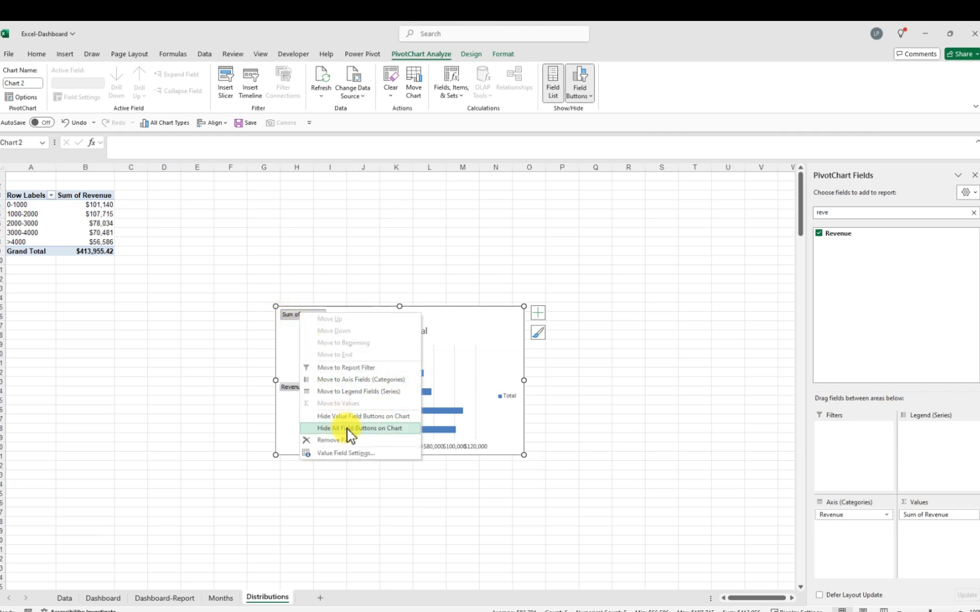
{"action": "left_click", "coordinate": [367, 429]}
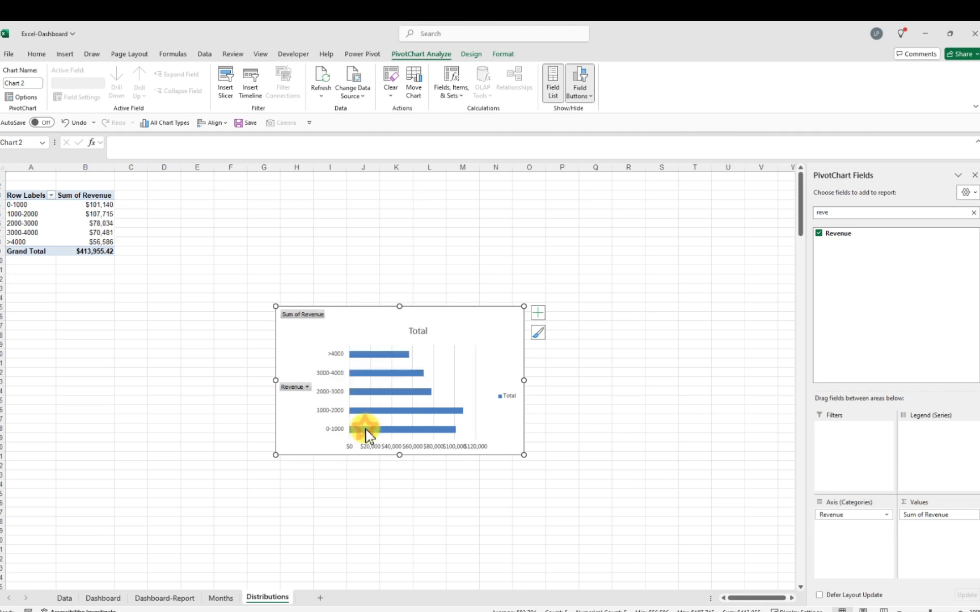
{"action": "left_click", "coordinate": [503, 388]}
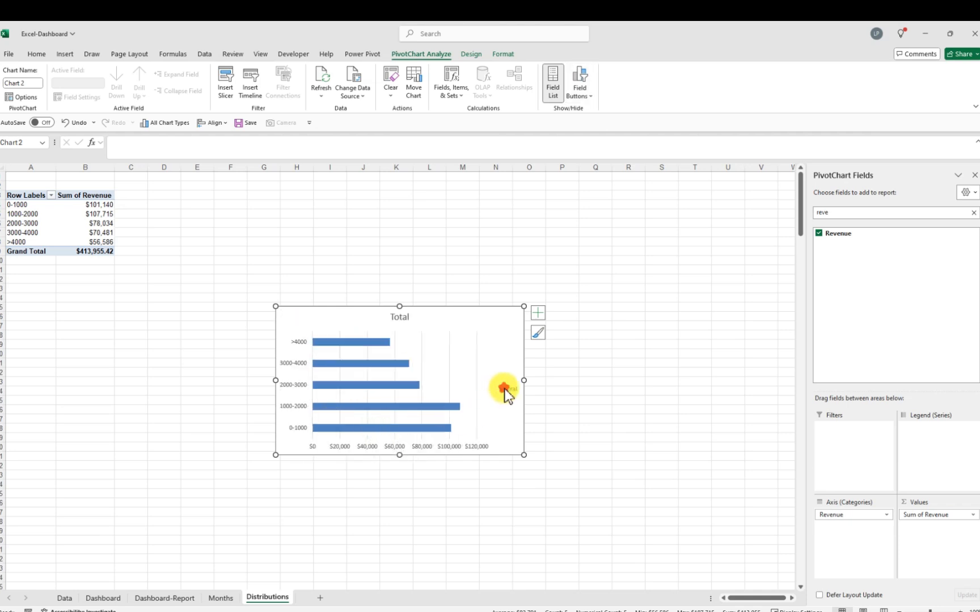
Delete the chart legend and retitle the bar chart "Transaction Count"
{"action": "key", "text": "Delete"}
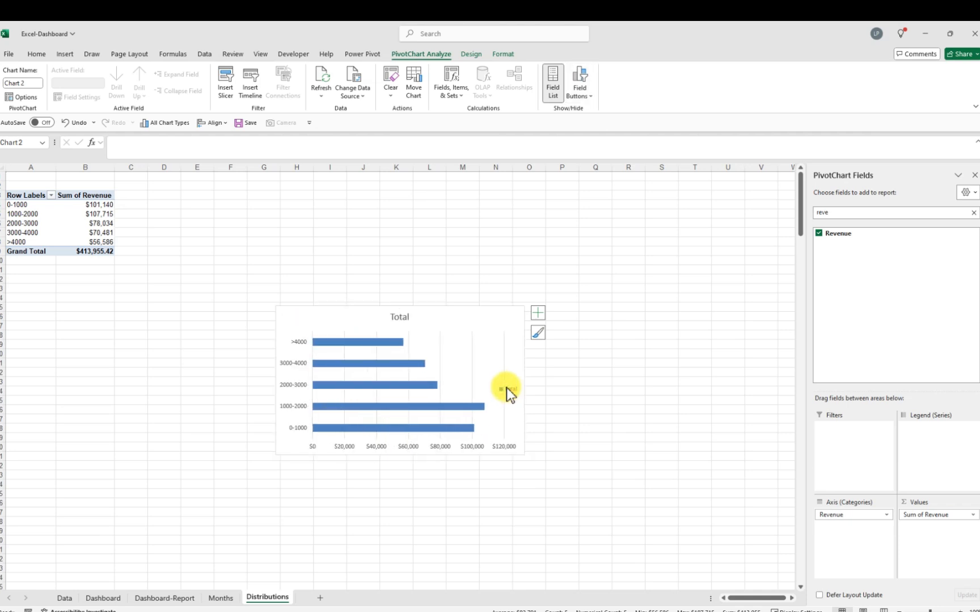
{"action": "left_click", "coordinate": [404, 321]}
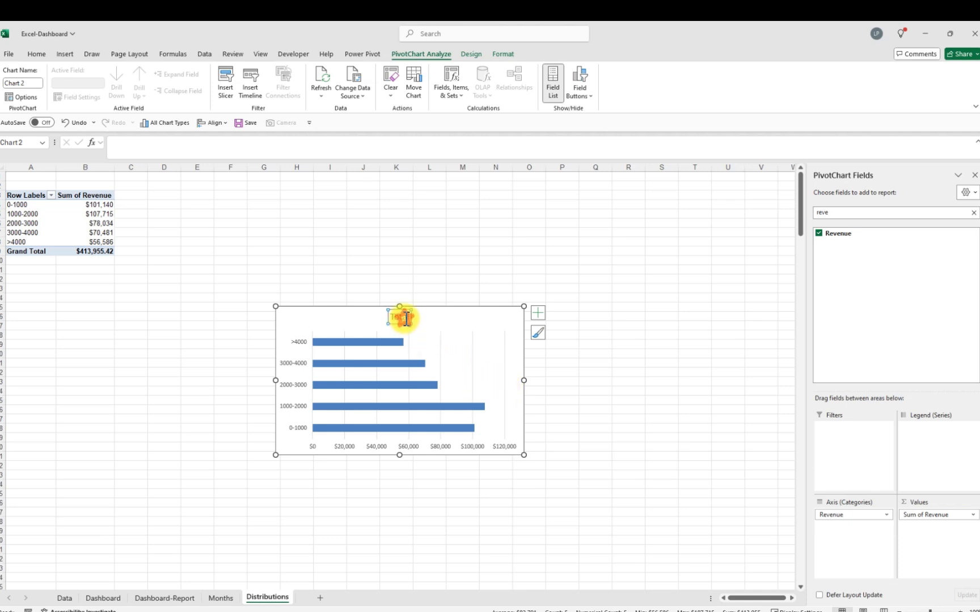
{"action": "left_click", "coordinate": [411, 317]}
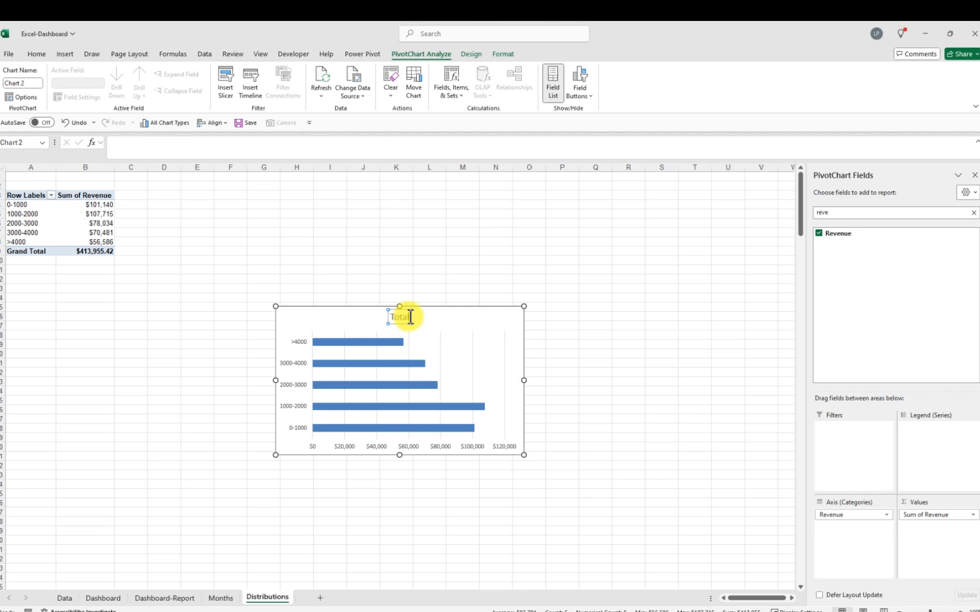
{"action": "key", "text": "BackSpace"}
{"action": "key", "text": "BackSpace"}
{"action": "key", "text": "BackSpace"}
{"action": "key", "text": "BackSpace"}
{"action": "key", "text": "BackSpace"}
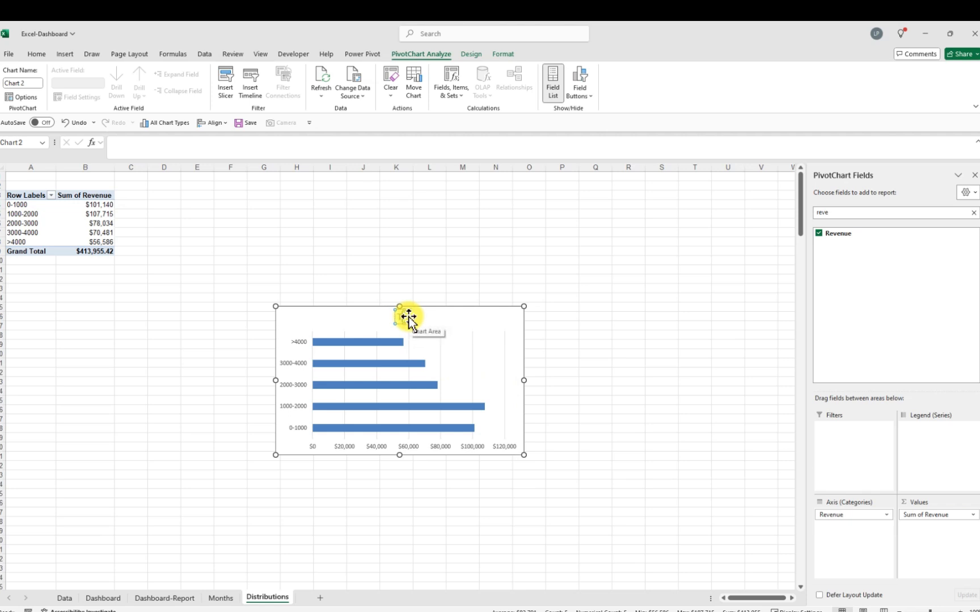
{"action": "key", "text": "BackSpace"}
{"action": "type", "text": "Cour"}
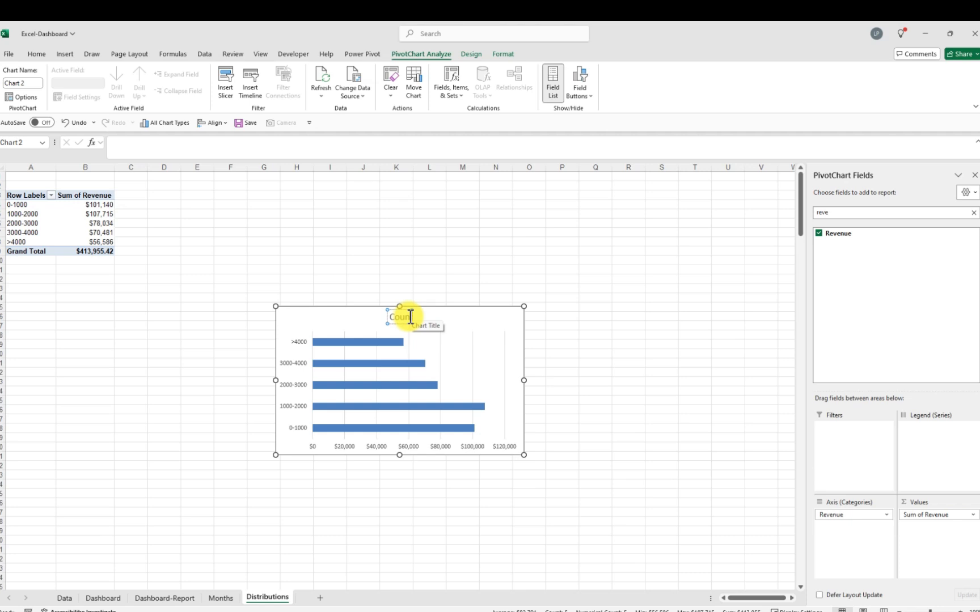
{"action": "type", "text": "t"}
{"action": "key", "text": "BackSpace"}
{"action": "key", "text": "BackSpace"}
{"action": "key", "text": "BackSpace"}
{"action": "key", "text": "BackSpace"}
{"action": "key", "text": "BackSpace"}
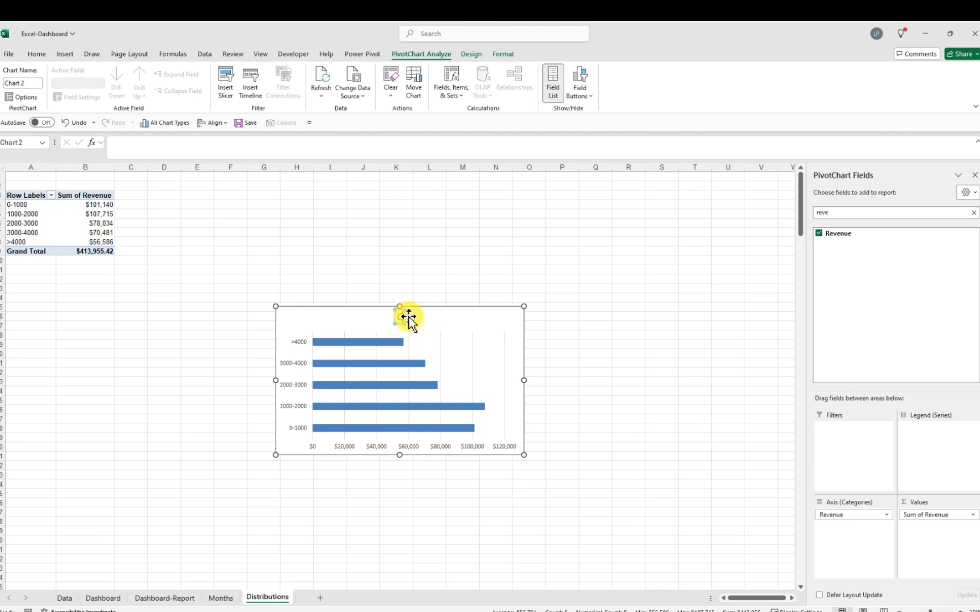
{"action": "type", "text": "Trans"}
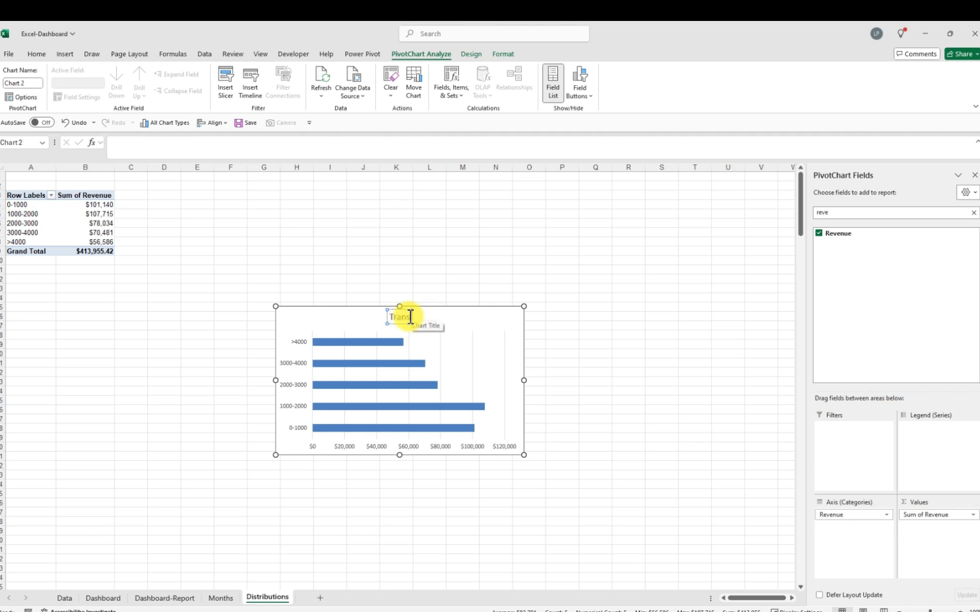
{"action": "type", "text": "action Count"}
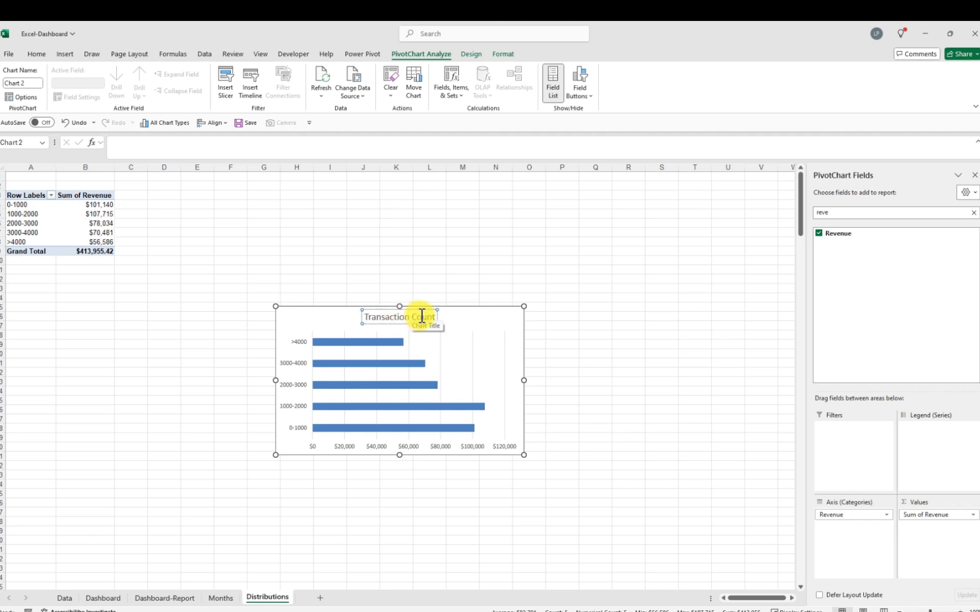
Delete the horizontal value axis and move the chart beside the grouped revenue PivotTable
{"action": "left_click", "coordinate": [429, 450]}
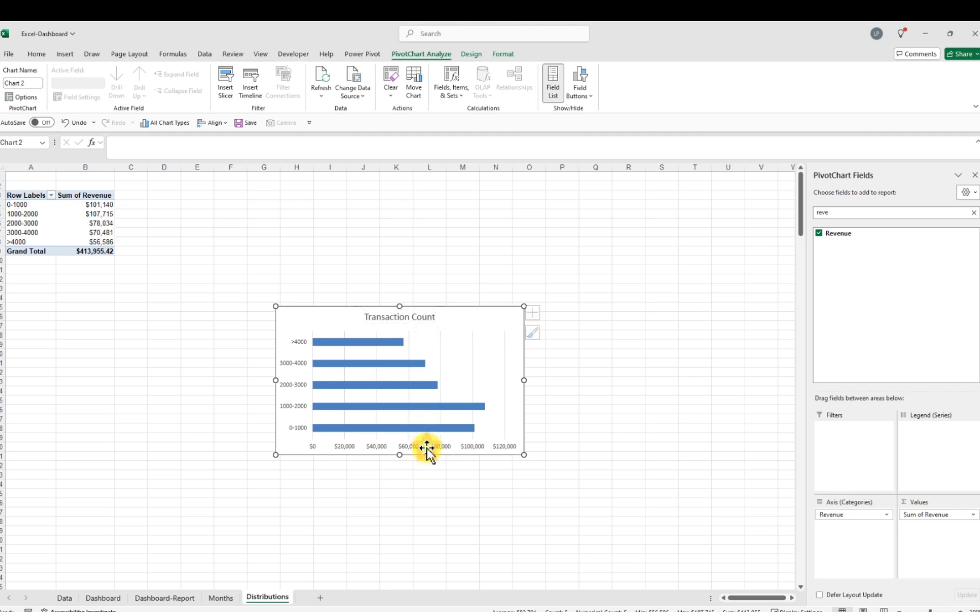
{"action": "left_click", "coordinate": [434, 448]}
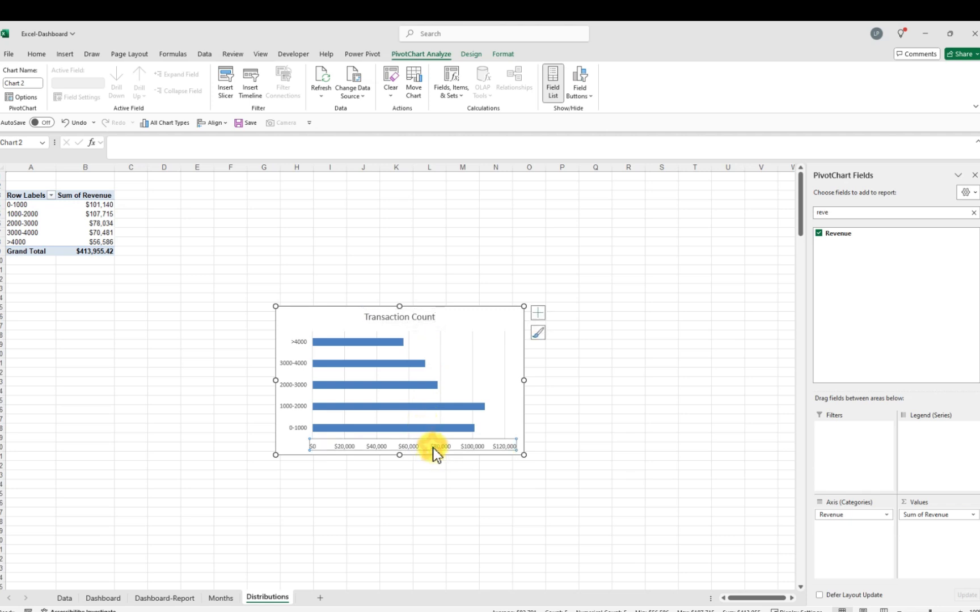
{"action": "key", "text": "Delete"}
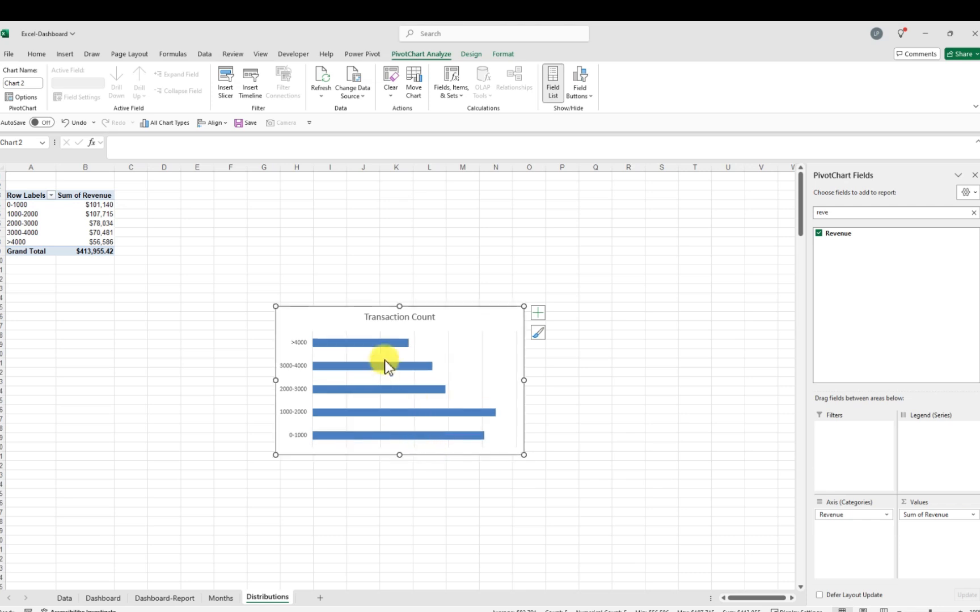
{"action": "left_click_drag", "start_coordinate": [368, 309], "coordinate": [227, 187]}
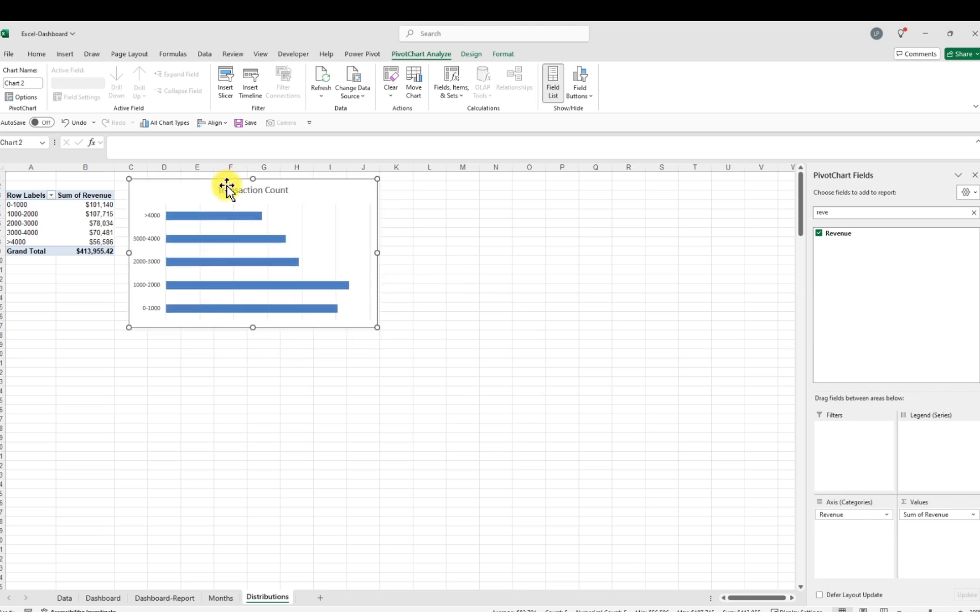
Add data labels to the revenue bars
{"action": "left_click", "coordinate": [251, 218]}
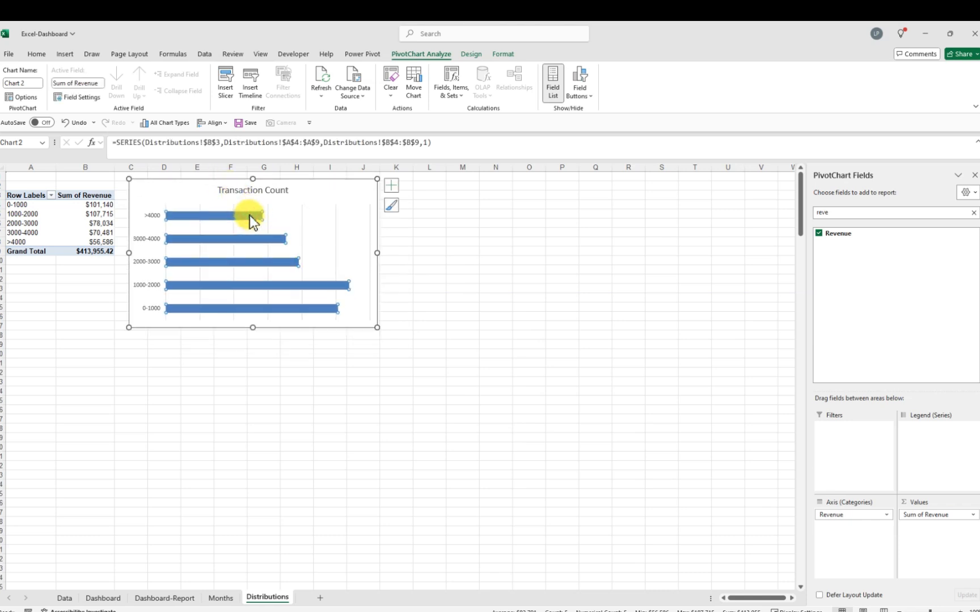
{"action": "right_click", "coordinate": [250, 216]}
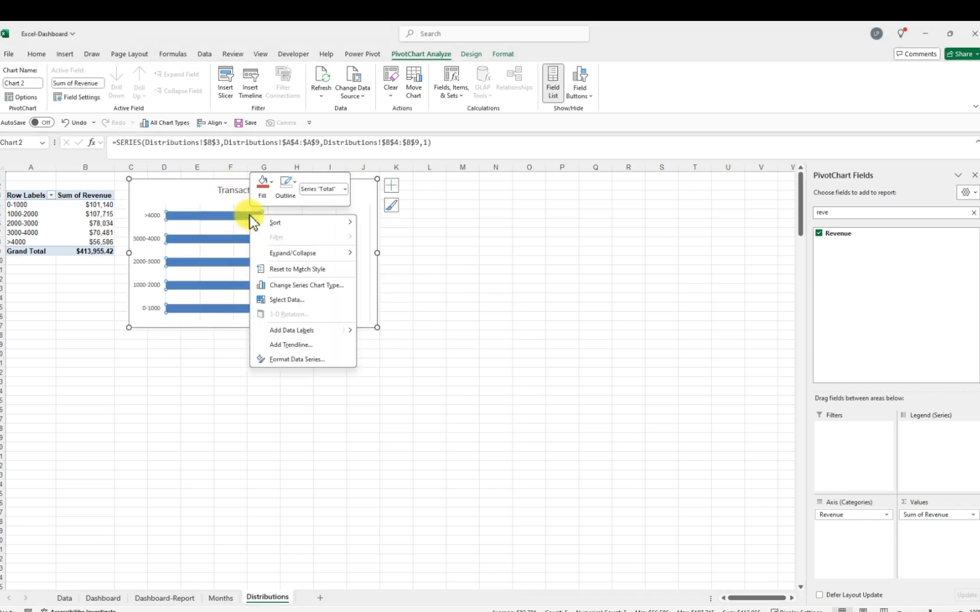
{"action": "left_click", "coordinate": [323, 332]}
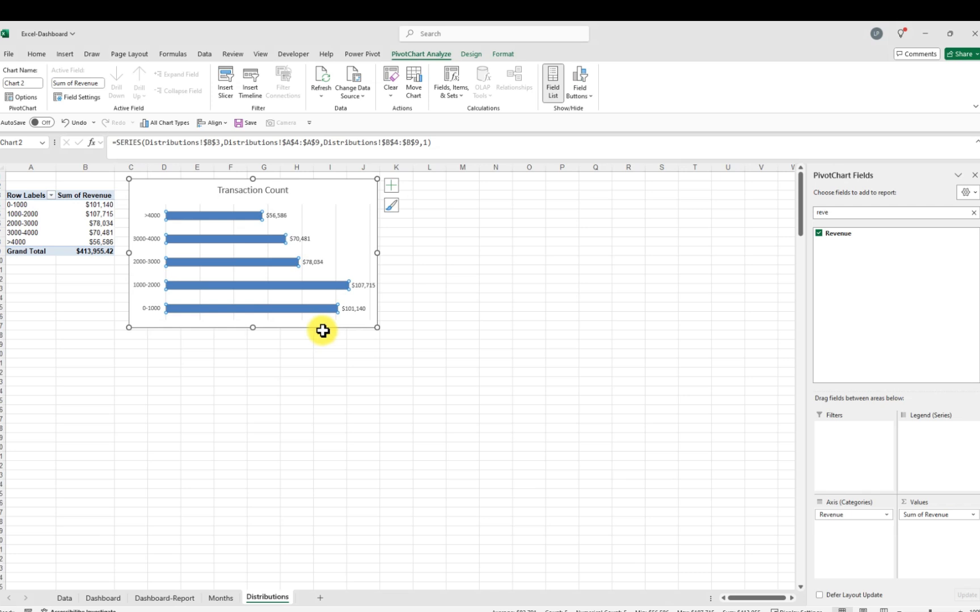
{"action": "left_click", "coordinate": [337, 212]}
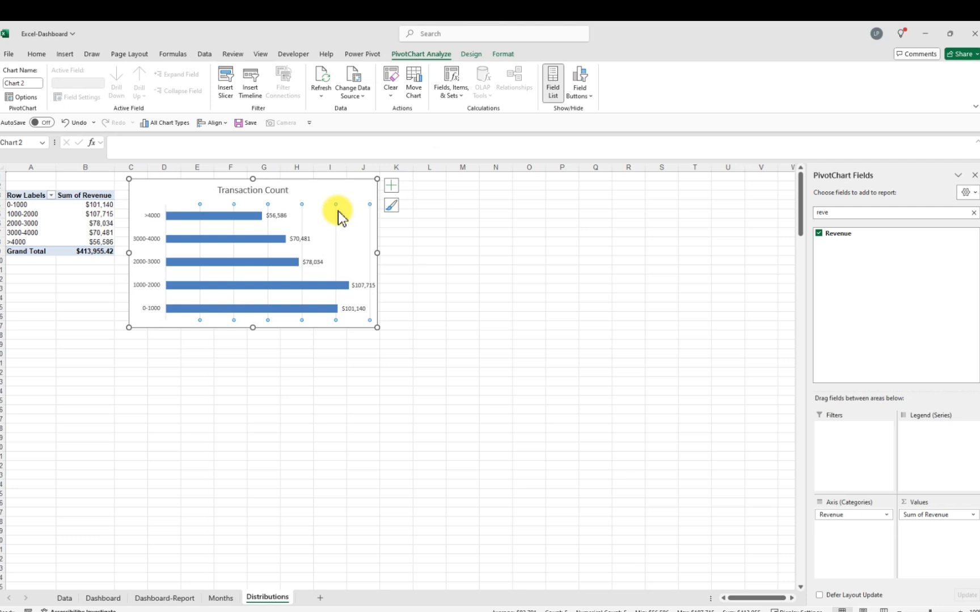
{"action": "key", "text": "Escape"}
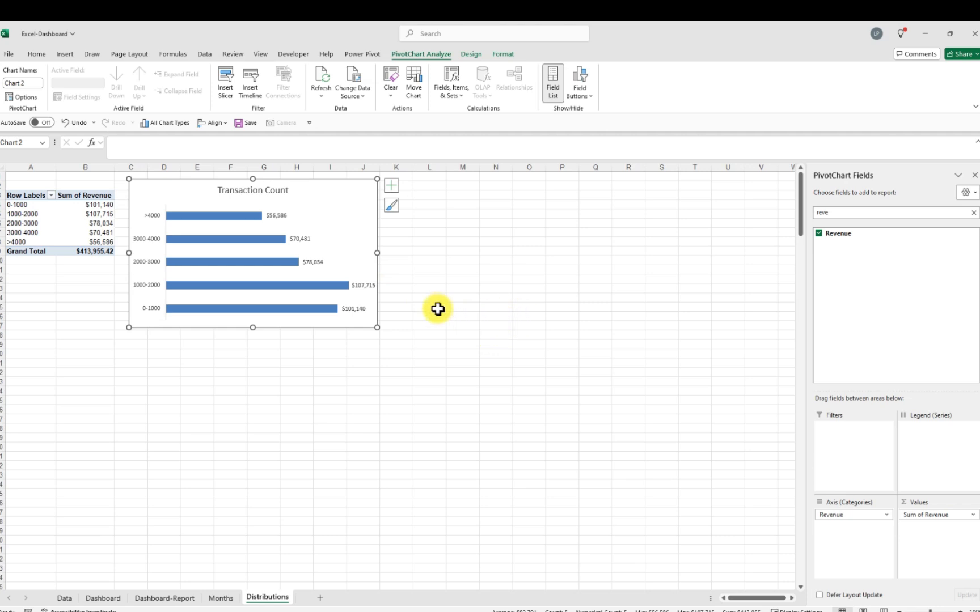
Open the bar series formatting and try No fill before switching back to Automatic fill
{"action": "left_click", "coordinate": [266, 241]}
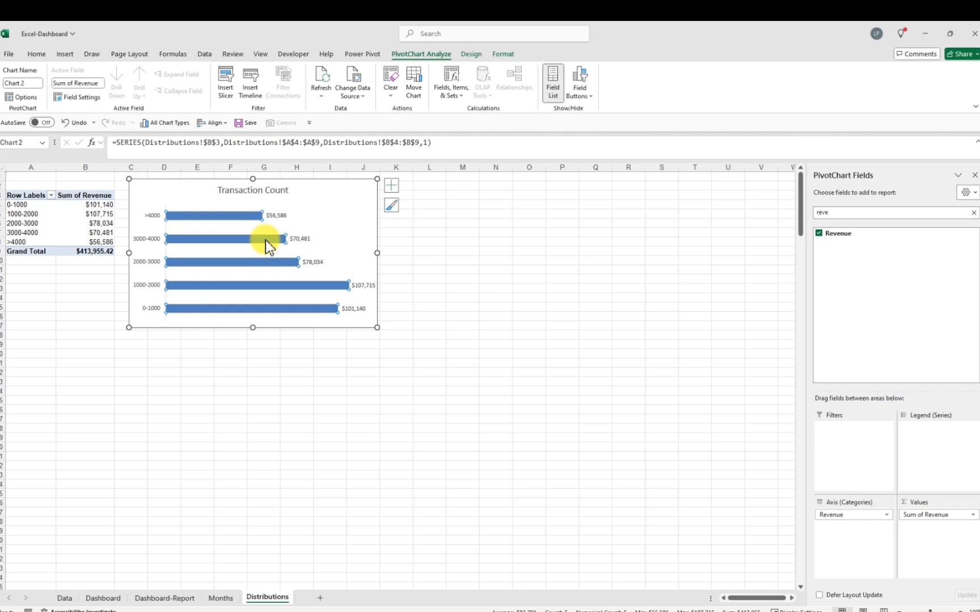
{"action": "double_click", "coordinate": [266, 240]}
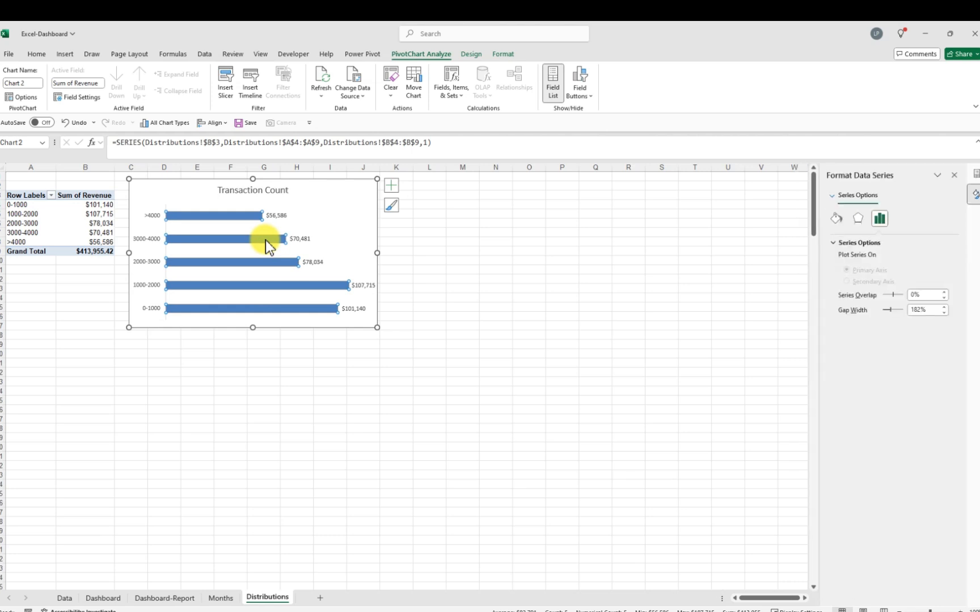
{"action": "left_click", "coordinate": [845, 223]}
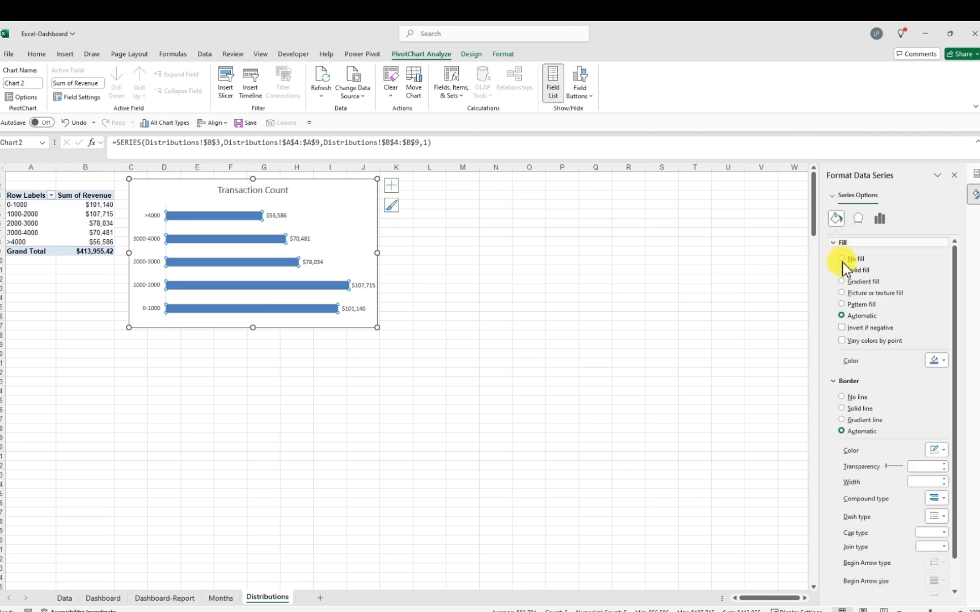
{"action": "left_click", "coordinate": [841, 259]}
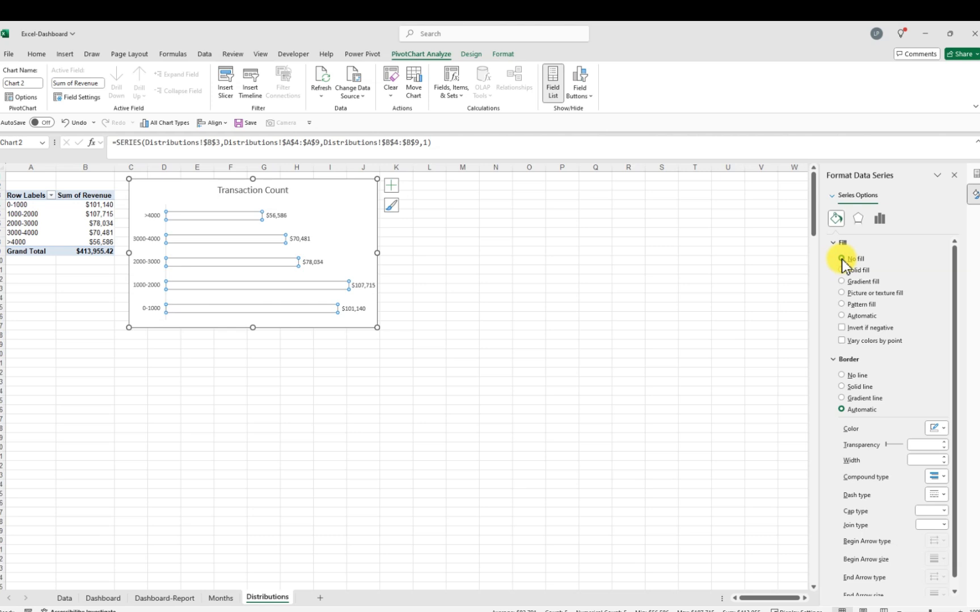
{"action": "left_click", "coordinate": [842, 316]}
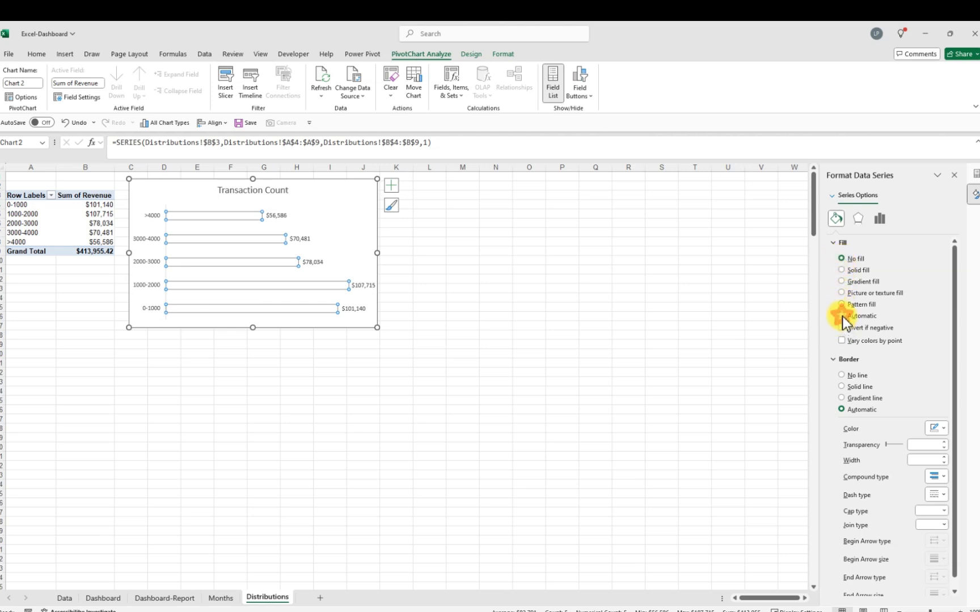
Set the bars' gap width to 170%
{"action": "left_click", "coordinate": [879, 220]}
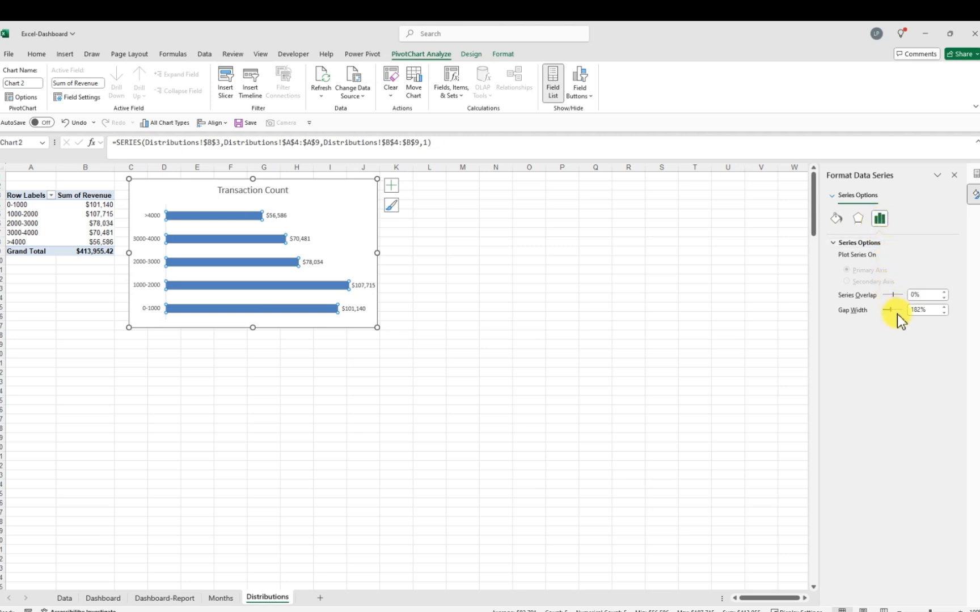
{"action": "double_click", "coordinate": [924, 310]}
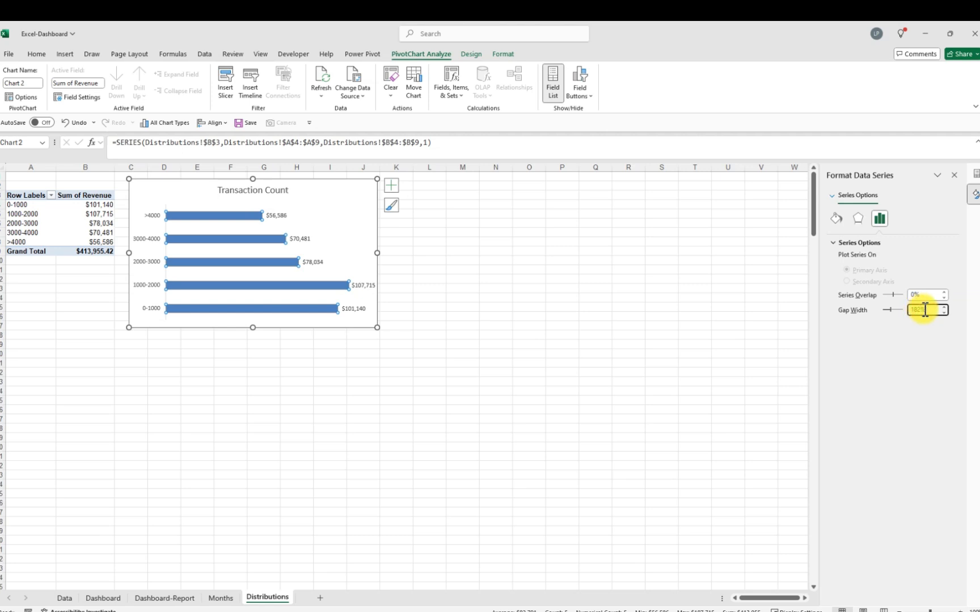
{"action": "type", "text": "1"}
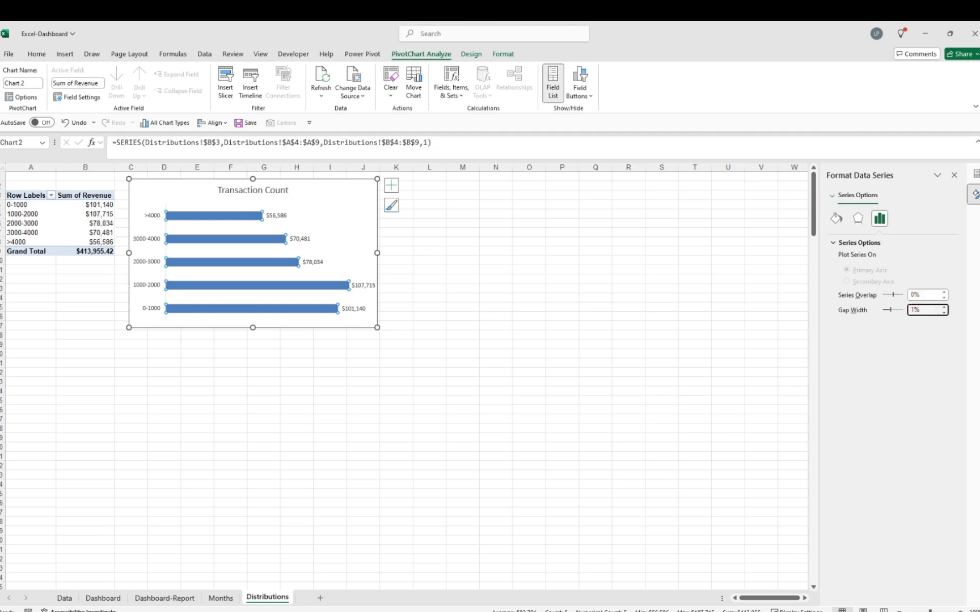
{"action": "type", "text": "70"}
{"action": "left_click", "coordinate": [546, 297]}
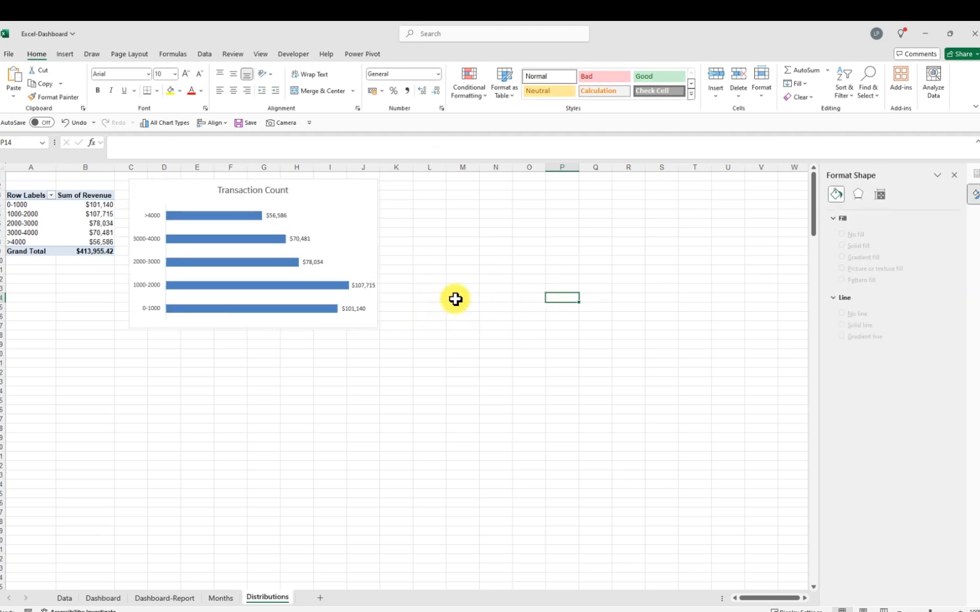
Apply the custom number format # ###, "k" to the bar data labels
{"action": "left_click", "coordinate": [367, 286]}
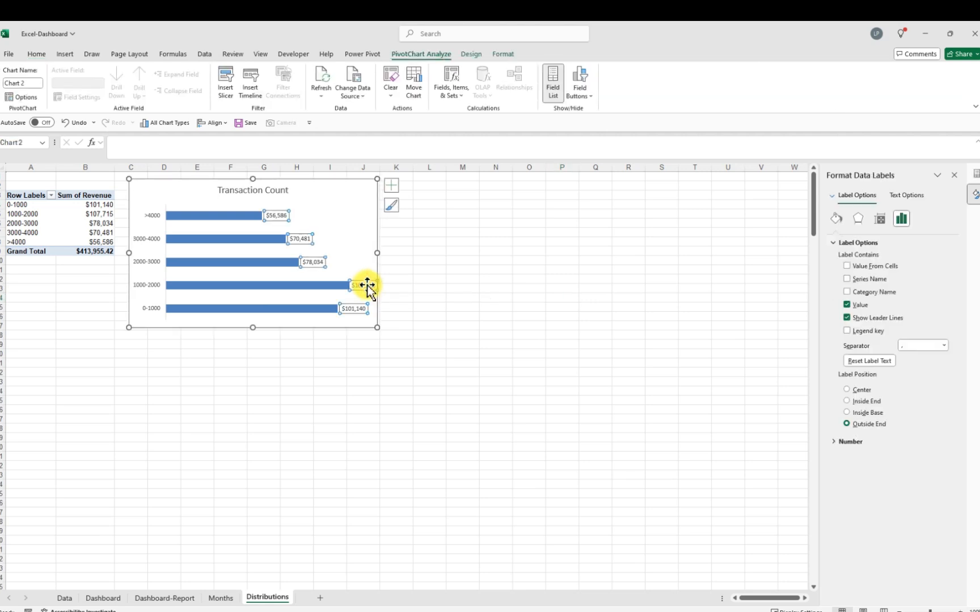
{"action": "left_click", "coordinate": [851, 443]}
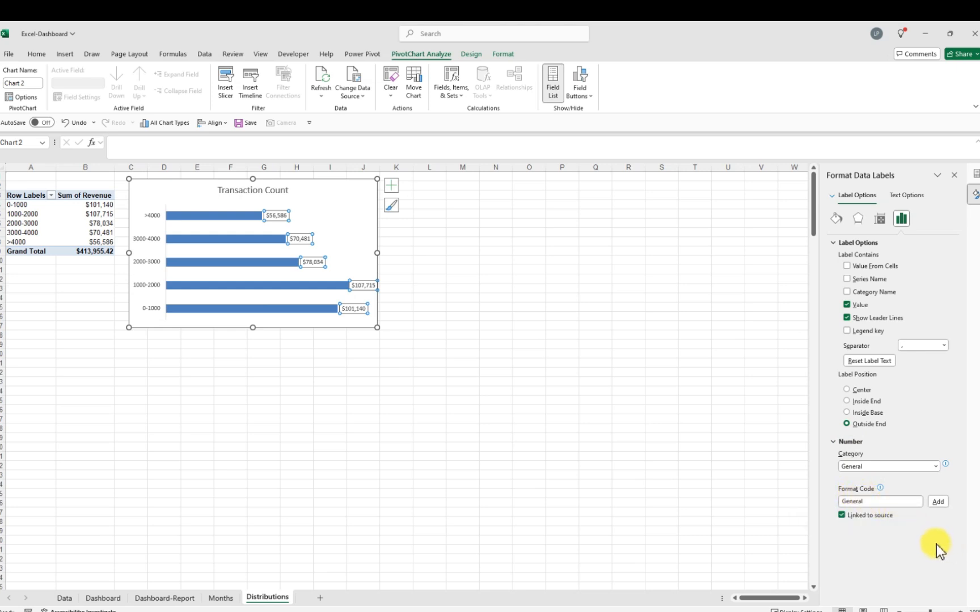
{"action": "scroll", "coordinate": [963, 533], "scroll_direction": "up", "scroll_amount": 5}
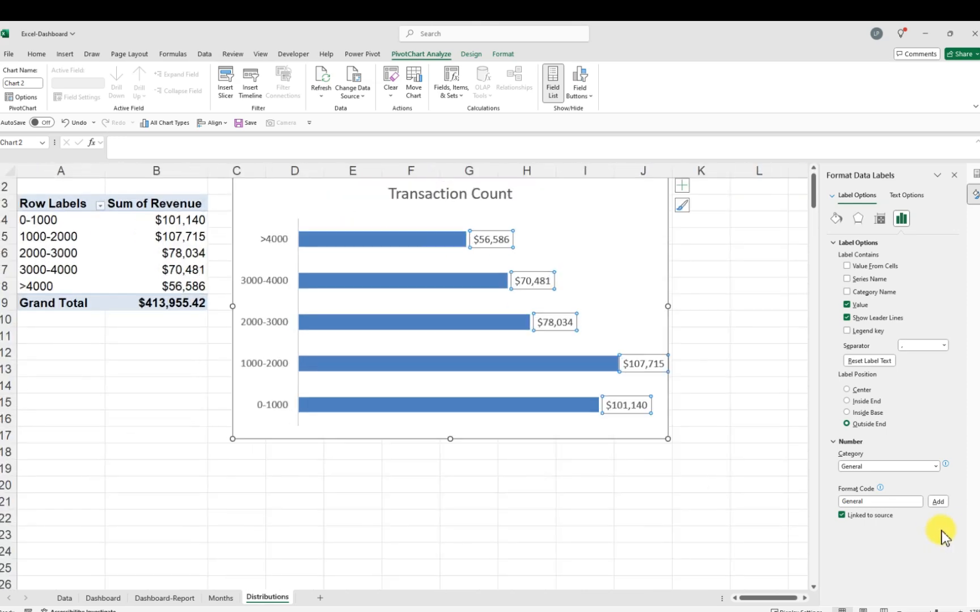
{"action": "left_click", "coordinate": [864, 502]}
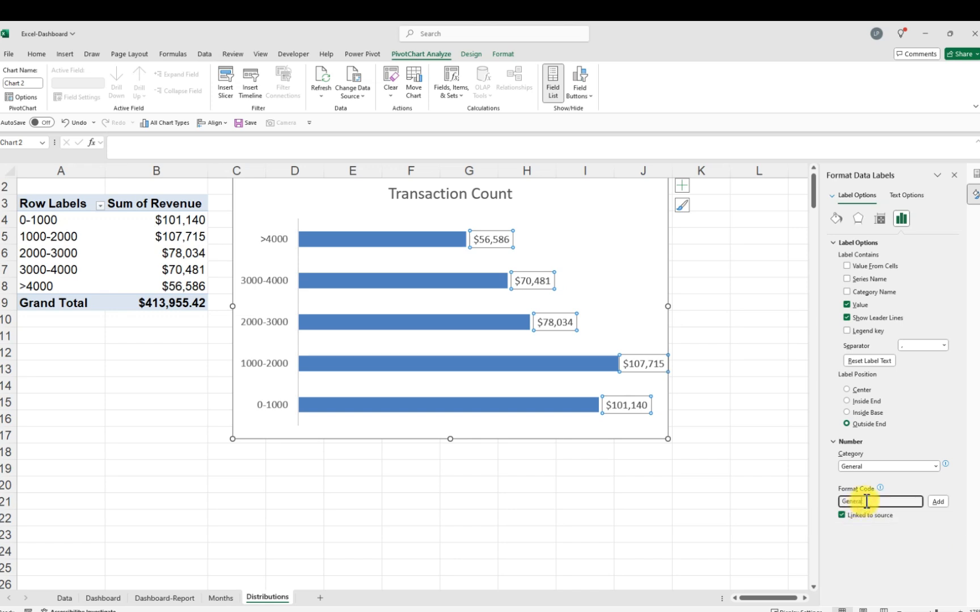
{"action": "key", "text": "BackSpace"}
{"action": "key", "text": "BackSpace"}
{"action": "key", "text": "BackSpace"}
{"action": "key", "text": "BackSpace"}
{"action": "key", "text": "BackSpace"}
{"action": "key", "text": "BackSpace"}
{"action": "key", "text": "BackSpace"}
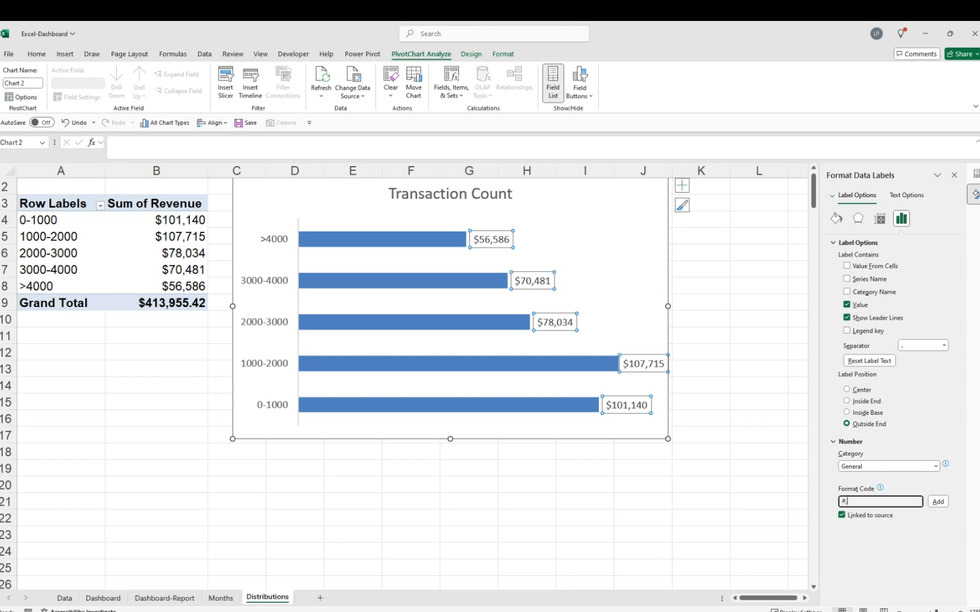
{"action": "type", "text": "#, ###, \"k"}
{"action": "left_click", "coordinate": [938, 502]}
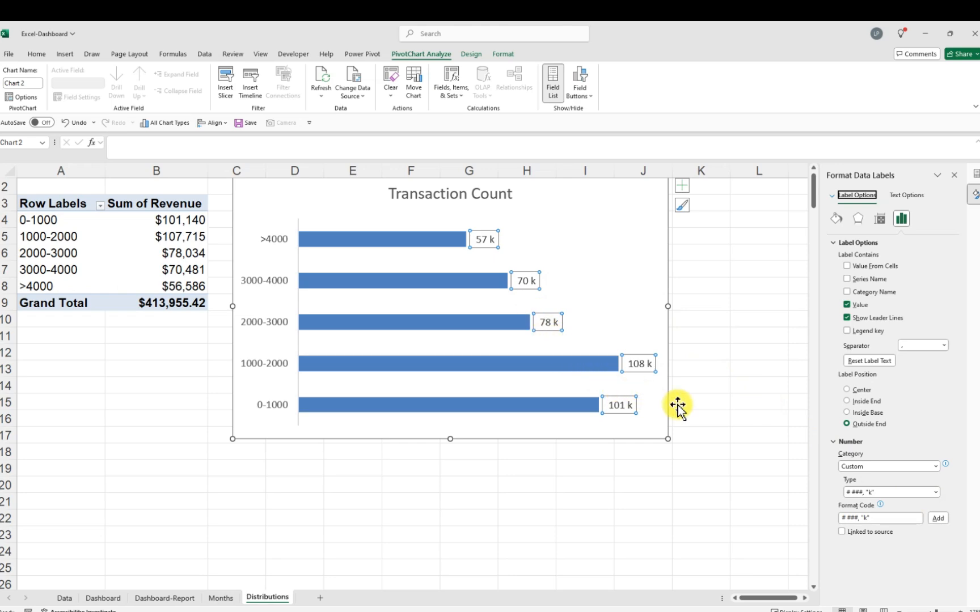
{"action": "scroll", "coordinate": [739, 385], "scroll_direction": "up", "scroll_amount": 3}
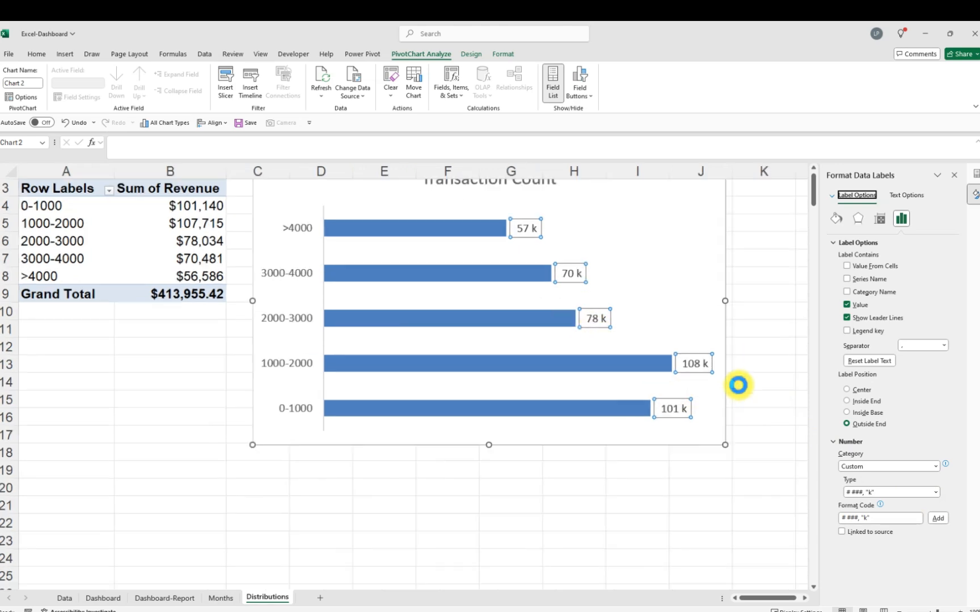
{"action": "scroll", "coordinate": [740, 385], "scroll_direction": "down", "scroll_amount": 1}
{"action": "scroll", "coordinate": [740, 381], "scroll_direction": "up", "scroll_amount": 1}
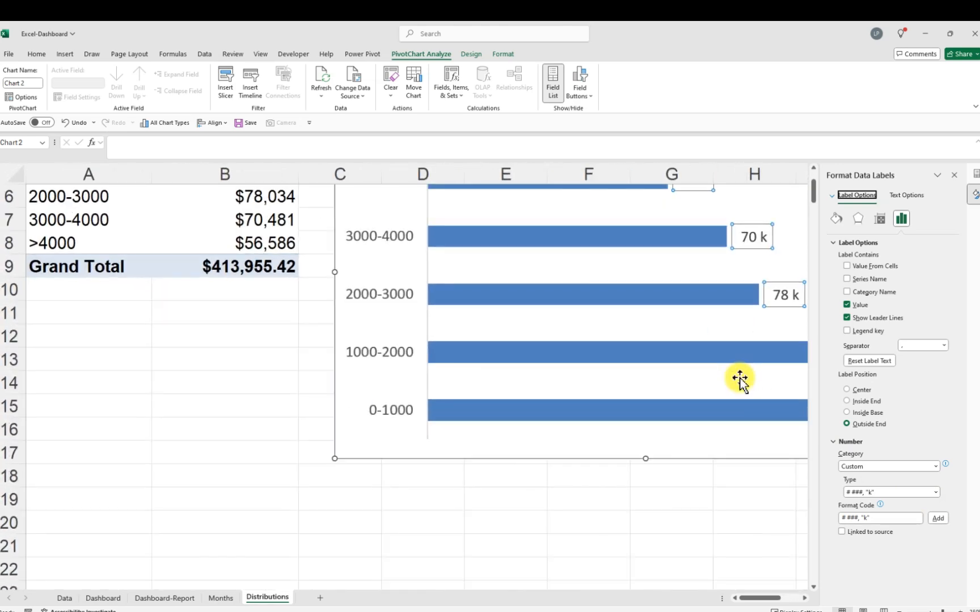
{"action": "scroll", "coordinate": [739, 380], "scroll_direction": "down", "scroll_amount": 4}
{"action": "scroll", "coordinate": [737, 381], "scroll_direction": "down", "scroll_amount": 3}
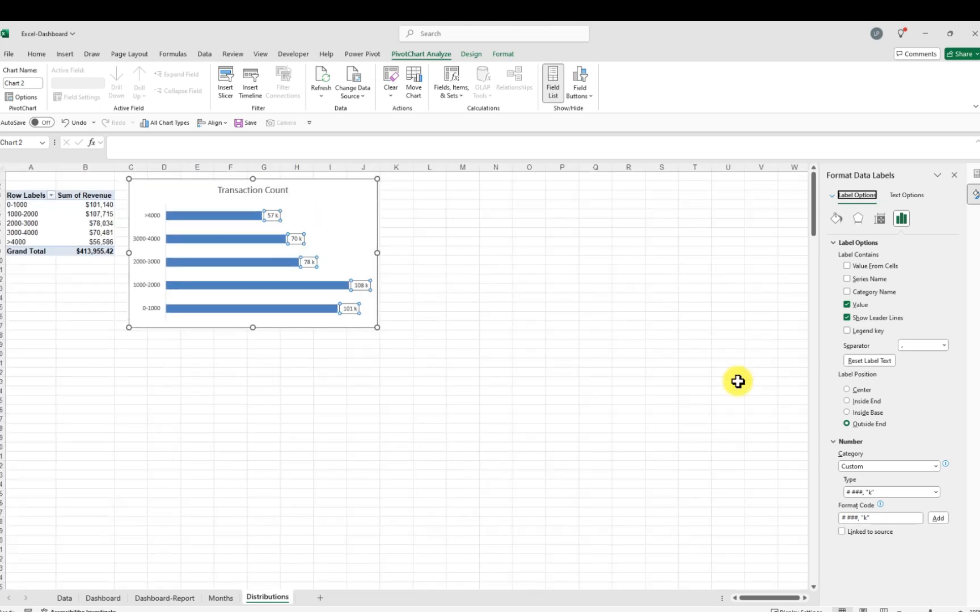
Duplicate the Distributions sheet
{"action": "scroll", "coordinate": [738, 382], "scroll_direction": "up", "scroll_amount": 3}
{"action": "scroll", "coordinate": [738, 382], "scroll_direction": "down", "scroll_amount": 3}
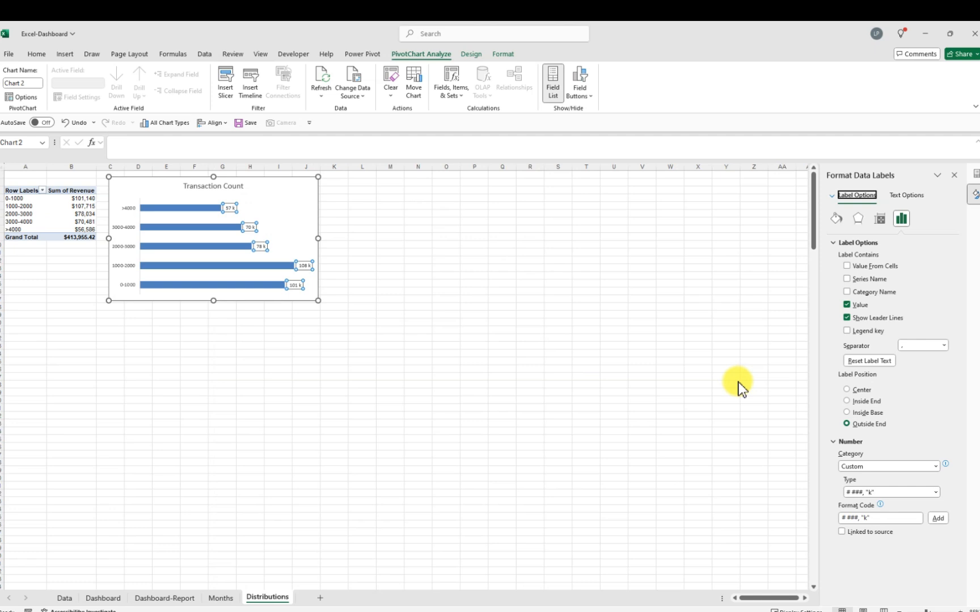
{"action": "scroll", "coordinate": [738, 382], "scroll_direction": "up", "scroll_amount": 2}
{"action": "left_click", "coordinate": [514, 335]}
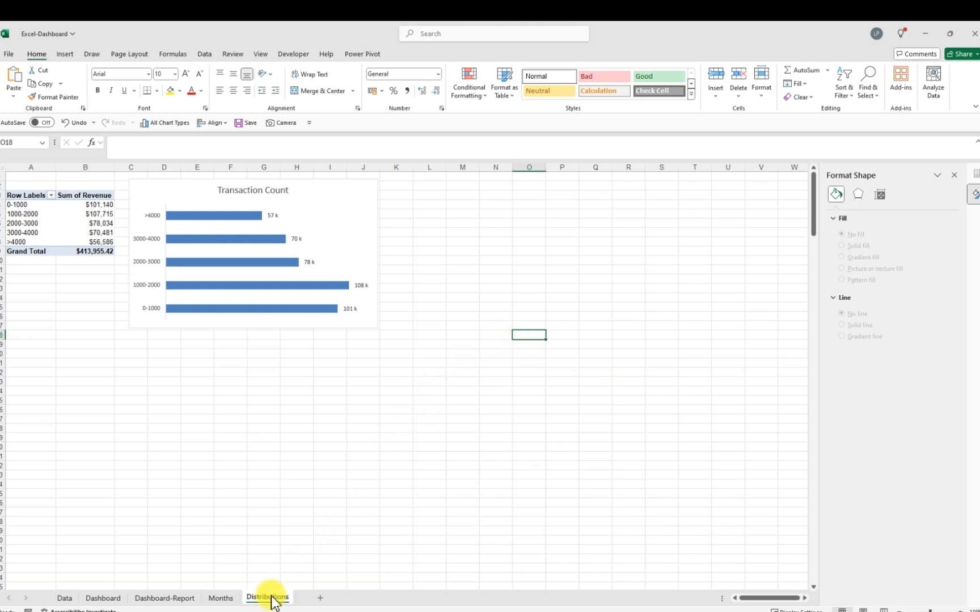
{"action": "left_click_drag", "start_coordinate": [268, 602], "coordinate": [318, 595]}
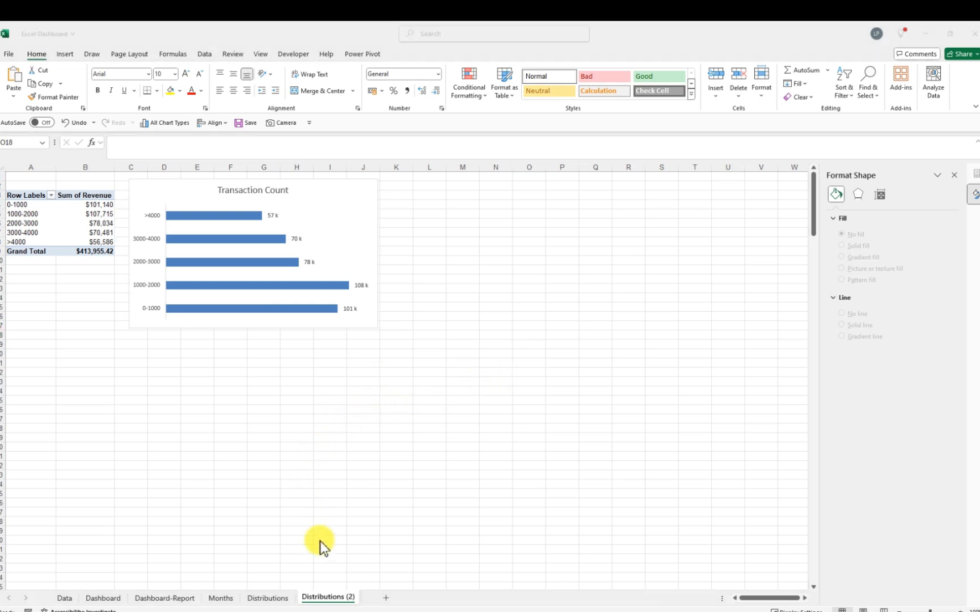
Rename the copied sheet to Categories
{"action": "left_click", "coordinate": [345, 598]}
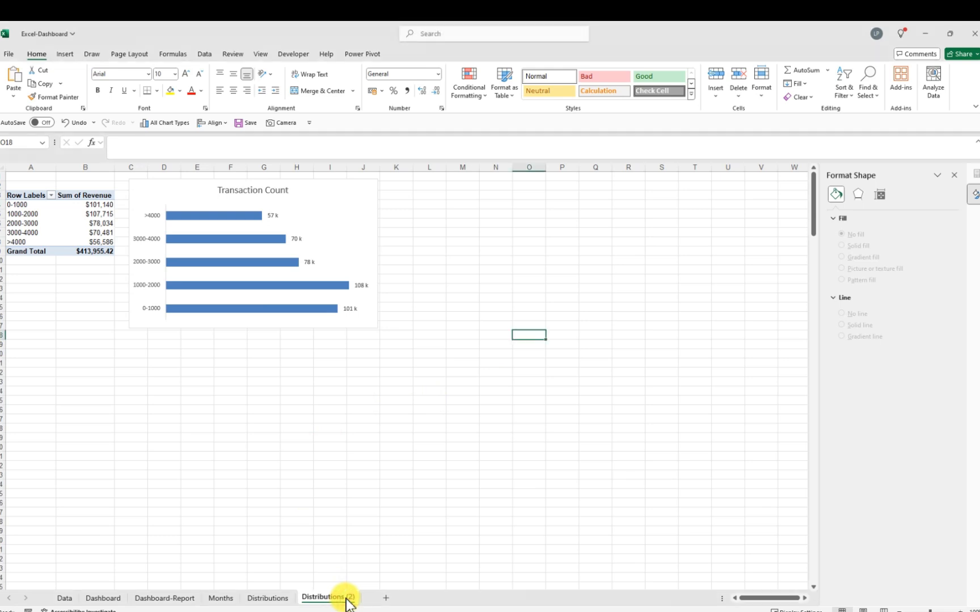
{"action": "double_click", "coordinate": [346, 598]}
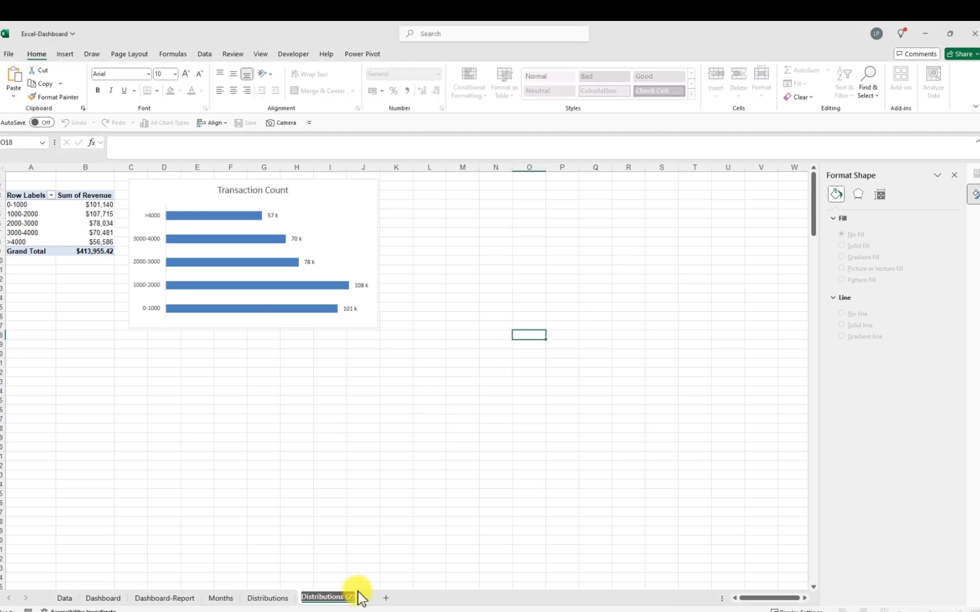
{"action": "key", "text": "BackSpace"}
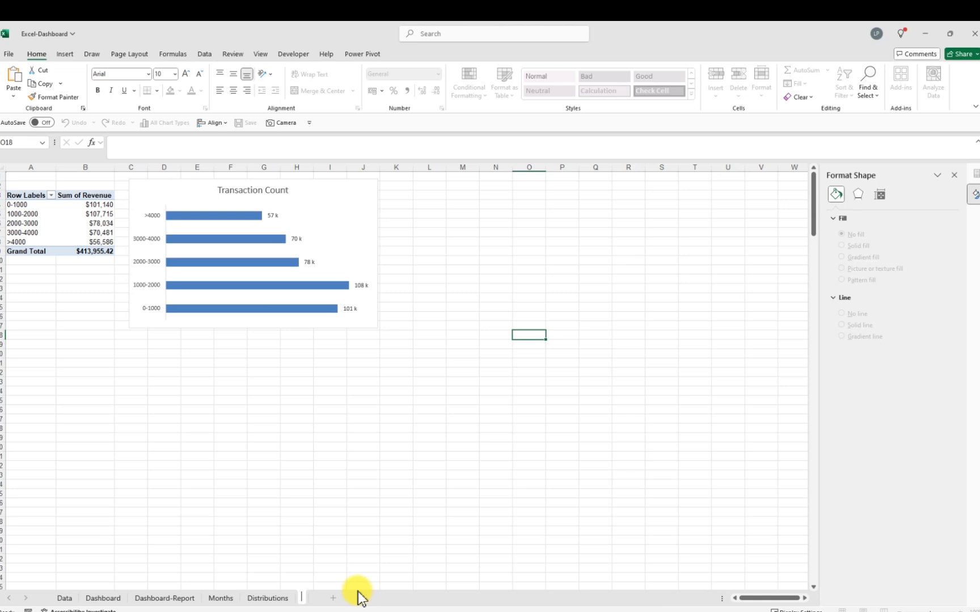
{"action": "type", "text": "Categories"}
{"action": "key", "text": "Return"}
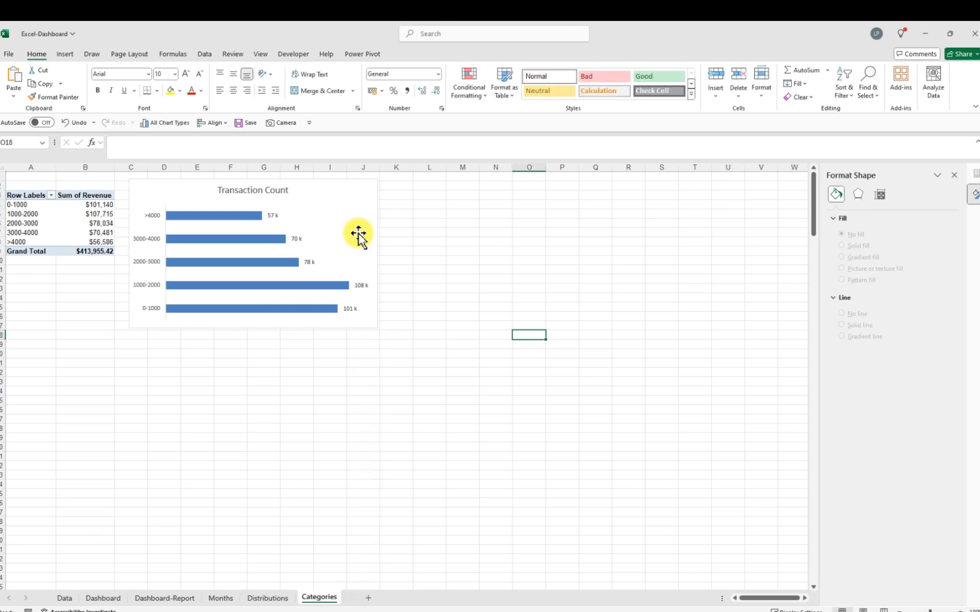
Delete the copied bar chart from the Categories sheet
{"action": "left_click", "coordinate": [357, 201]}
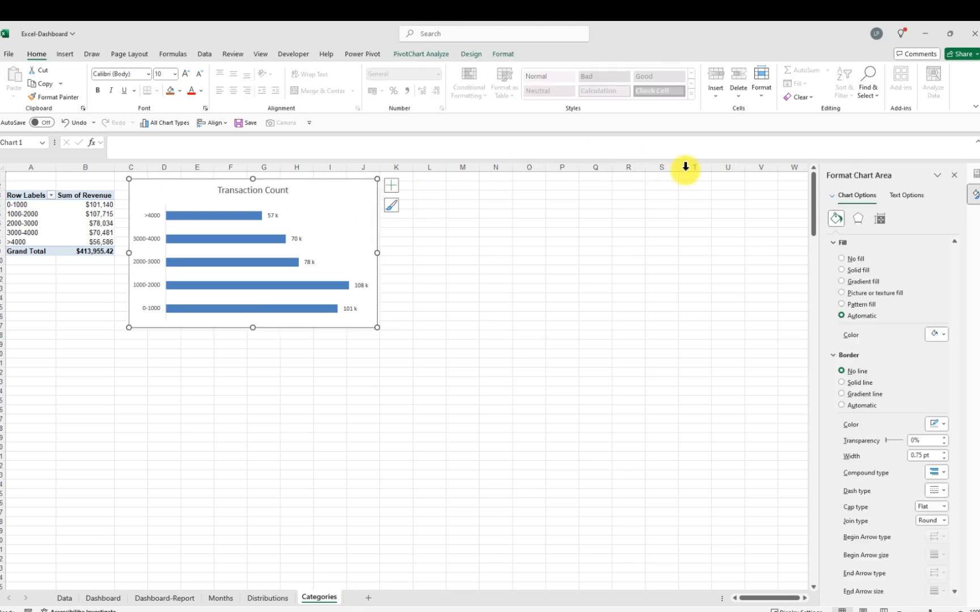
{"action": "left_click", "coordinate": [813, 98]}
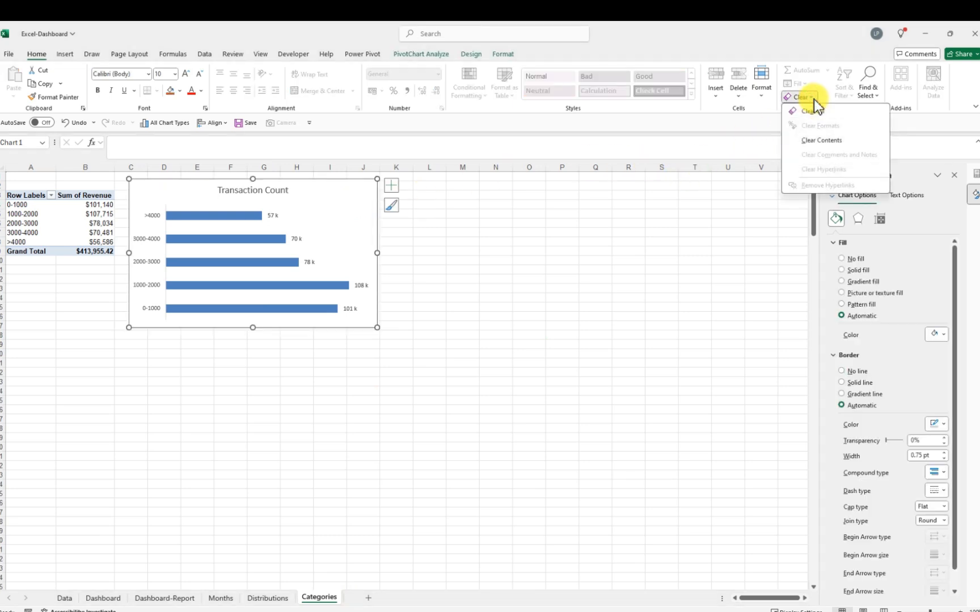
{"action": "left_click", "coordinate": [810, 140]}
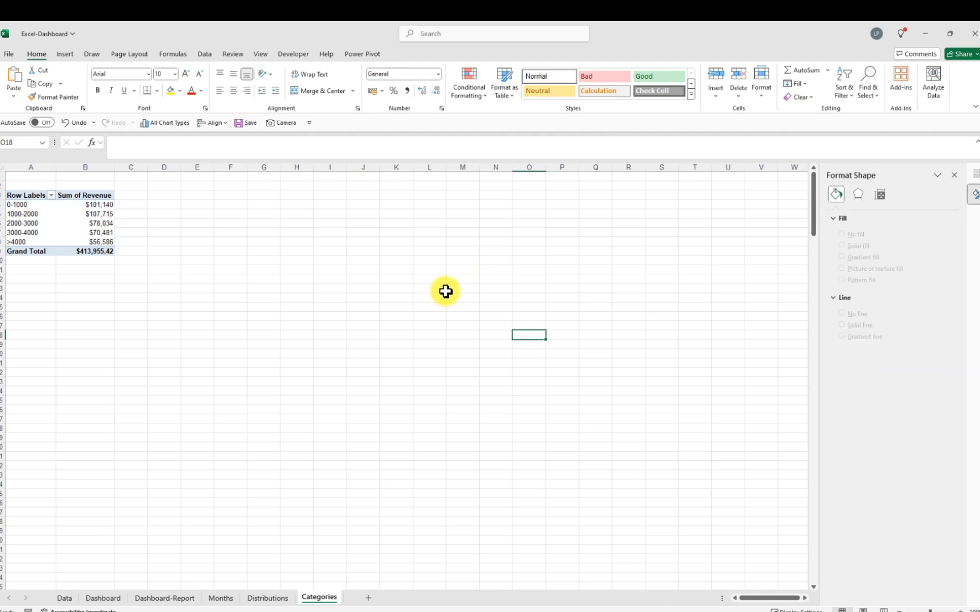
Open the PivotTable field list and remove the Revenue field from the rows
{"action": "left_click", "coordinate": [31, 216]}
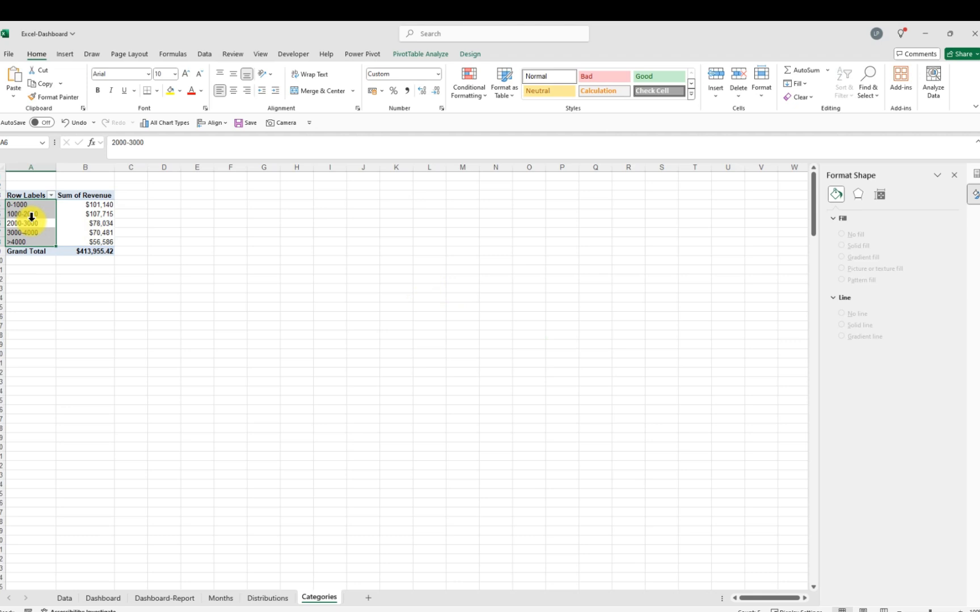
{"action": "left_click", "coordinate": [955, 175]}
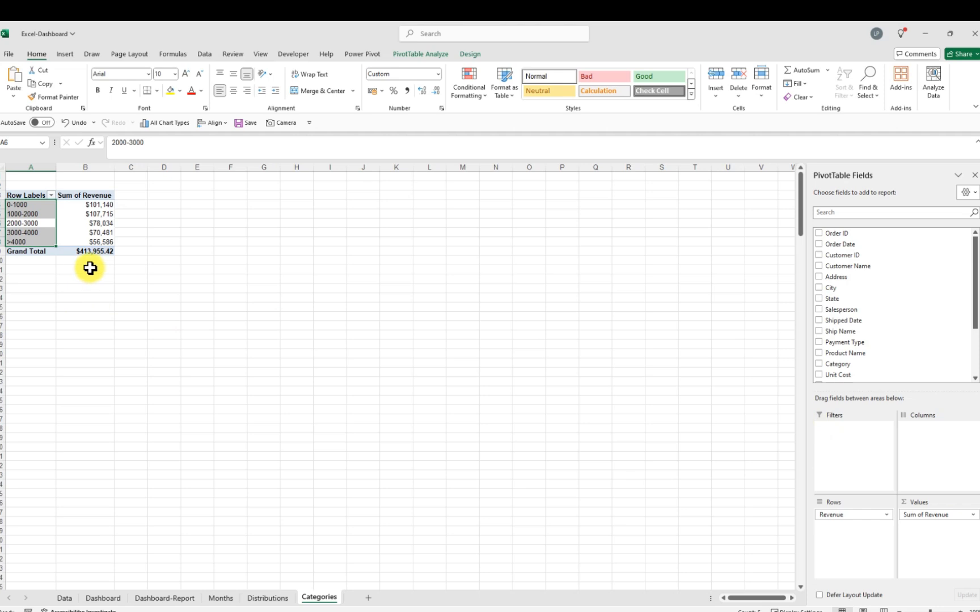
{"action": "left_click", "coordinate": [168, 245]}
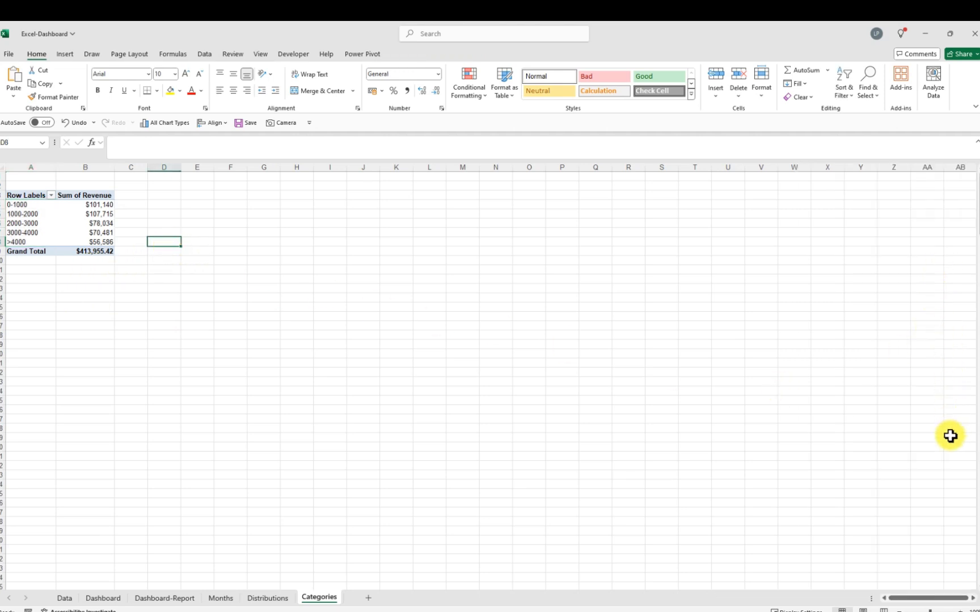
{"action": "left_click", "coordinate": [106, 225]}
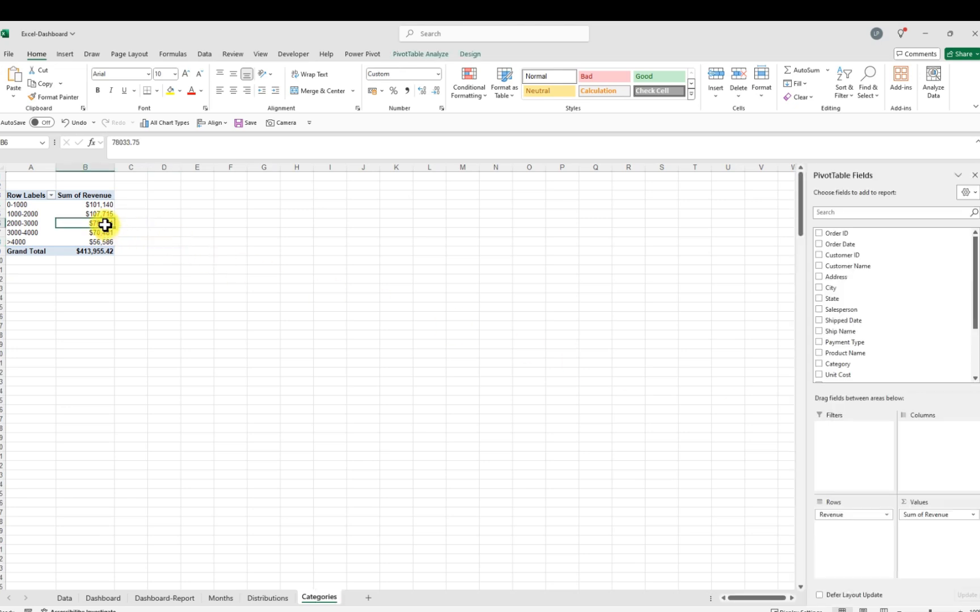
{"action": "mouse_move", "coordinate": [106, 225]}
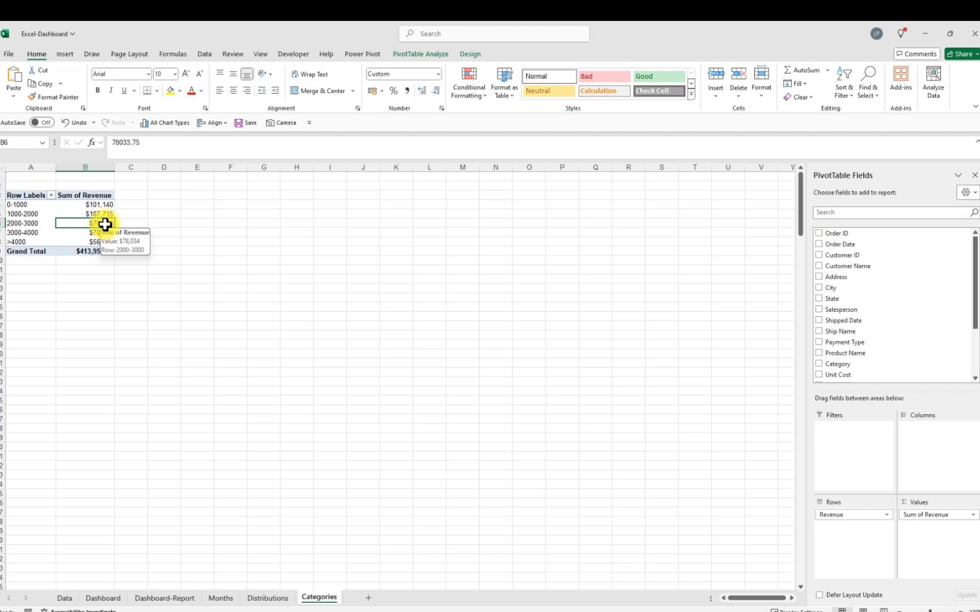
{"action": "right_click", "coordinate": [106, 225]}
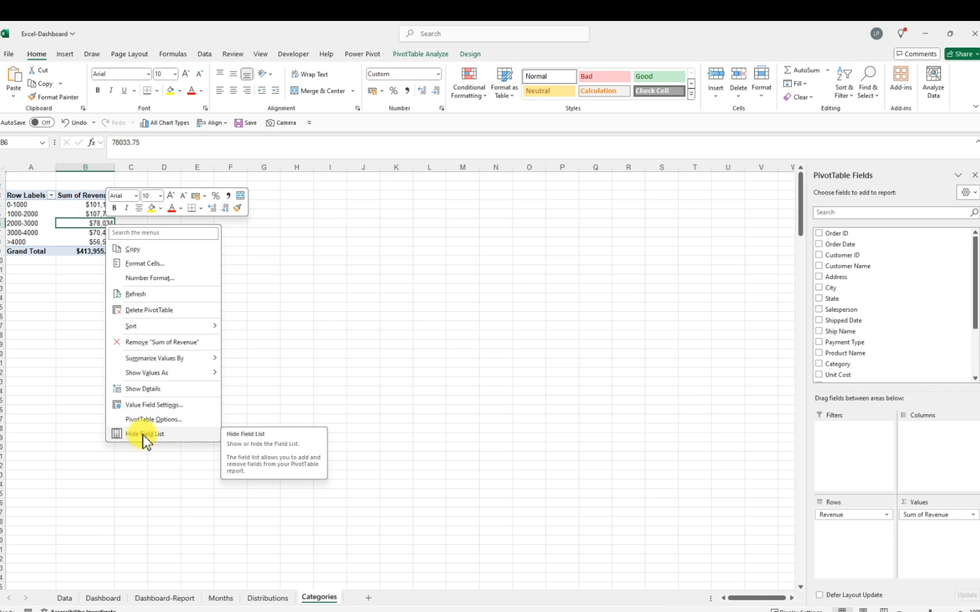
{"action": "left_click", "coordinate": [313, 254]}
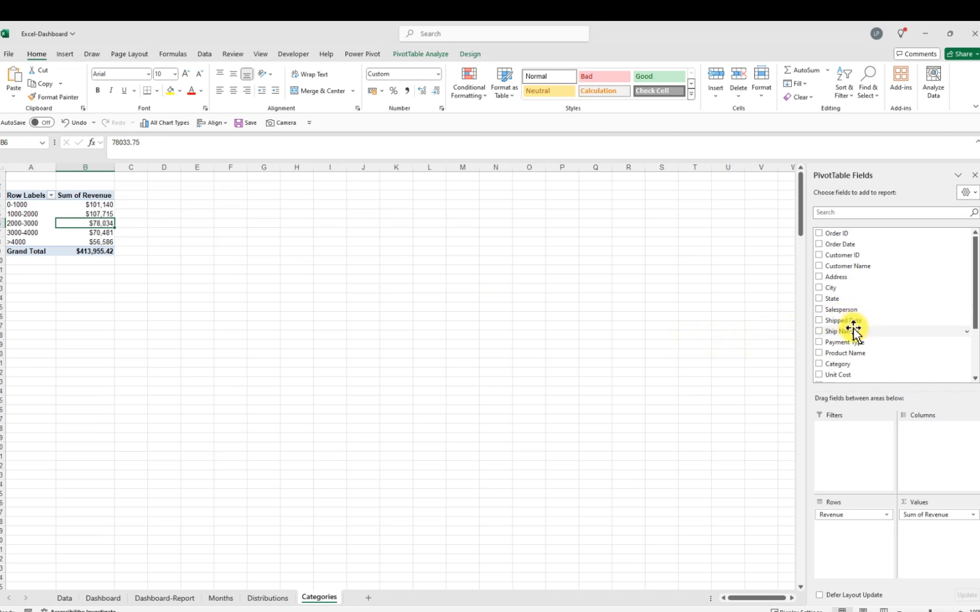
{"action": "left_click_drag", "start_coordinate": [834, 516], "coordinate": [675, 485]}
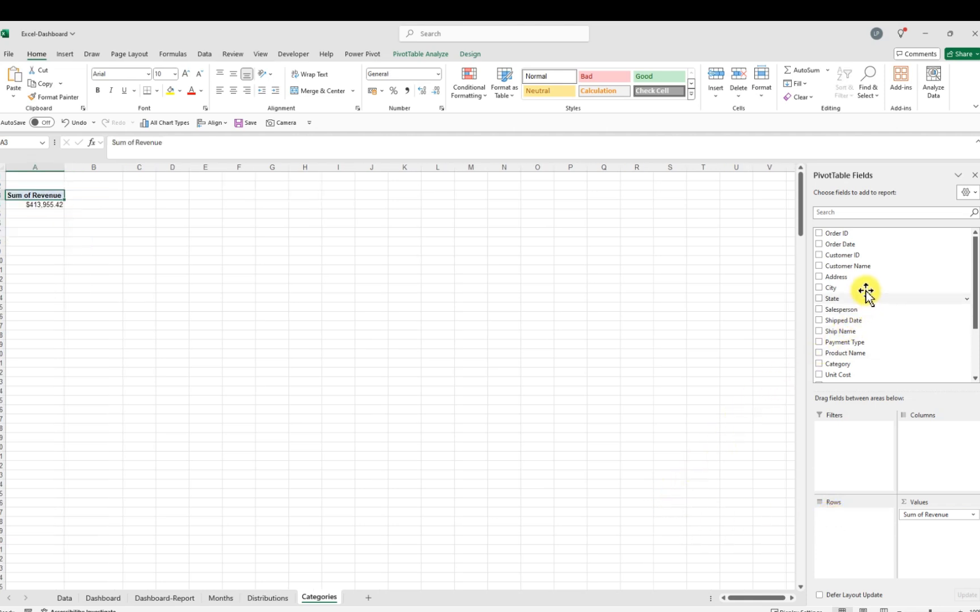
Search the field list for "cate" and add the Category field to the PivotTable rows
{"action": "left_click", "coordinate": [845, 211]}
{"action": "type", "text": "cate"}
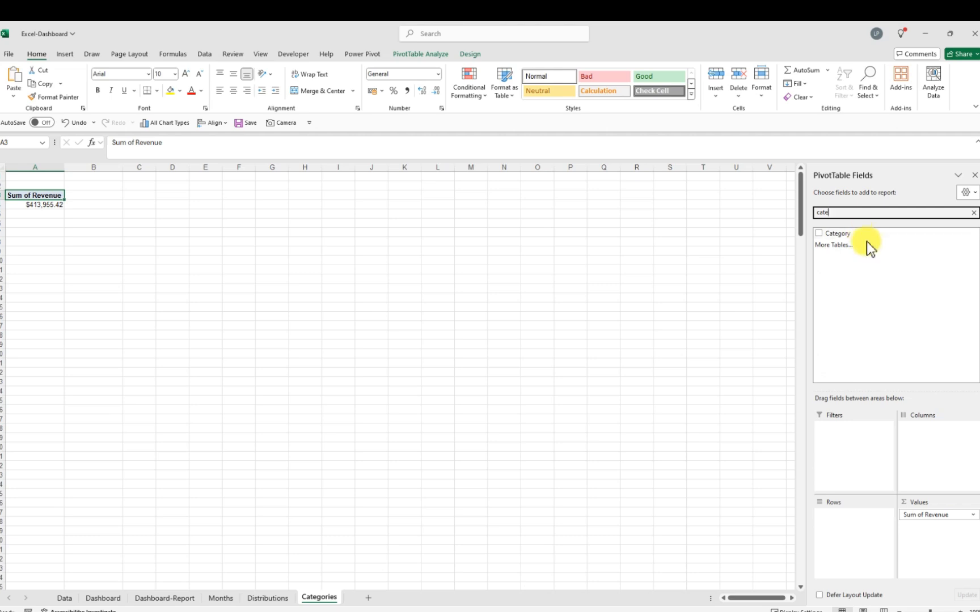
{"action": "left_click_drag", "start_coordinate": [841, 235], "coordinate": [850, 527]}
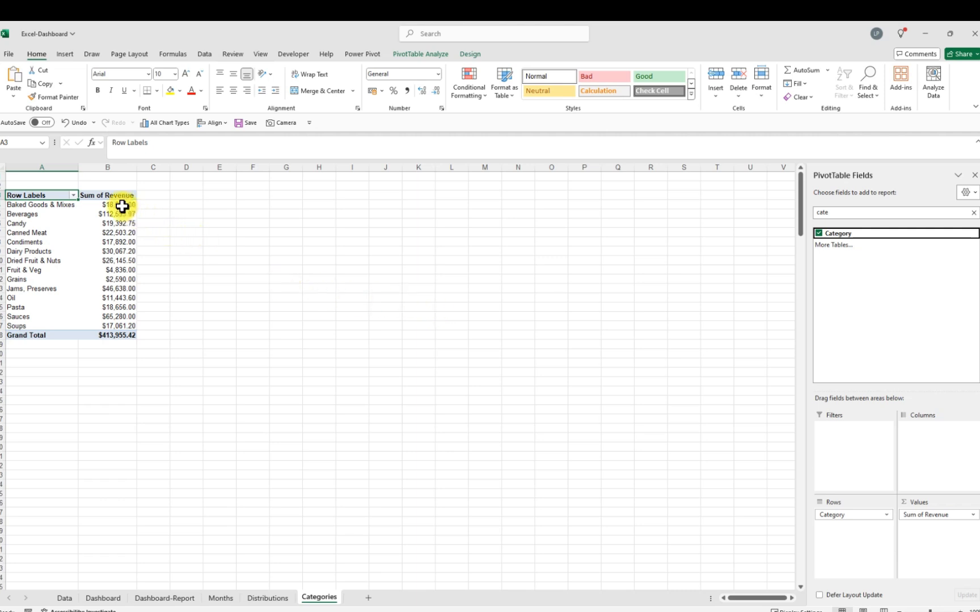
Remove the decimal places from the category revenue values
{"action": "left_click_drag", "start_coordinate": [122, 203], "coordinate": [134, 328]}
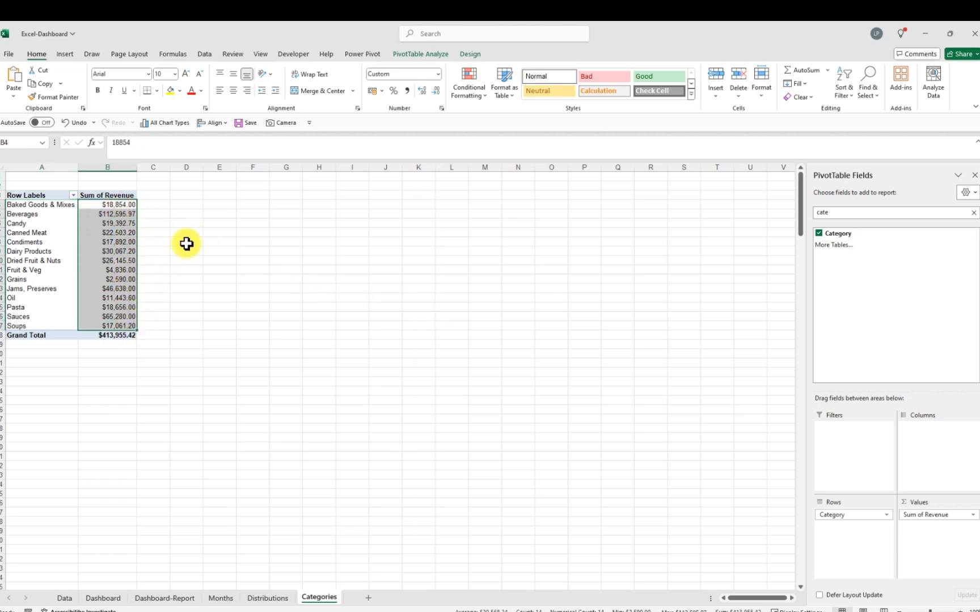
{"action": "left_click", "coordinate": [434, 92]}
{"action": "left_click", "coordinate": [435, 92]}
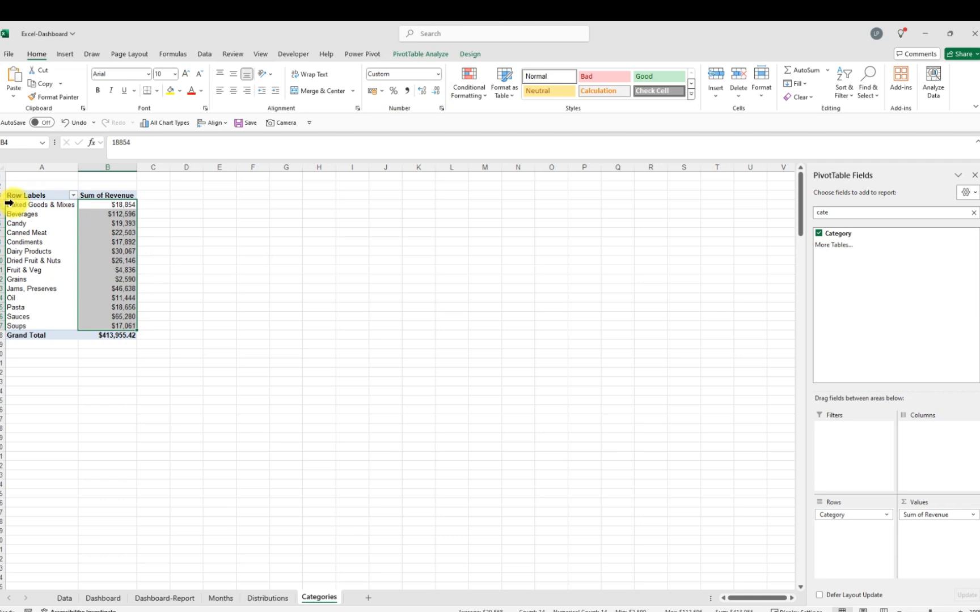
Apply a Top 10 value filter showing the top 5 category items by Sum of Revenue
{"action": "left_click", "coordinate": [73, 195]}
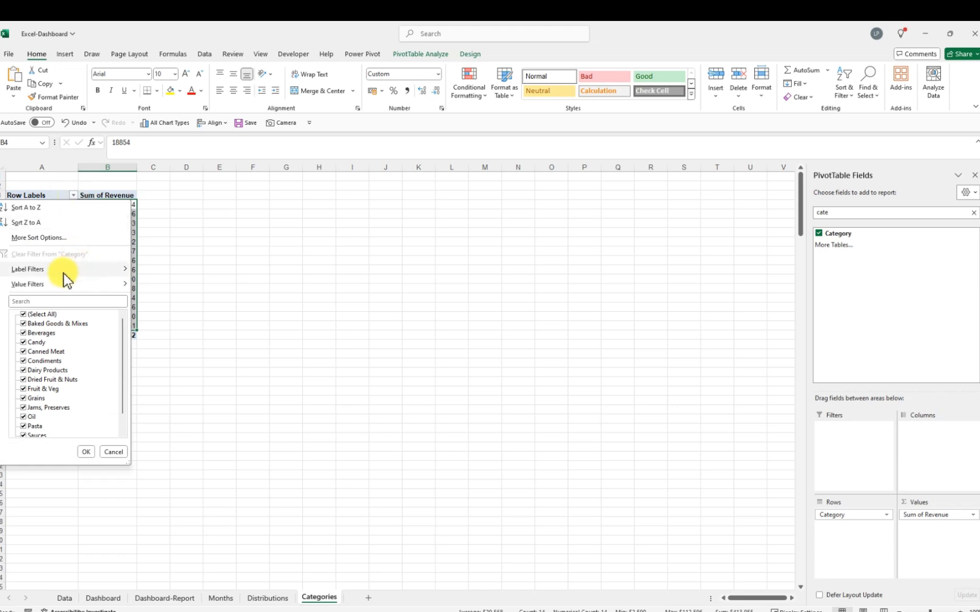
{"action": "mouse_move", "coordinate": [89, 284]}
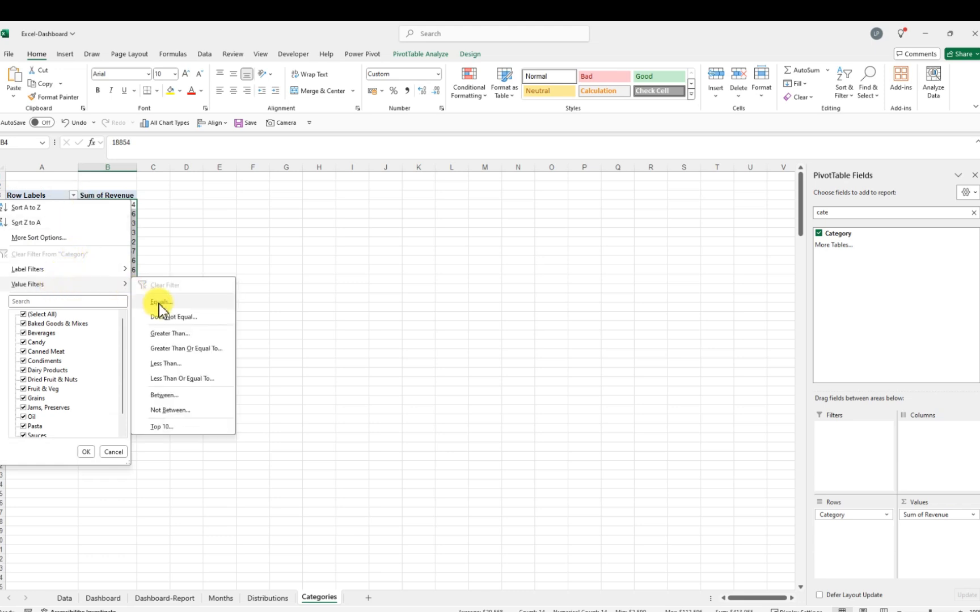
{"action": "left_click", "coordinate": [171, 428]}
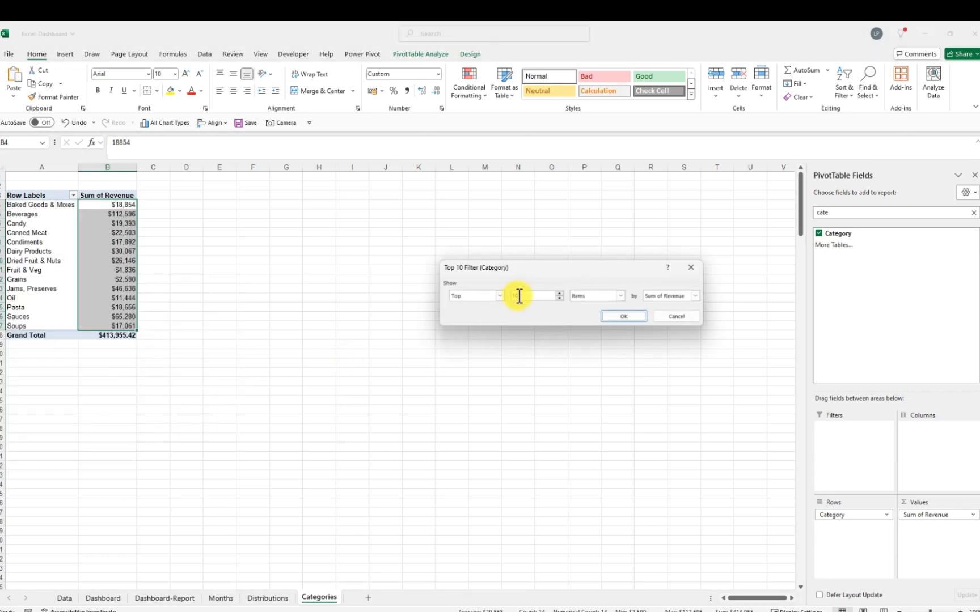
{"action": "double_click", "coordinate": [523, 297]}
{"action": "key", "text": "BackSpace"}
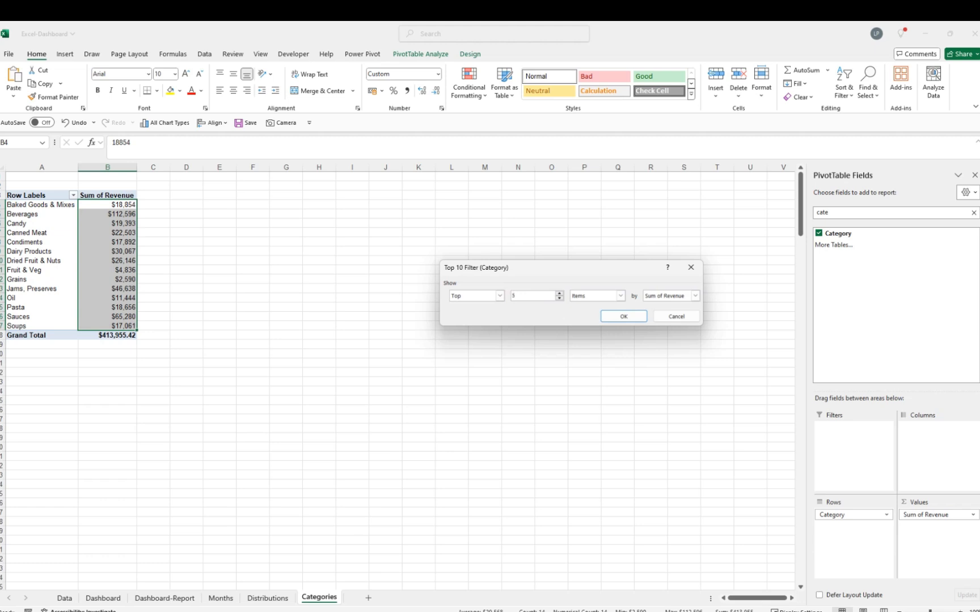
{"action": "left_click", "coordinate": [624, 316]}
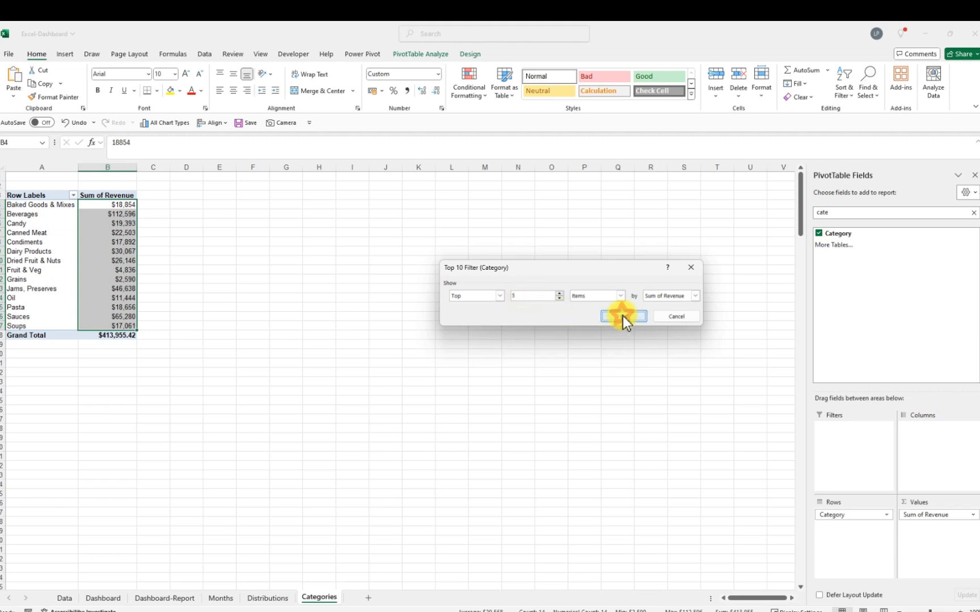
Insert a clustered bar PivotChart from the category PivotTable
{"action": "left_click", "coordinate": [226, 256]}
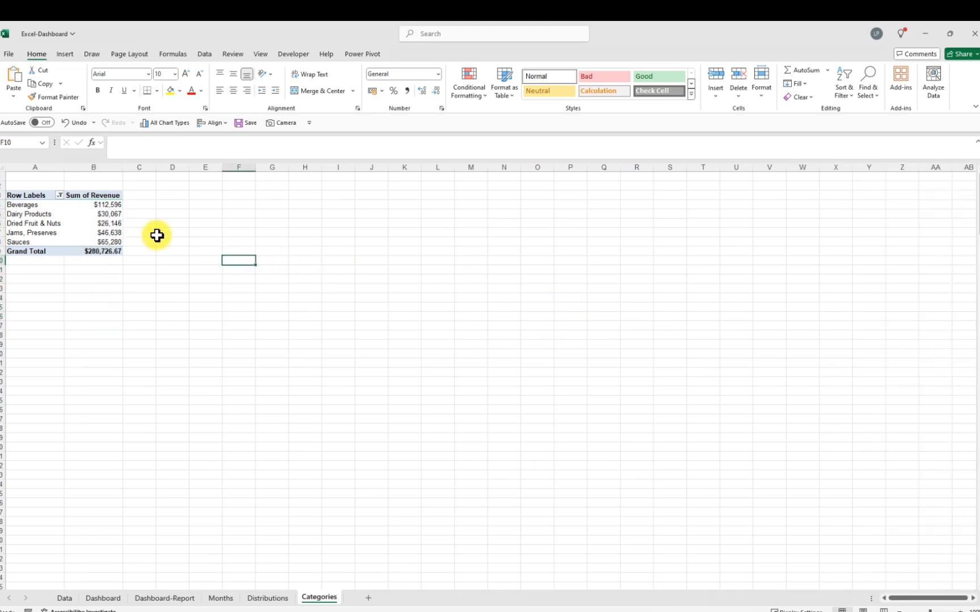
{"action": "left_click", "coordinate": [111, 222]}
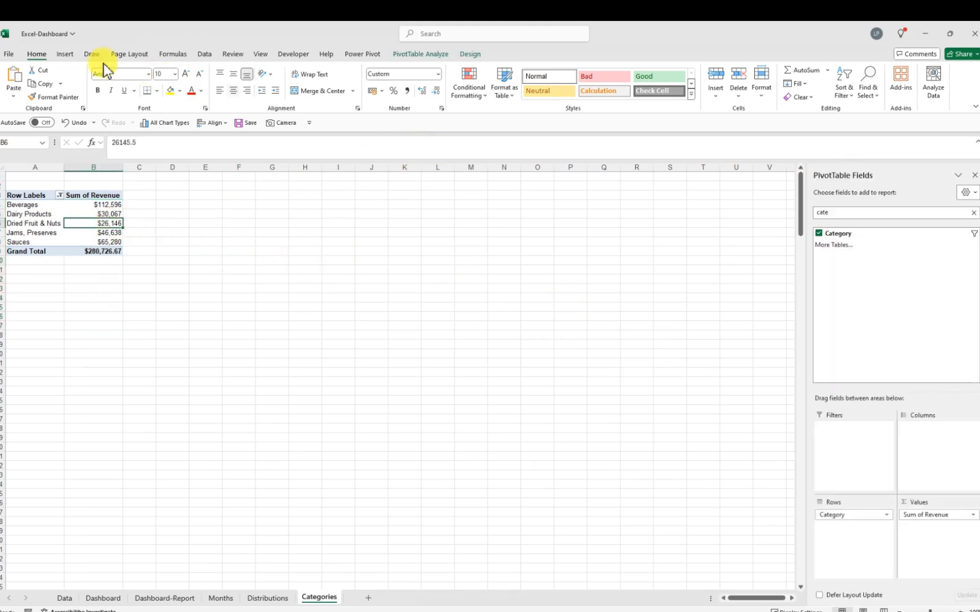
{"action": "left_click", "coordinate": [66, 53]}
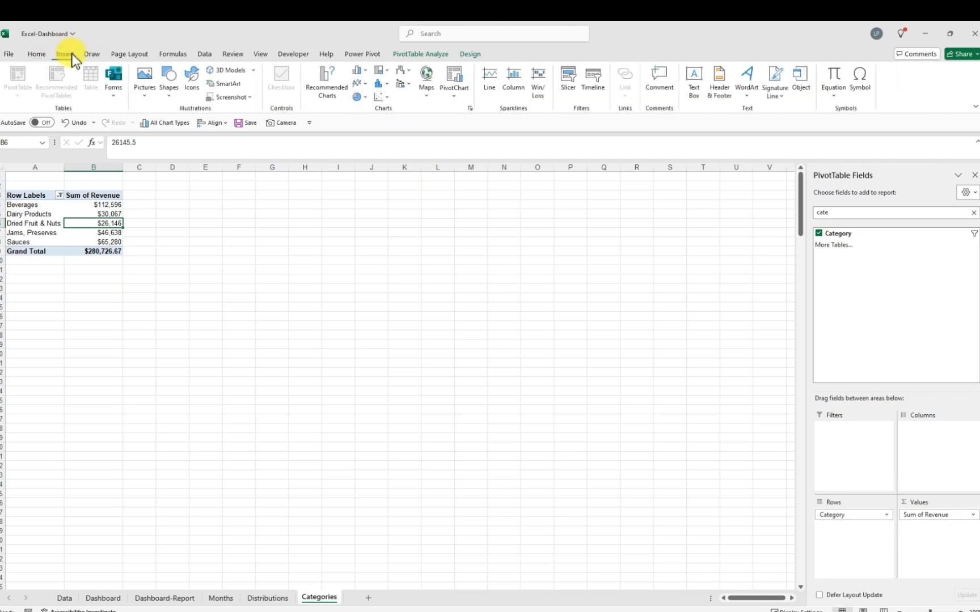
{"action": "left_click", "coordinate": [470, 109]}
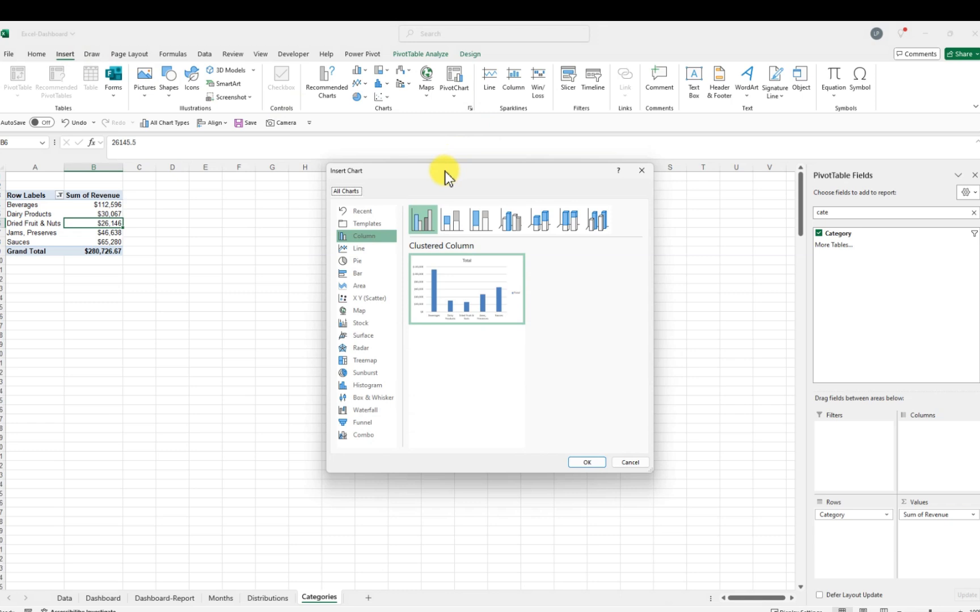
{"action": "left_click", "coordinate": [364, 275]}
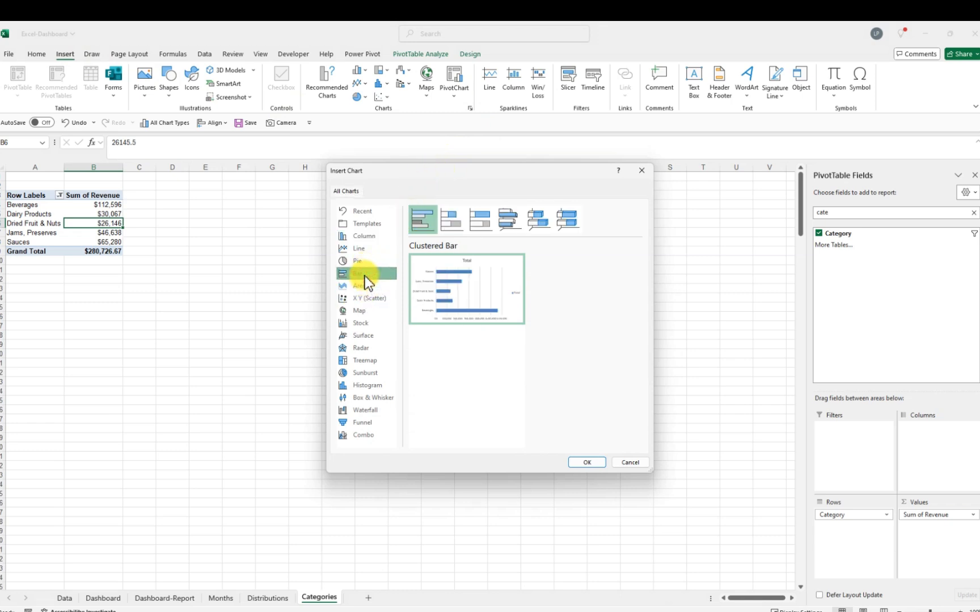
{"action": "left_click", "coordinate": [589, 463]}
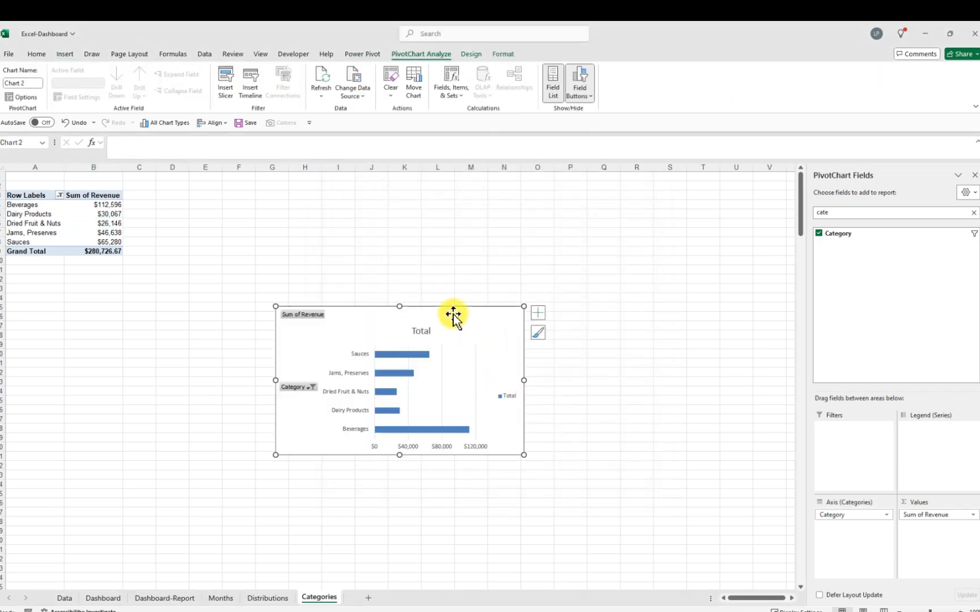
Move the bar chart next to the PivotTable and hide all field buttons on the chart
{"action": "left_click_drag", "start_coordinate": [448, 310], "coordinate": [333, 192]}
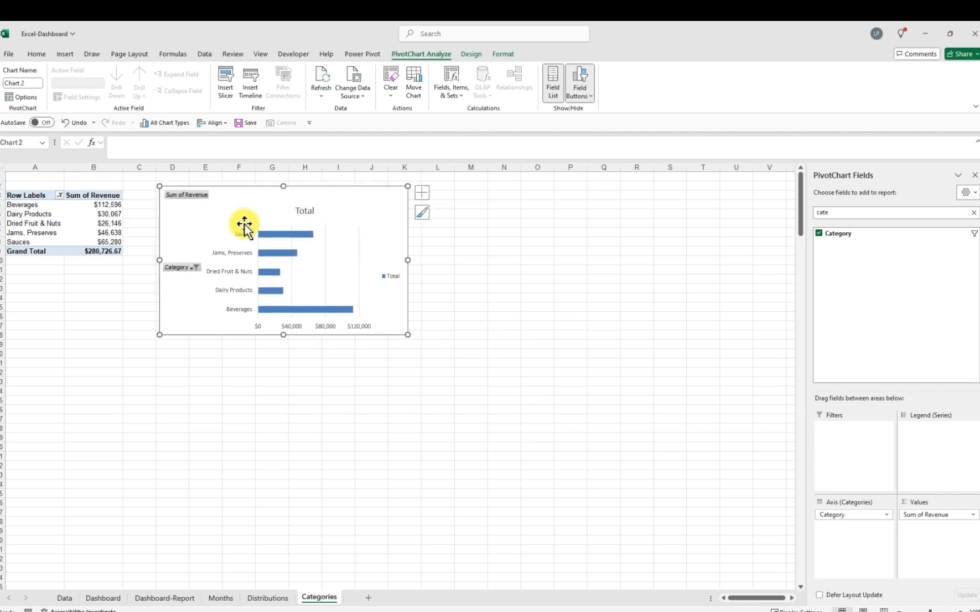
{"action": "right_click", "coordinate": [186, 196]}
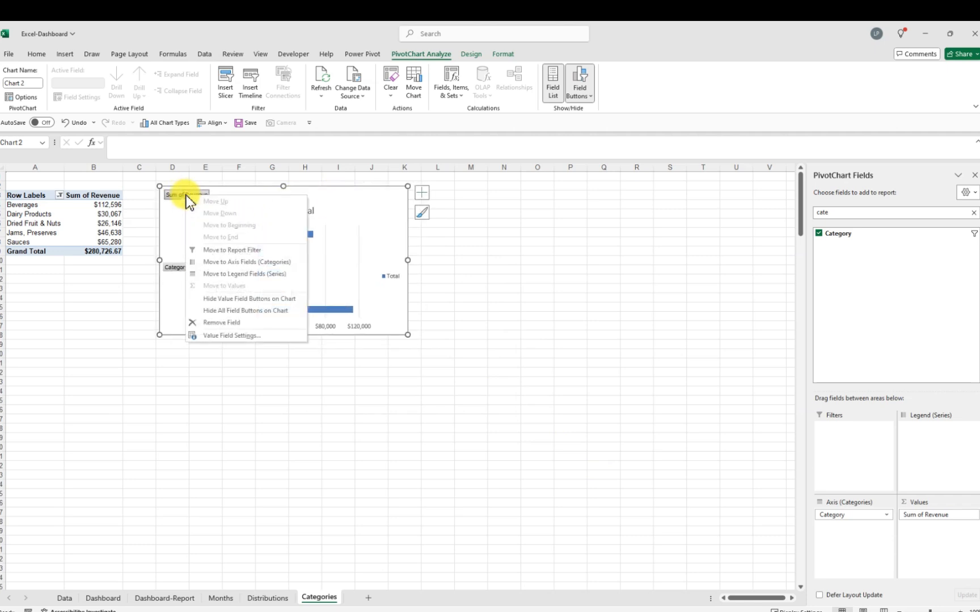
{"action": "left_click", "coordinate": [255, 312]}
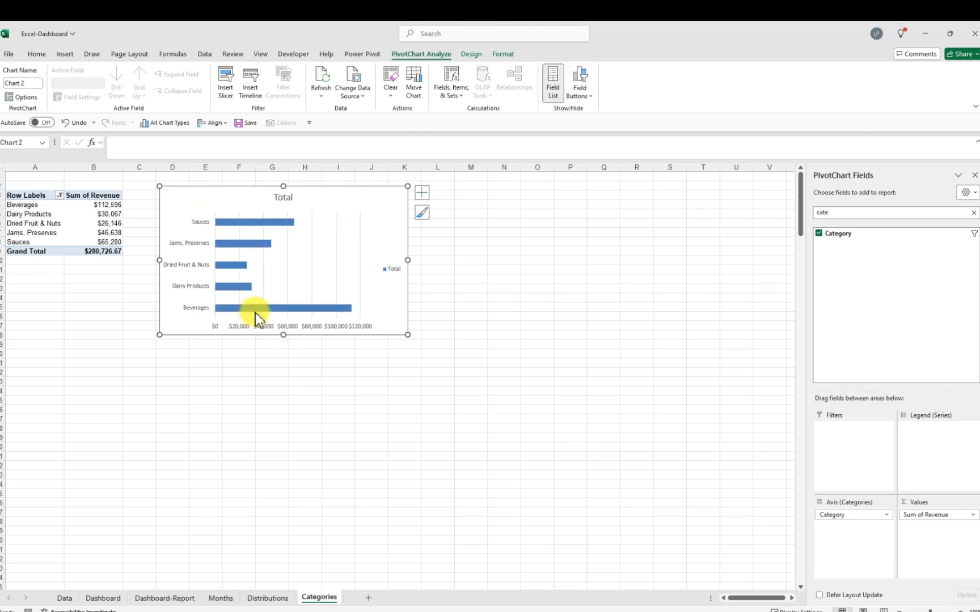
Delete the legend, the horizontal value axis and the gridlines from the bar chart
{"action": "left_click", "coordinate": [393, 268]}
{"action": "key", "text": "Delete"}
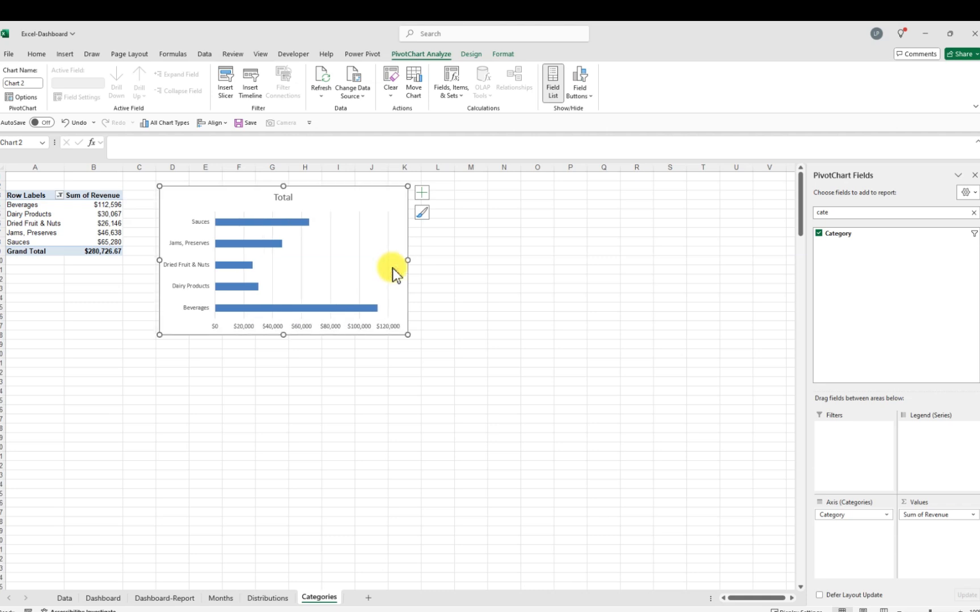
{"action": "left_click", "coordinate": [322, 329]}
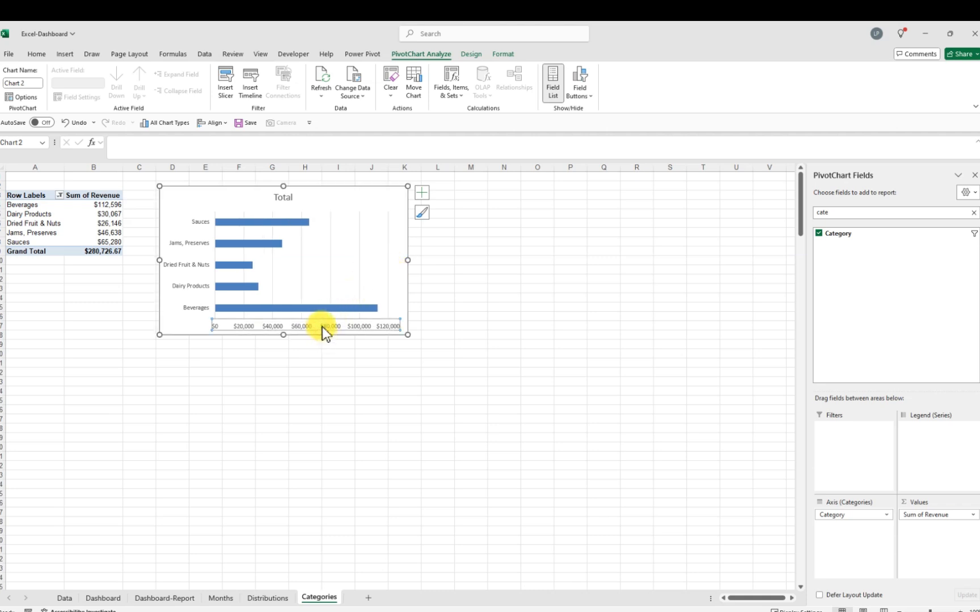
{"action": "key", "text": "Delete"}
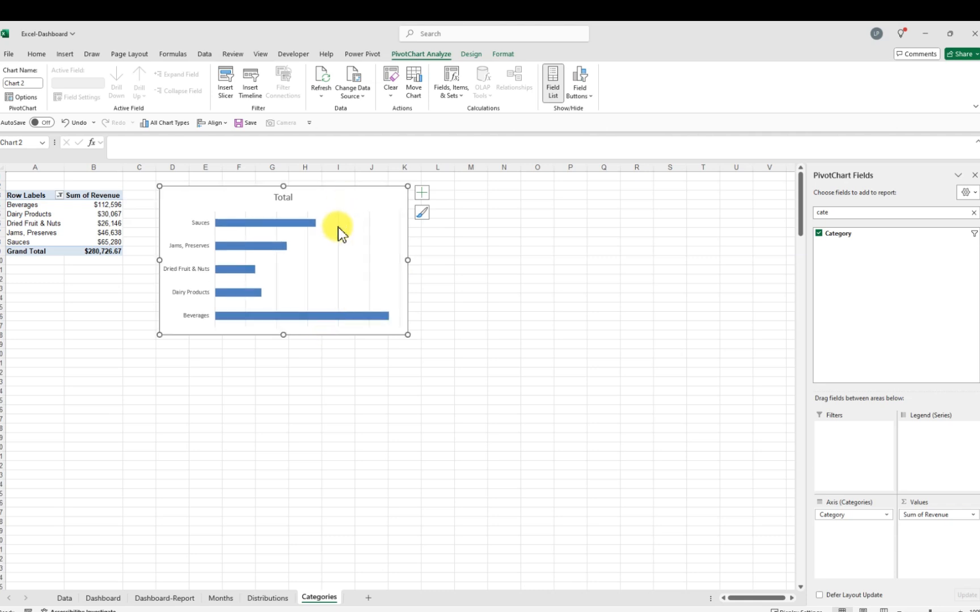
{"action": "left_click", "coordinate": [337, 227]}
{"action": "key", "text": "Delete"}
Replace the chart title with "Top 5 Category"
{"action": "left_click", "coordinate": [291, 199]}
{"action": "left_click", "coordinate": [292, 198]}
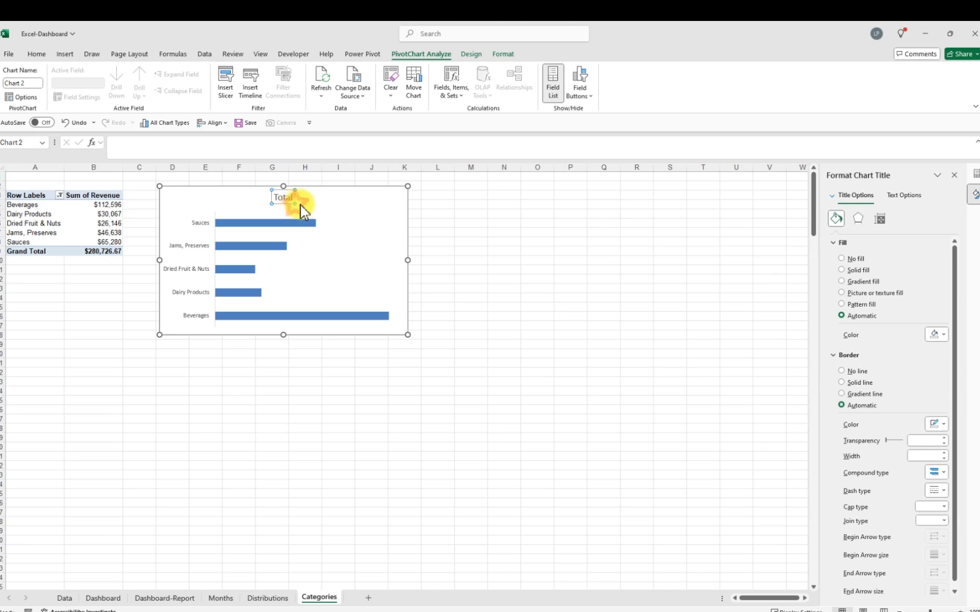
{"action": "double_click", "coordinate": [292, 197]}
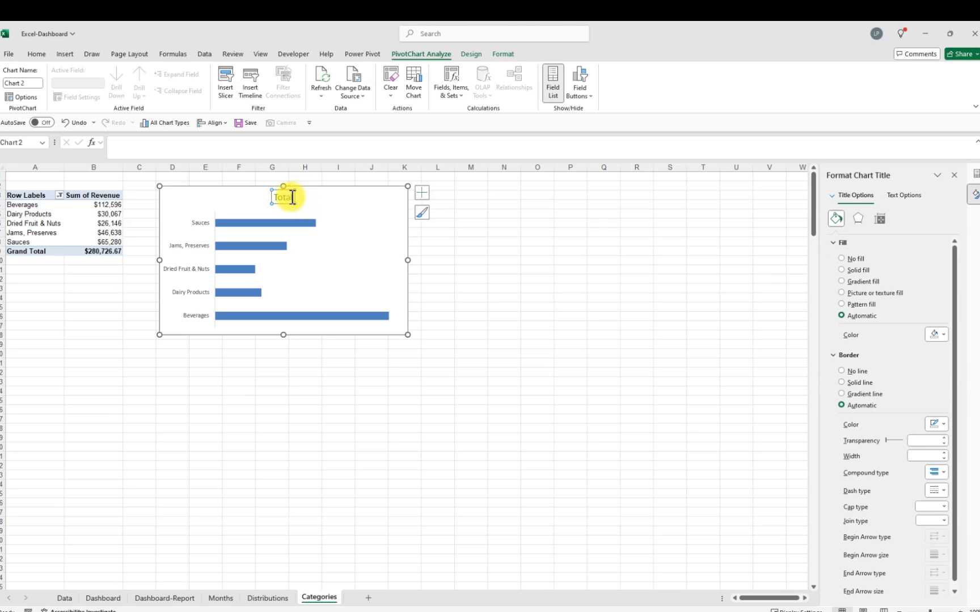
{"action": "left_click", "coordinate": [291, 198]}
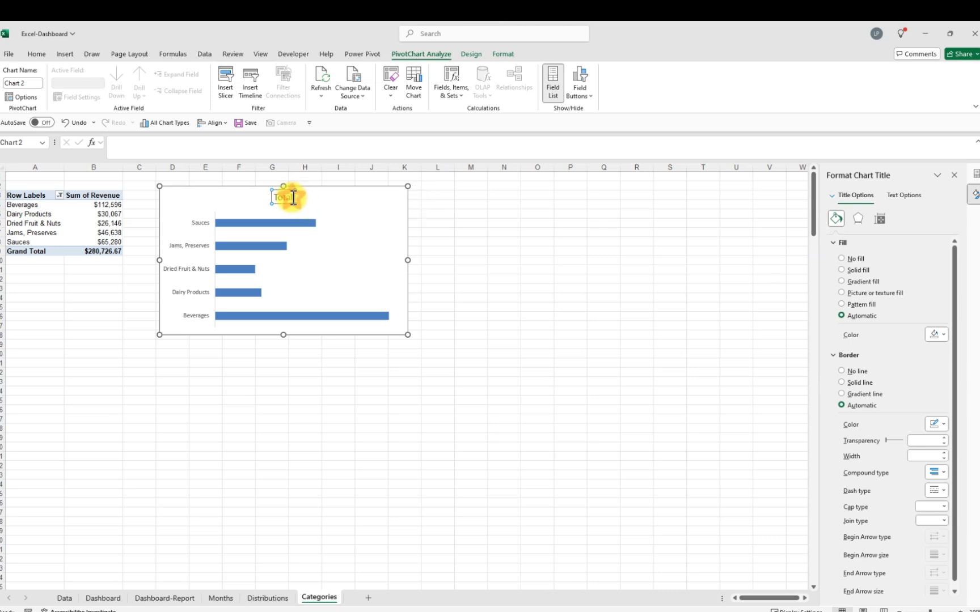
{"action": "key", "text": "Delete"}
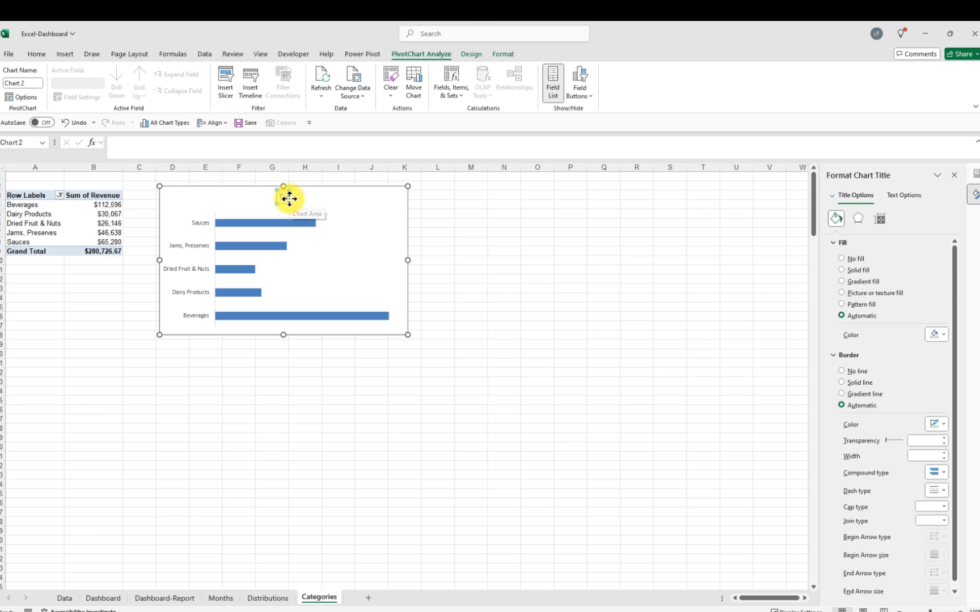
{"action": "left_click", "coordinate": [289, 199]}
{"action": "type", "text": "Top 5 Category"}
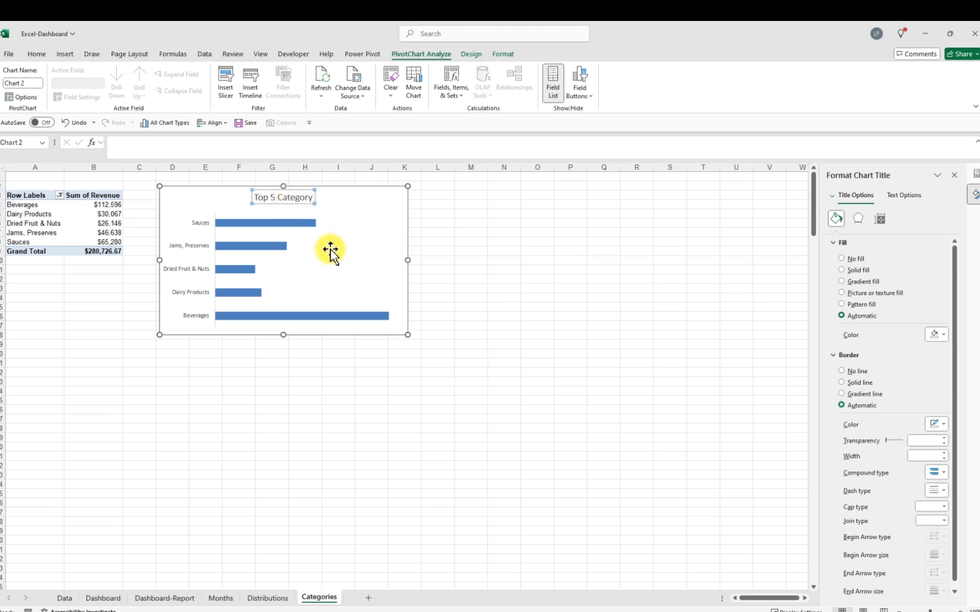
Add data labels to the revenue bars
{"action": "left_click", "coordinate": [268, 244]}
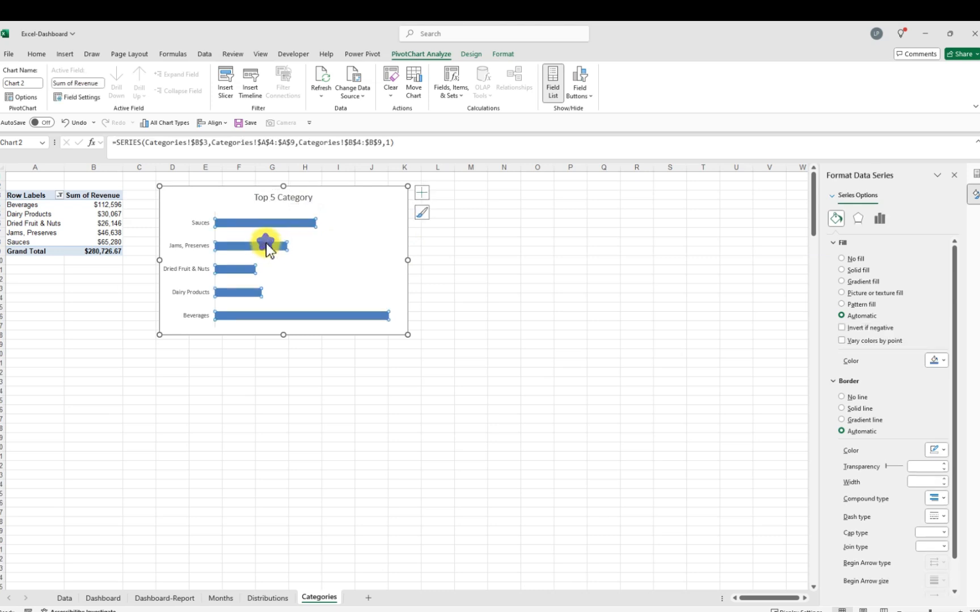
{"action": "right_click", "coordinate": [267, 243]}
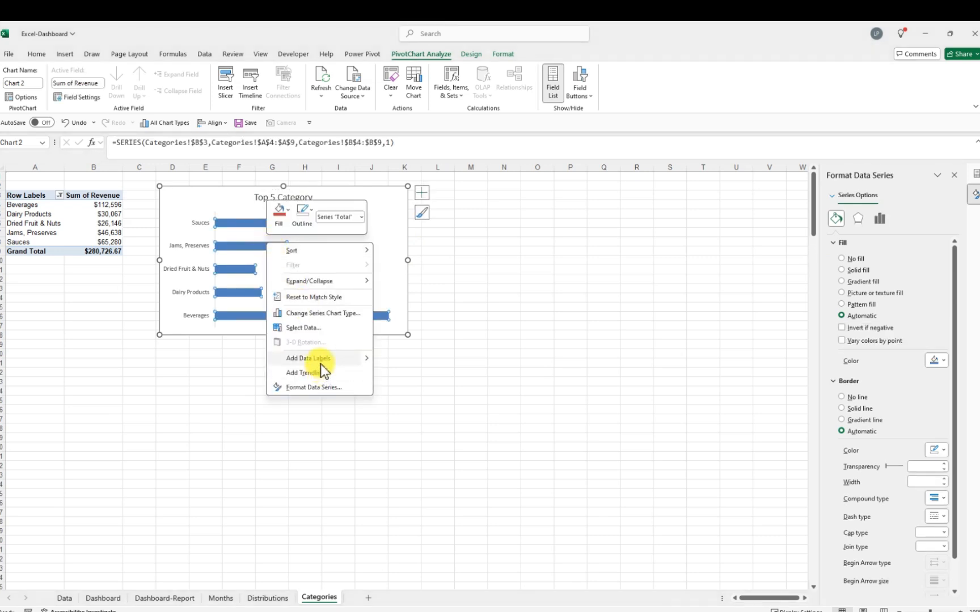
{"action": "left_click", "coordinate": [321, 360]}
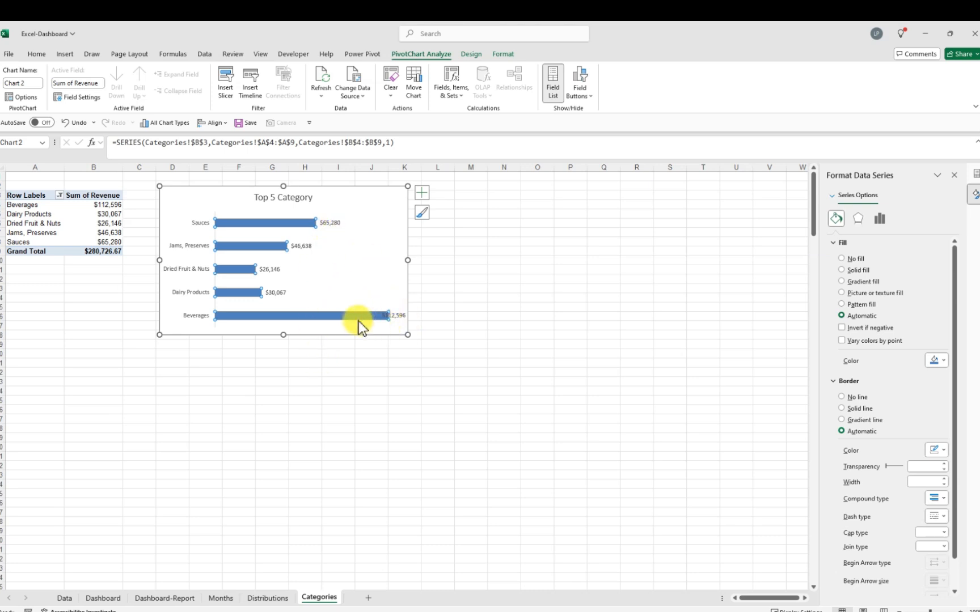
Give the data labels the custom number format code #,###, "k" to show revenue in thousands
{"action": "left_click", "coordinate": [330, 223]}
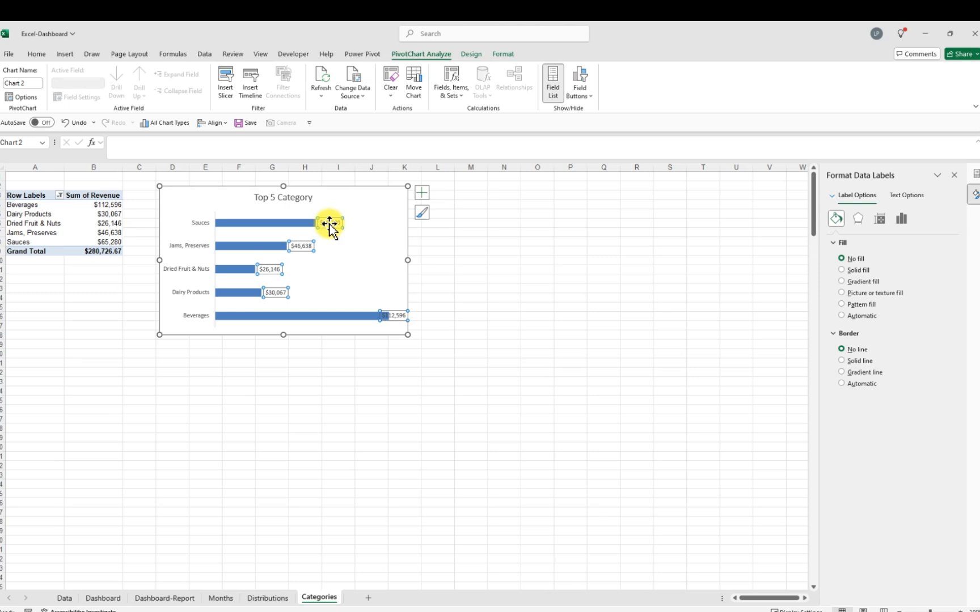
{"action": "left_click", "coordinate": [903, 219]}
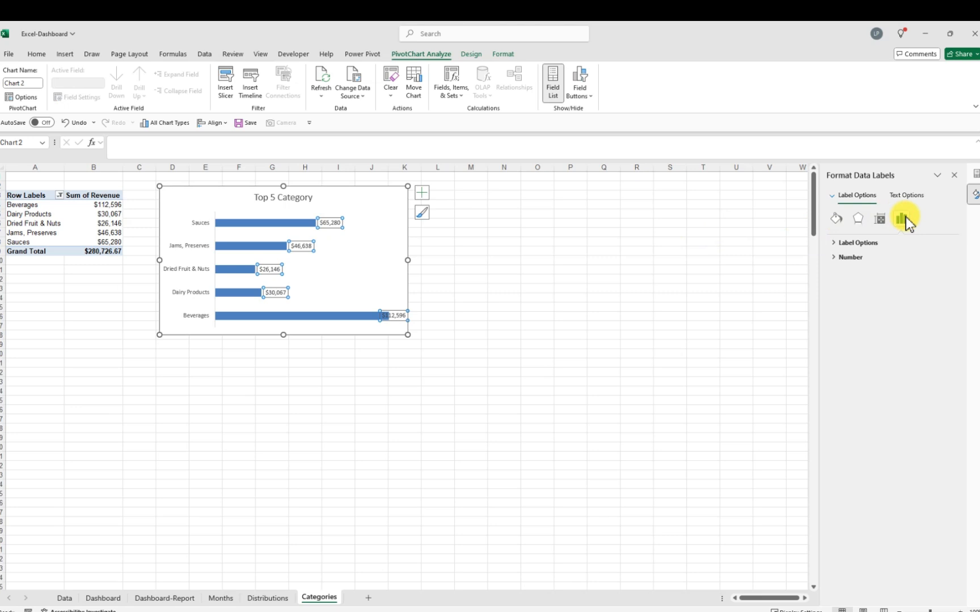
{"action": "left_click", "coordinate": [333, 222]}
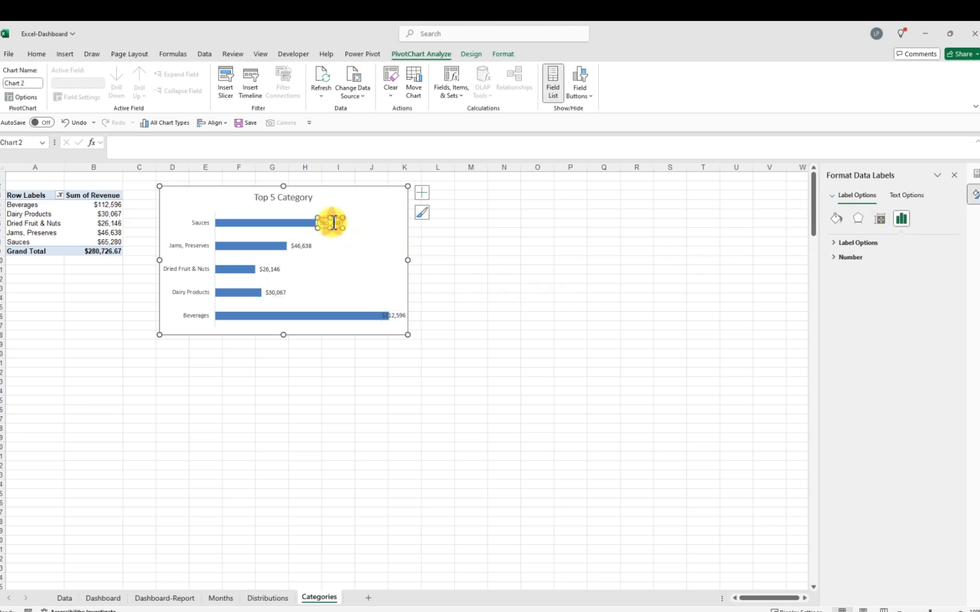
{"action": "left_click", "coordinate": [302, 246]}
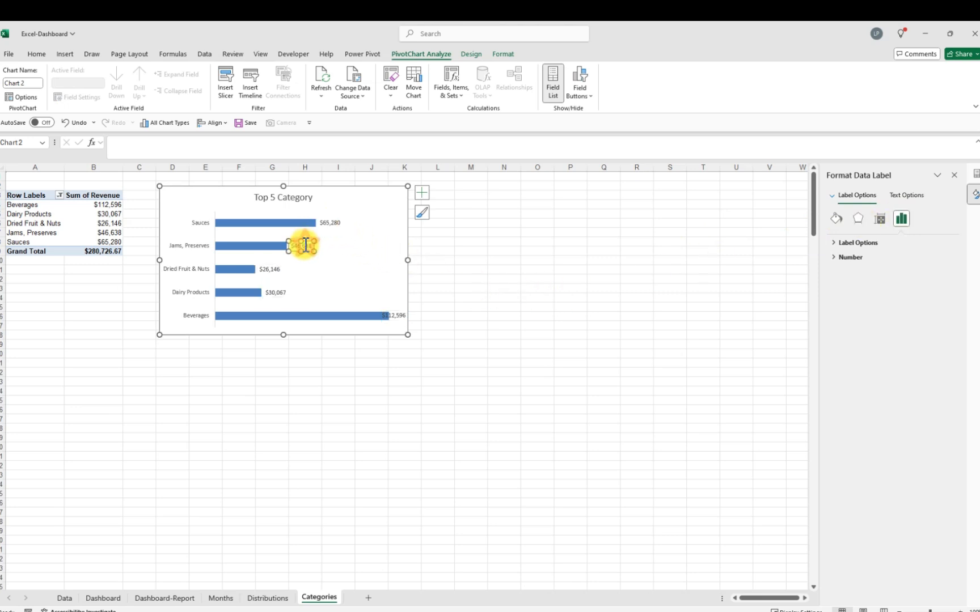
{"action": "left_click", "coordinate": [535, 300]}
{"action": "left_click", "coordinate": [457, 277]}
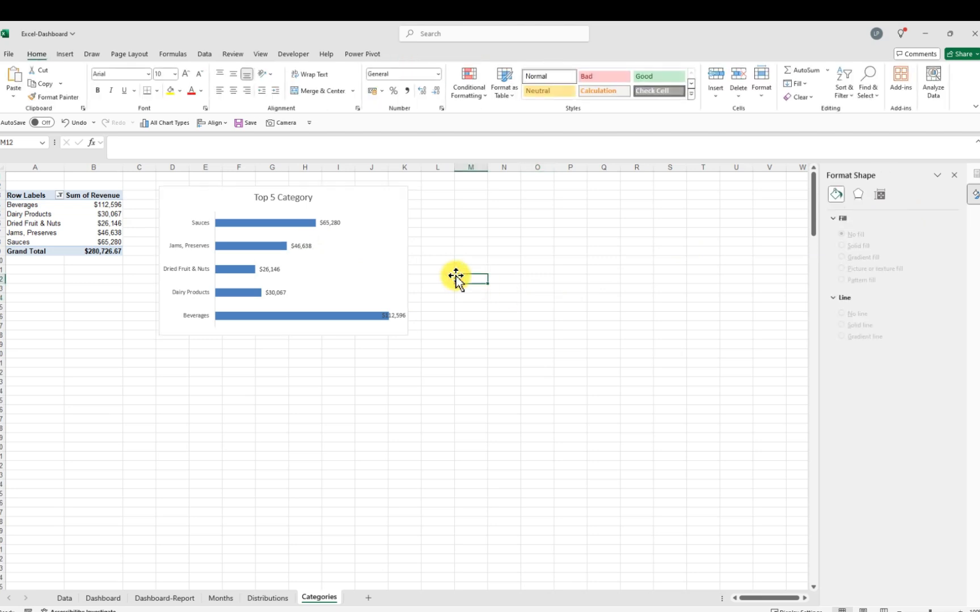
{"action": "left_click", "coordinate": [331, 223]}
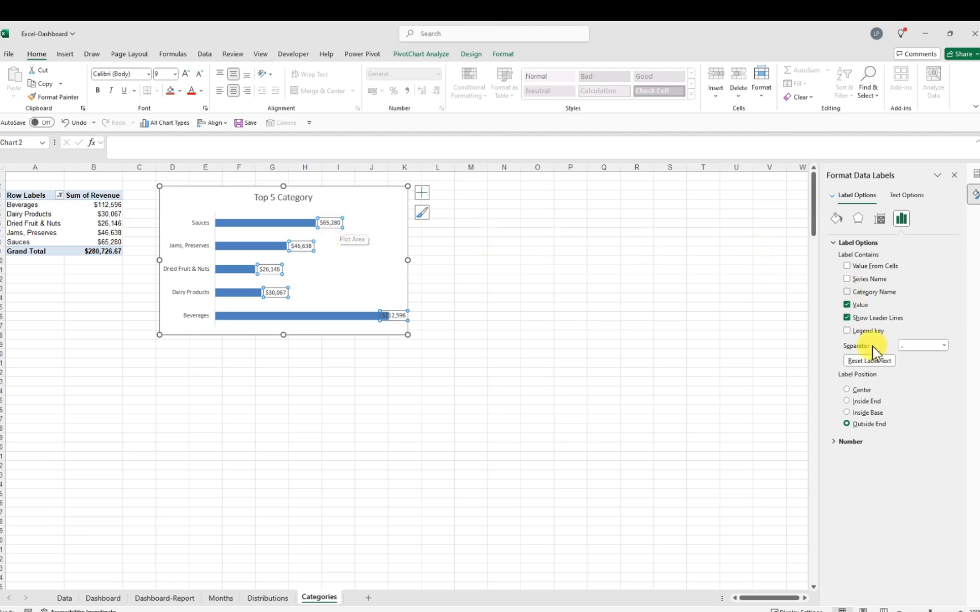
{"action": "left_click", "coordinate": [853, 444]}
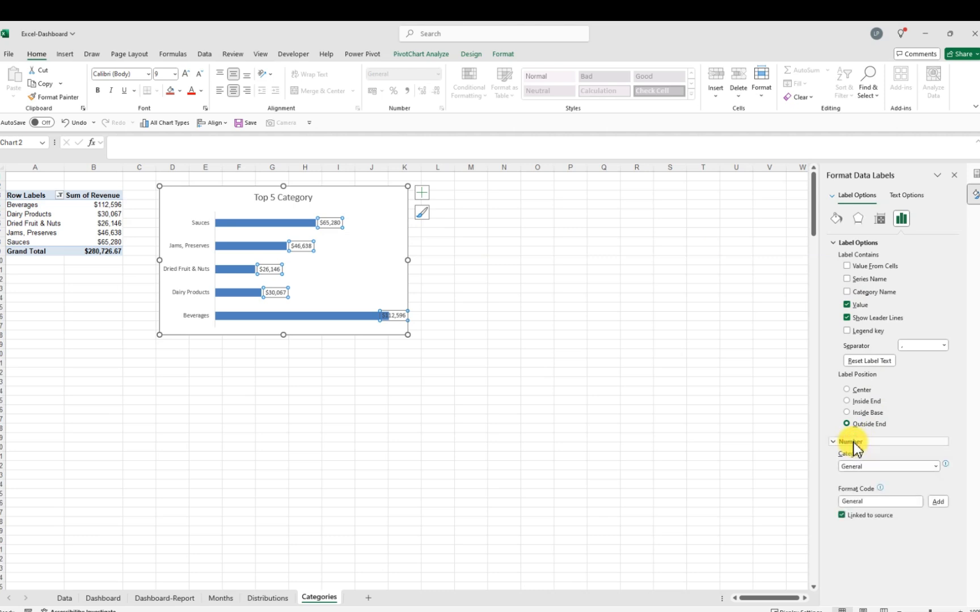
{"action": "left_click", "coordinate": [852, 503]}
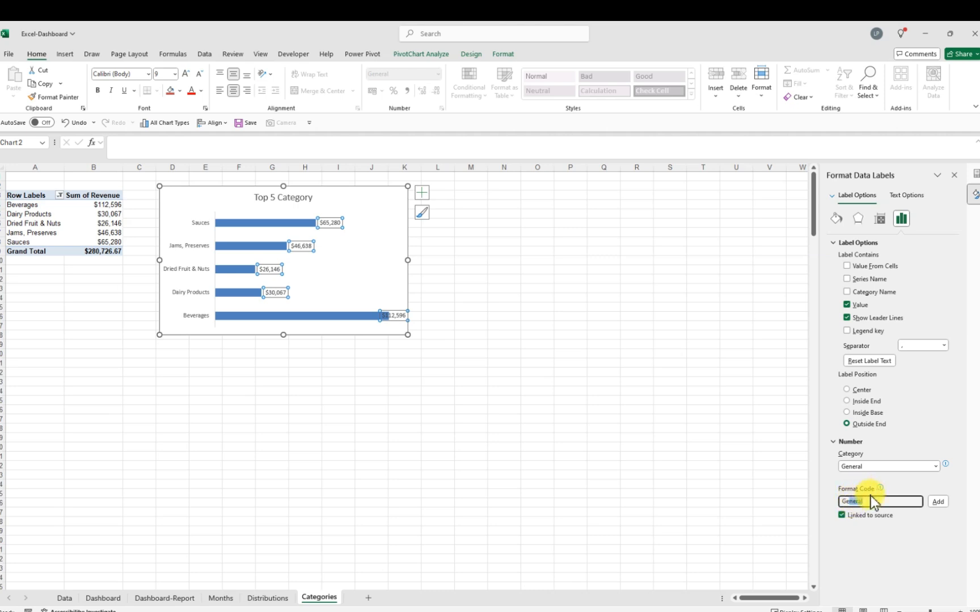
{"action": "left_click", "coordinate": [867, 502]}
{"action": "key", "text": "BackSpace"}
{"action": "key", "text": "BackSpace"}
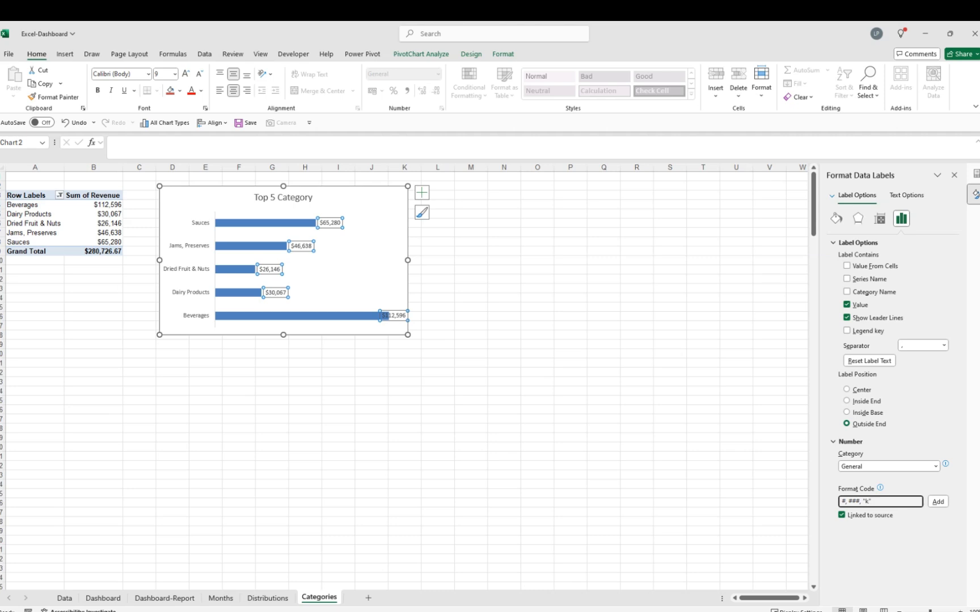
{"action": "left_click", "coordinate": [937, 502]}
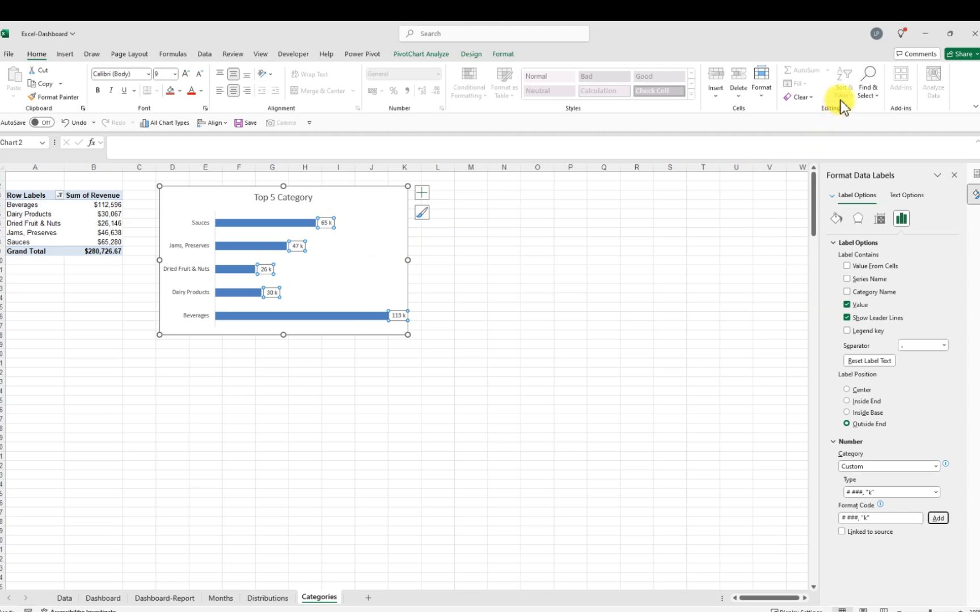
{"action": "left_click", "coordinate": [553, 266]}
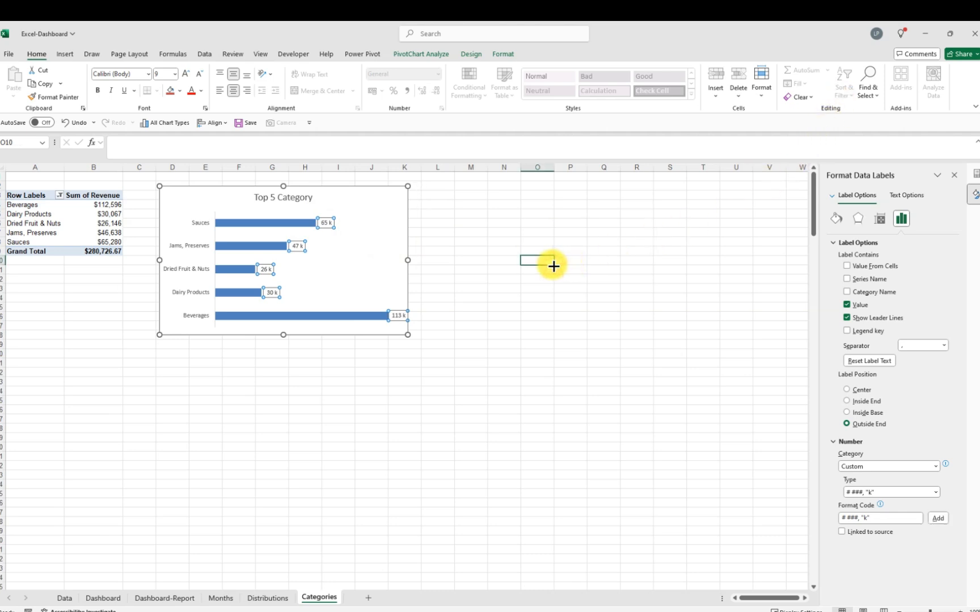
{"action": "left_click", "coordinate": [374, 212]}
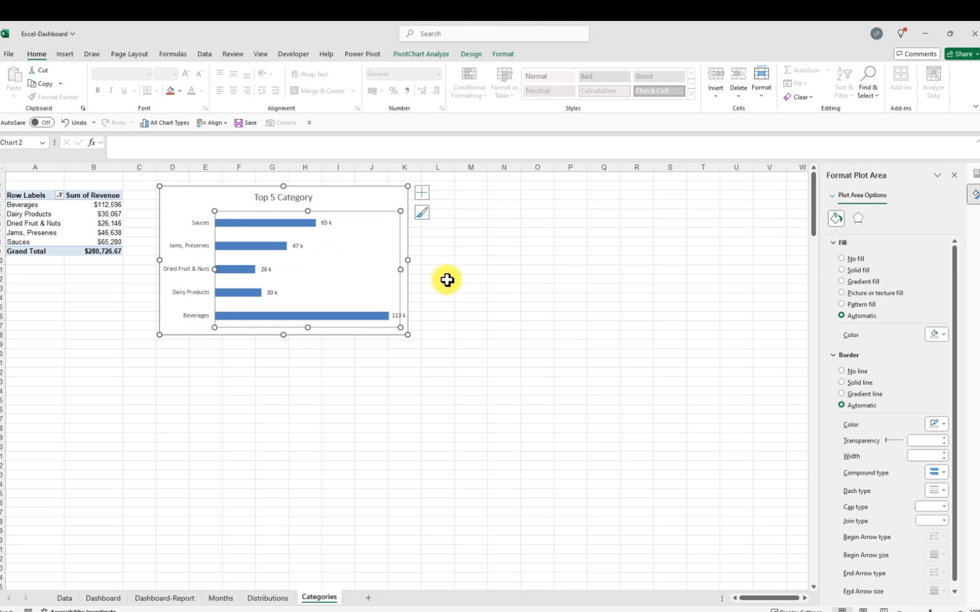
{"action": "left_click", "coordinate": [479, 280]}
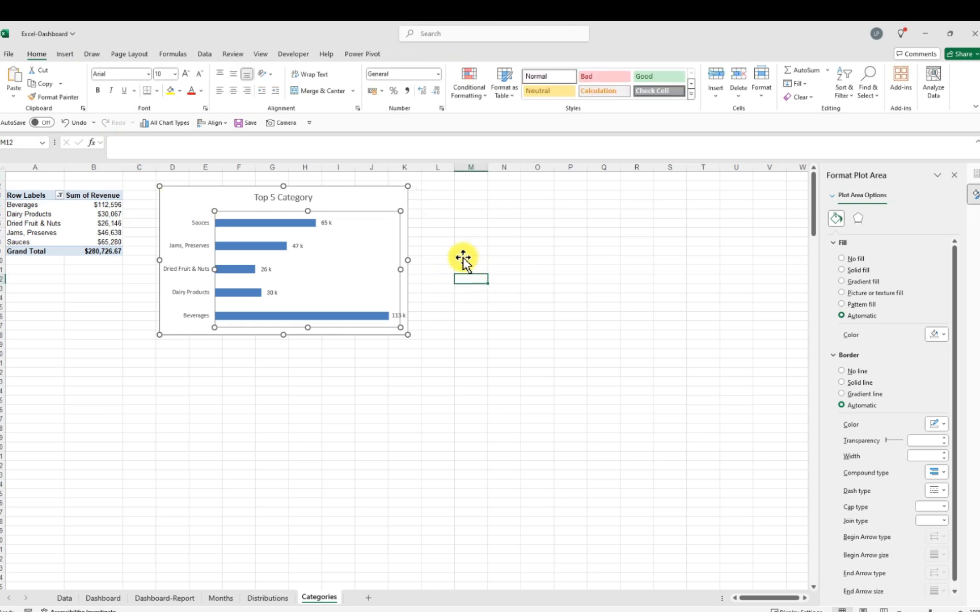
{"action": "left_click", "coordinate": [189, 198]}
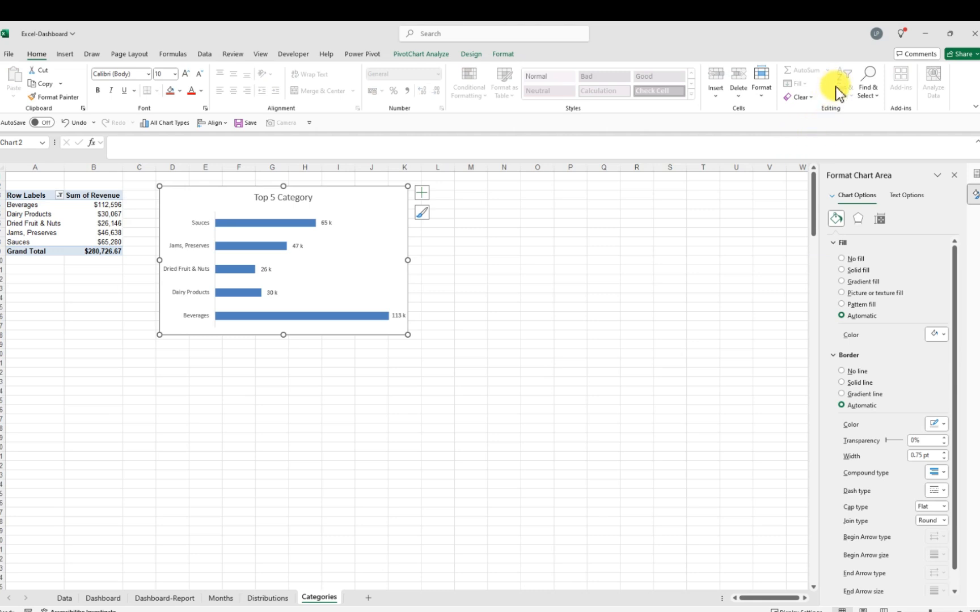
{"action": "left_click", "coordinate": [291, 226]}
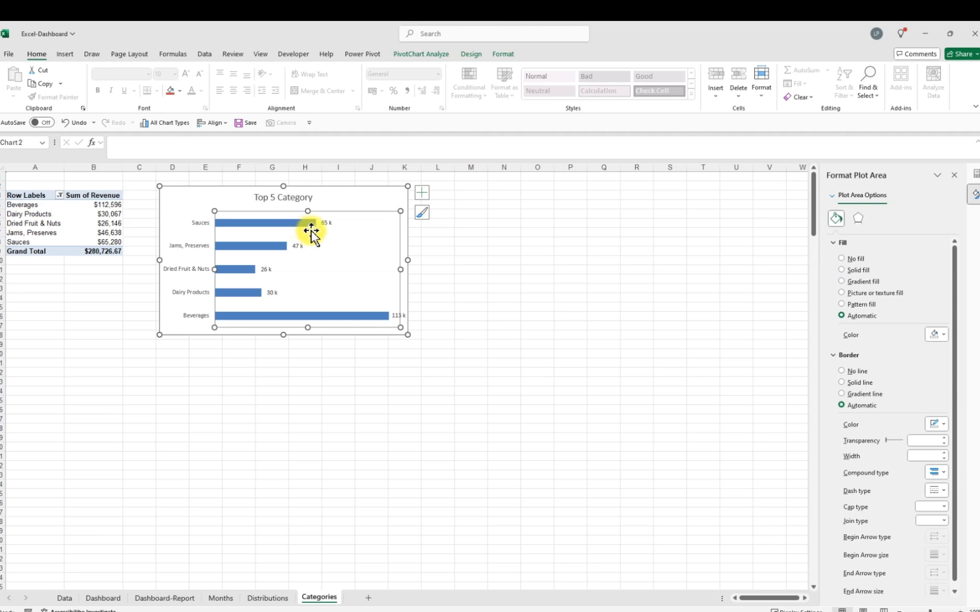
{"action": "left_click", "coordinate": [327, 223]}
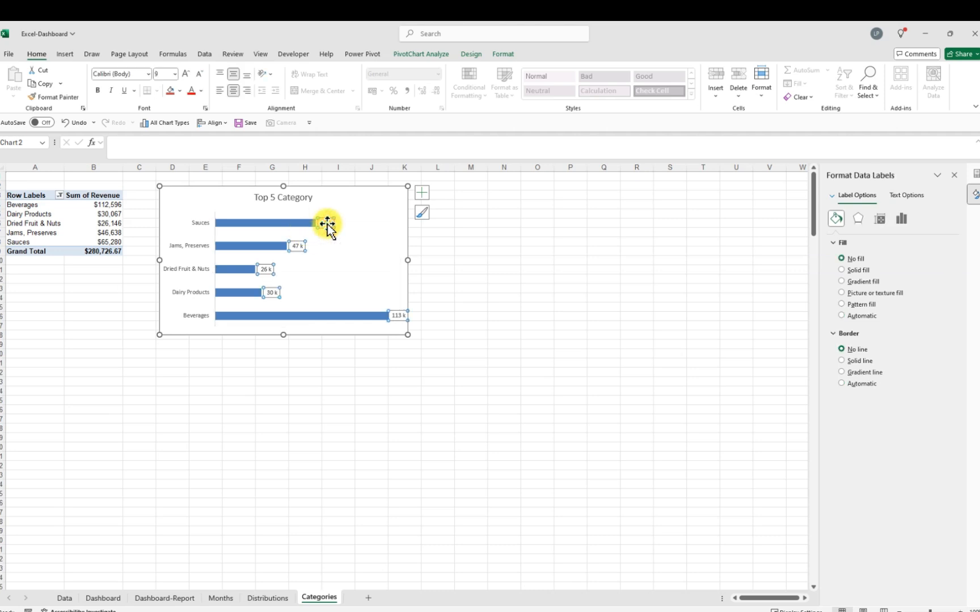
Sort the category revenue from smallest to largest so the biggest bar appears on top
{"action": "left_click", "coordinate": [262, 225]}
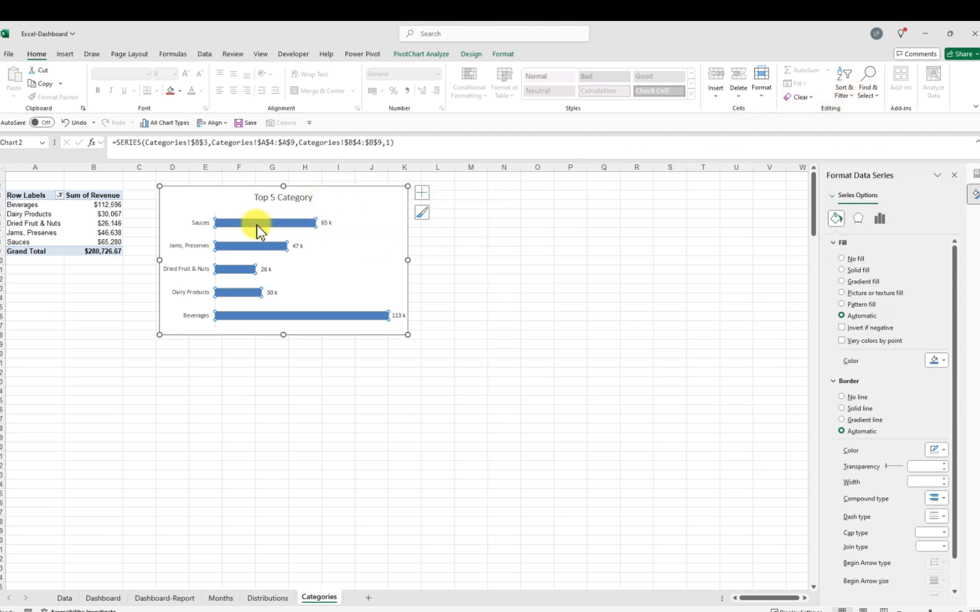
{"action": "mouse_move", "coordinate": [257, 227]}
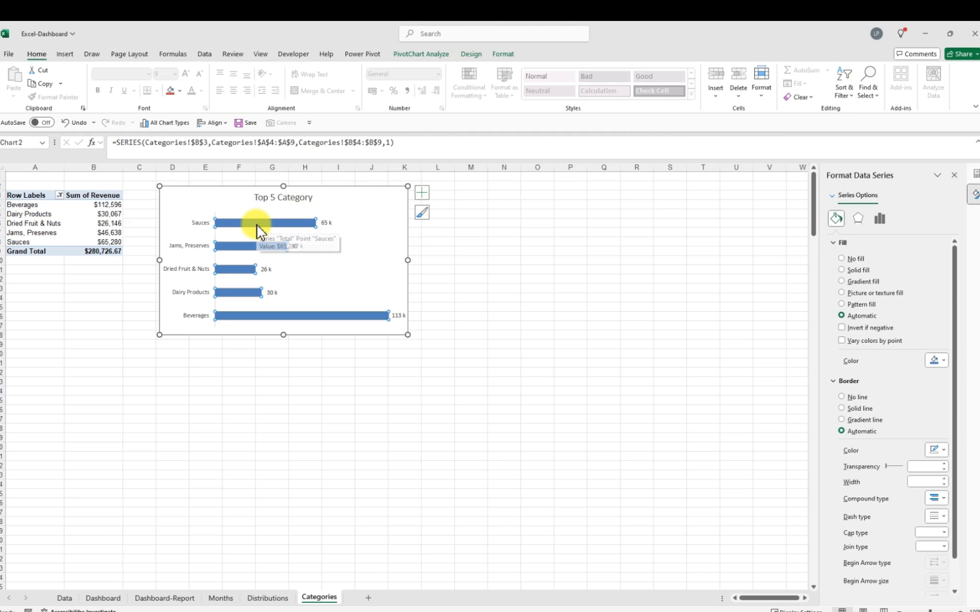
{"action": "left_click", "coordinate": [853, 94]}
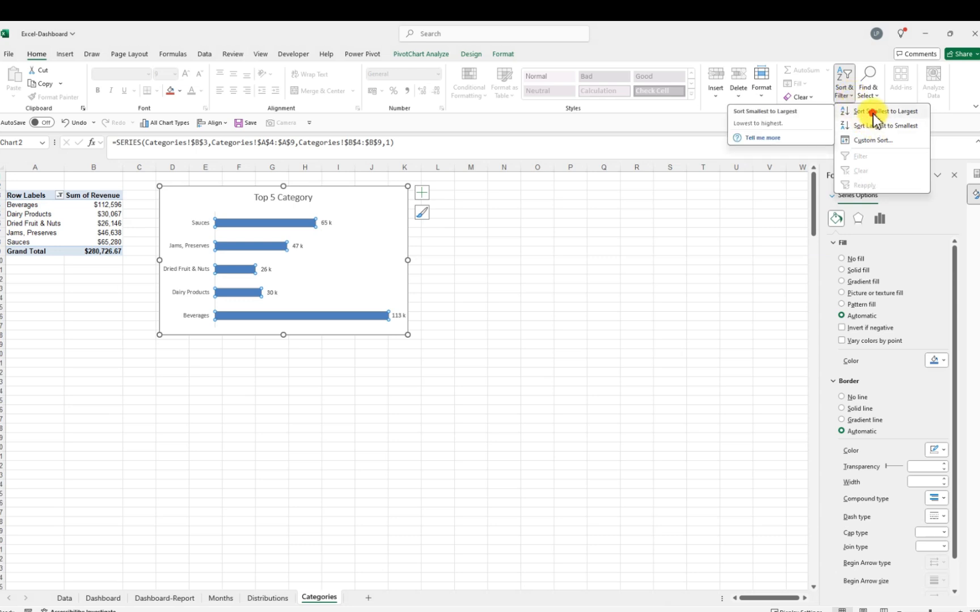
{"action": "left_click", "coordinate": [874, 114]}
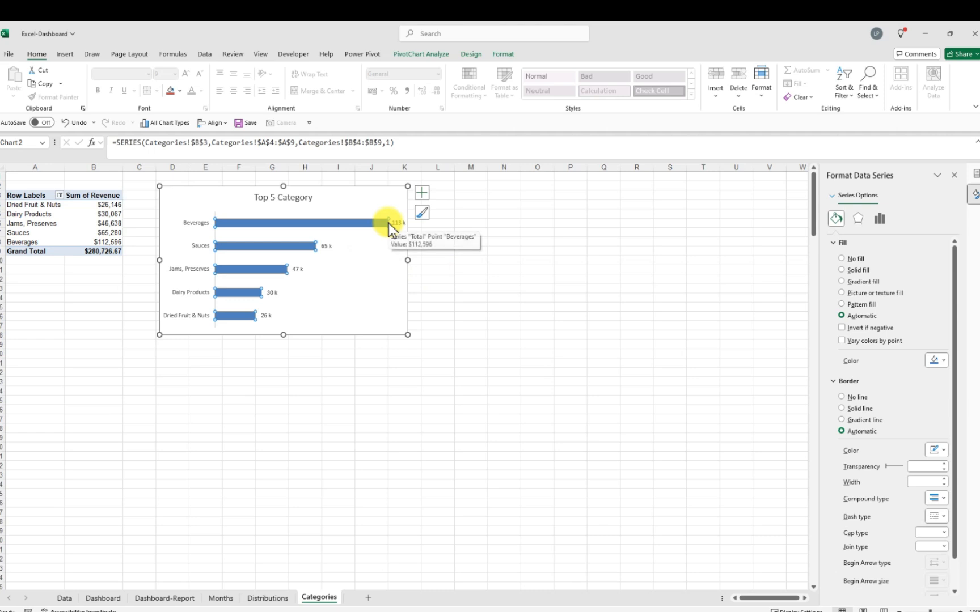
Sort the category revenue from largest to smallest
{"action": "left_click", "coordinate": [853, 95]}
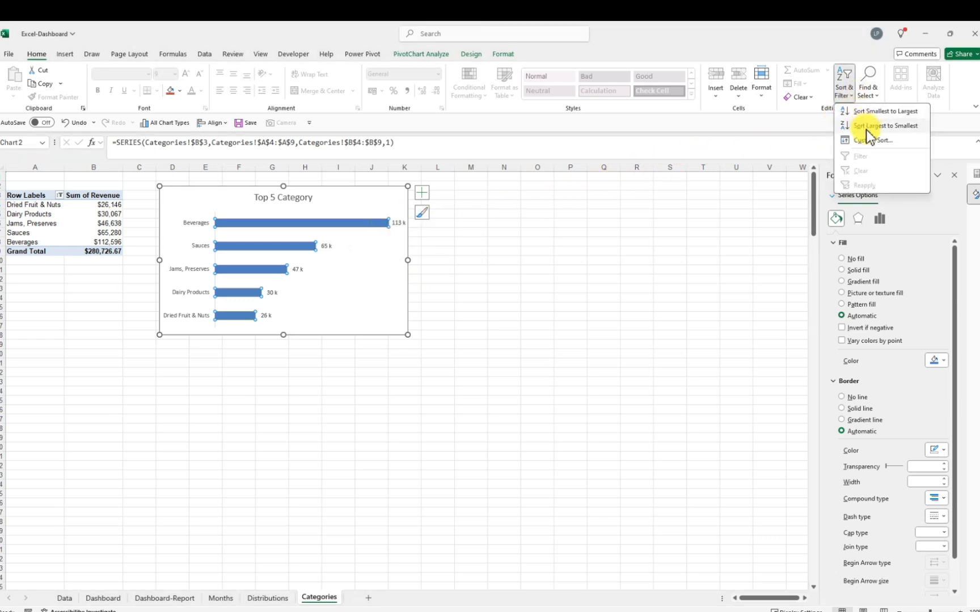
{"action": "left_click", "coordinate": [869, 130]}
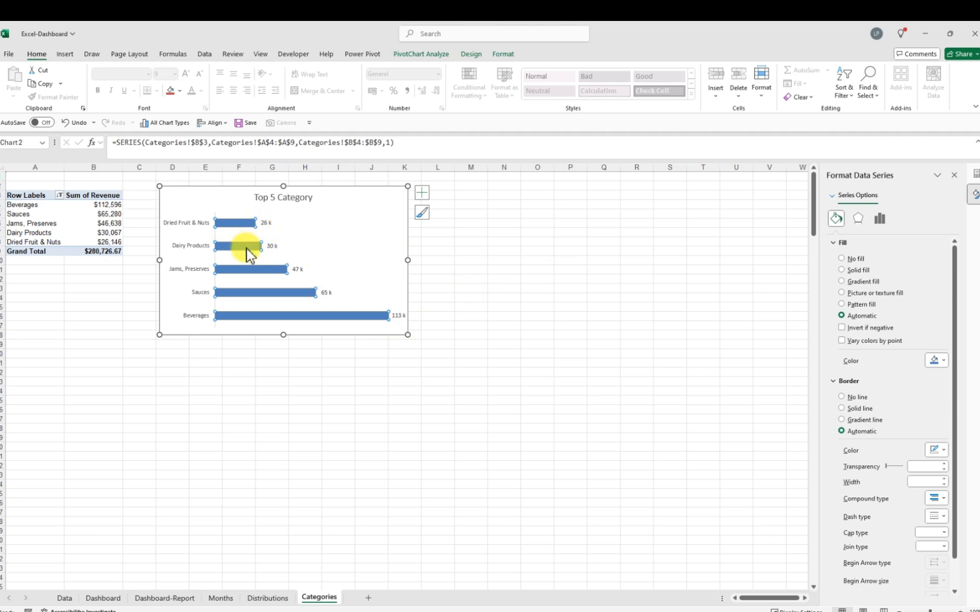
{"action": "left_click", "coordinate": [485, 291]}
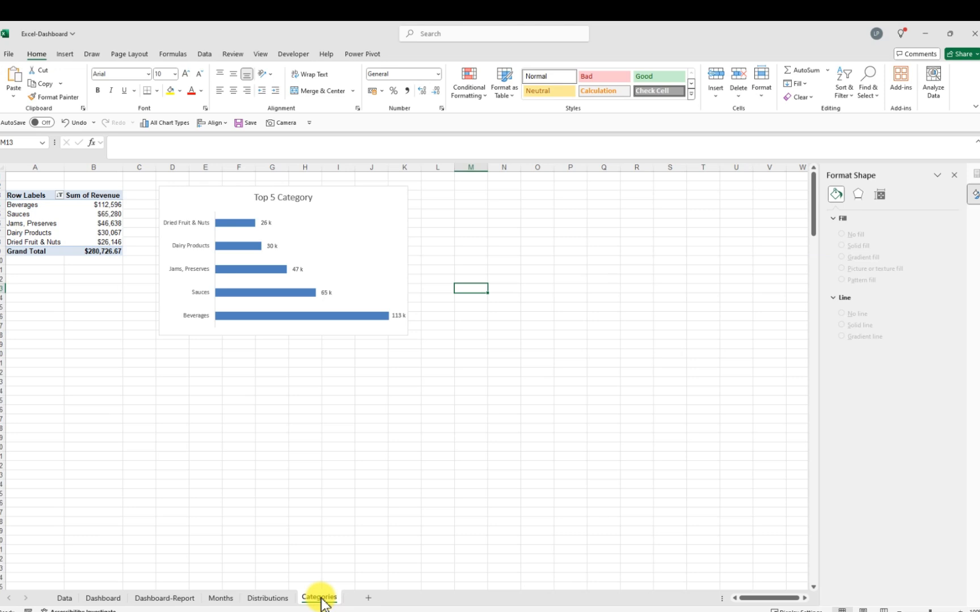
Duplicate the Categories worksheet and start renaming the copied sheet by clearing its name
{"action": "left_click_drag", "start_coordinate": [322, 603], "coordinate": [370, 604]}
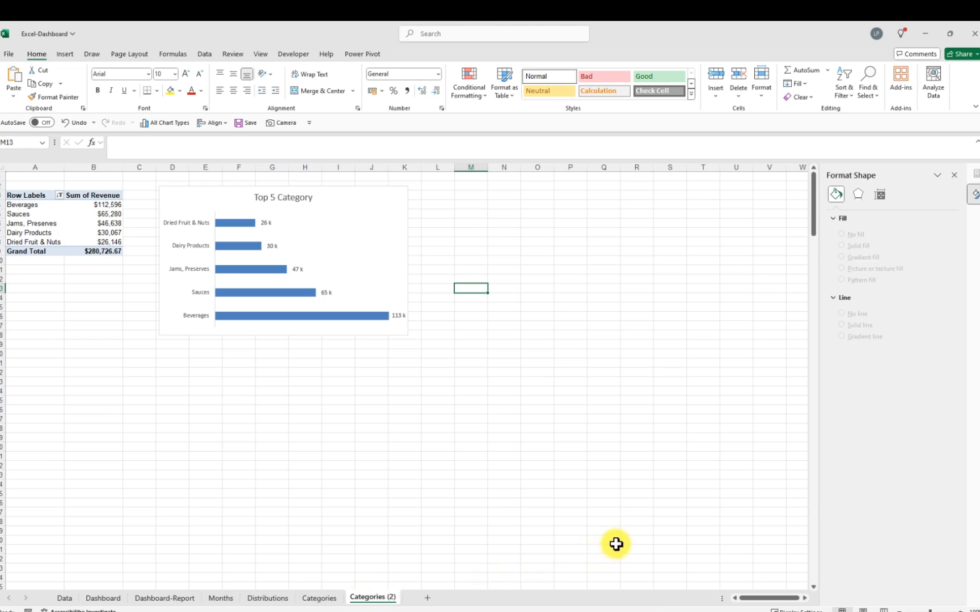
{"action": "left_click", "coordinate": [393, 600]}
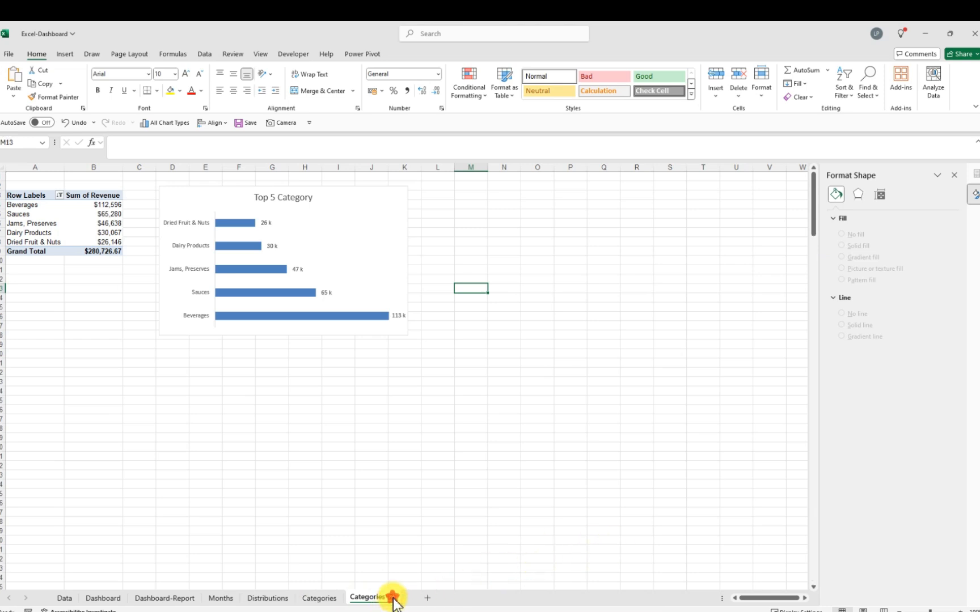
{"action": "double_click", "coordinate": [391, 599]}
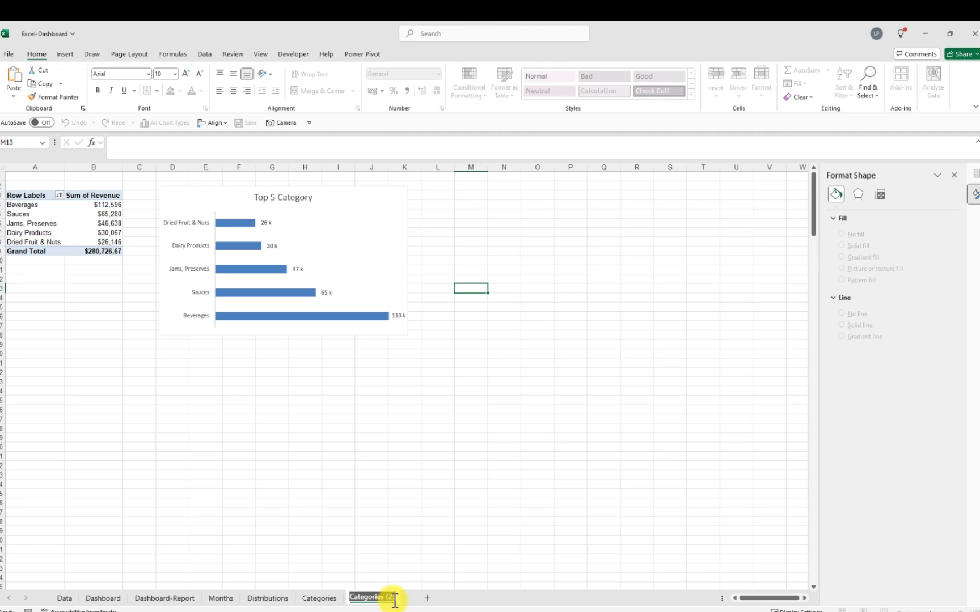
{"action": "key", "text": "BackSpace"}
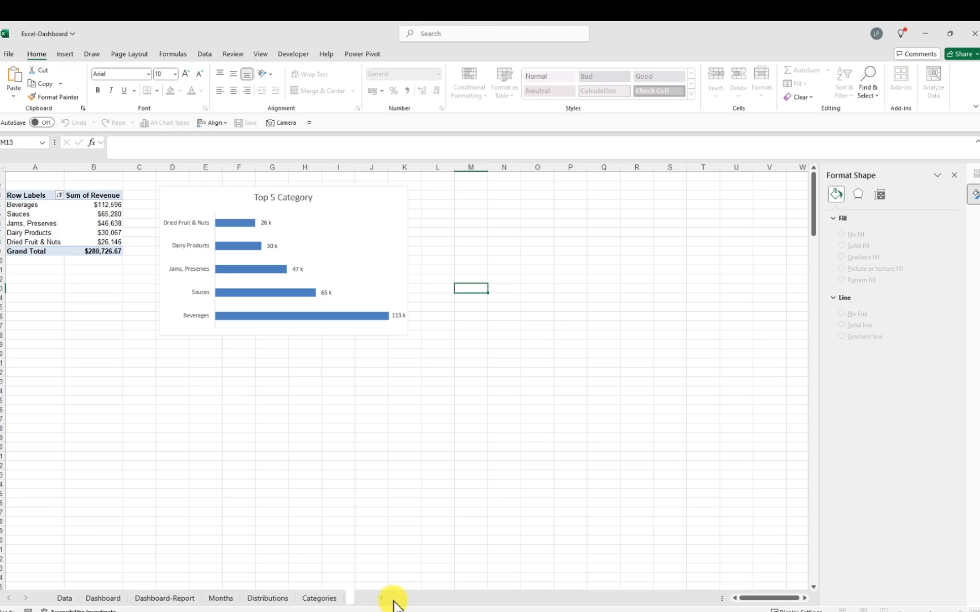
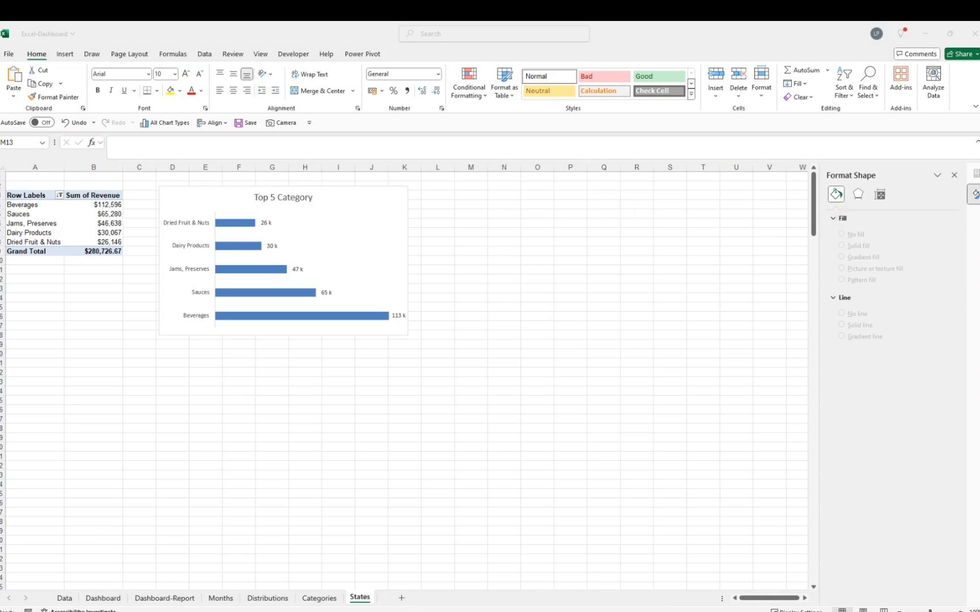
Delete the copied top-5 category bar chart from the States sheet
{"action": "left_click", "coordinate": [104, 213]}
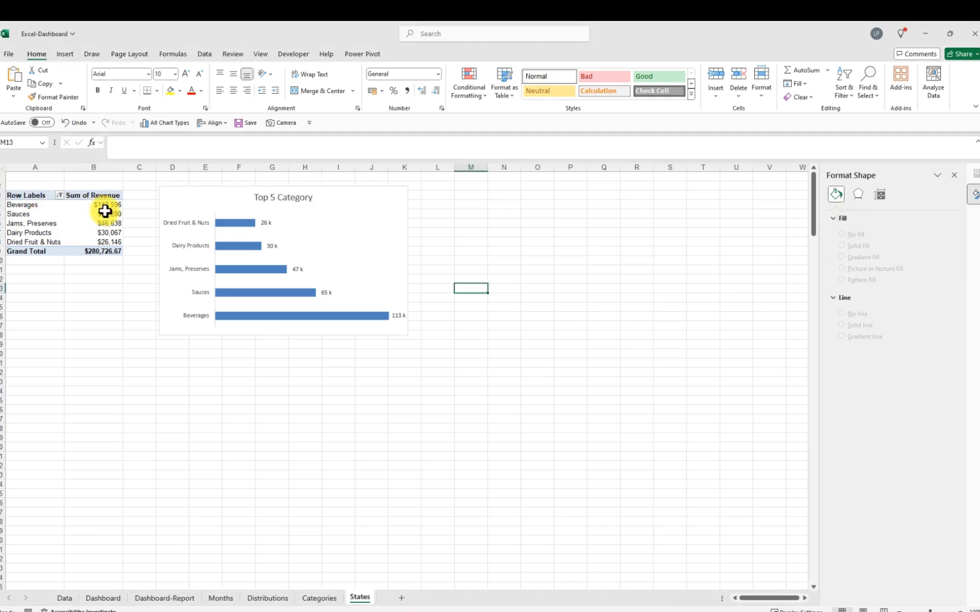
{"action": "left_click", "coordinate": [112, 215]}
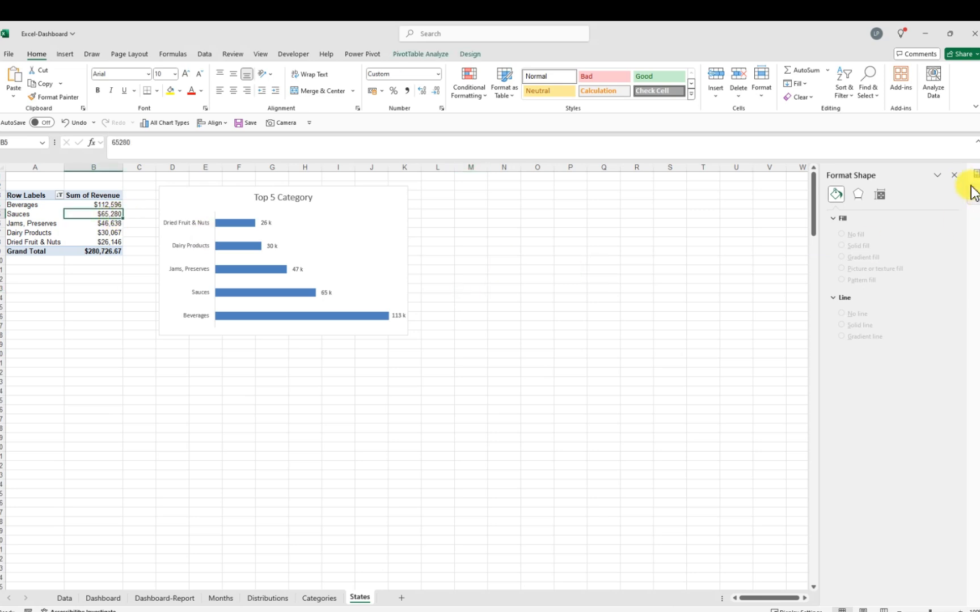
{"action": "left_click", "coordinate": [953, 176]}
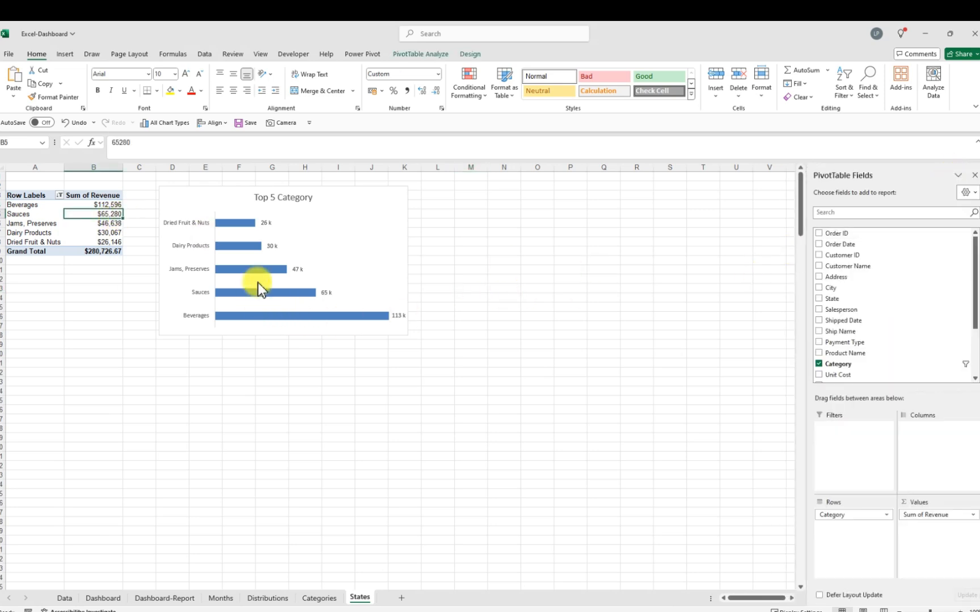
{"action": "left_click", "coordinate": [321, 245]}
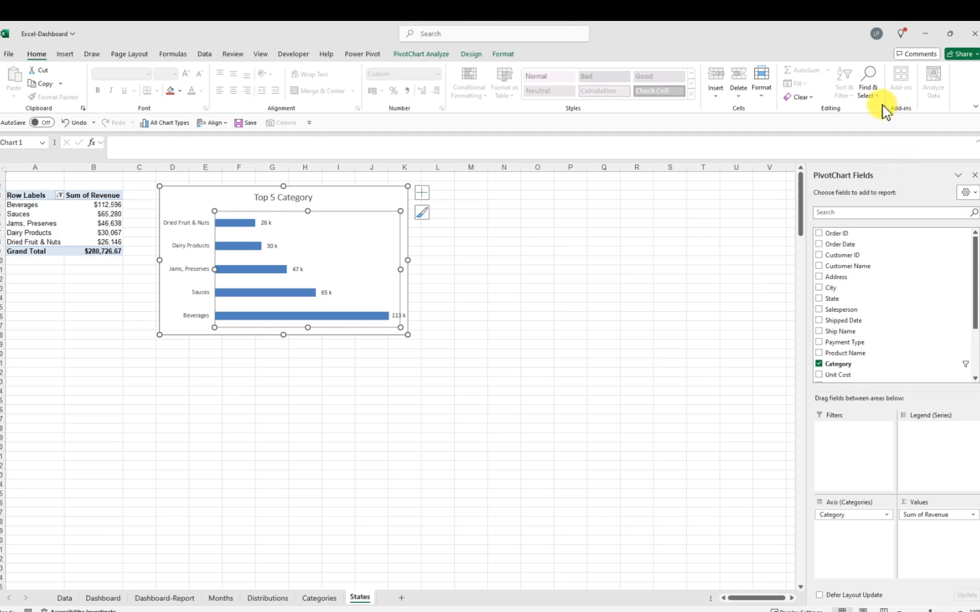
{"action": "left_click", "coordinate": [815, 98]}
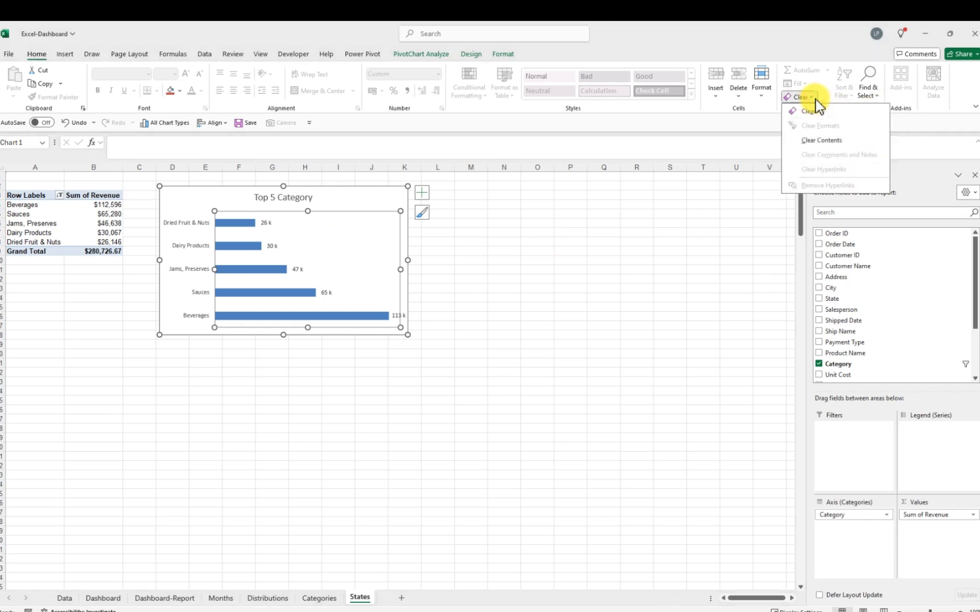
{"action": "left_click", "coordinate": [819, 136]}
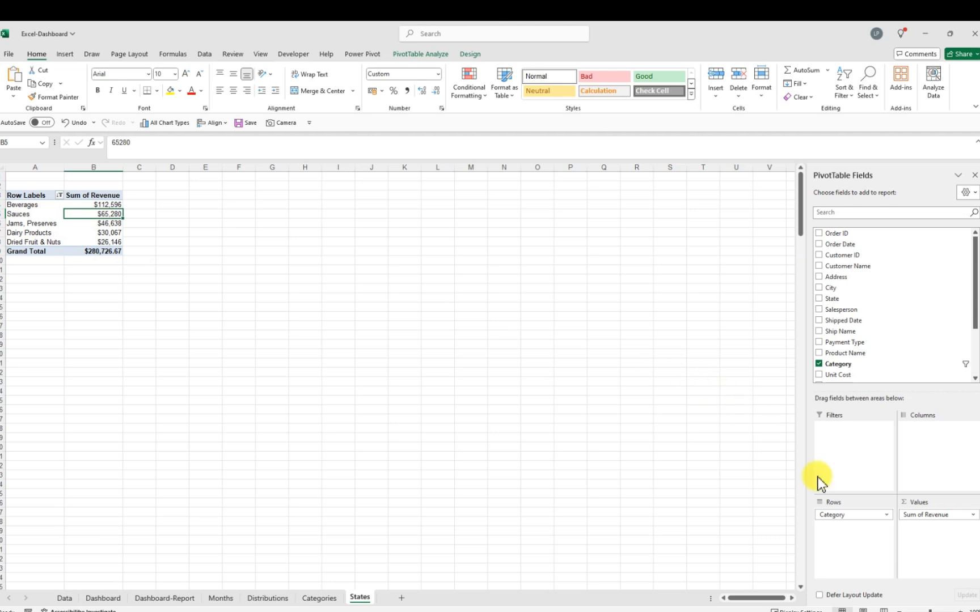
Replace the Category row field with State in the PivotTable
{"action": "left_click_drag", "start_coordinate": [834, 514], "coordinate": [610, 450]}
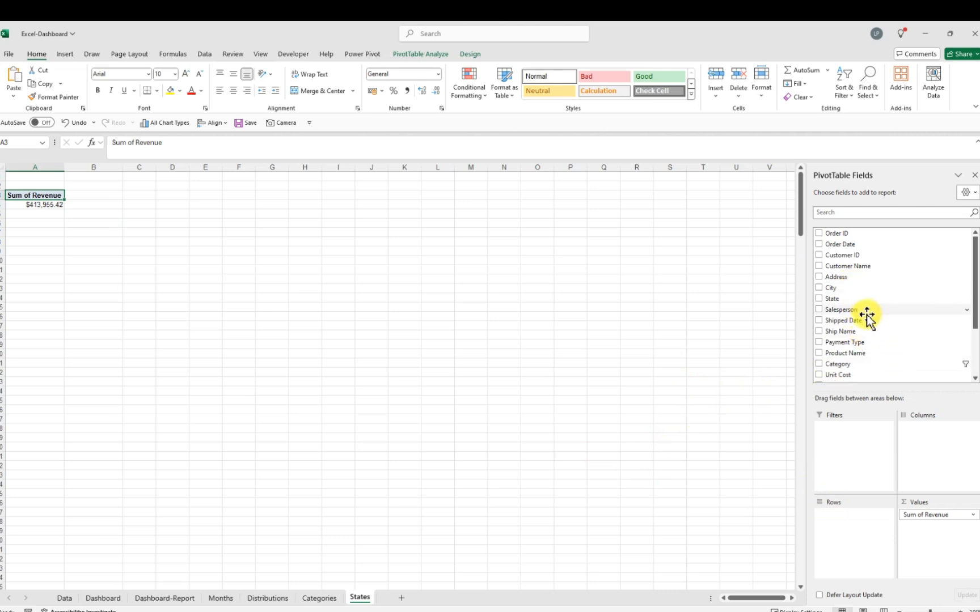
{"action": "left_click_drag", "start_coordinate": [840, 299], "coordinate": [839, 521]}
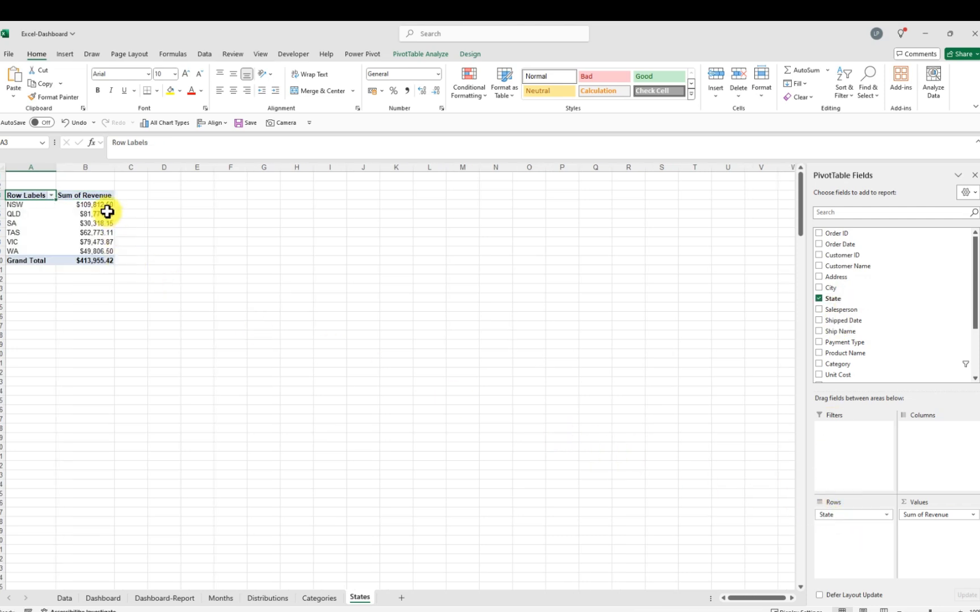
Remove the decimal places from the state revenue values
{"action": "left_click_drag", "start_coordinate": [103, 204], "coordinate": [97, 250]}
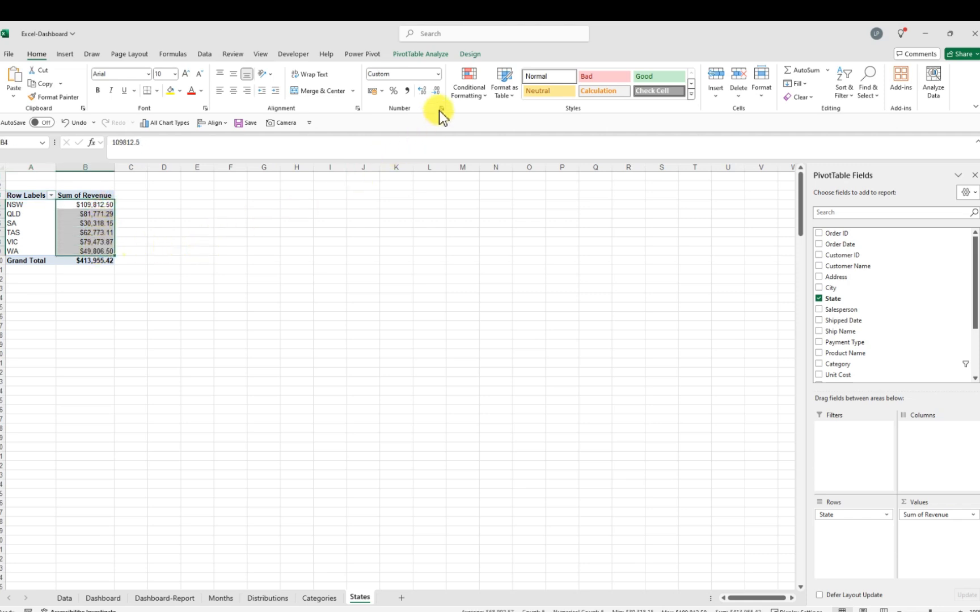
{"action": "left_click", "coordinate": [440, 92]}
{"action": "left_click", "coordinate": [440, 93]}
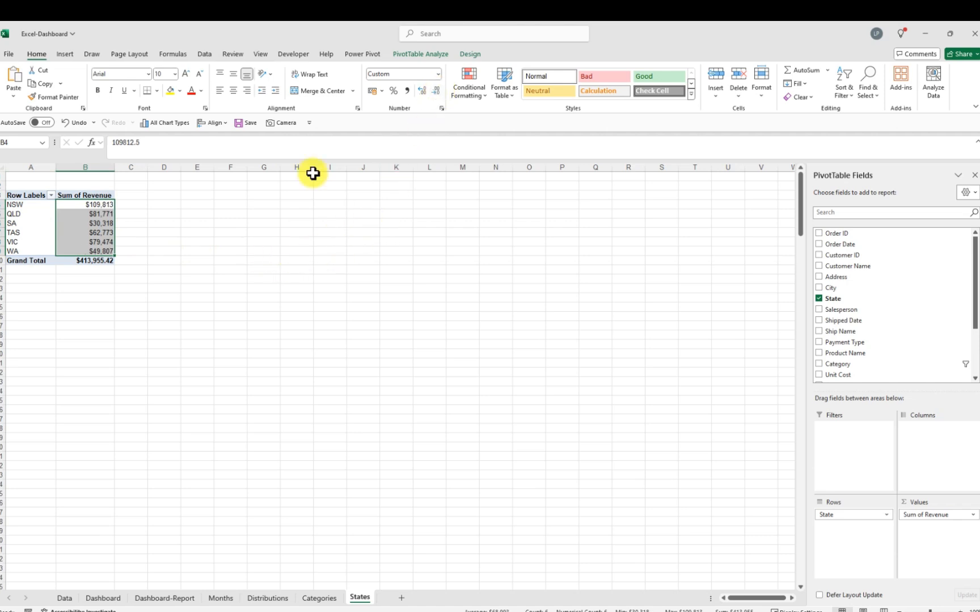
Insert a clustered column PivotChart and move it beside the PivotTable
{"action": "left_click", "coordinate": [66, 55]}
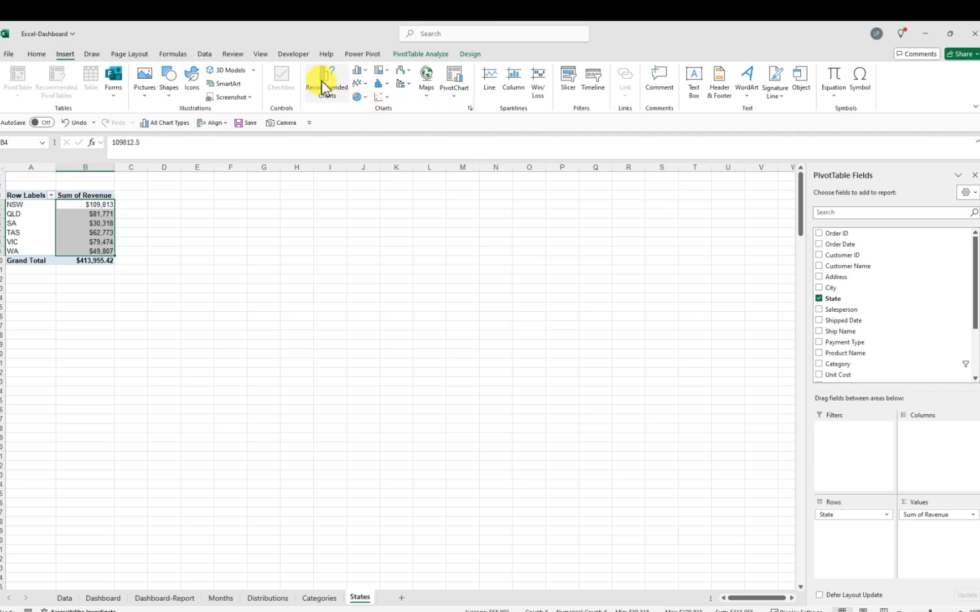
{"action": "left_click", "coordinate": [470, 109]}
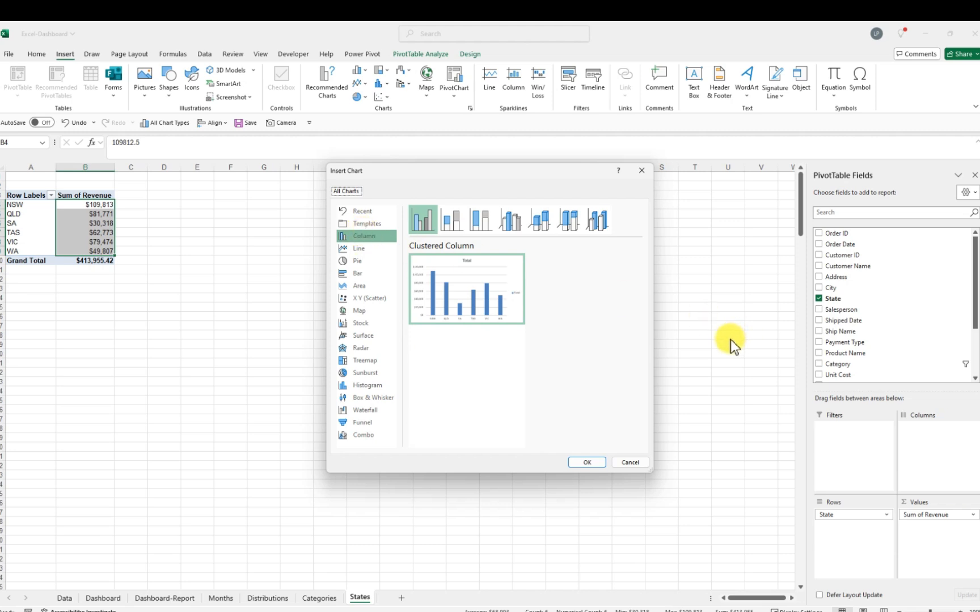
{"action": "left_click", "coordinate": [587, 462]}
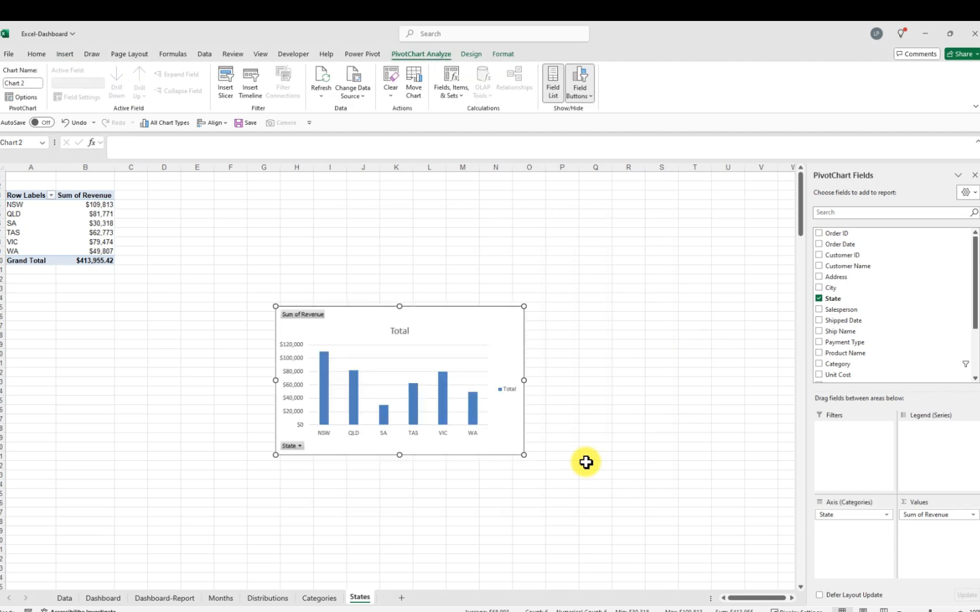
{"action": "left_click_drag", "start_coordinate": [453, 310], "coordinate": [315, 184]}
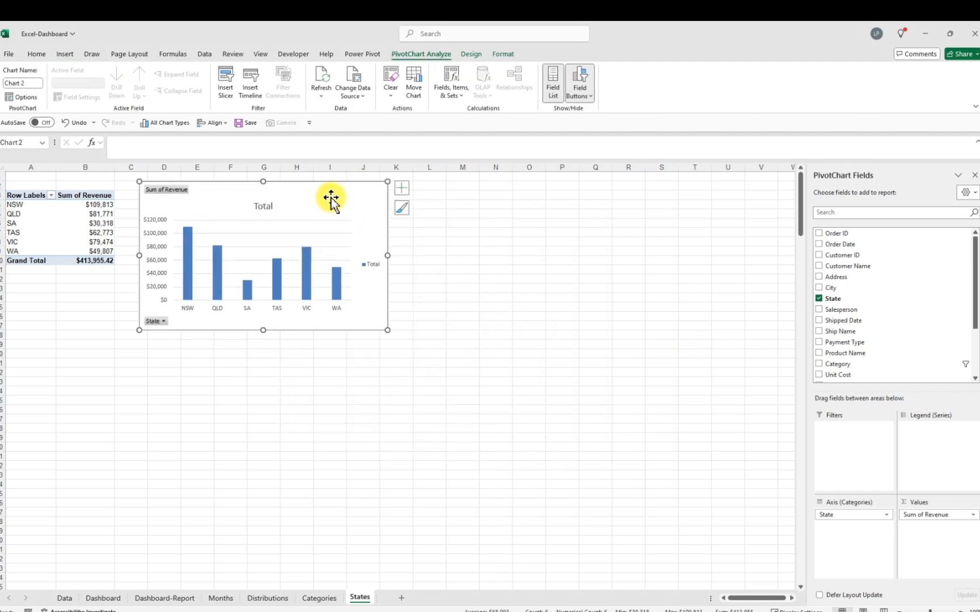
Hide all field buttons on the chart and delete its vertical axis
{"action": "right_click", "coordinate": [173, 190]}
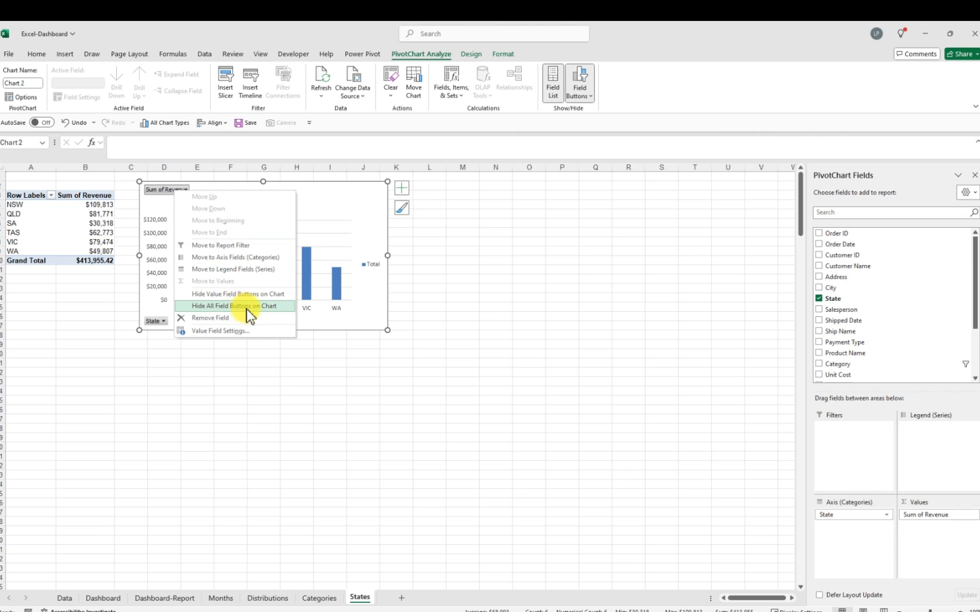
{"action": "left_click", "coordinate": [251, 309]}
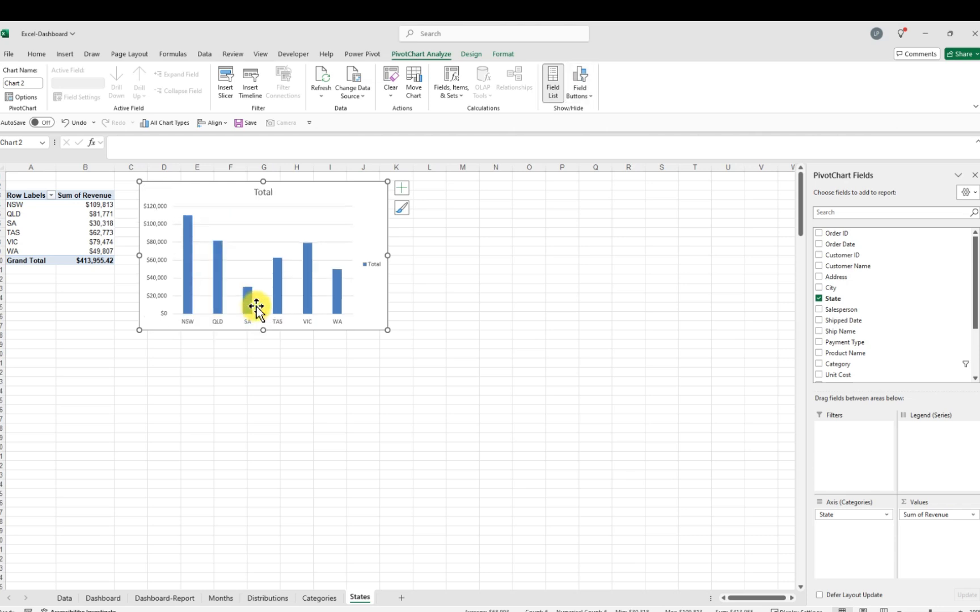
{"action": "left_click", "coordinate": [159, 250]}
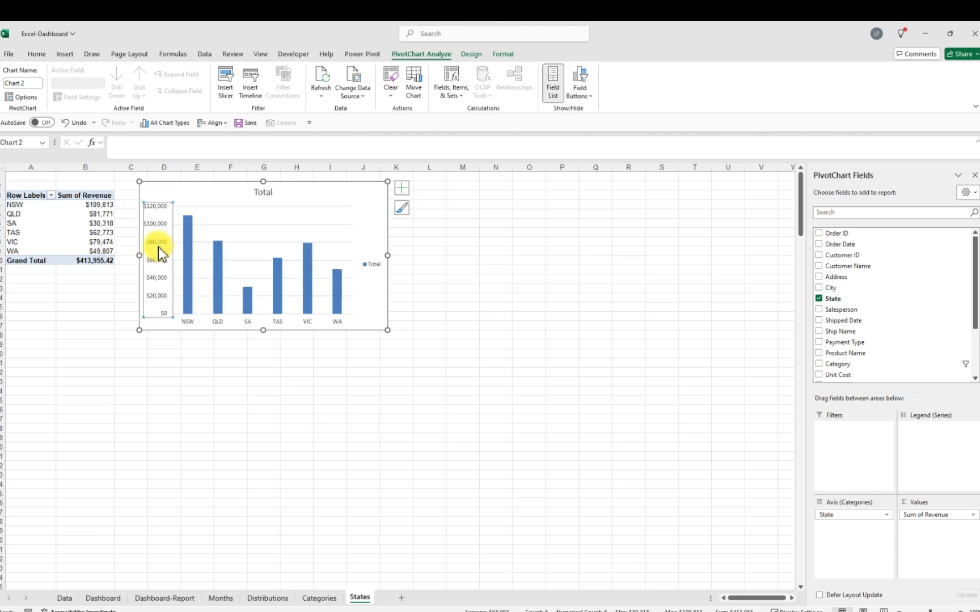
{"action": "key", "text": "Delete"}
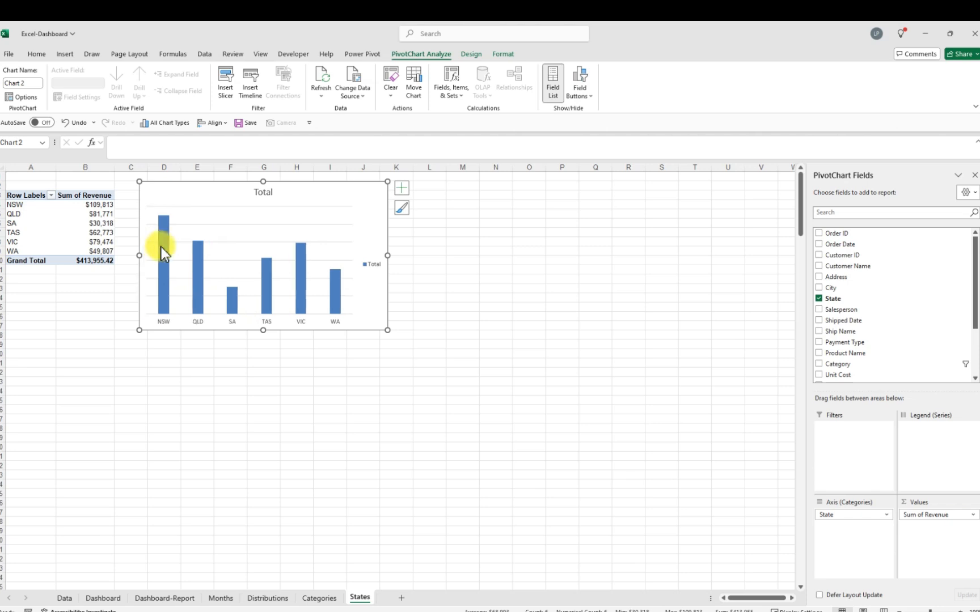
Delete the chart's gridlines and legend
{"action": "left_click", "coordinate": [233, 206]}
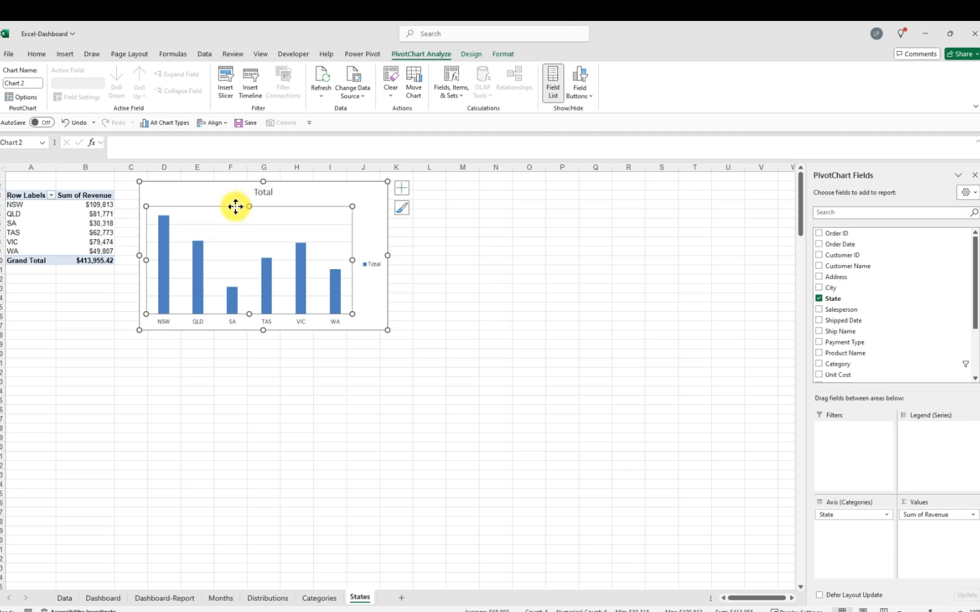
{"action": "left_click", "coordinate": [242, 225]}
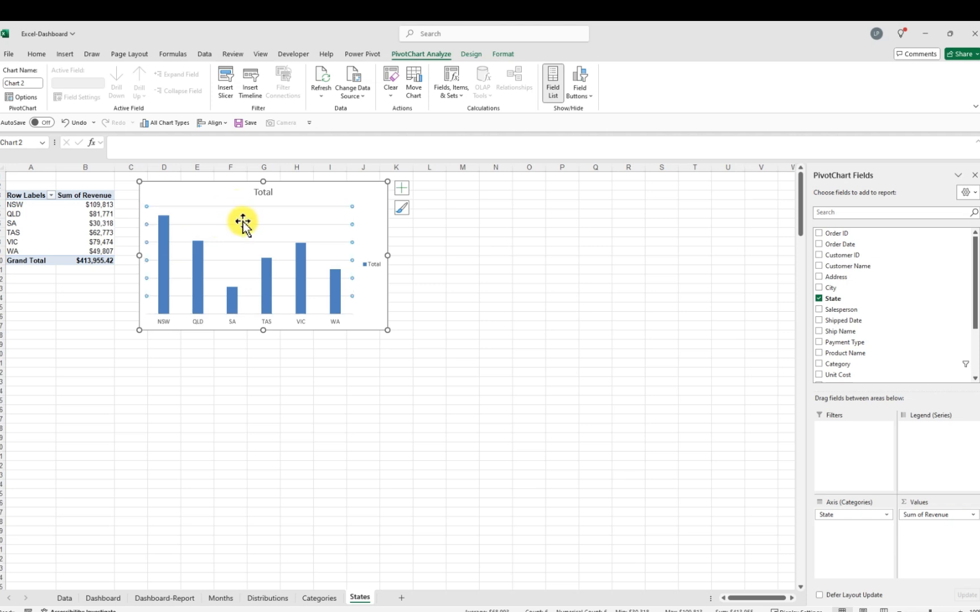
{"action": "key", "text": "Delete"}
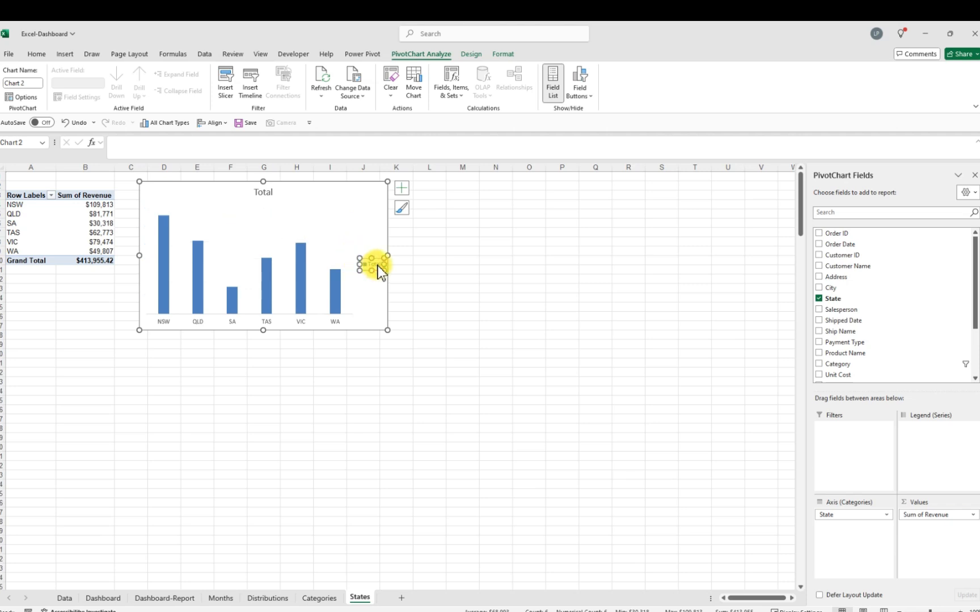
{"action": "key", "text": "Delete"}
Retitle the chart Revenue by State
{"action": "left_click", "coordinate": [263, 192]}
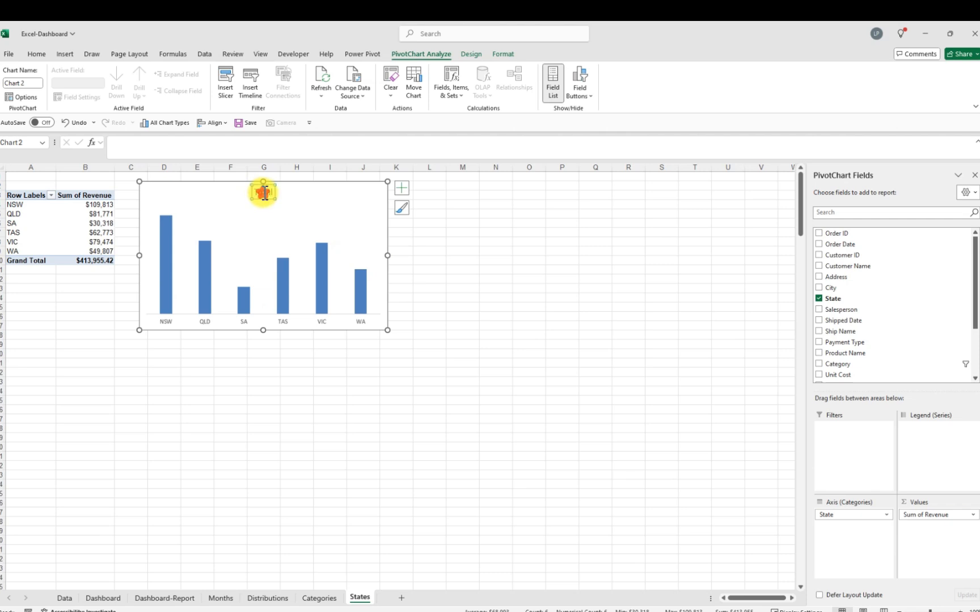
{"action": "double_click", "coordinate": [265, 192]}
{"action": "left_click", "coordinate": [271, 193]}
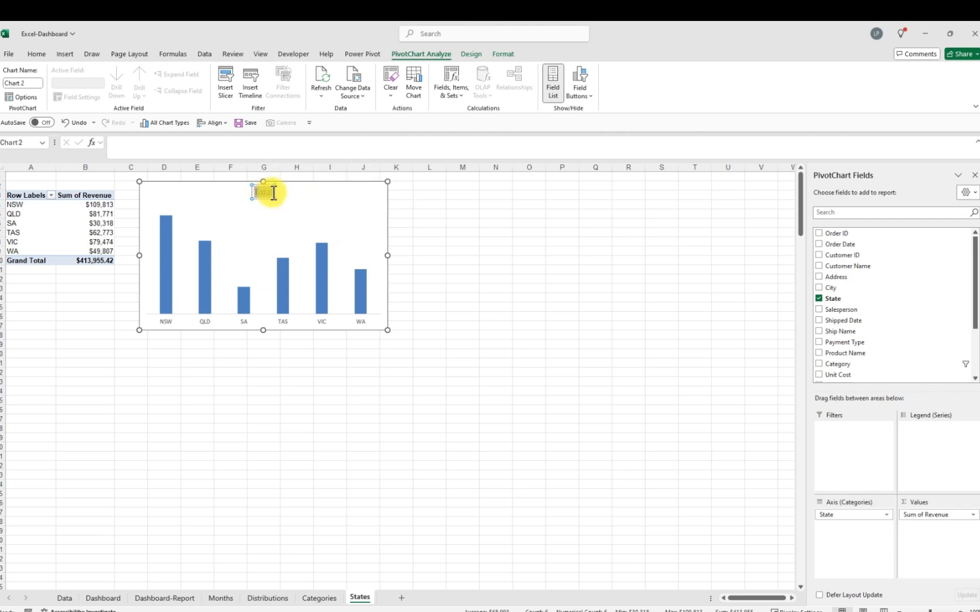
{"action": "left_click", "coordinate": [273, 193]}
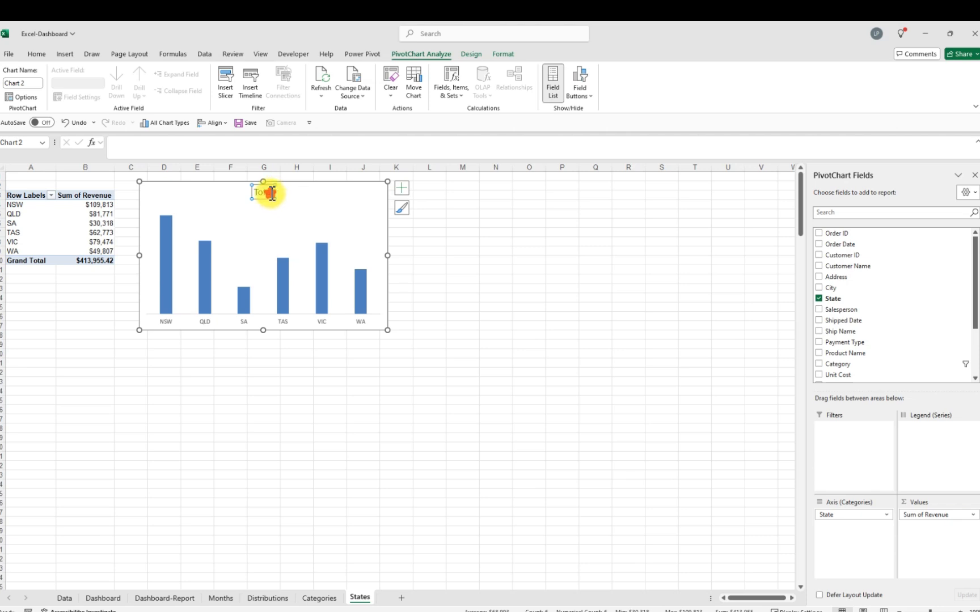
{"action": "left_click", "coordinate": [273, 193]}
{"action": "key", "text": "BackSpace"}
{"action": "key", "text": "BackSpace"}
{"action": "key", "text": "BackSpace"}
{"action": "key", "text": "BackSpace"}
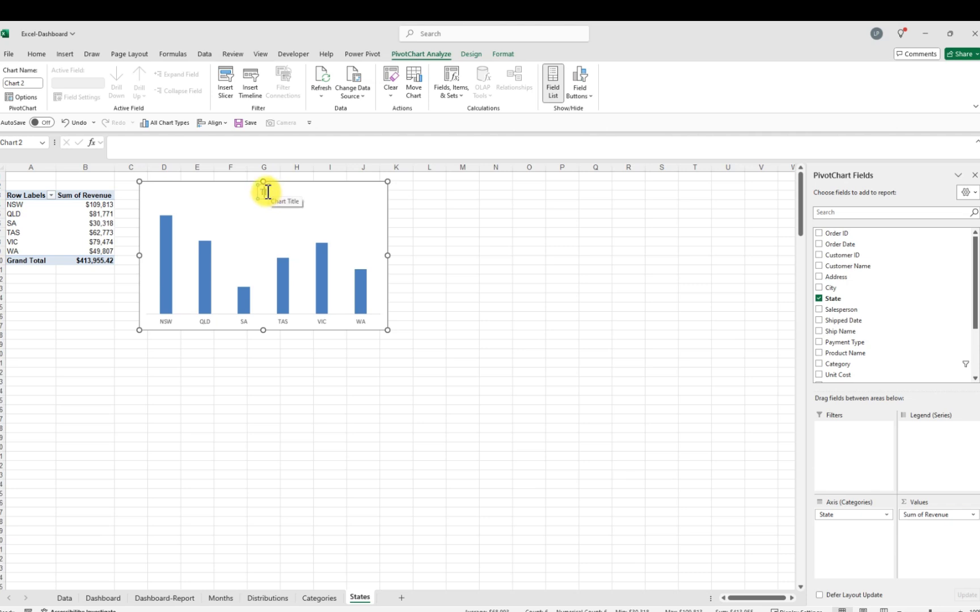
{"action": "left_click", "coordinate": [268, 191]}
{"action": "type", "text": "Revenue by State"}
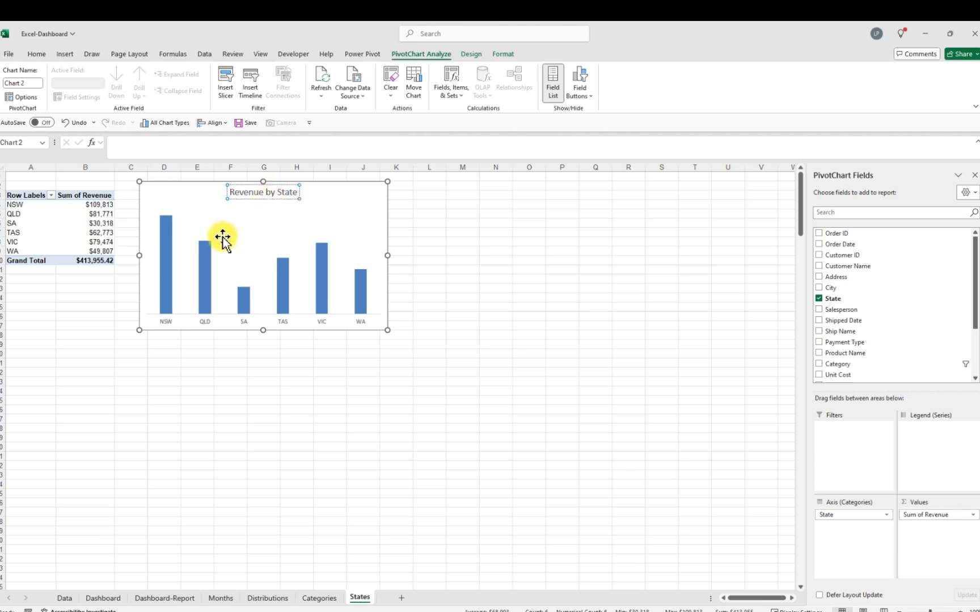
Add data labels to the column series
{"action": "left_click", "coordinate": [165, 221]}
{"action": "right_click", "coordinate": [167, 224]}
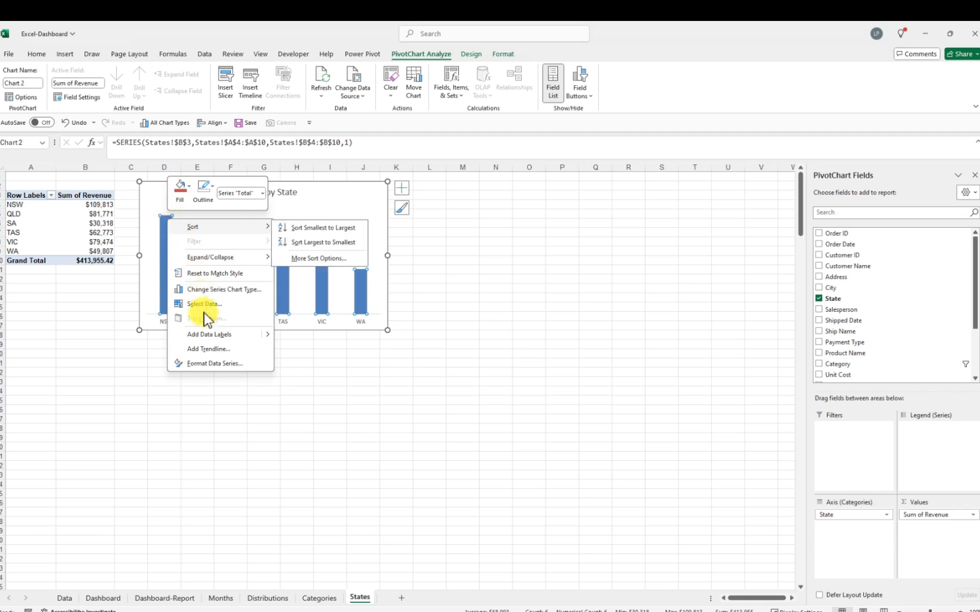
{"action": "left_click", "coordinate": [214, 337]}
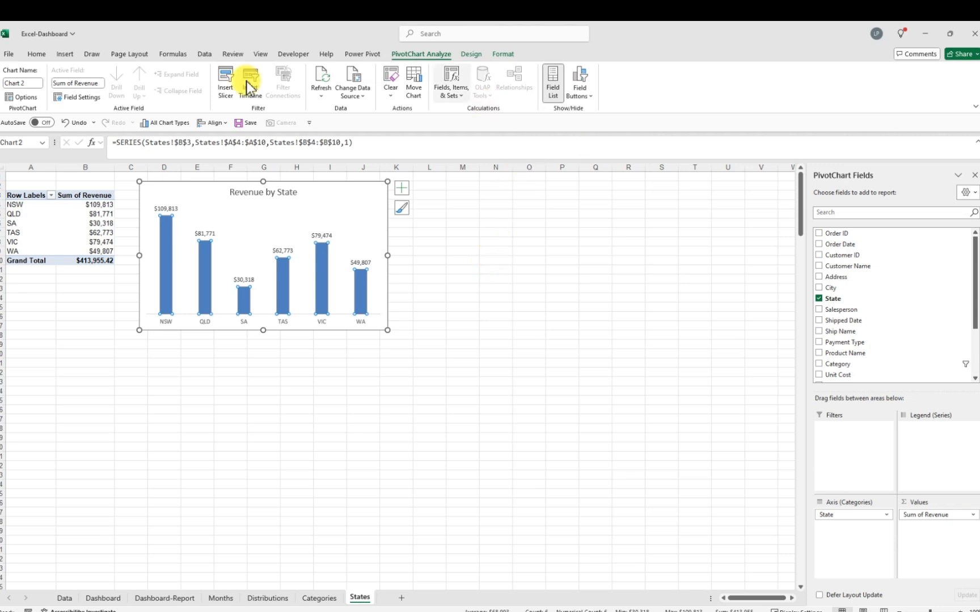
Sort the state revenue from largest to smallest
{"action": "left_click", "coordinate": [37, 55]}
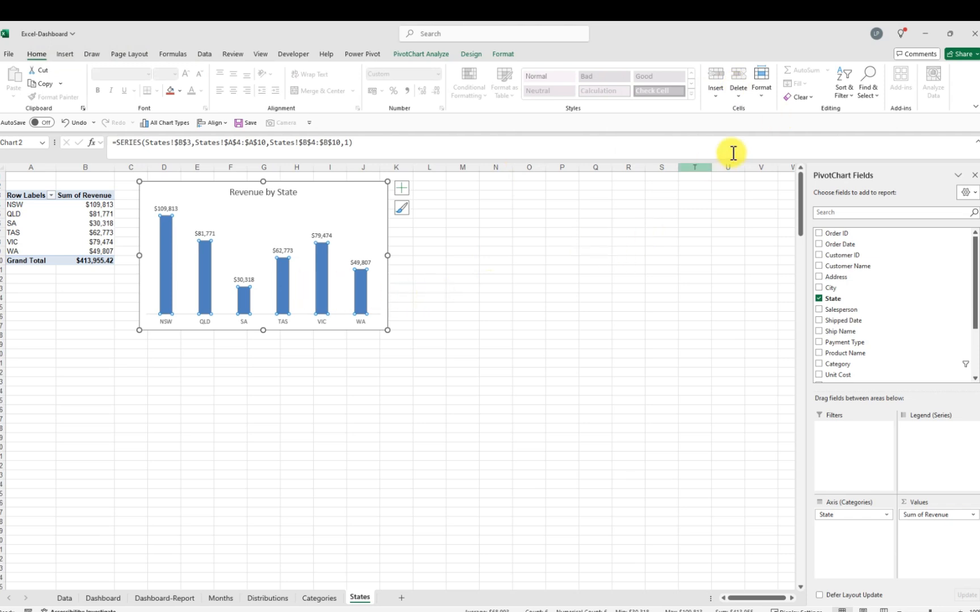
{"action": "left_click", "coordinate": [847, 97]}
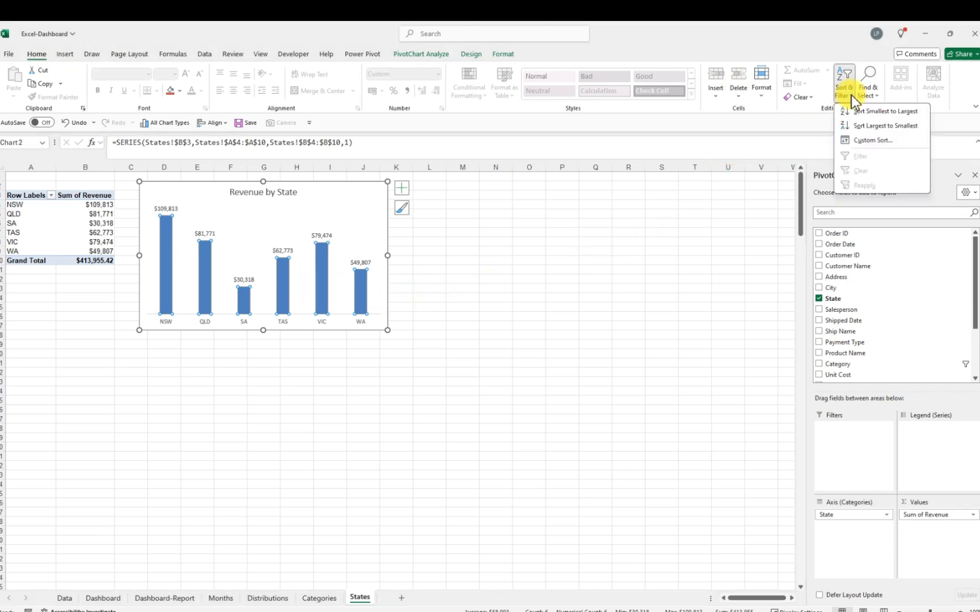
{"action": "left_click", "coordinate": [868, 126]}
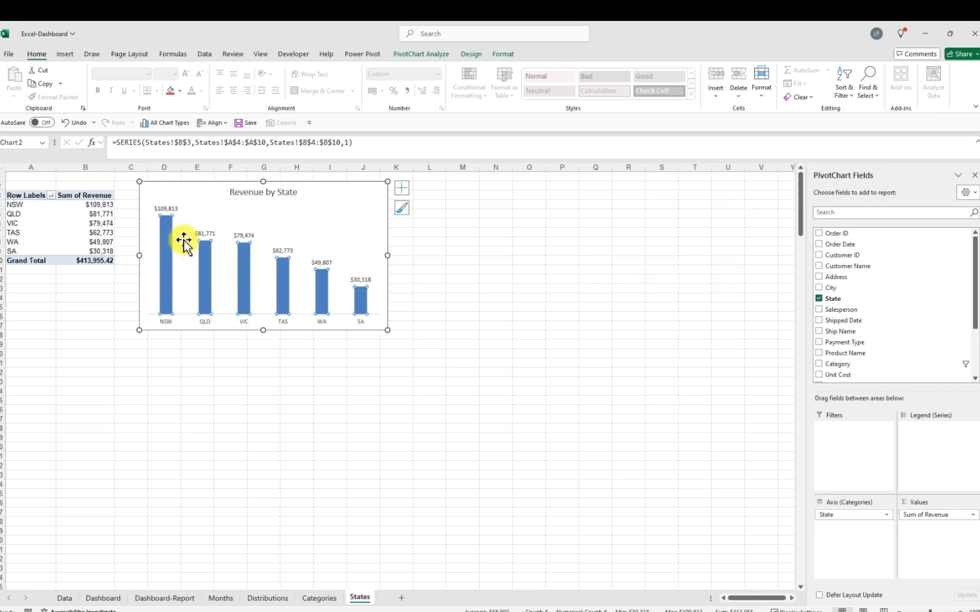
Duplicate the States worksheet and rename the copy Payments
{"action": "left_click", "coordinate": [451, 278]}
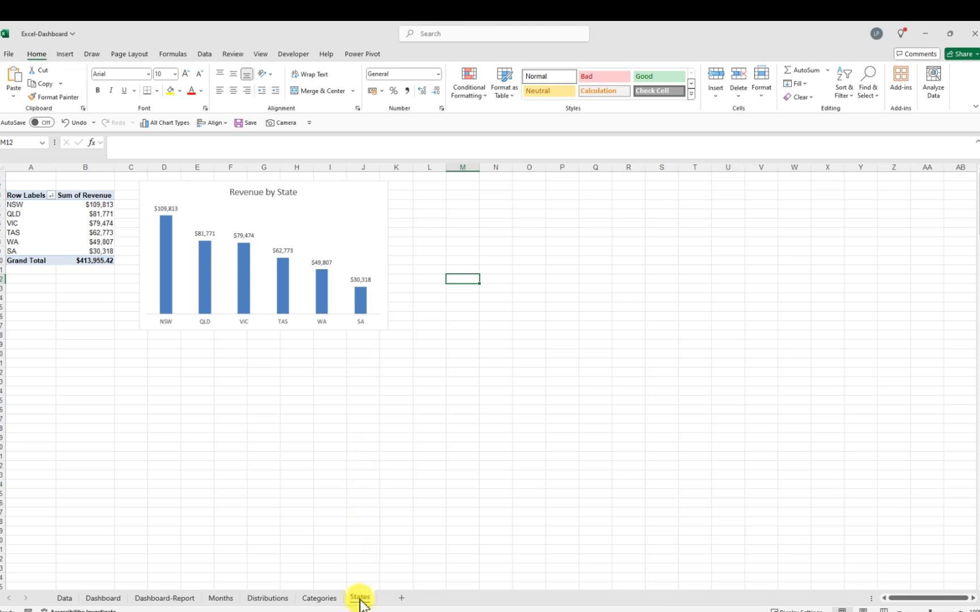
{"action": "left_click_drag", "start_coordinate": [357, 596], "coordinate": [402, 597]}
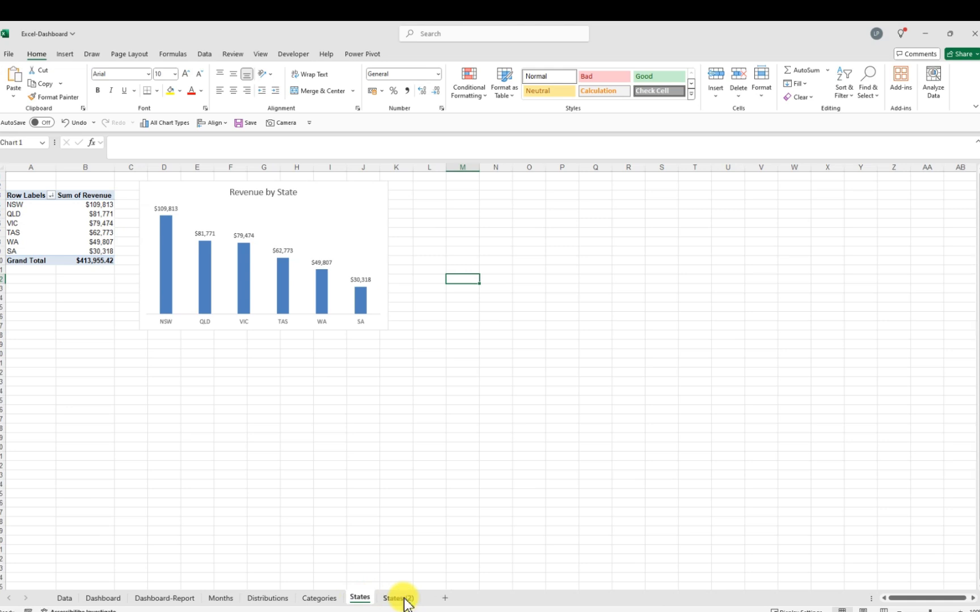
{"action": "double_click", "coordinate": [410, 599]}
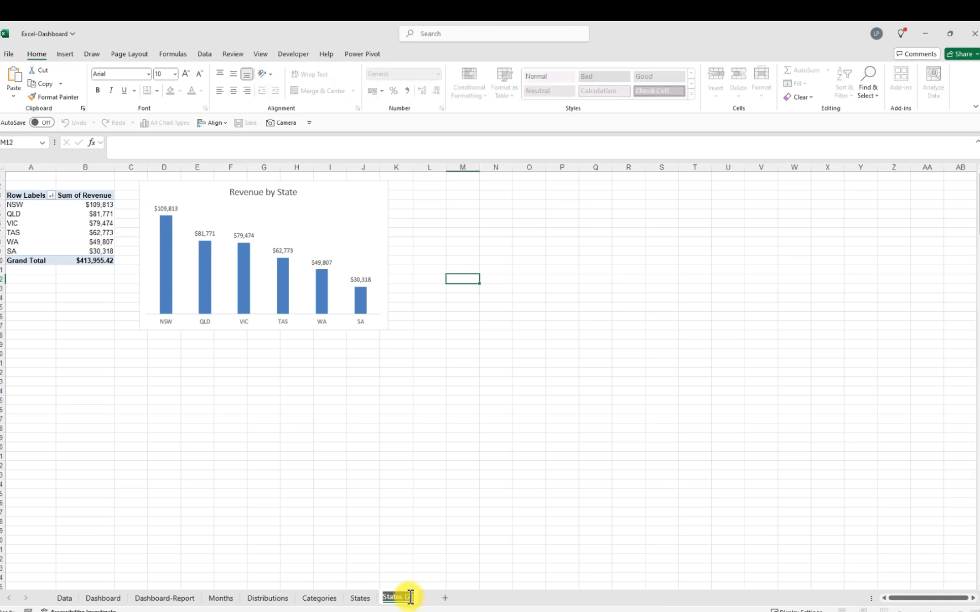
{"action": "key", "text": "BackSpace"}
{"action": "type", "text": "Payments"}
{"action": "key", "text": "Return"}
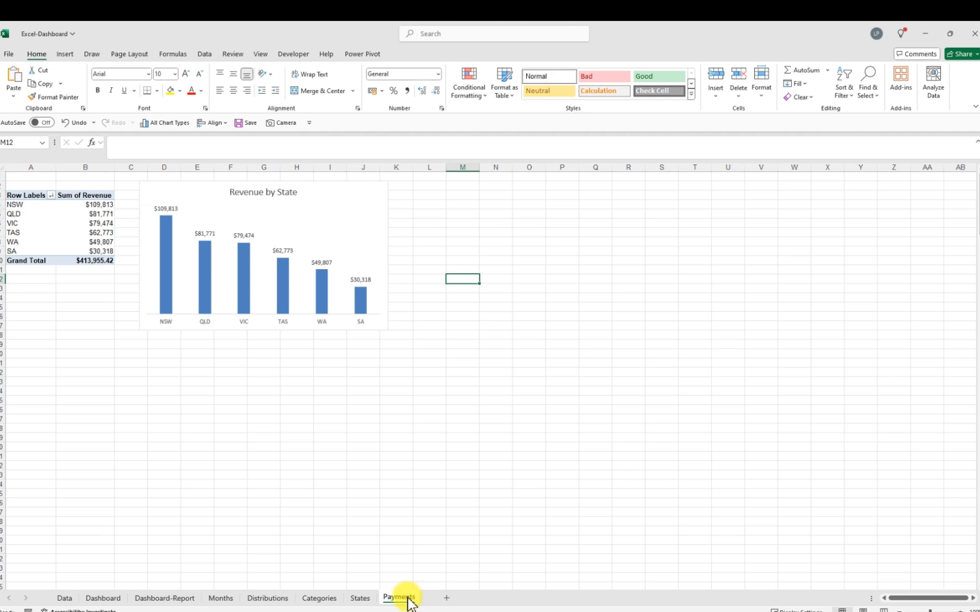
Delete the Payments worksheet
{"action": "right_click", "coordinate": [407, 602]}
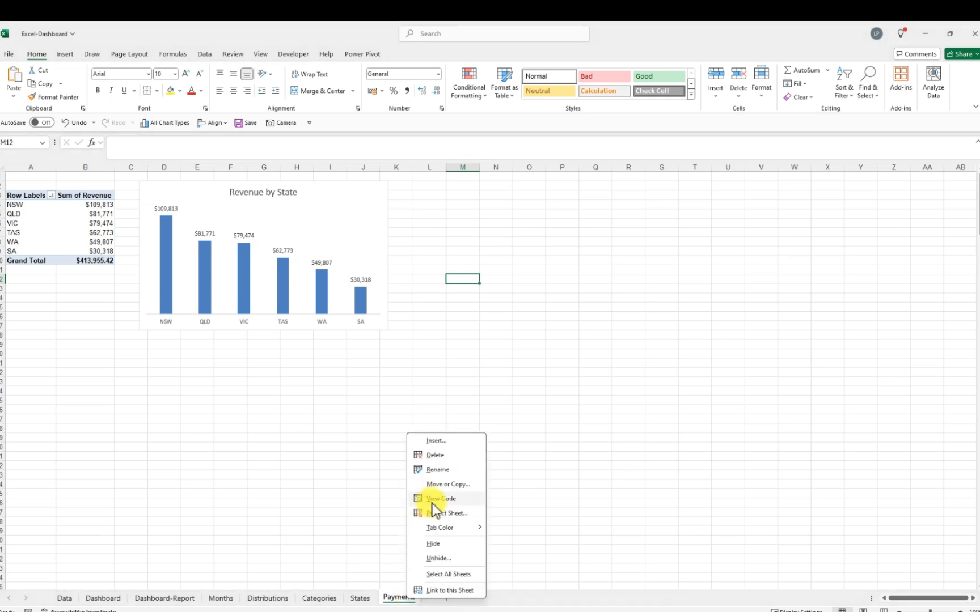
{"action": "left_click", "coordinate": [444, 455]}
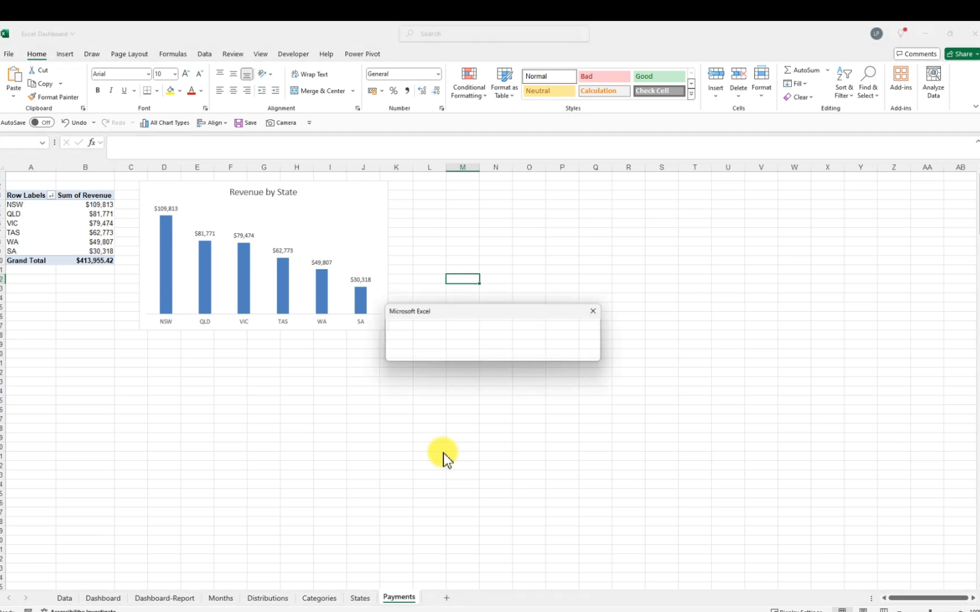
{"action": "left_click", "coordinate": [473, 352]}
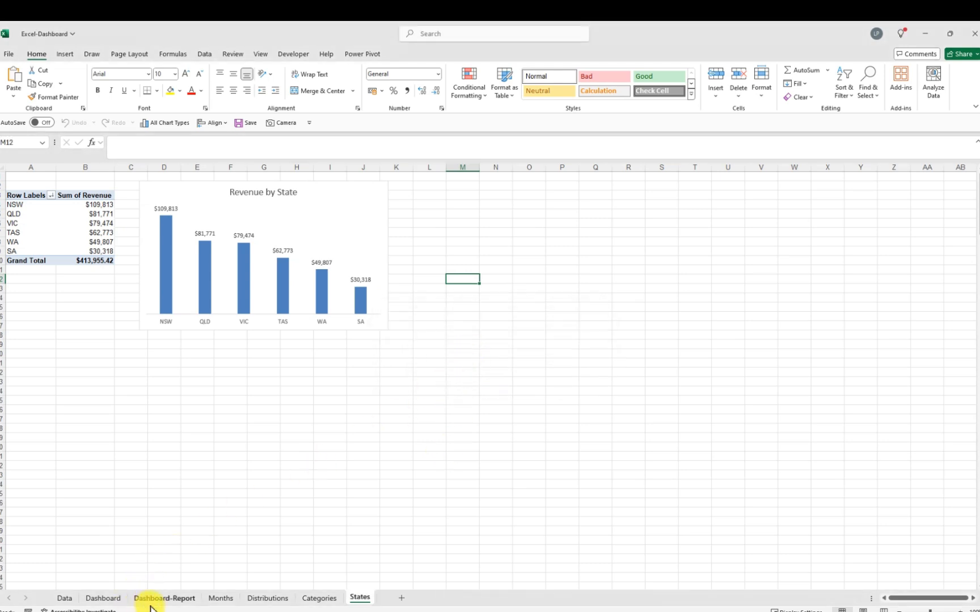
Duplicate the Months worksheet and rename the copy Payments
{"action": "left_click", "coordinate": [224, 601]}
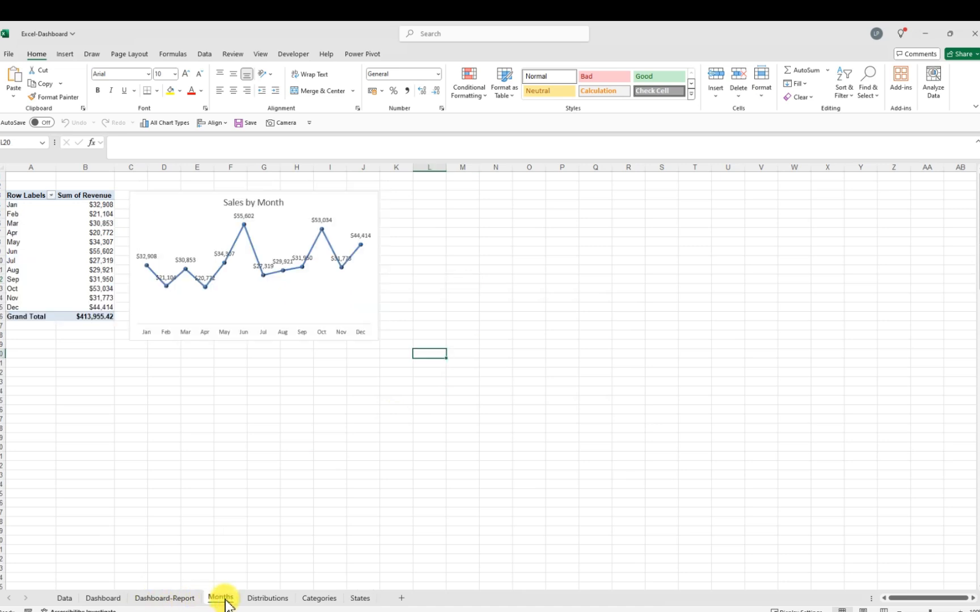
{"action": "mouse_move", "coordinate": [225, 604]}
{"action": "left_mouse_down"}
{"action": "mouse_move", "coordinate": [222, 597]}
{"action": "mouse_move", "coordinate": [398, 597]}
{"action": "left_mouse_up"}
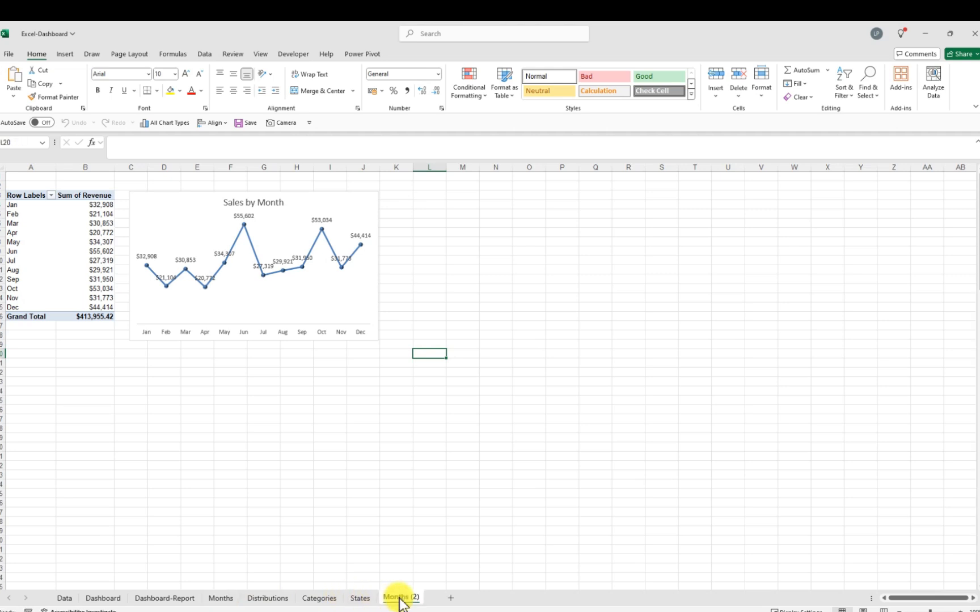
{"action": "double_click", "coordinate": [409, 599]}
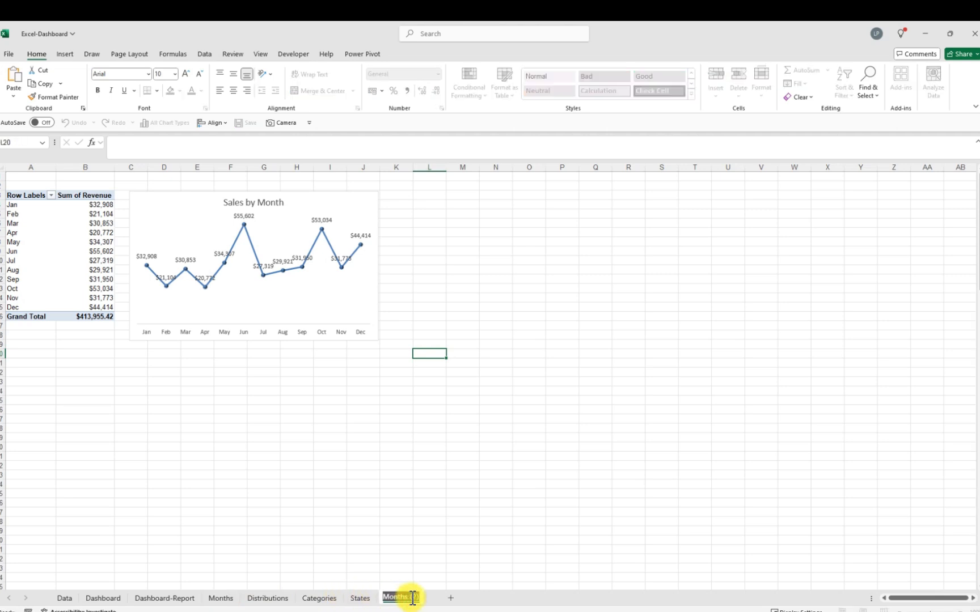
{"action": "key", "text": "BackSpace"}
{"action": "key", "text": "Return"}
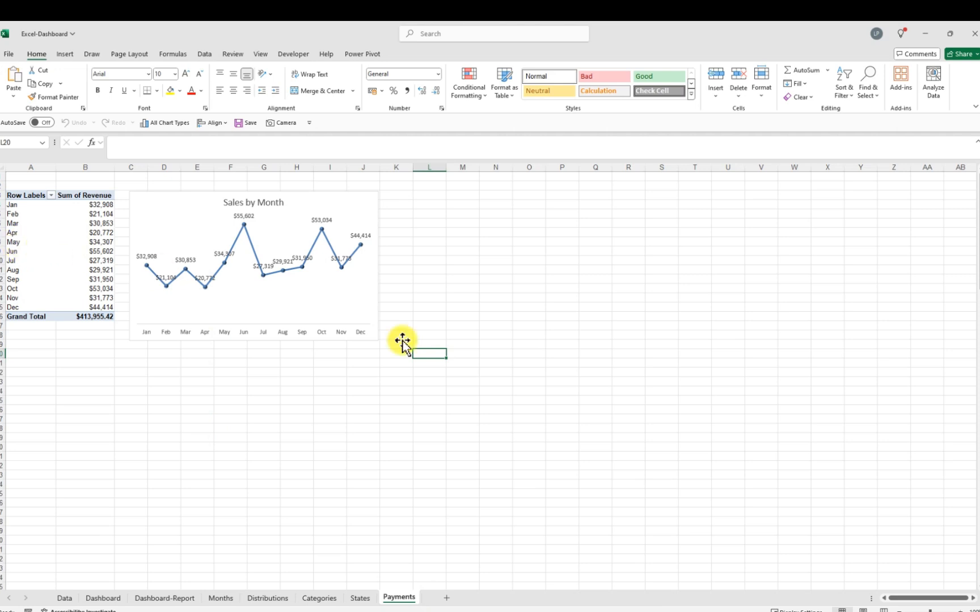
Replace the month rows in the PivotTable with the Payment Type field
{"action": "left_click", "coordinate": [12, 243]}
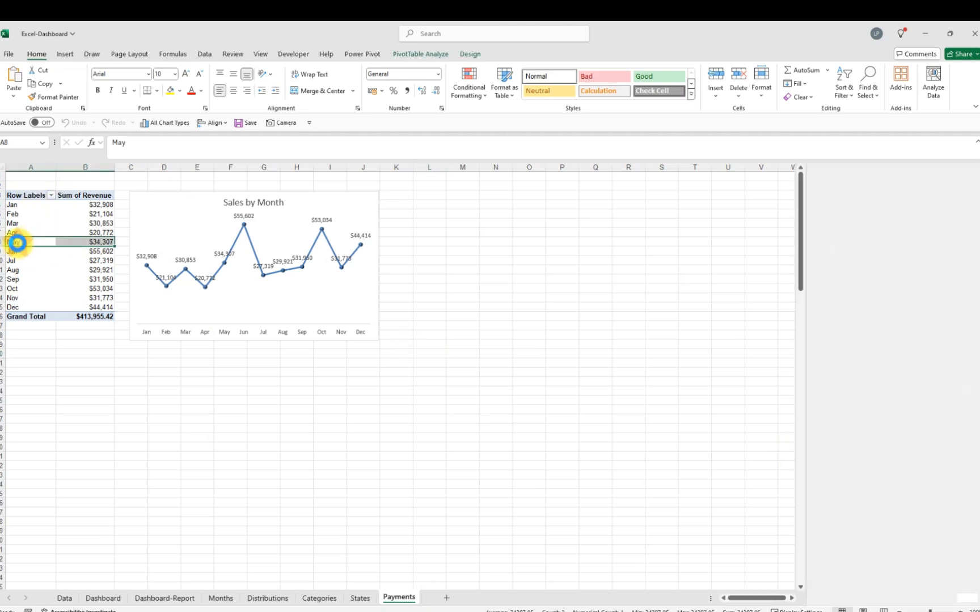
{"action": "left_click_drag", "start_coordinate": [830, 518], "coordinate": [663, 494]}
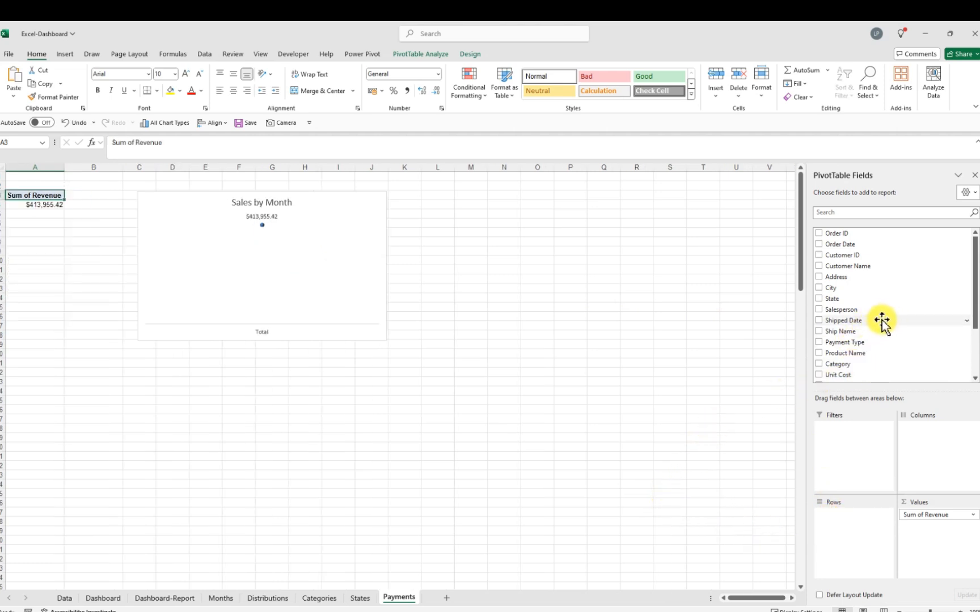
{"action": "scroll", "coordinate": [871, 287], "scroll_direction": "down", "scroll_amount": 1}
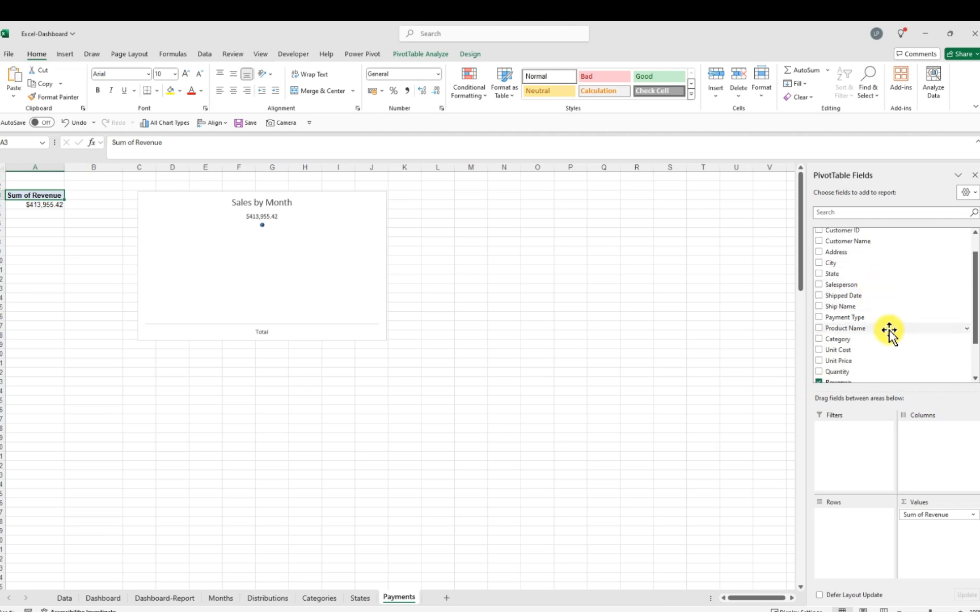
{"action": "left_click_drag", "start_coordinate": [857, 319], "coordinate": [842, 519]}
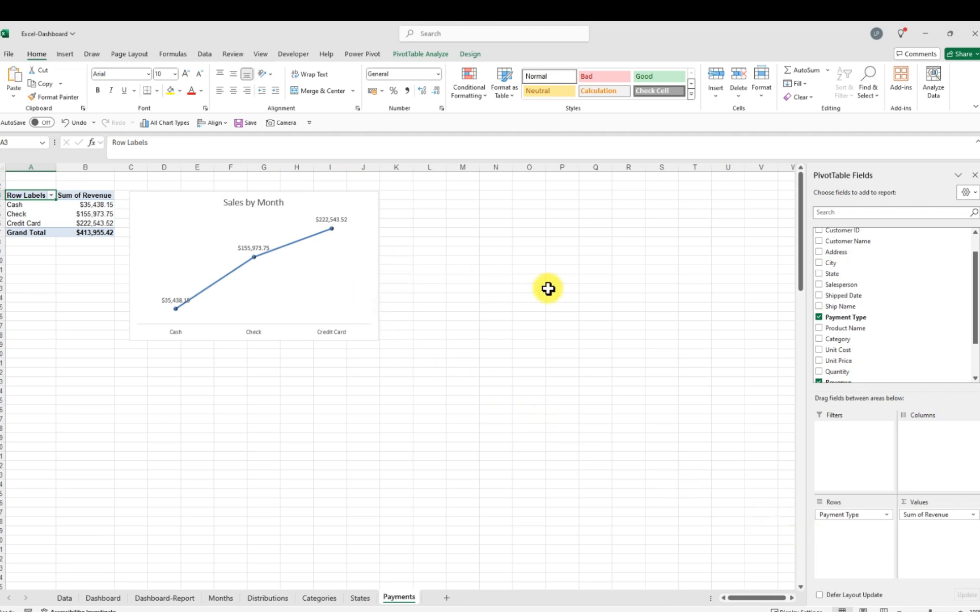
Remove the decimal places from the payment type revenue values
{"action": "left_click", "coordinate": [101, 204]}
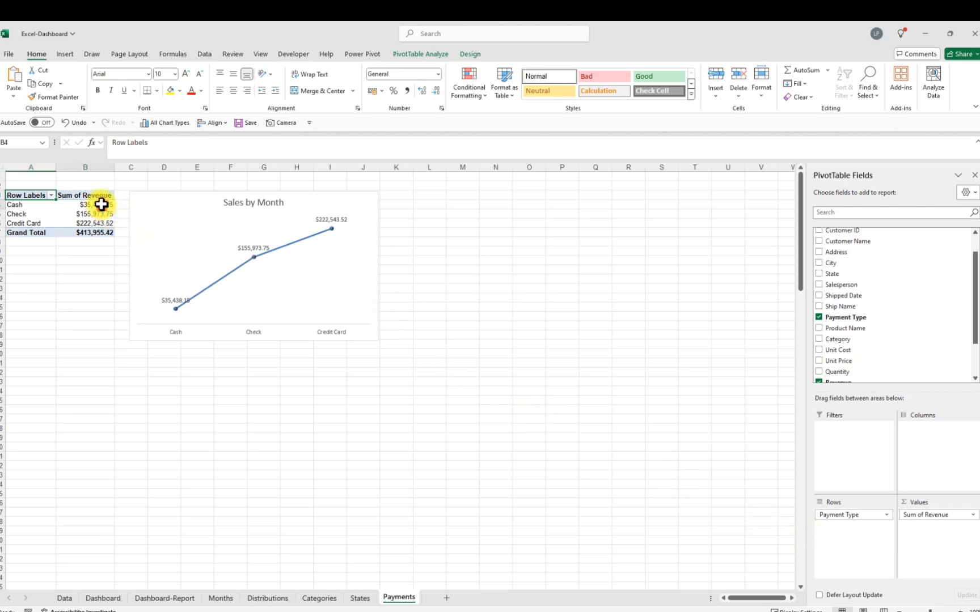
{"action": "left_click_drag", "start_coordinate": [102, 204], "coordinate": [102, 223]}
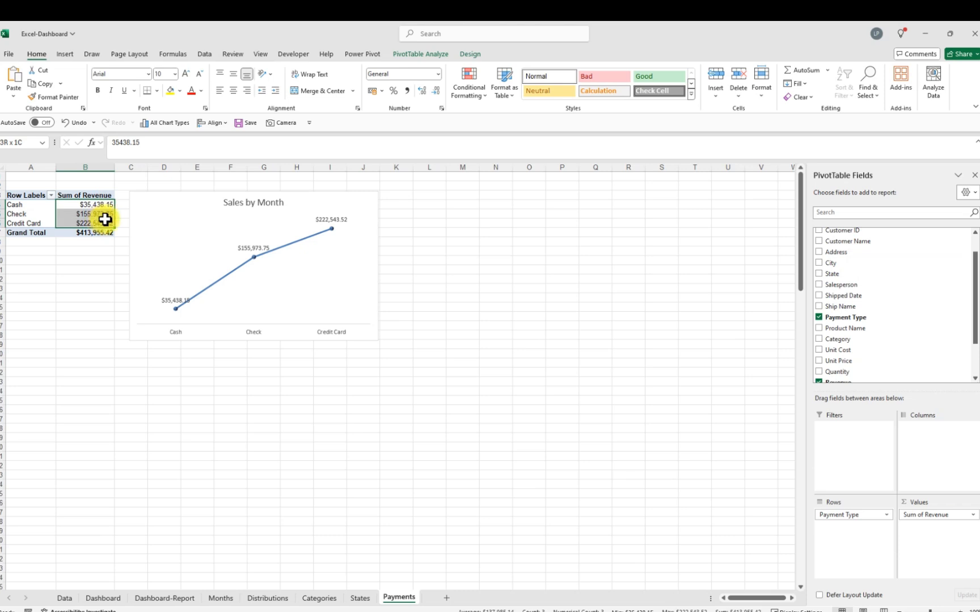
{"action": "left_click", "coordinate": [437, 92]}
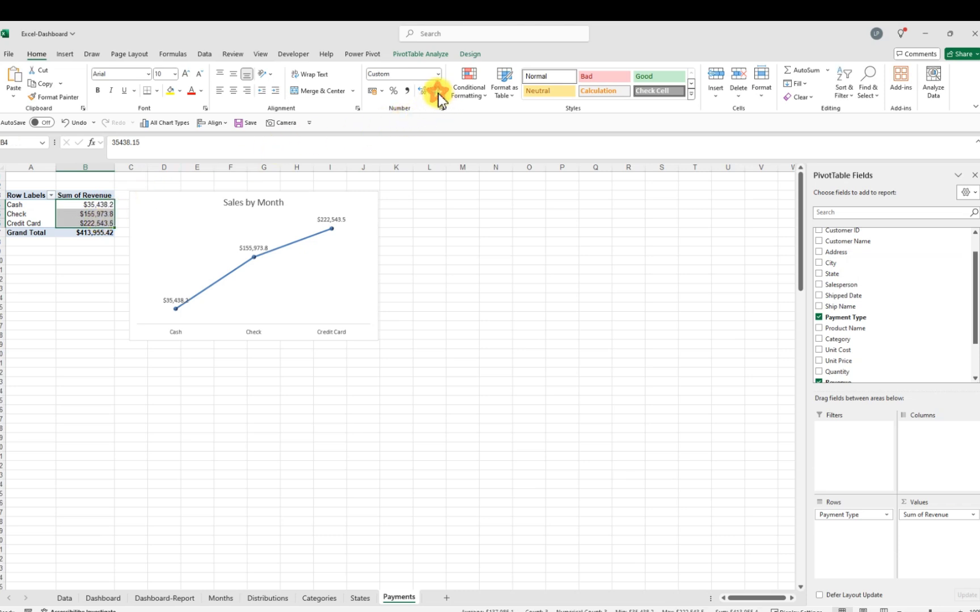
{"action": "left_click", "coordinate": [438, 94]}
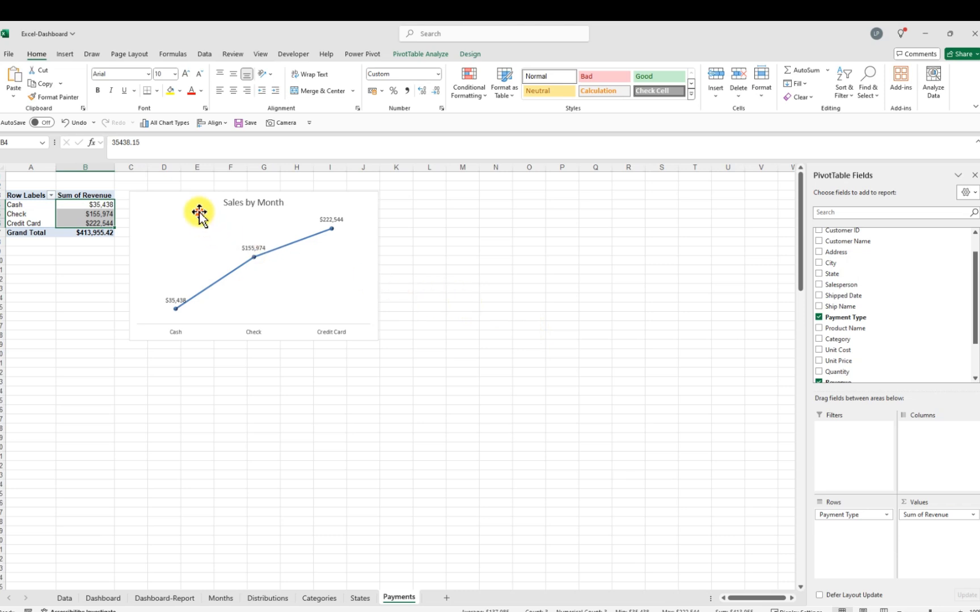
Retitle the chart Payment
{"action": "mouse_move", "coordinate": [199, 212]}
{"action": "left_mouse_down"}
{"action": "mouse_move", "coordinate": [197, 229]}
{"action": "mouse_move", "coordinate": [207, 210]}
{"action": "mouse_move", "coordinate": [192, 203]}
{"action": "left_mouse_up"}
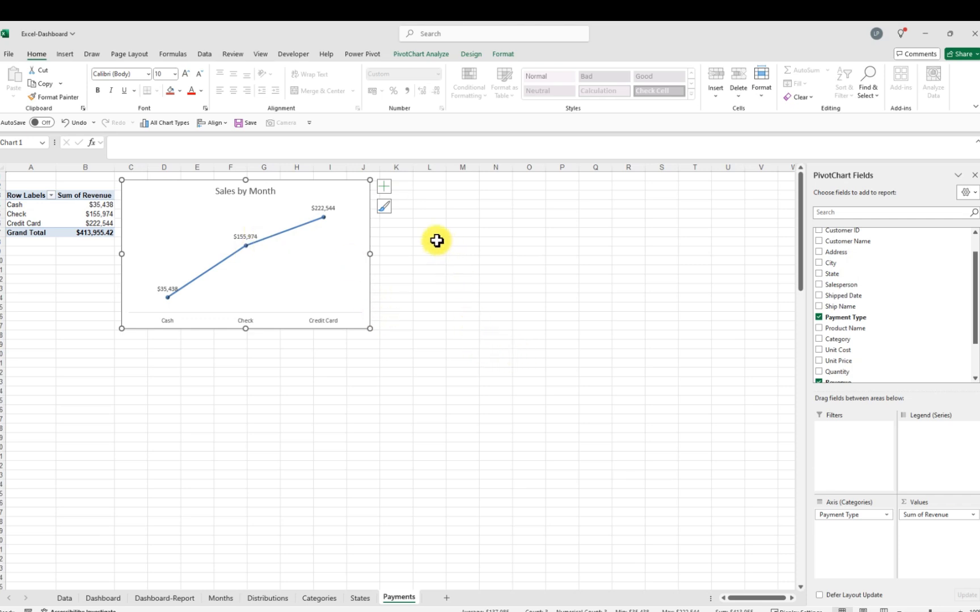
{"action": "left_click", "coordinate": [248, 196]}
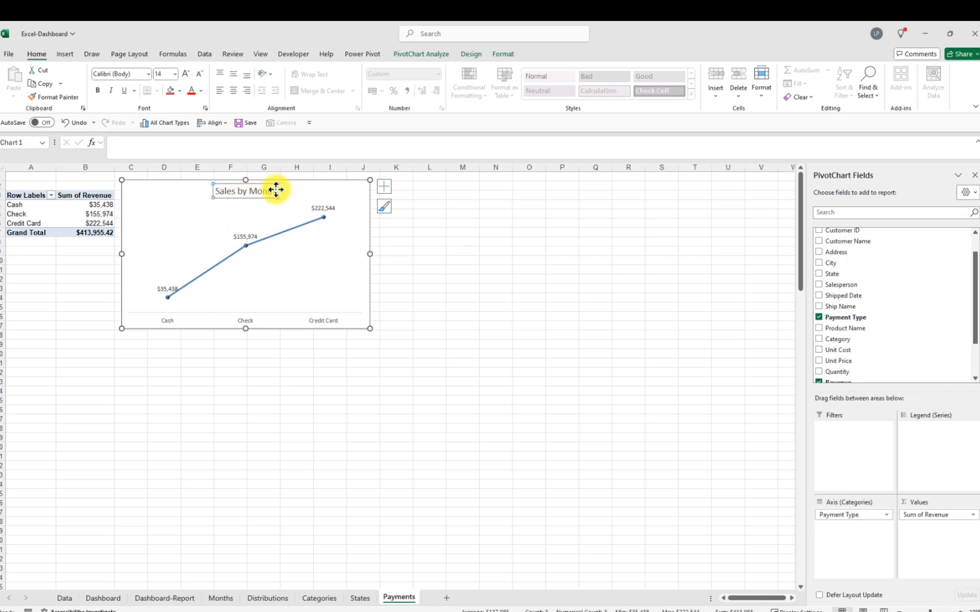
{"action": "left_click_drag", "start_coordinate": [275, 193], "coordinate": [214, 192]}
{"action": "key", "text": "Delete"}
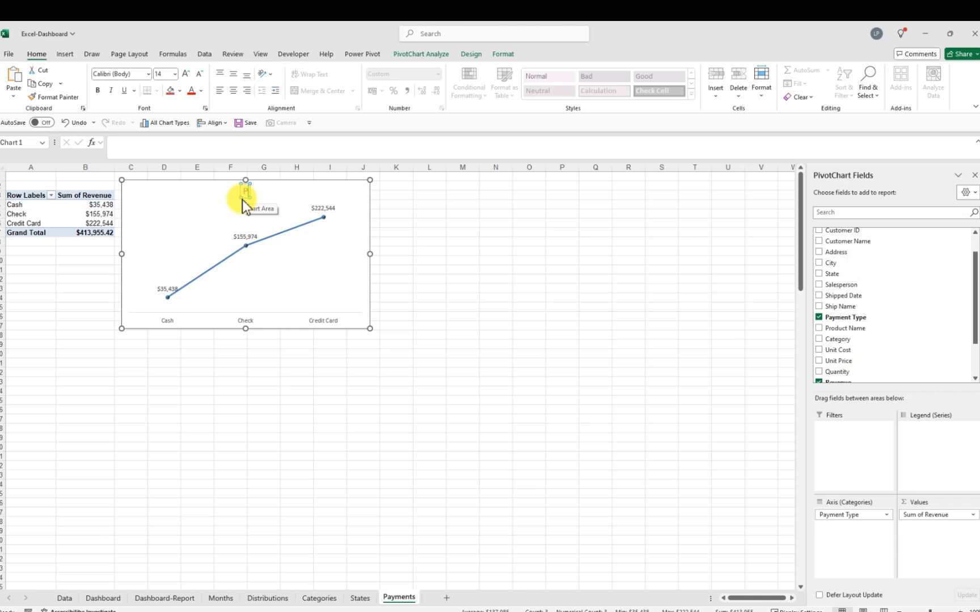
{"action": "type", "text": "Payment"}
{"action": "key", "text": "Return"}
{"action": "key", "text": "BackSpace"}
{"action": "left_click", "coordinate": [455, 272]}
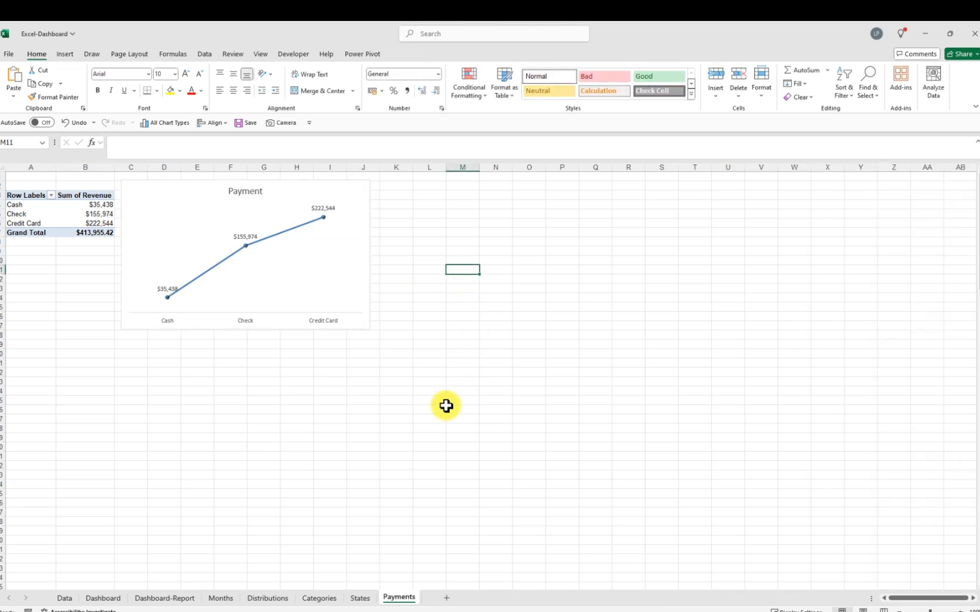
Duplicate the Categories worksheet and rename the copy Sales Person
{"action": "left_click", "coordinate": [318, 598]}
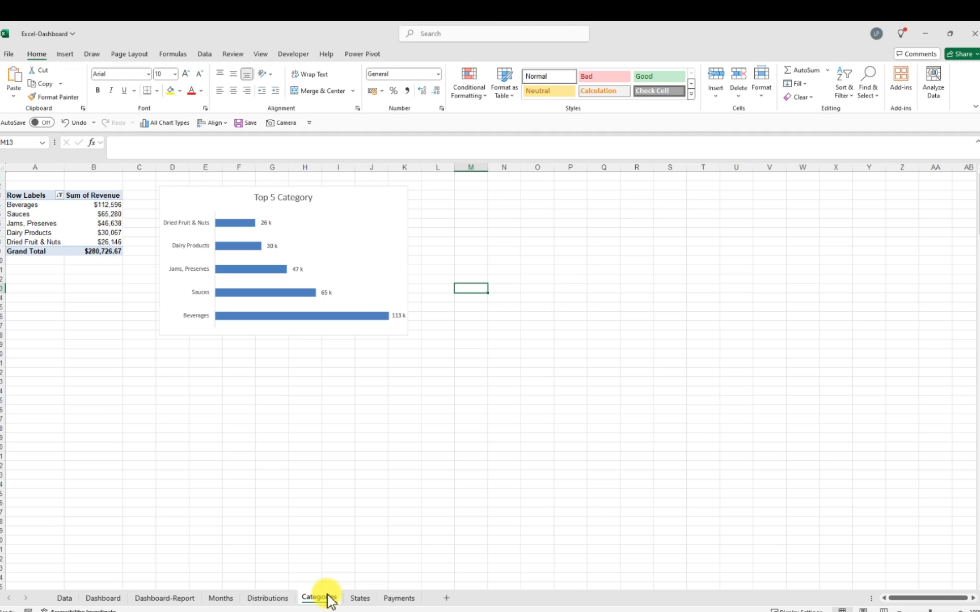
{"action": "left_click_drag", "start_coordinate": [324, 598], "coordinate": [436, 599]}
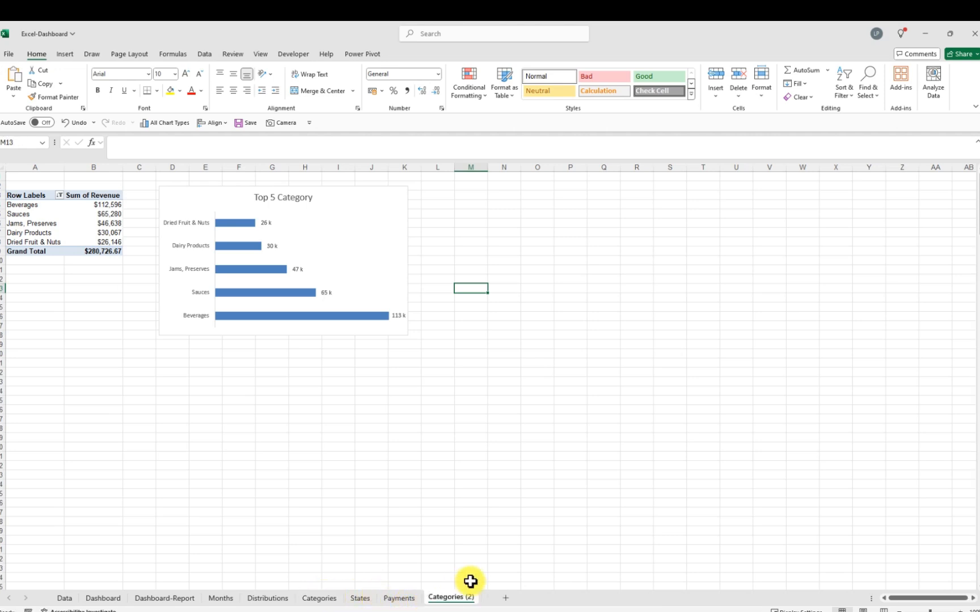
{"action": "double_click", "coordinate": [471, 598]}
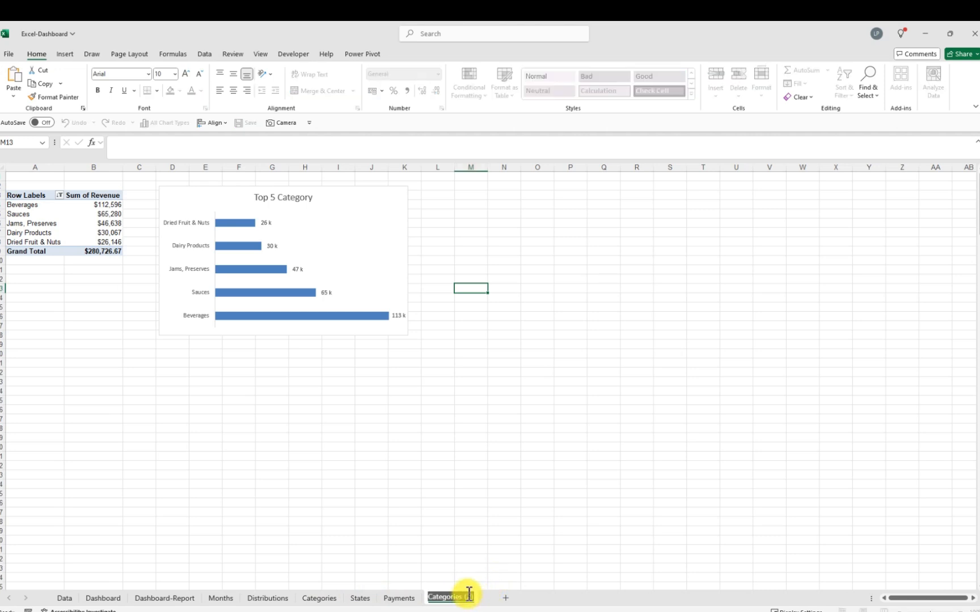
{"action": "key", "text": "BackSpace"}
{"action": "key", "text": "Return"}
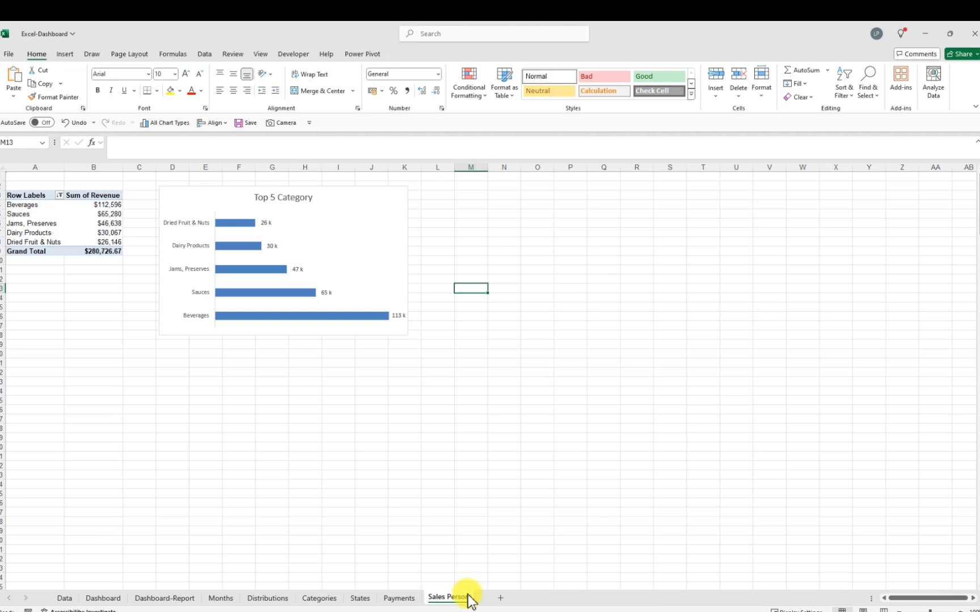
Remove the Category field from the PivotTable rows
{"action": "left_click", "coordinate": [26, 224]}
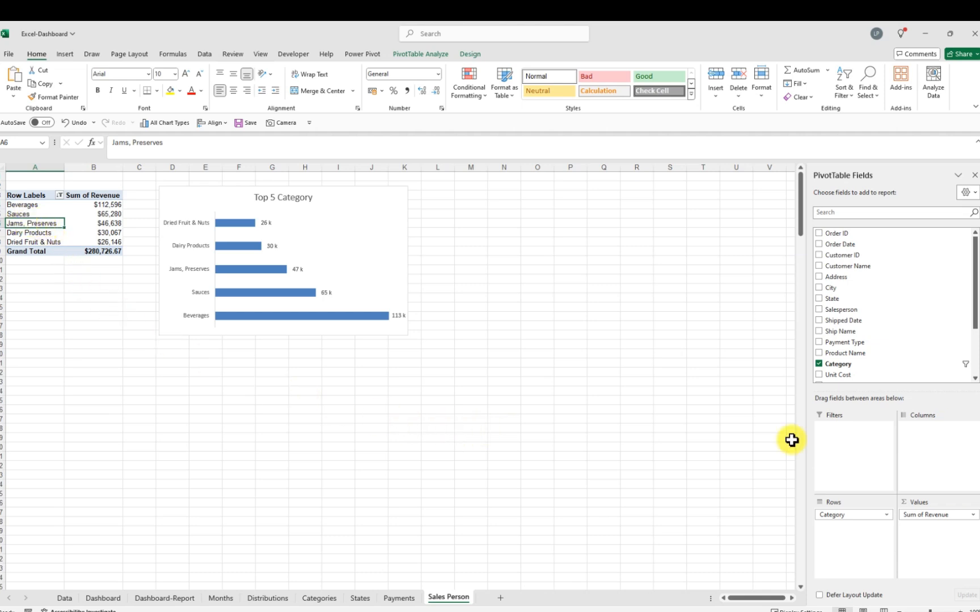
{"action": "left_click_drag", "start_coordinate": [836, 515], "coordinate": [584, 477]}
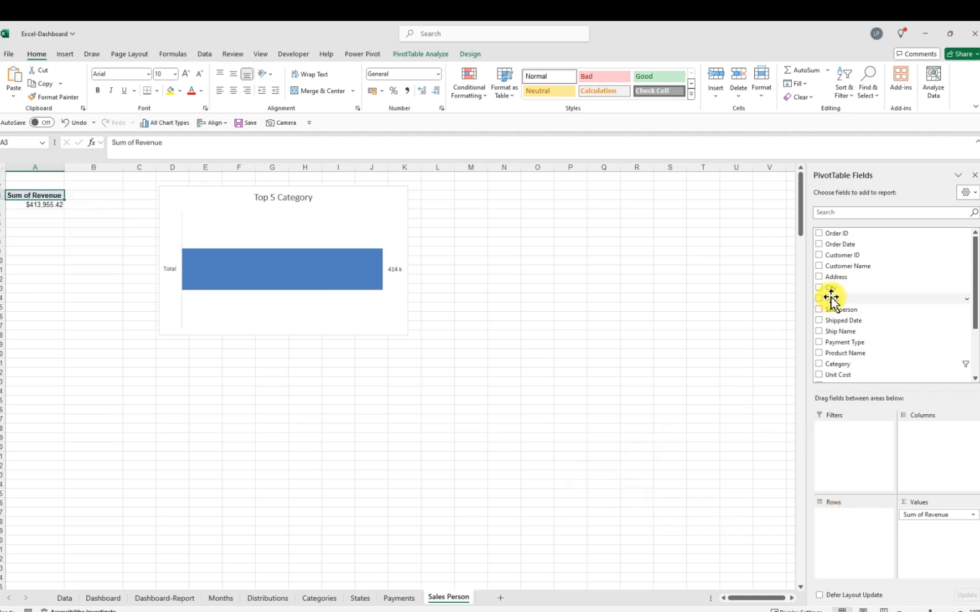
{"action": "left_click_drag", "start_coordinate": [828, 298], "coordinate": [834, 521]}
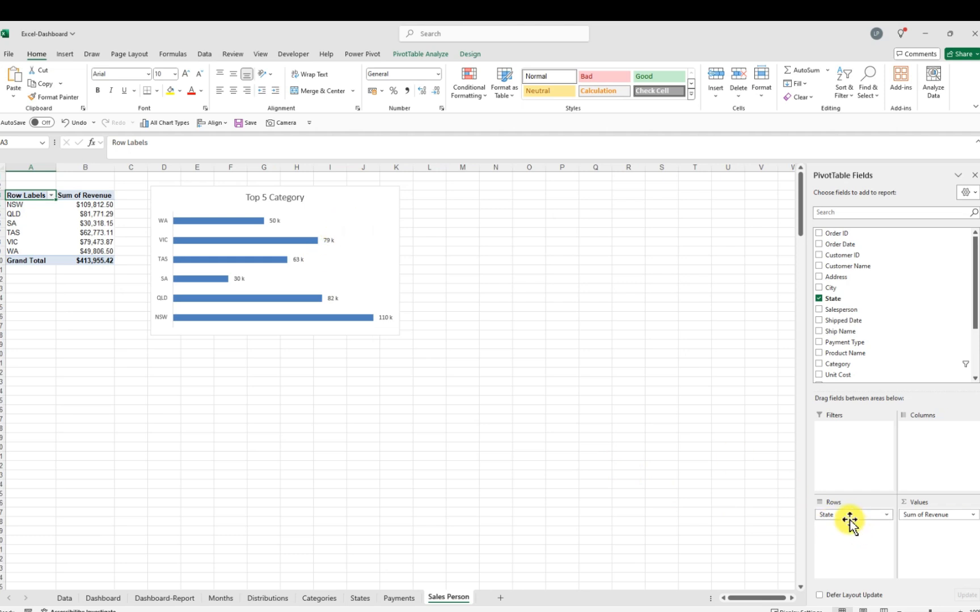
{"action": "left_click_drag", "start_coordinate": [846, 516], "coordinate": [600, 474]}
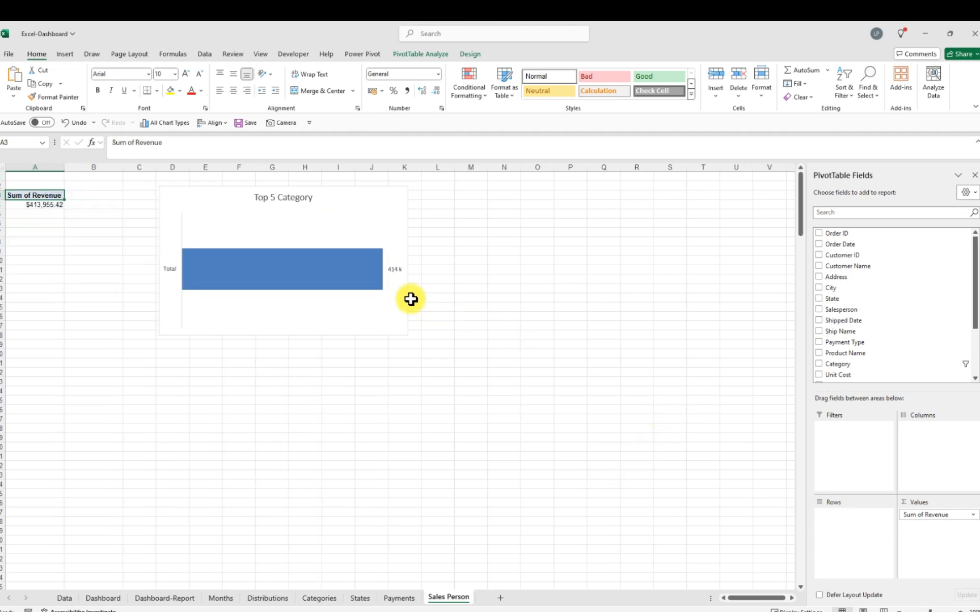
Delete the Top 5 Category chart from the Sales Person sheet
{"action": "left_click", "coordinate": [378, 221]}
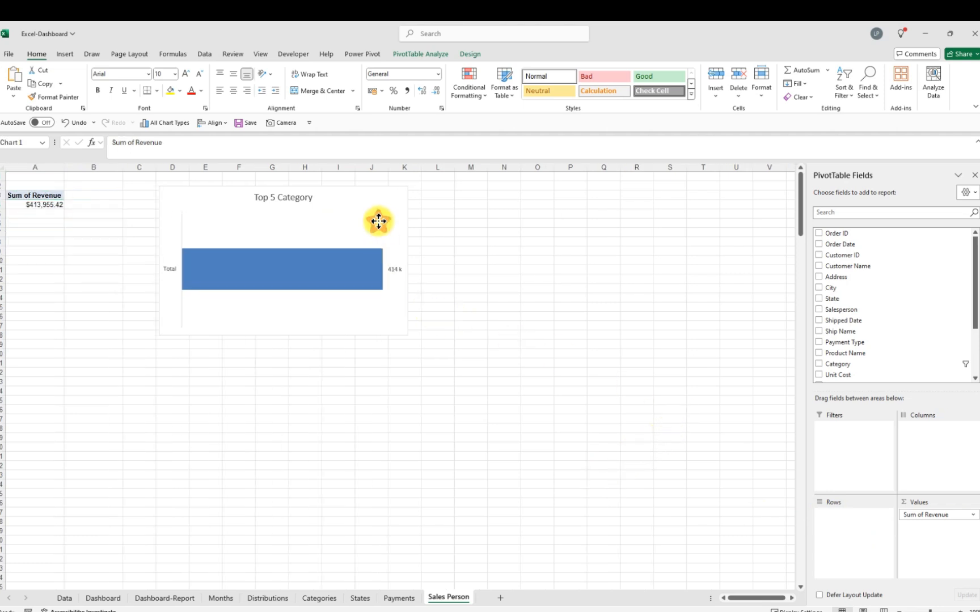
{"action": "left_click", "coordinate": [807, 100]}
{"action": "left_click", "coordinate": [815, 143]}
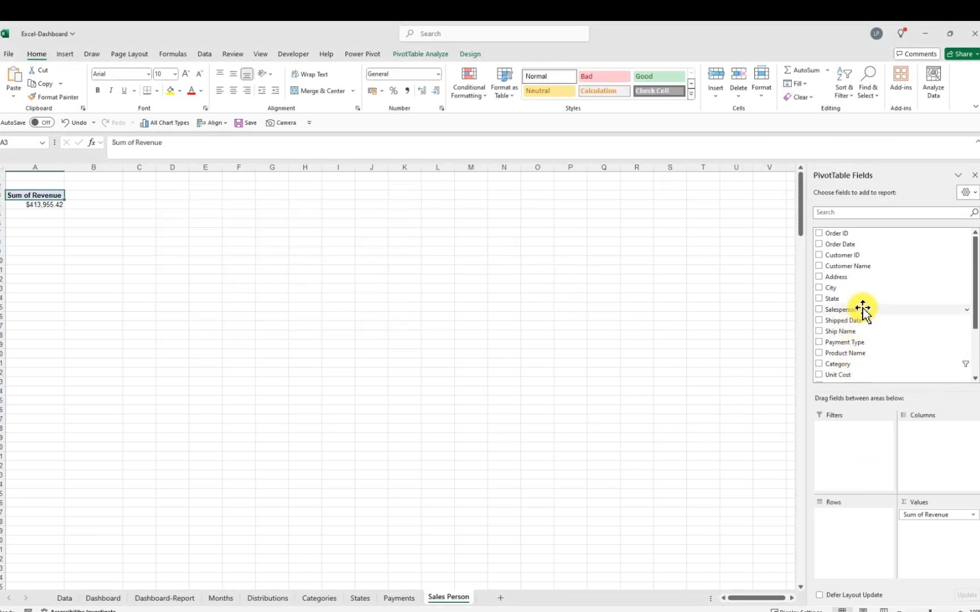
Add the Salesperson field to the PivotTable rows
{"action": "left_click_drag", "start_coordinate": [862, 309], "coordinate": [835, 517]}
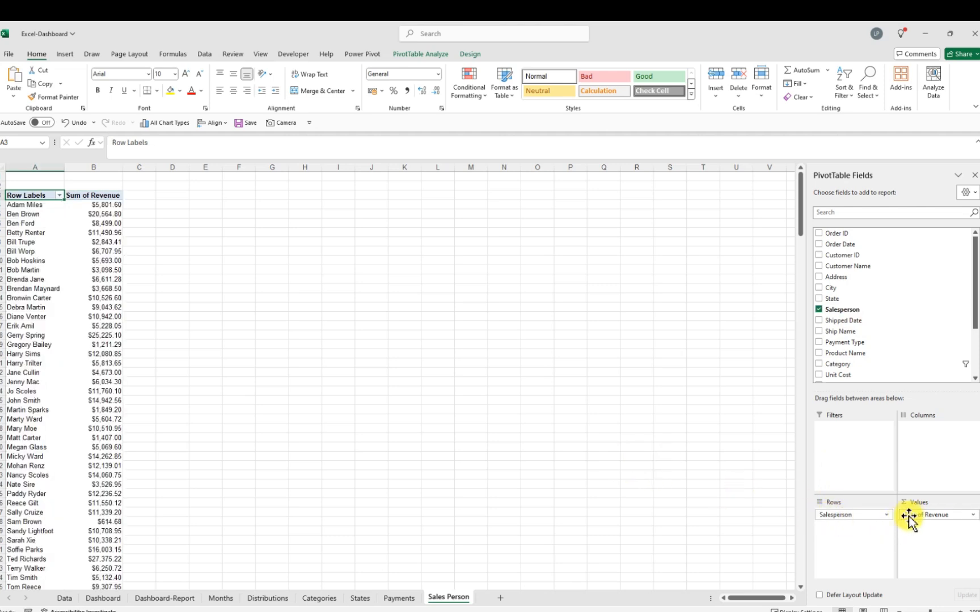
{"action": "left_click_drag", "start_coordinate": [908, 517], "coordinate": [929, 531]}
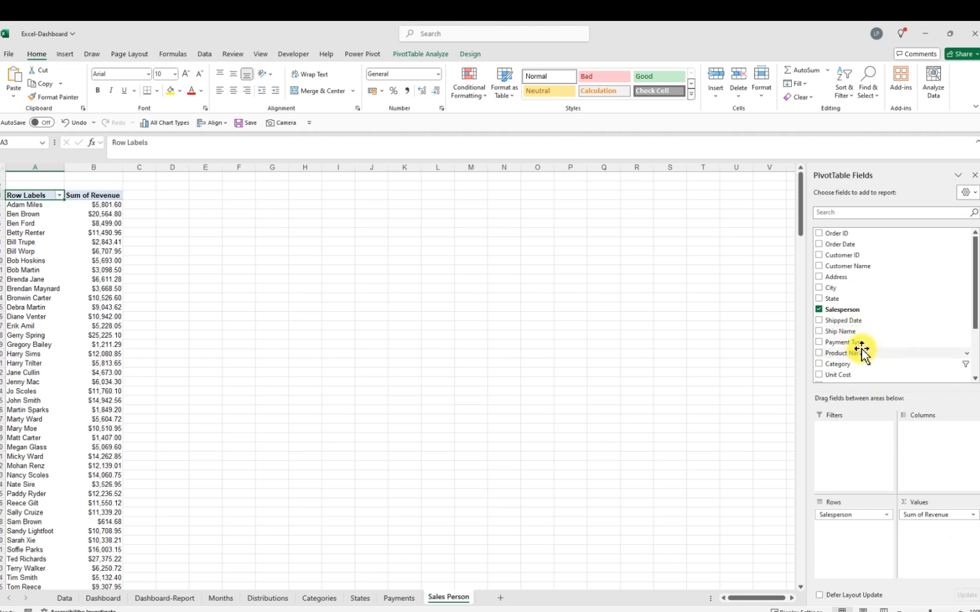
Add Quantity and a second Revenue field to the PivotTable values
{"action": "scroll", "coordinate": [860, 352], "scroll_direction": "down", "scroll_amount": 3}
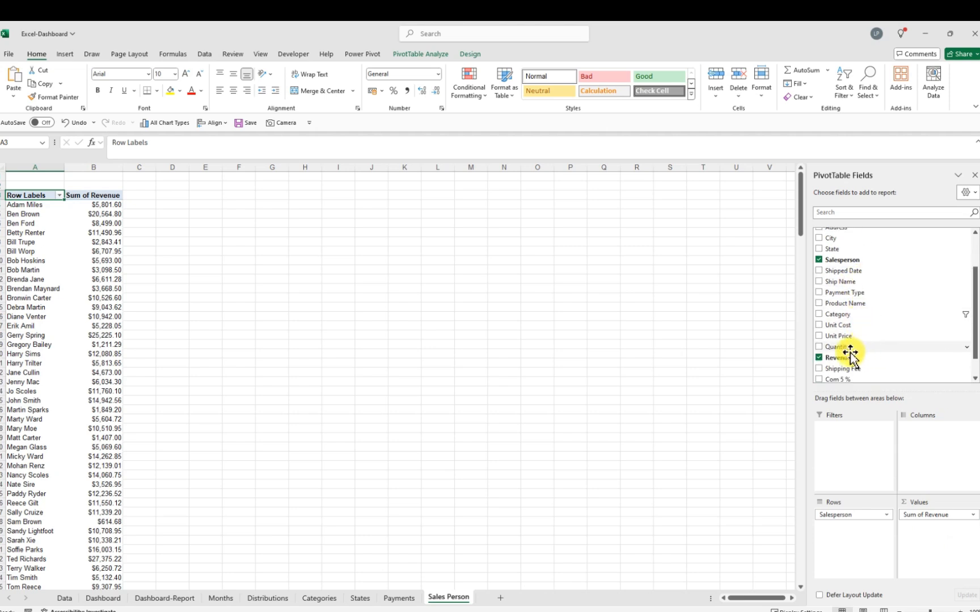
{"action": "left_click_drag", "start_coordinate": [842, 350], "coordinate": [921, 516]}
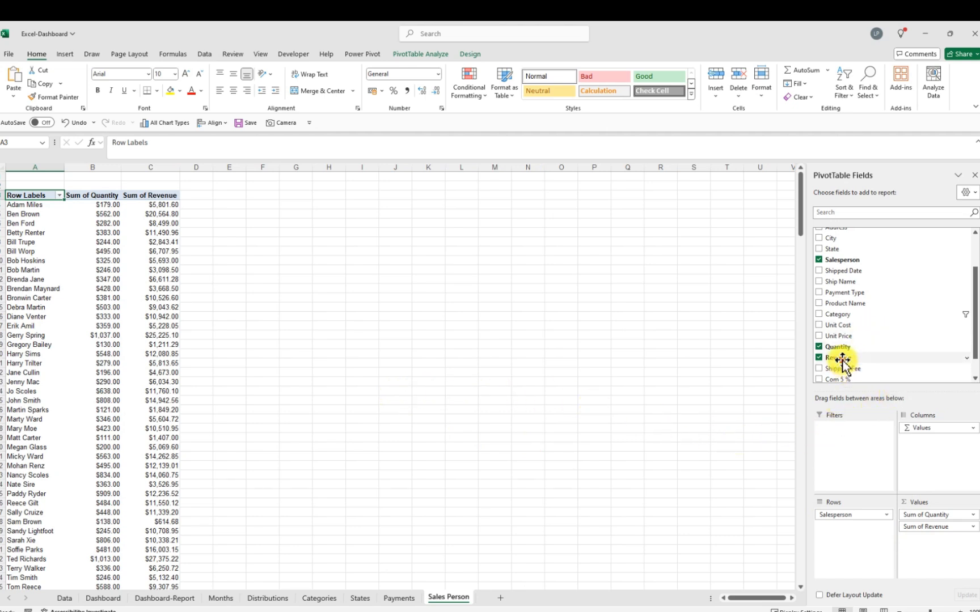
{"action": "left_click_drag", "start_coordinate": [843, 363], "coordinate": [943, 554]}
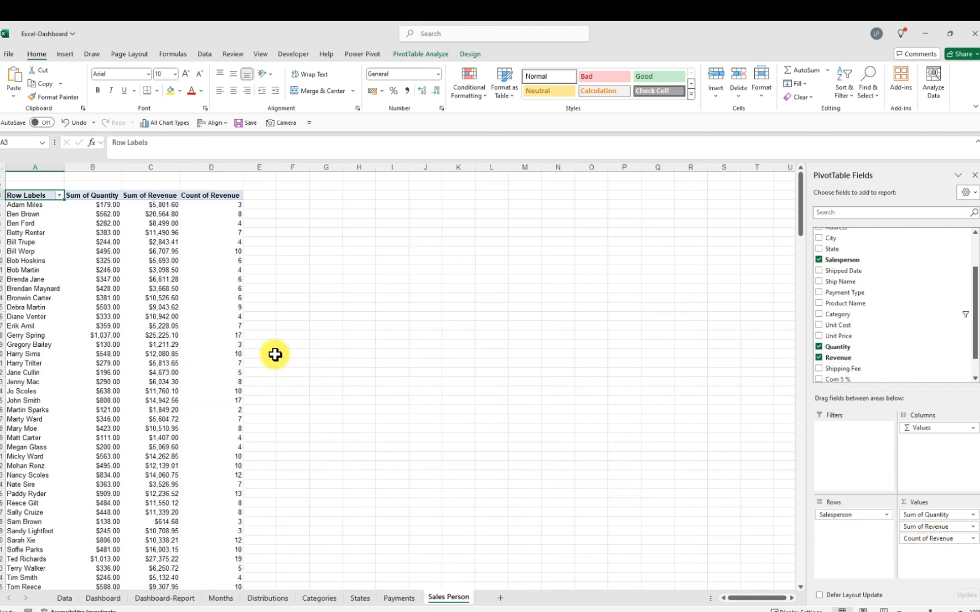
{"action": "left_click", "coordinate": [245, 316]}
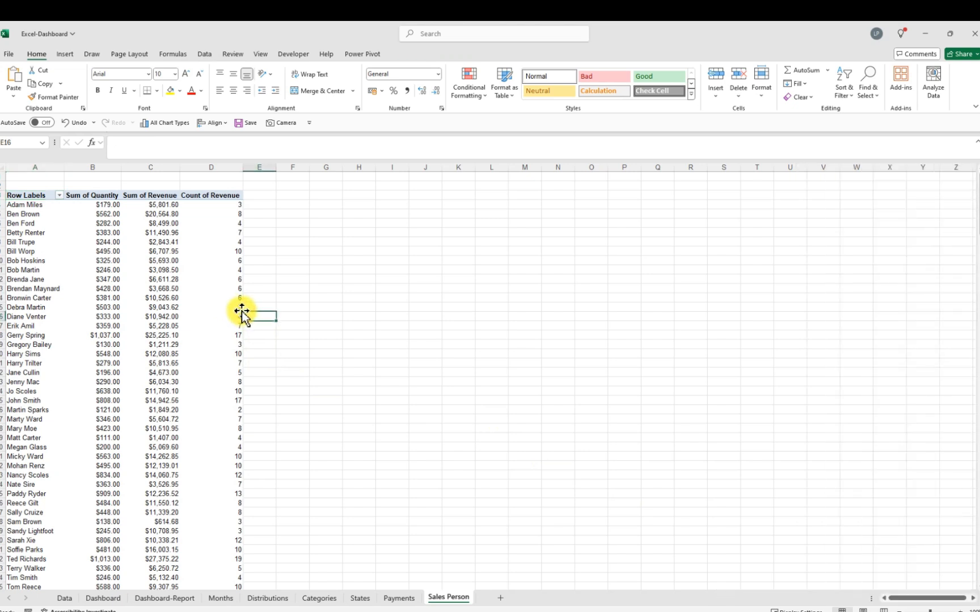
Change the Count of Revenue value field to summarize by Sum
{"action": "left_click", "coordinate": [241, 307]}
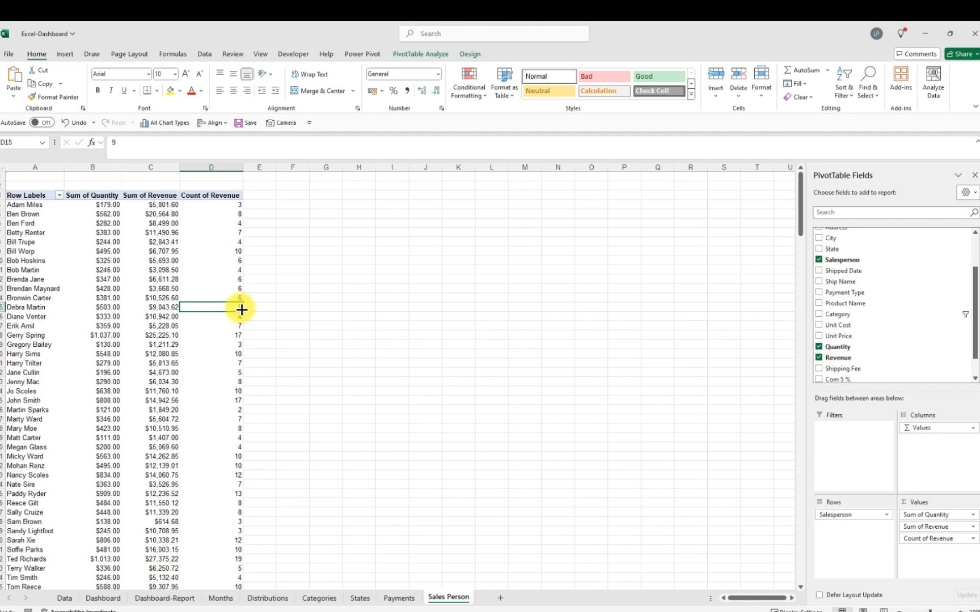
{"action": "right_click", "coordinate": [236, 307]}
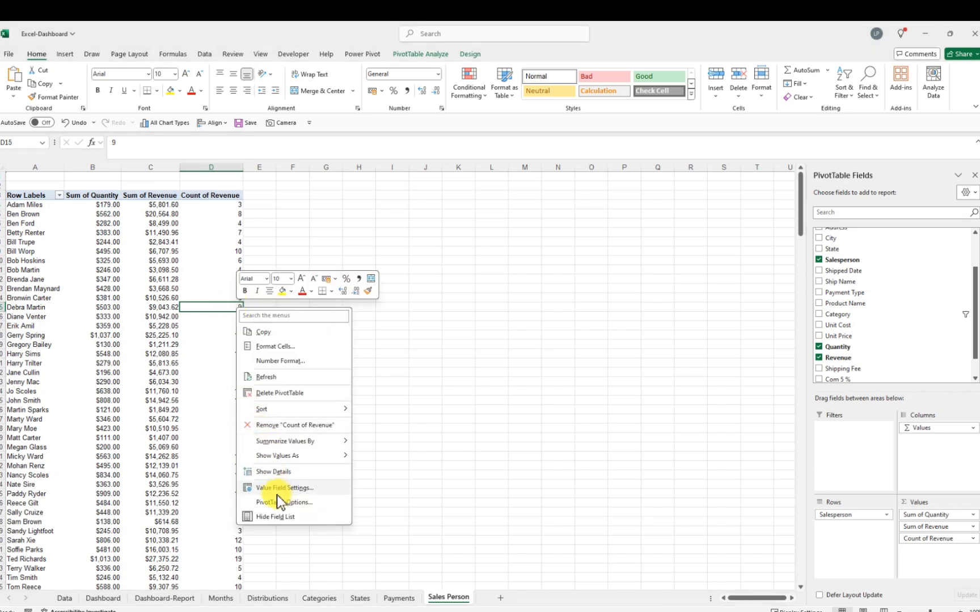
{"action": "left_click", "coordinate": [292, 488]}
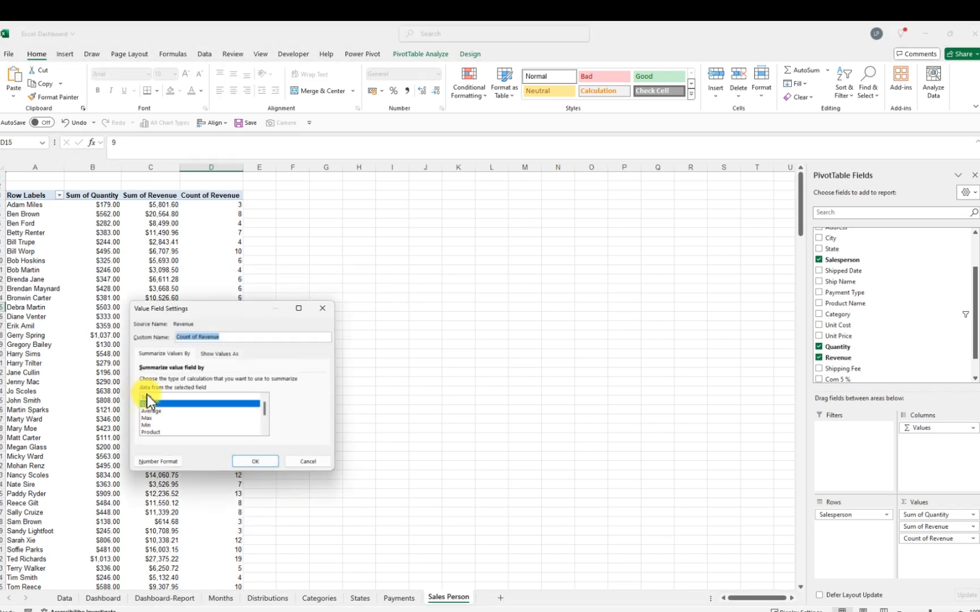
{"action": "left_click", "coordinate": [148, 398]}
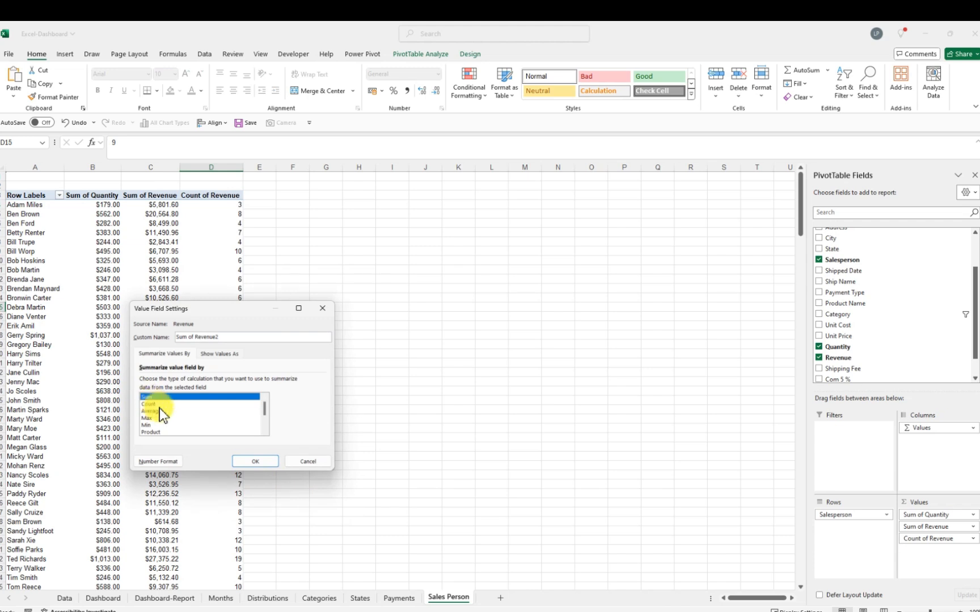
{"action": "left_click", "coordinate": [258, 464]}
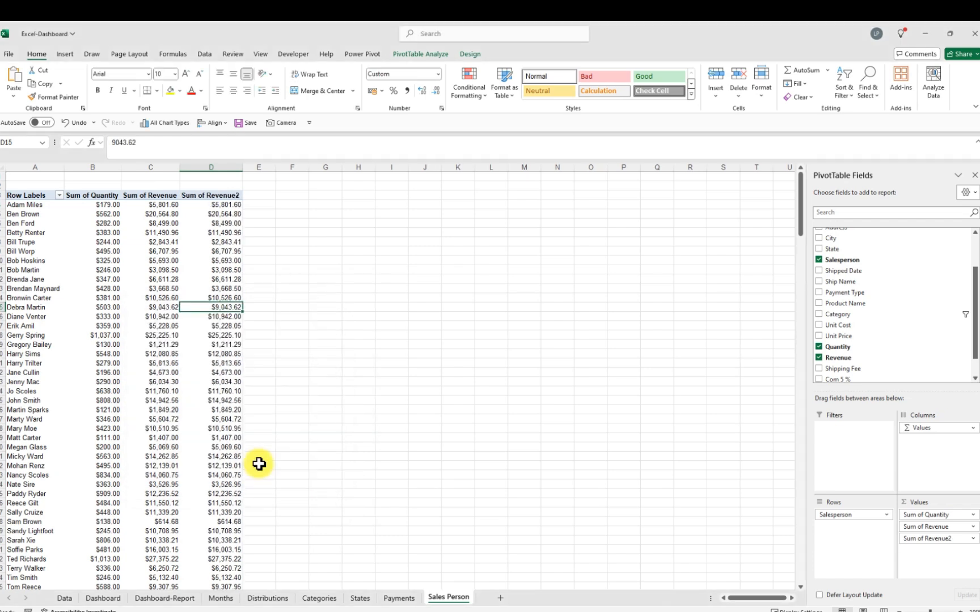
Remove the decimal places from all the PivotTable value columns
{"action": "left_click", "coordinate": [108, 205]}
{"action": "left_click_drag", "start_coordinate": [111, 205], "coordinate": [219, 213]}
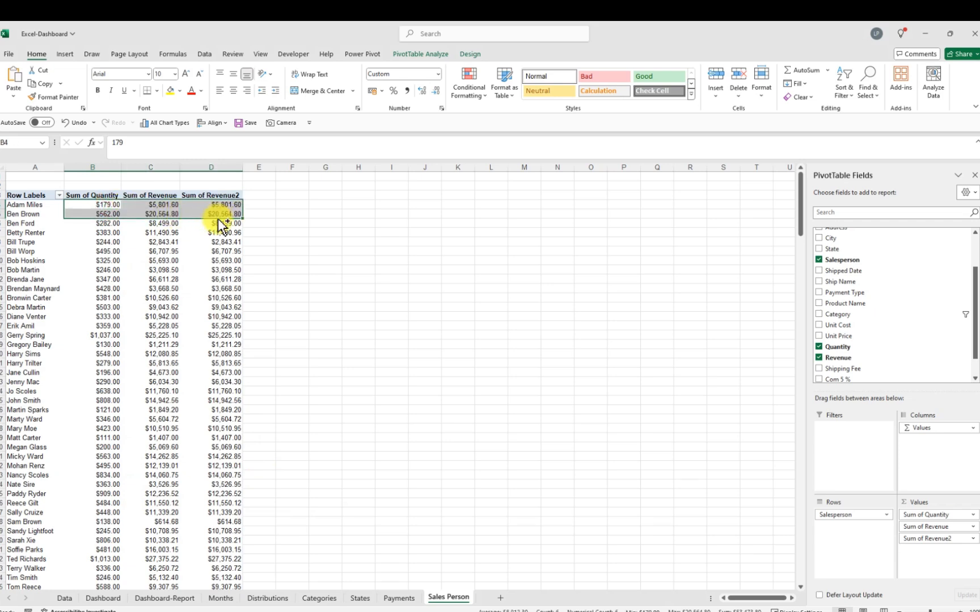
{"action": "key", "text": "ctrl+shift+Down"}
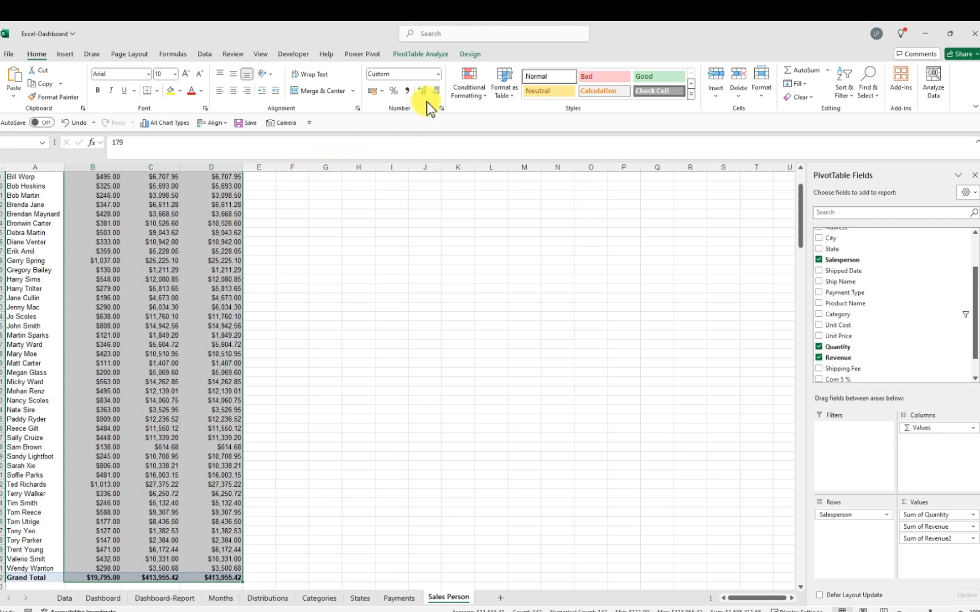
{"action": "left_click", "coordinate": [436, 90]}
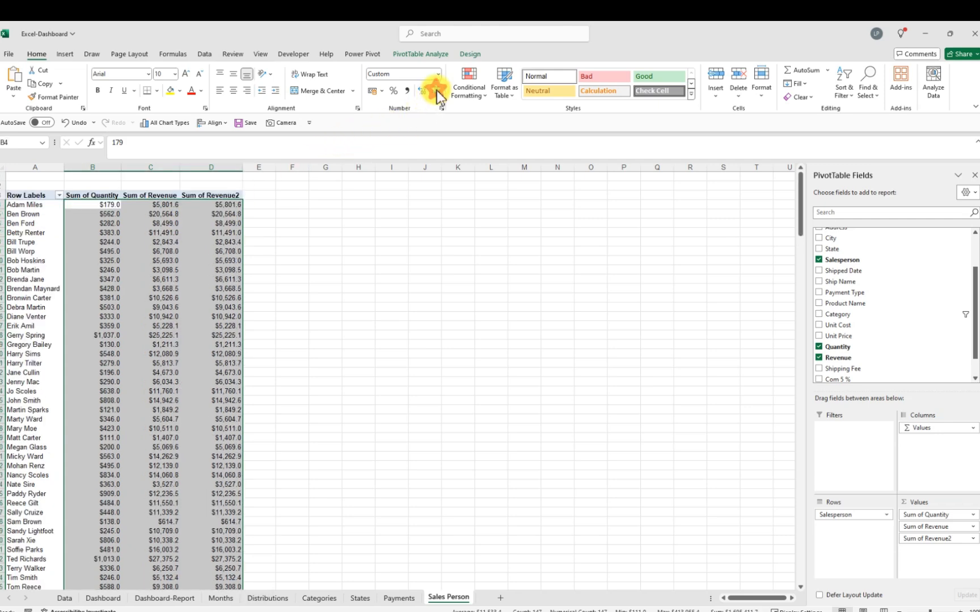
{"action": "left_click", "coordinate": [437, 91]}
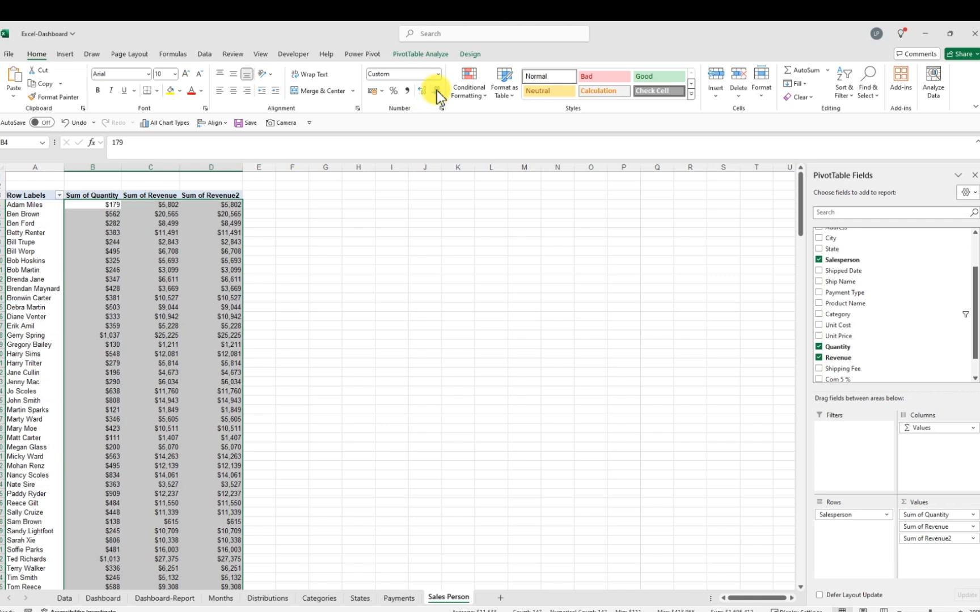
{"action": "left_click", "coordinate": [339, 254]}
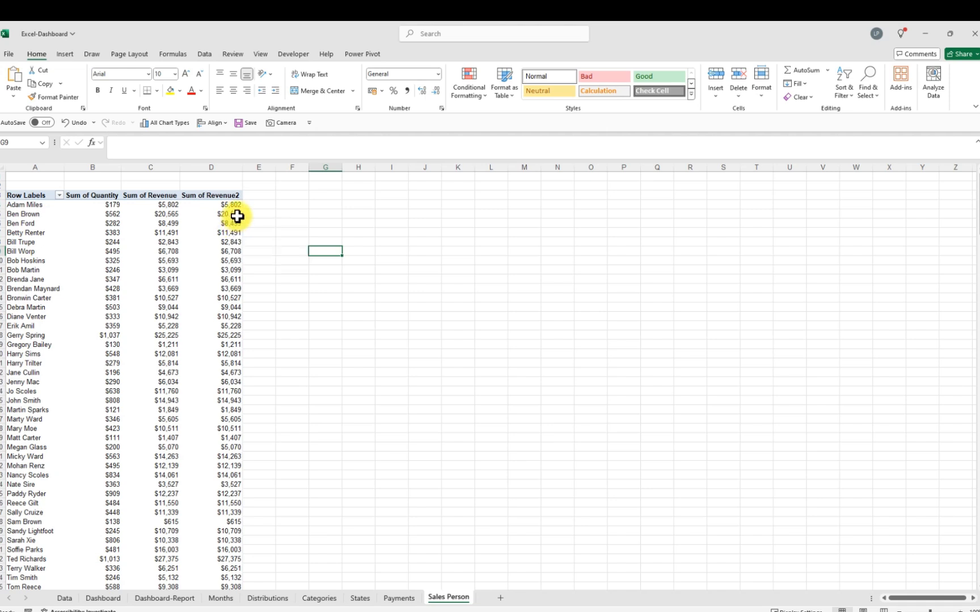
Show the Sum of Revenue2 field's values as % of Grand Total
{"action": "left_click", "coordinate": [237, 216]}
{"action": "right_click", "coordinate": [238, 217]}
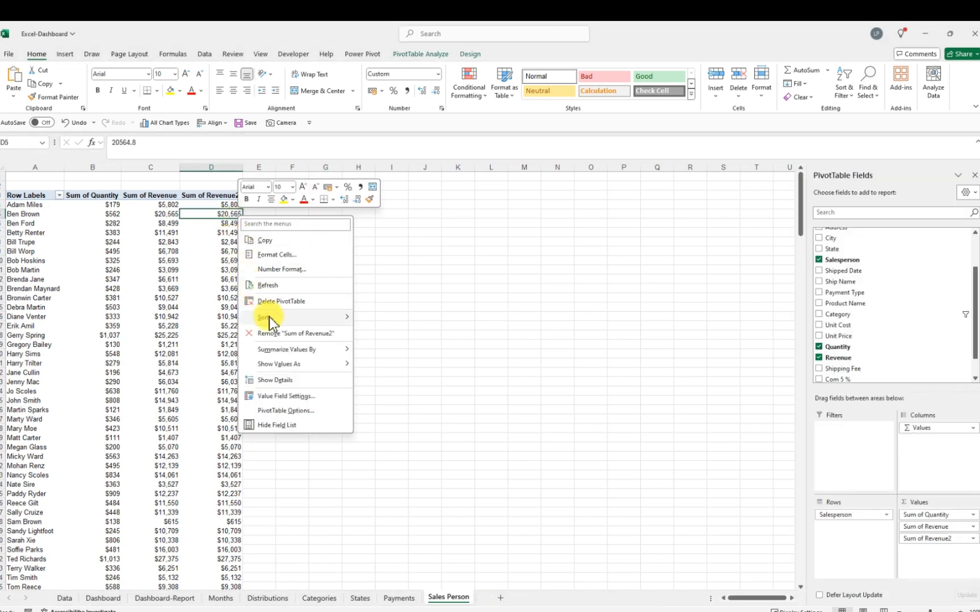
{"action": "left_click", "coordinate": [297, 399]}
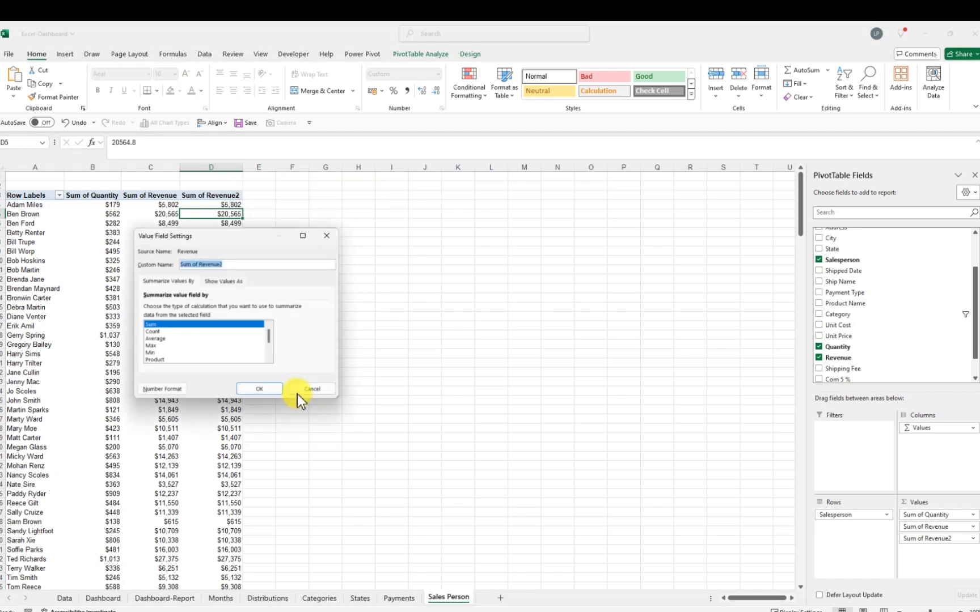
{"action": "left_click", "coordinate": [241, 280]}
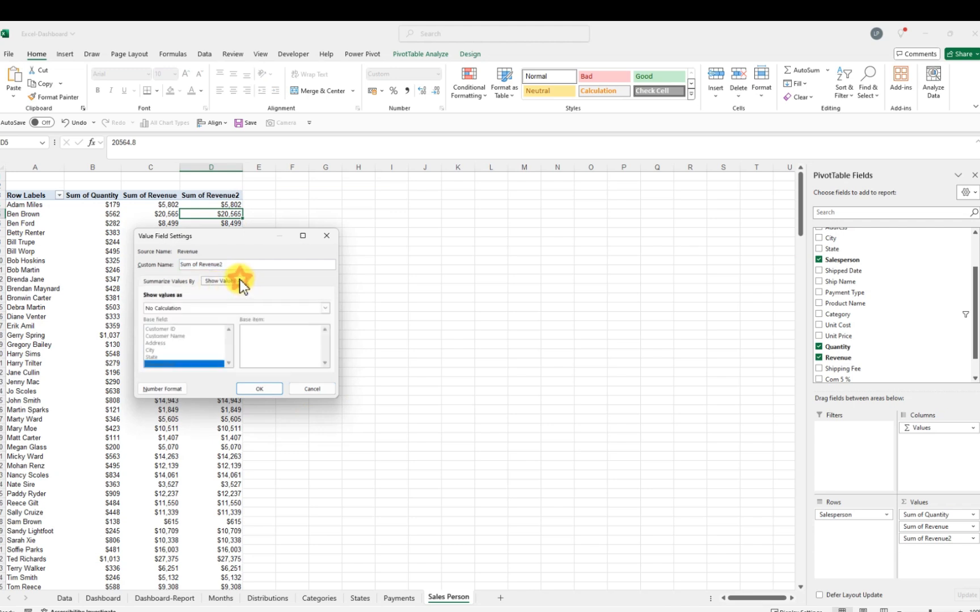
{"action": "left_click", "coordinate": [246, 309]}
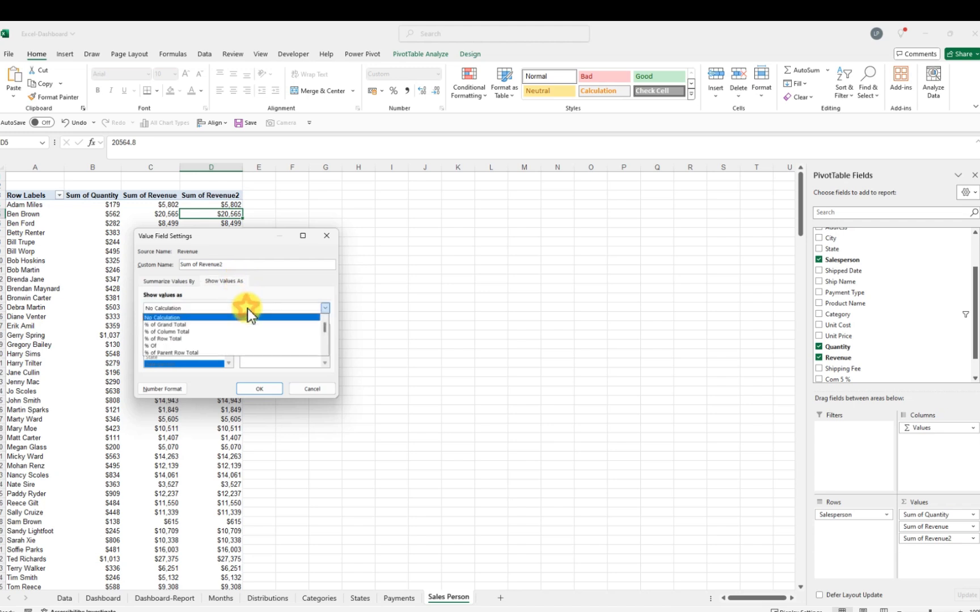
{"action": "left_click", "coordinate": [170, 325]}
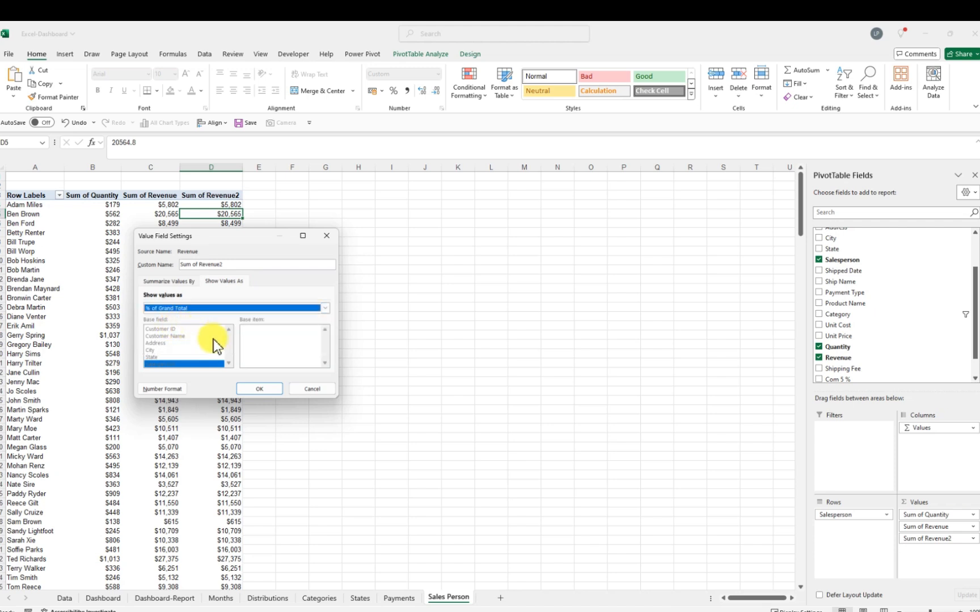
{"action": "left_click", "coordinate": [257, 389]}
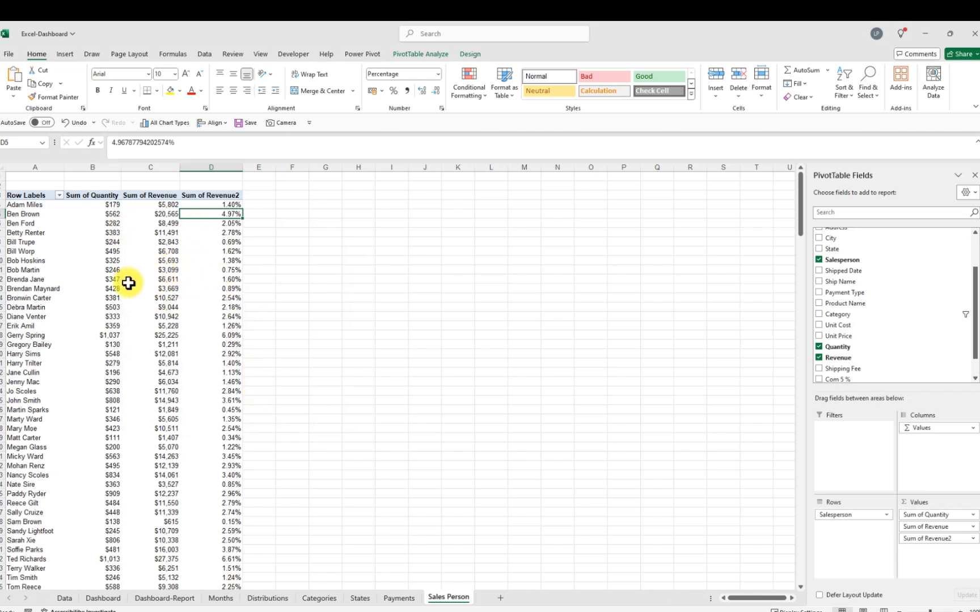
Filter the Salesperson rows to the Top 7 items by Sum of Quantity
{"action": "mouse_move", "coordinate": [134, 279]}
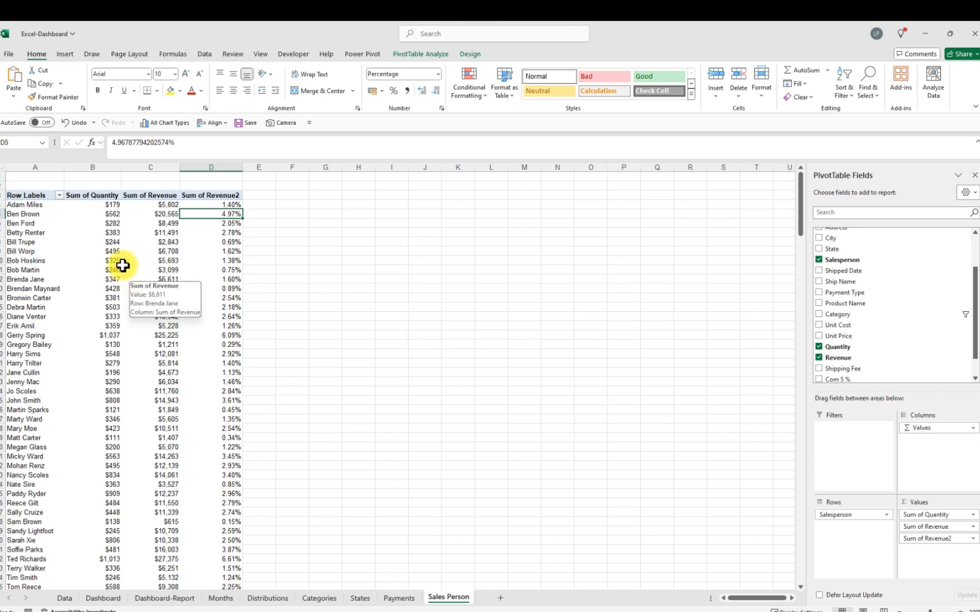
{"action": "left_click", "coordinate": [60, 195]}
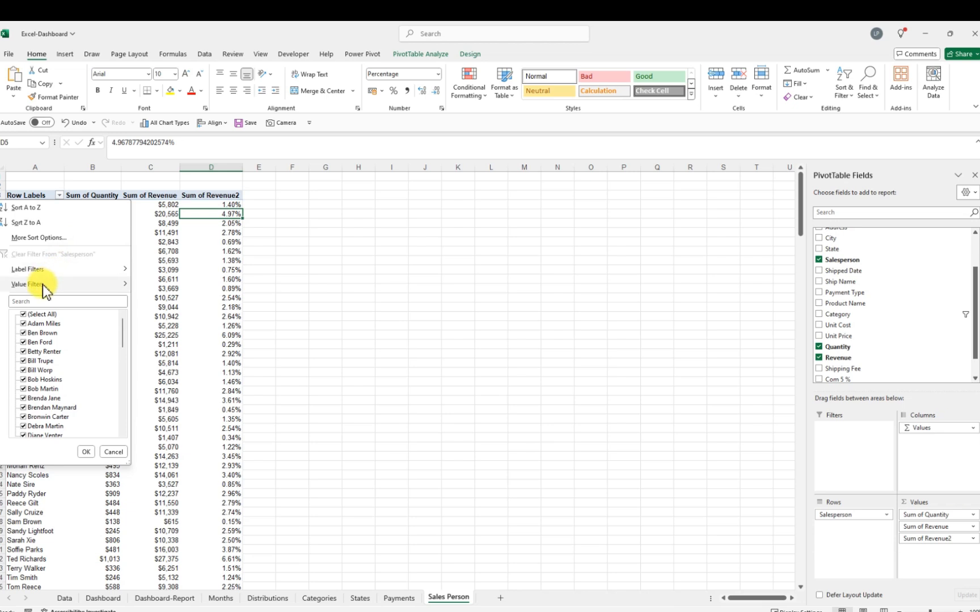
{"action": "mouse_move", "coordinate": [43, 285]}
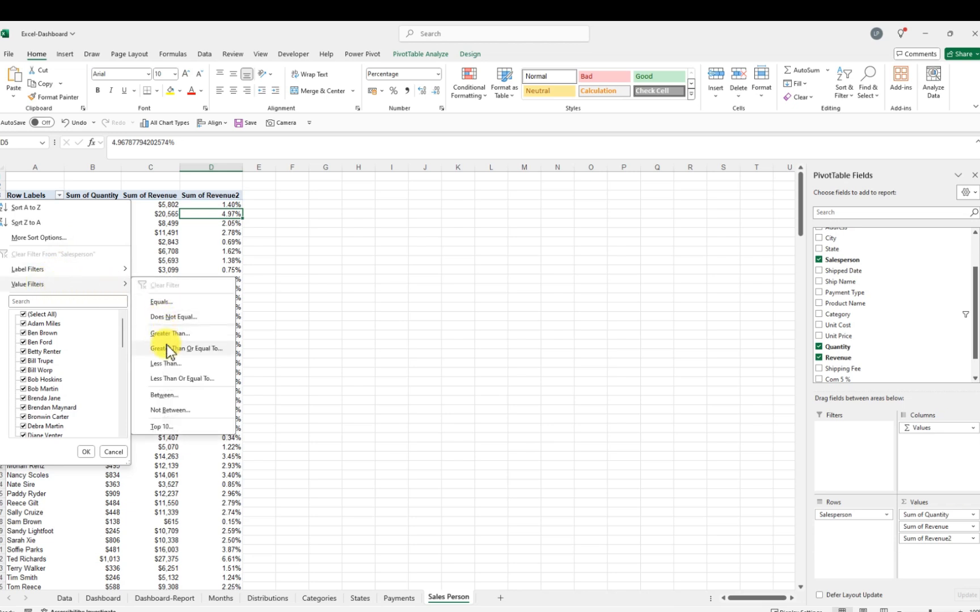
{"action": "left_click", "coordinate": [157, 428]}
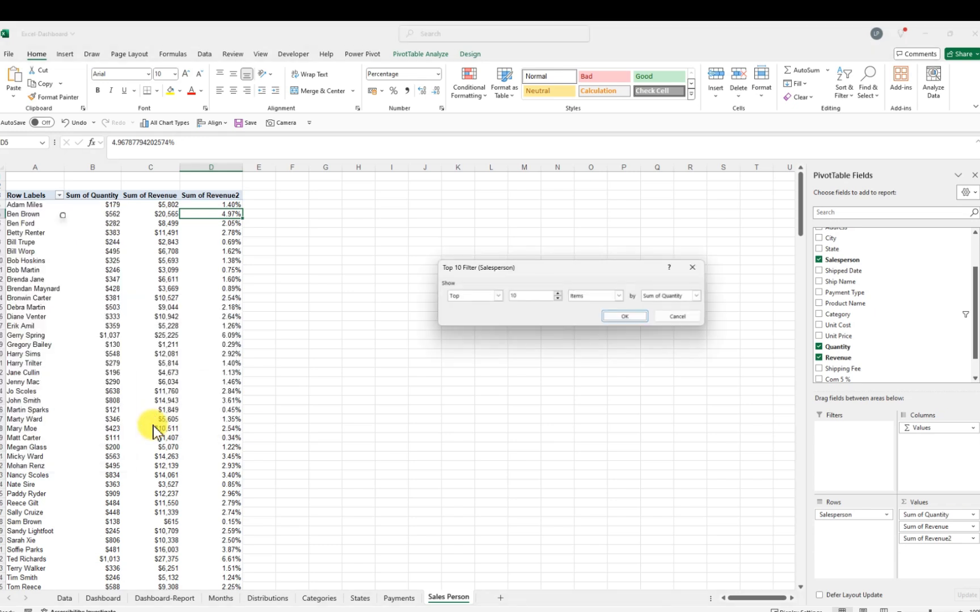
{"action": "left_click_drag", "start_coordinate": [522, 296], "coordinate": [503, 296]}
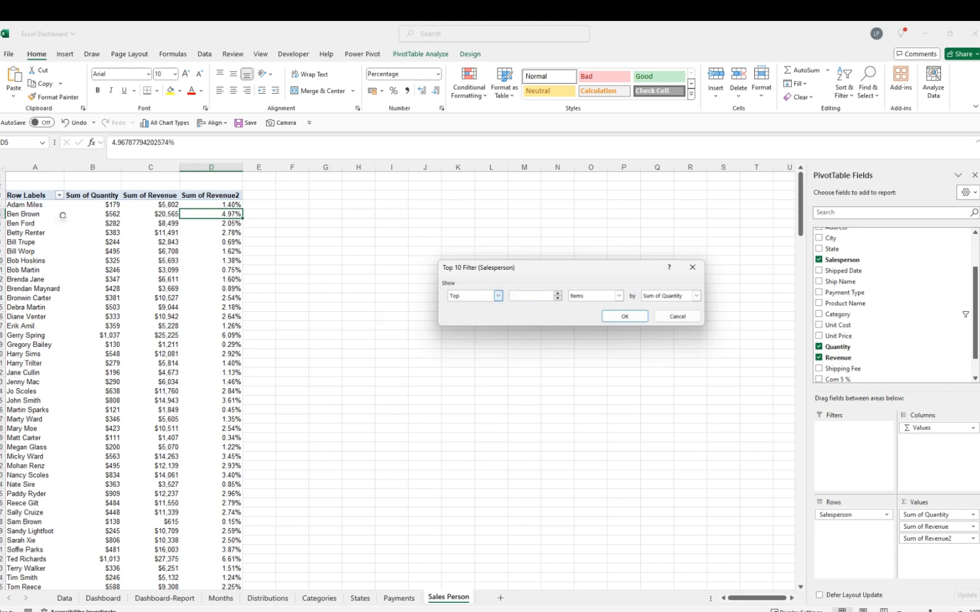
{"action": "type", "text": "7"}
{"action": "left_click", "coordinate": [620, 316]}
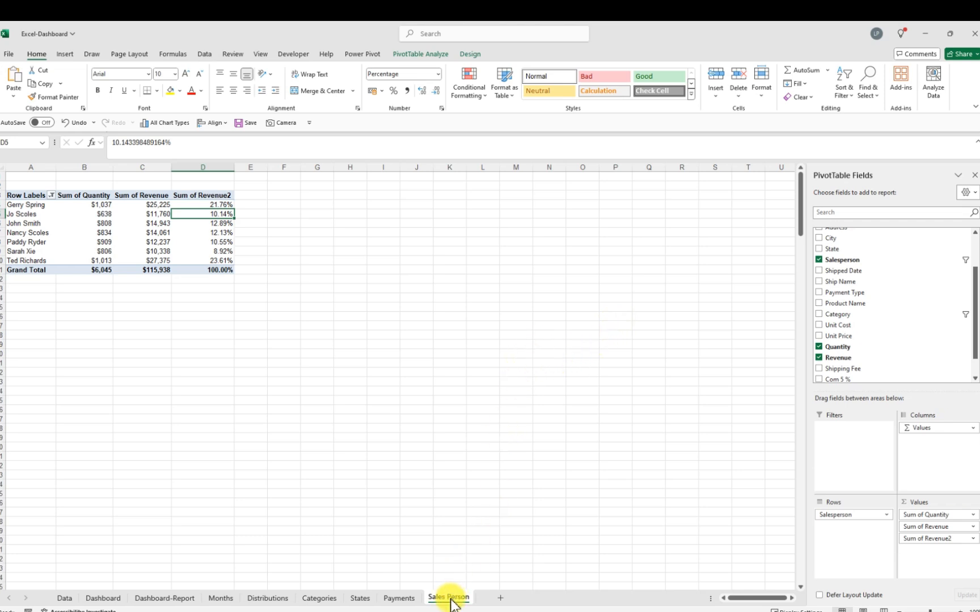
Duplicate the Sales Person sheet and rename the copy Products
{"action": "left_click_drag", "start_coordinate": [451, 602], "coordinate": [503, 596]}
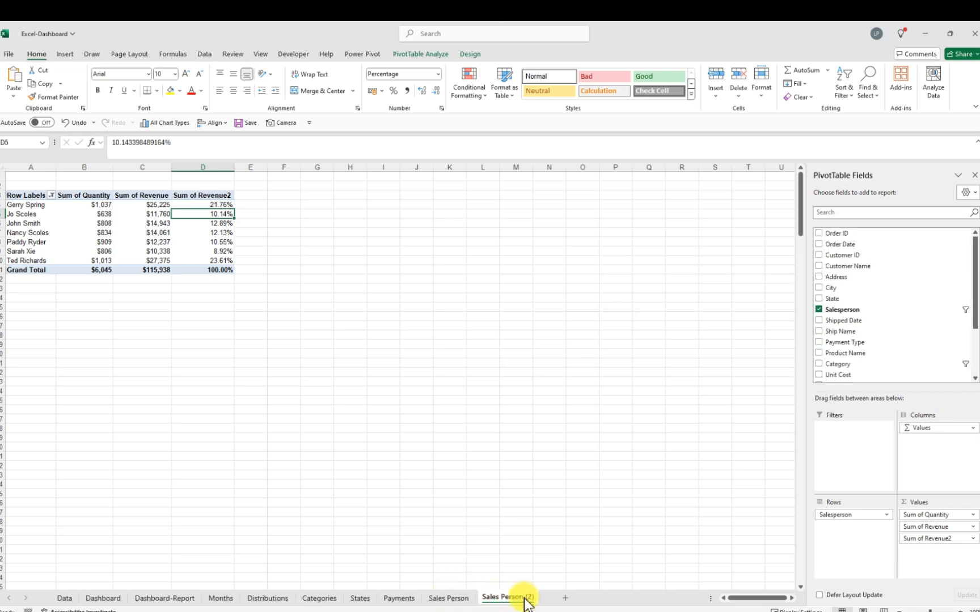
{"action": "double_click", "coordinate": [525, 600]}
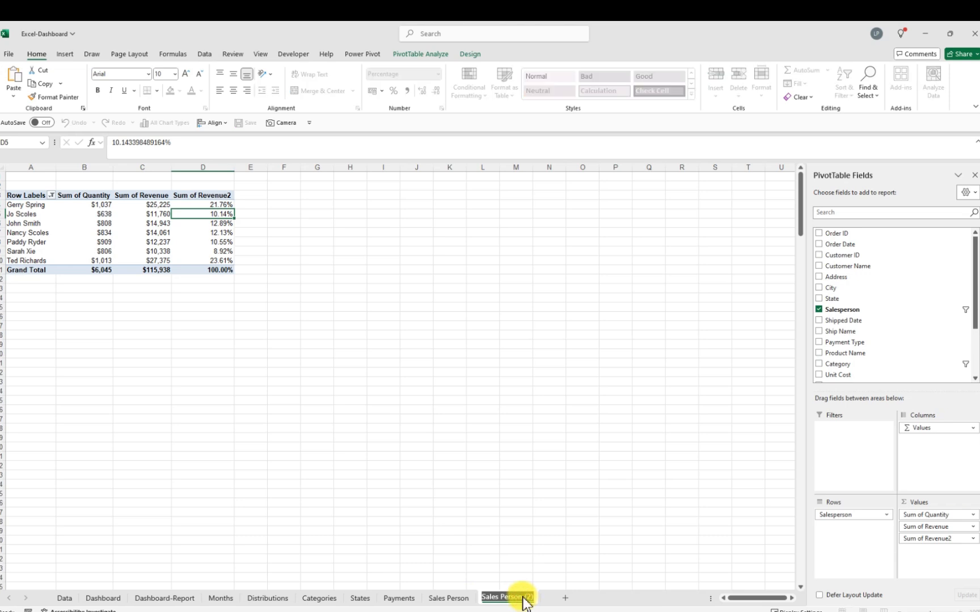
{"action": "type", "text": "Pro"}
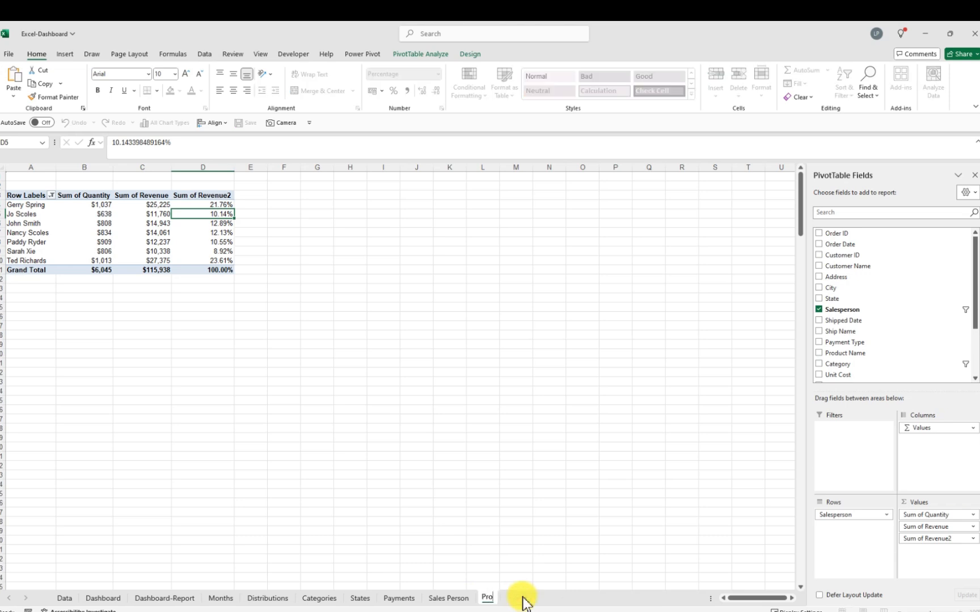
{"action": "type", "text": "ducts"}
{"action": "key", "text": "Return"}
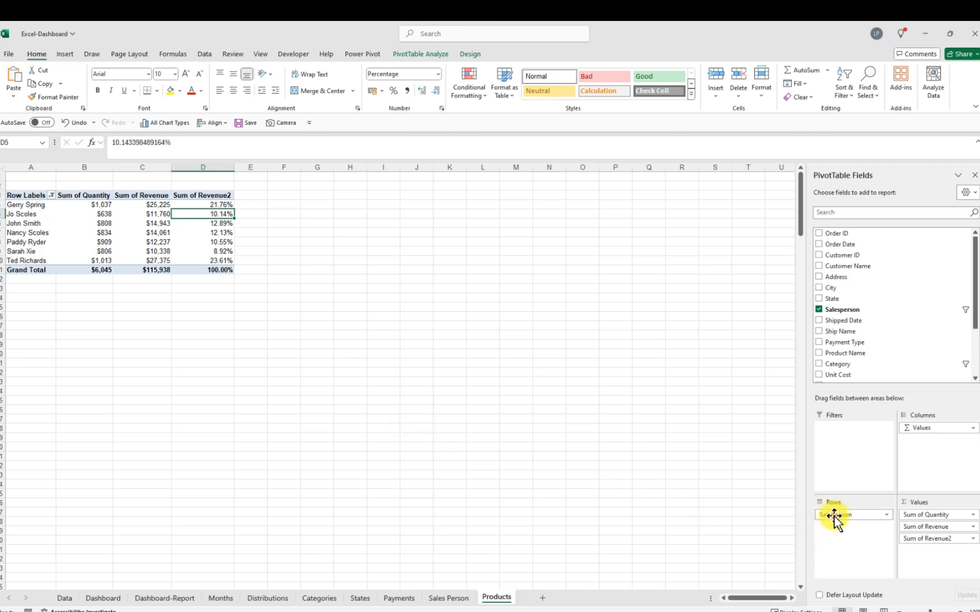
Replace Salesperson with Product Name in the PivotTable rows
{"action": "left_click_drag", "start_coordinate": [834, 517], "coordinate": [515, 428]}
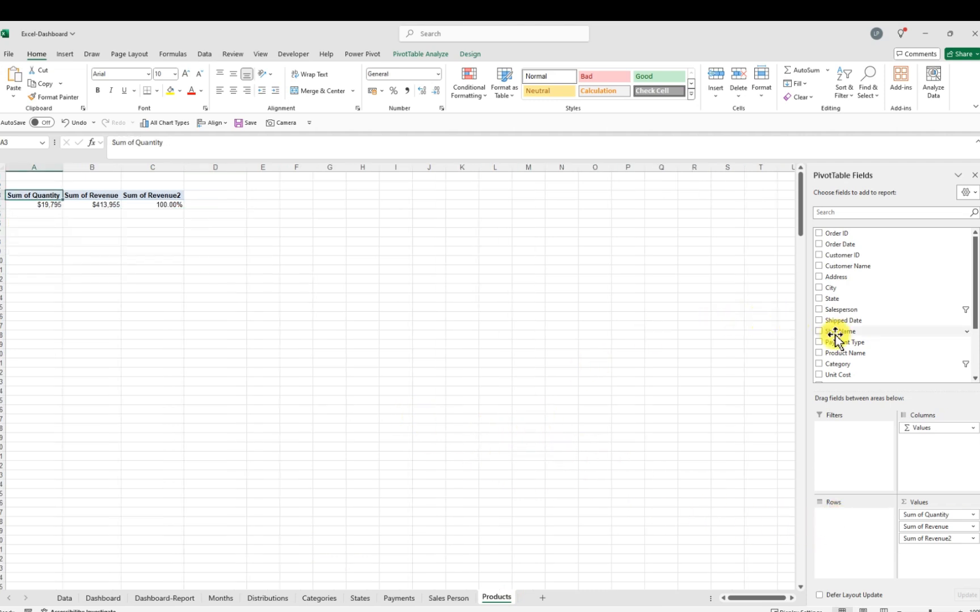
{"action": "left_click_drag", "start_coordinate": [860, 352], "coordinate": [851, 525]}
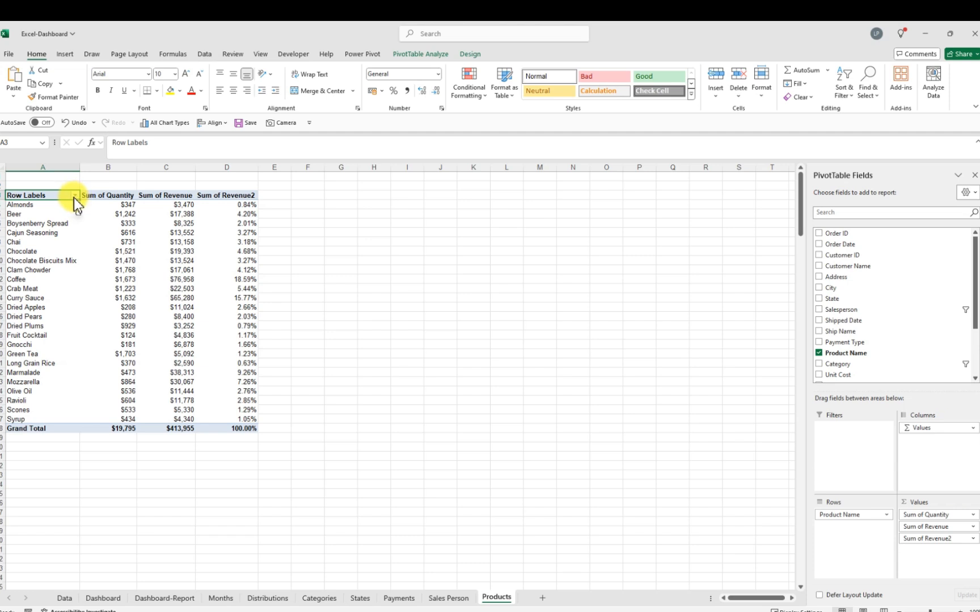
Filter the Product Name rows to the Top 7 items by Sum of Quantity
{"action": "left_click", "coordinate": [75, 196]}
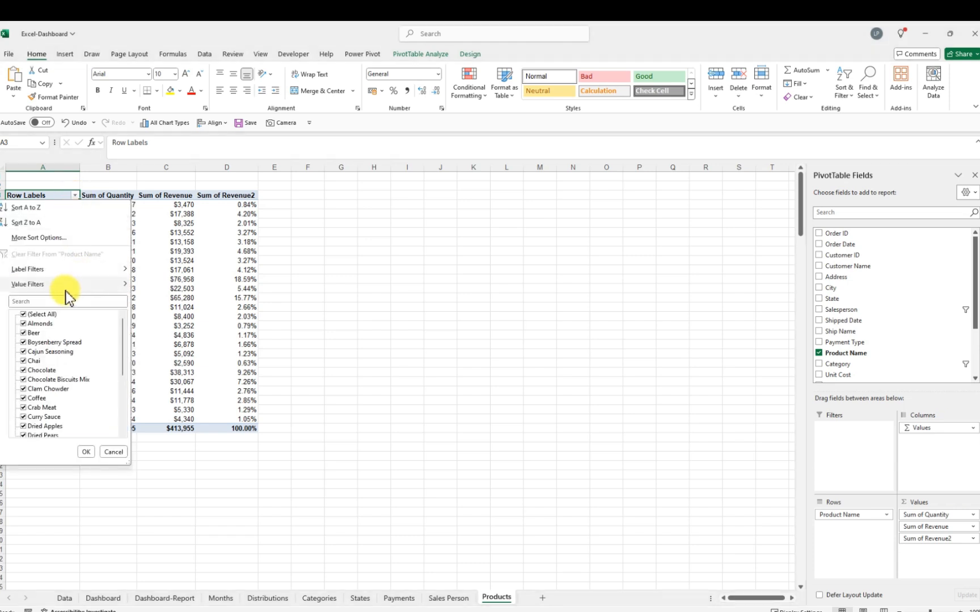
{"action": "mouse_move", "coordinate": [61, 290]}
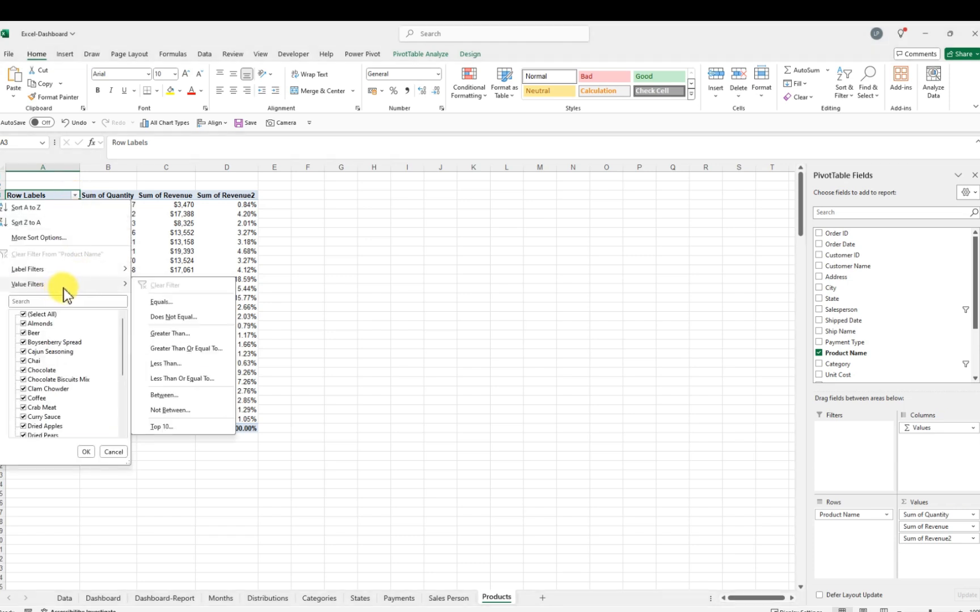
{"action": "left_click", "coordinate": [161, 426]}
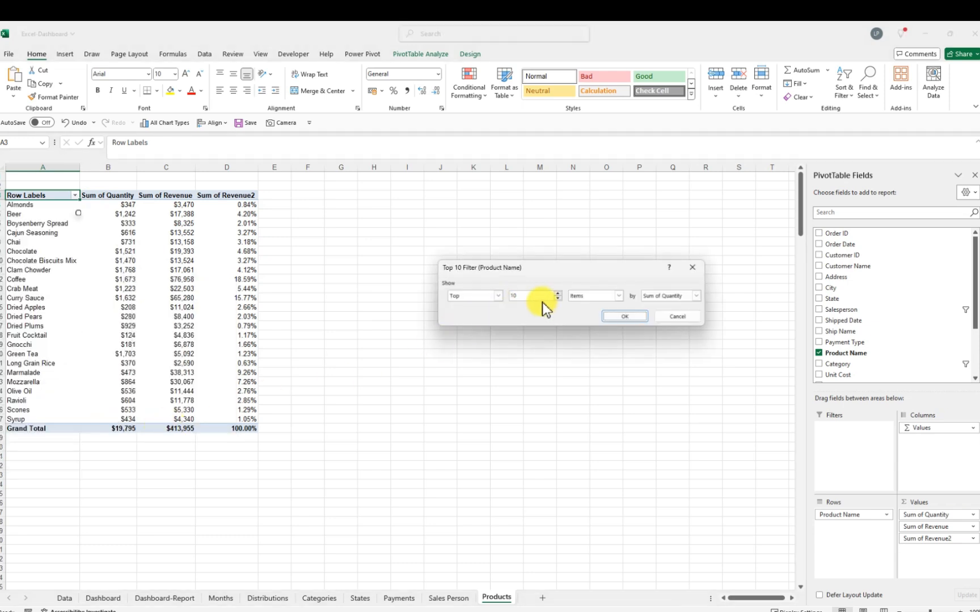
{"action": "left_click", "coordinate": [536, 296]}
{"action": "left_click_drag", "start_coordinate": [536, 296], "coordinate": [492, 289]}
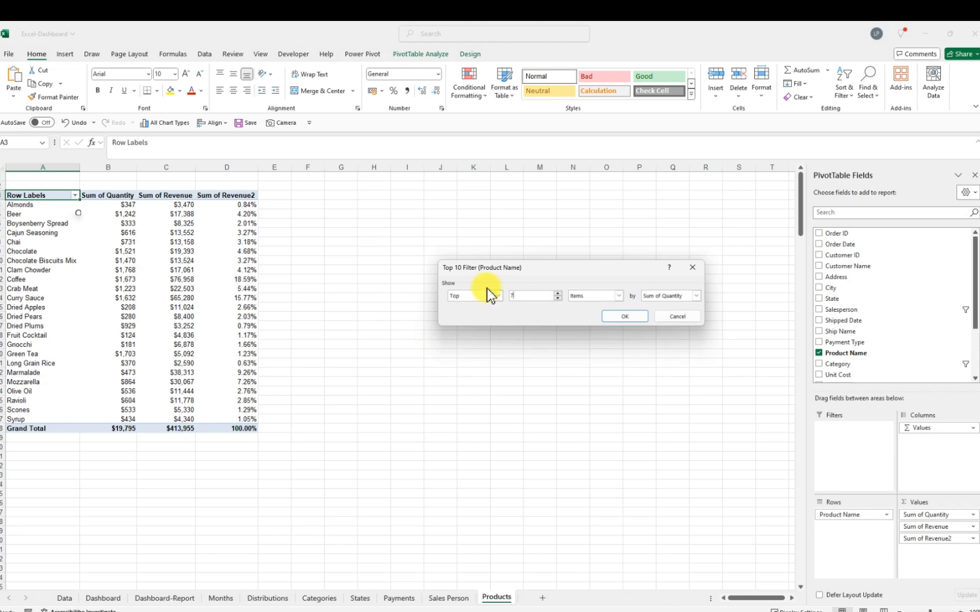
{"action": "left_click", "coordinate": [626, 318]}
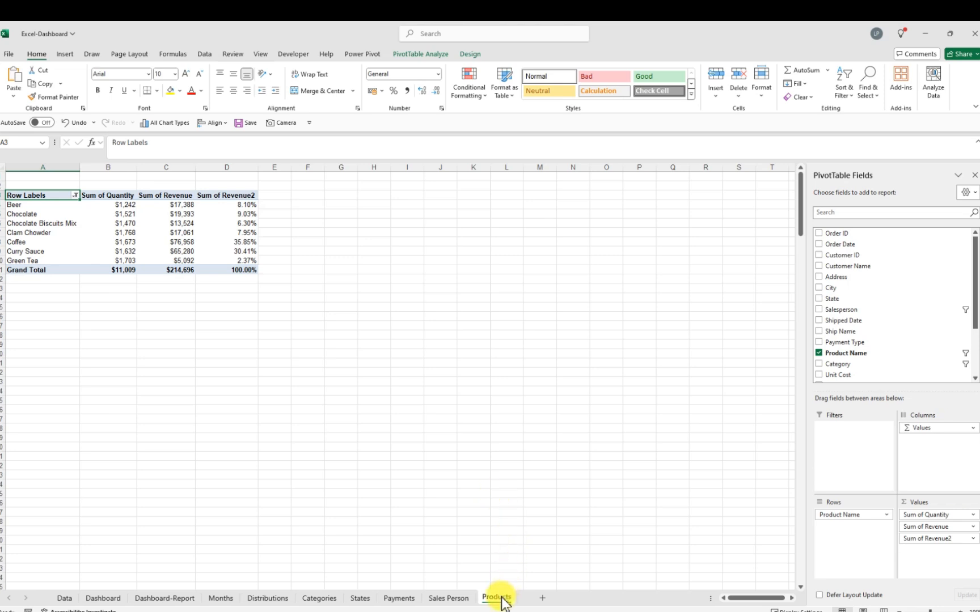
Duplicate the Products sheet and rename the copy Customerss
{"action": "left_click_drag", "start_coordinate": [502, 598], "coordinate": [554, 600]}
{"action": "double_click", "coordinate": [556, 599]}
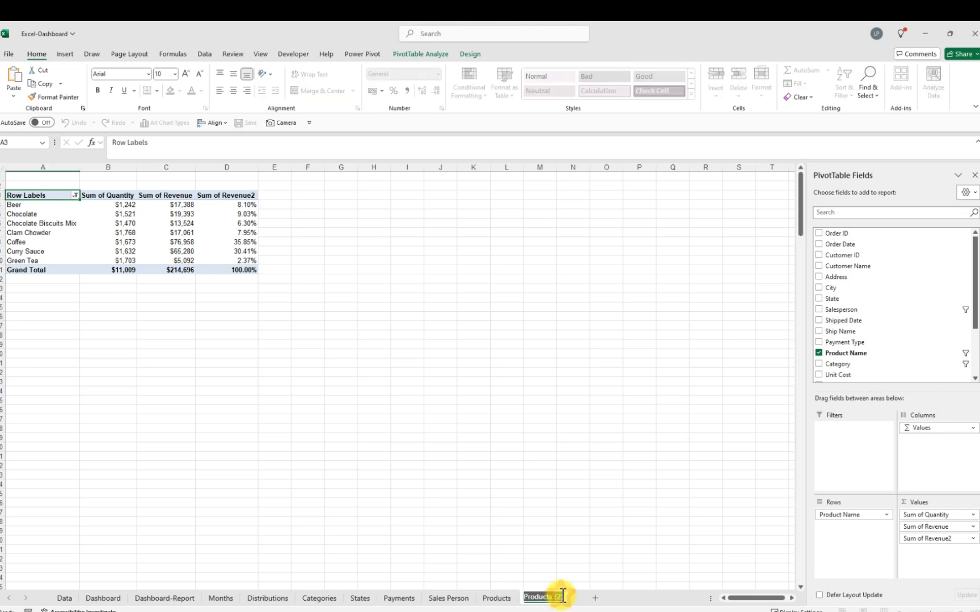
{"action": "key", "text": "BackSpace"}
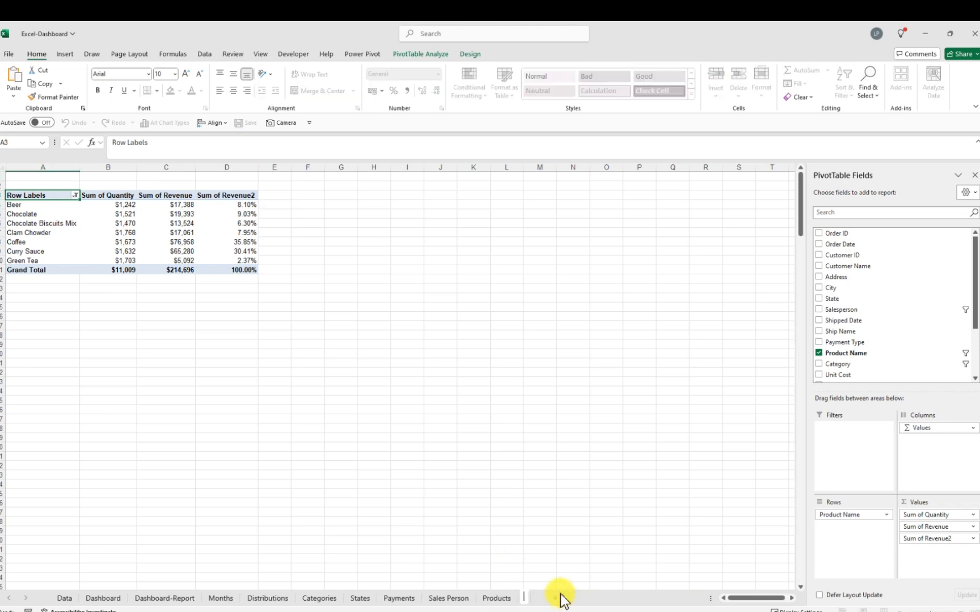
{"action": "type", "text": "Customers"}
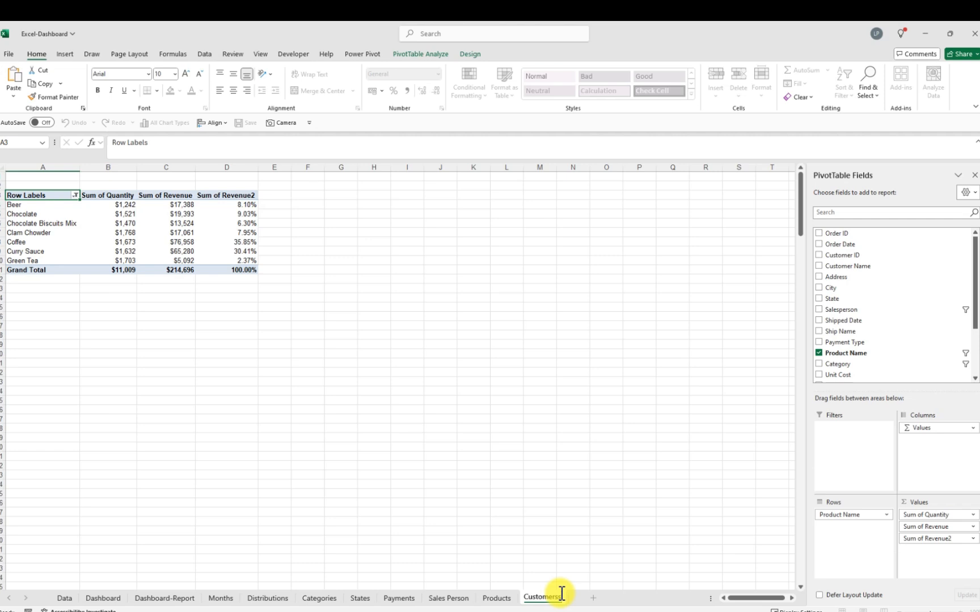
{"action": "key", "text": "Return"}
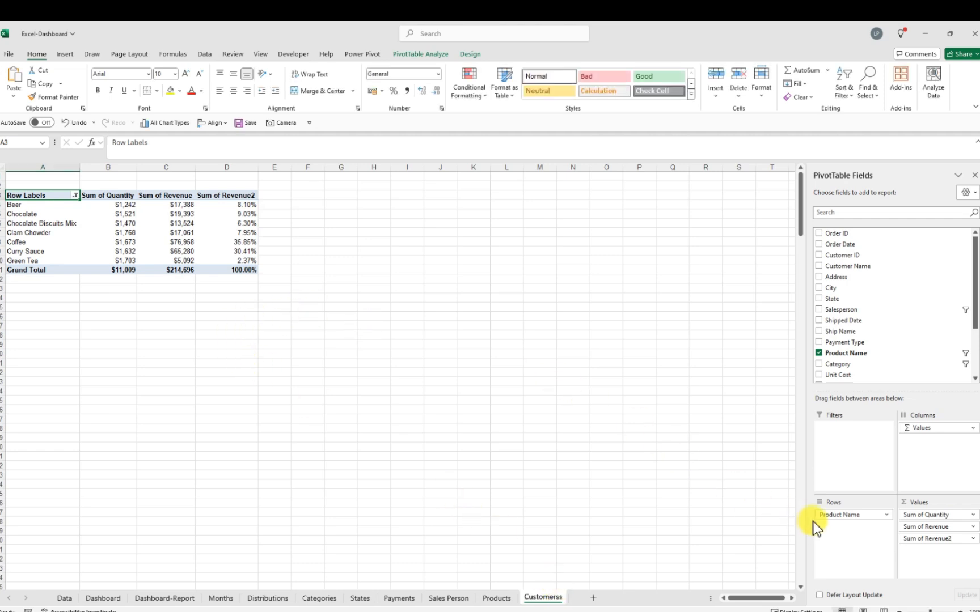
Replace Product Name with Customer Name in the PivotTable rows
{"action": "left_click_drag", "start_coordinate": [832, 517], "coordinate": [843, 289]}
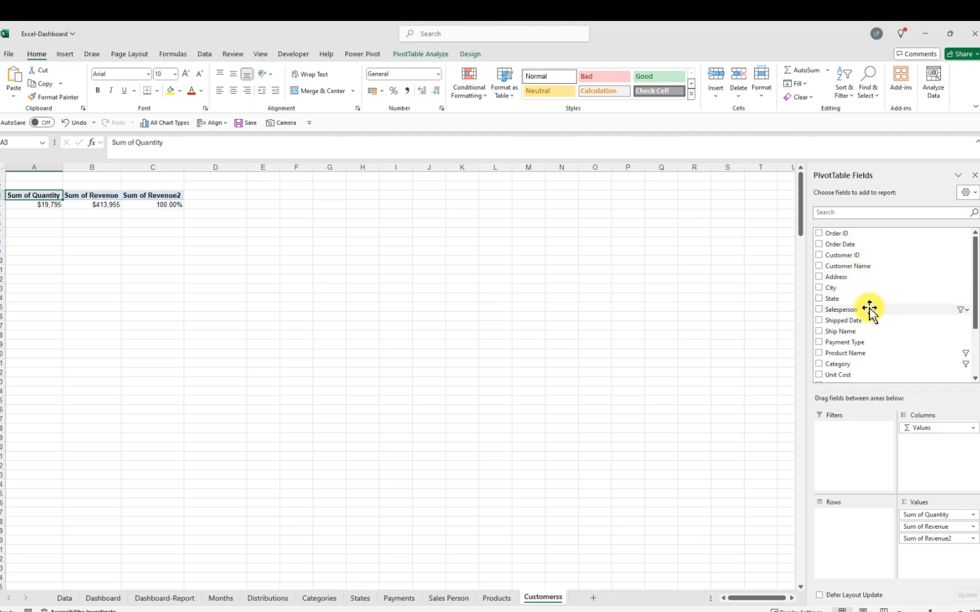
{"action": "scroll", "coordinate": [869, 311], "scroll_direction": "down", "scroll_amount": 1}
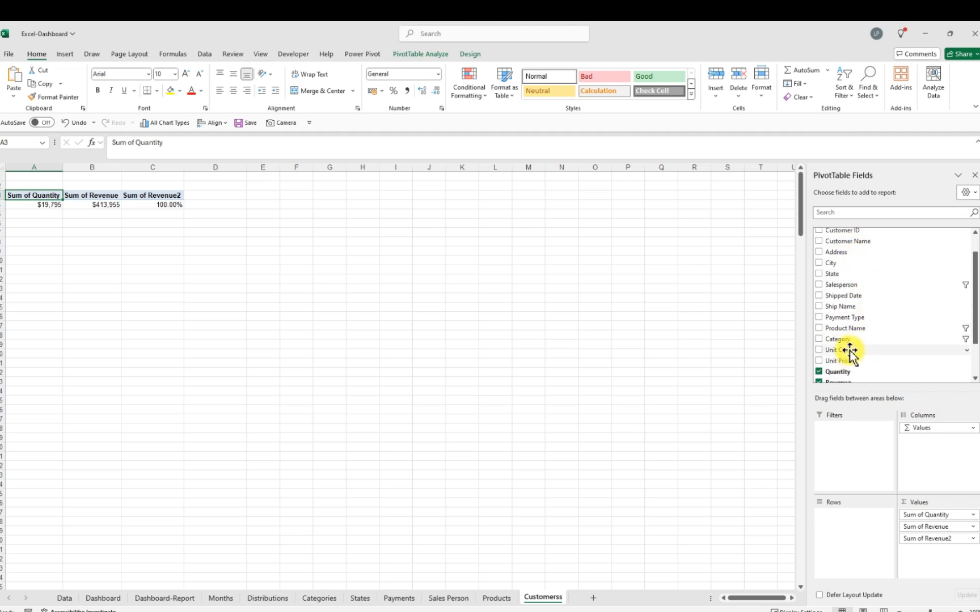
{"action": "scroll", "coordinate": [849, 350], "scroll_direction": "up", "scroll_amount": 1}
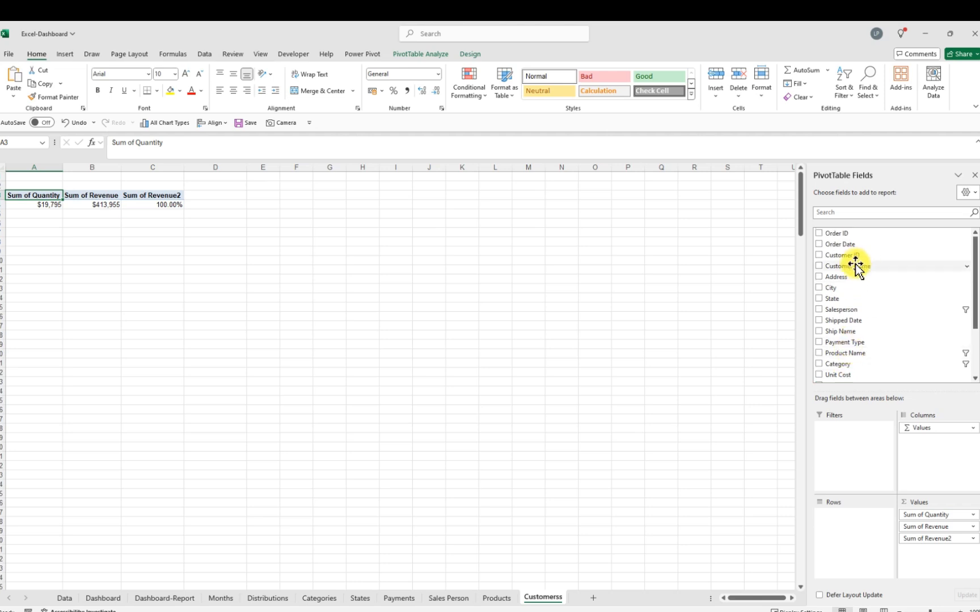
{"action": "left_click_drag", "start_coordinate": [856, 264], "coordinate": [848, 522]}
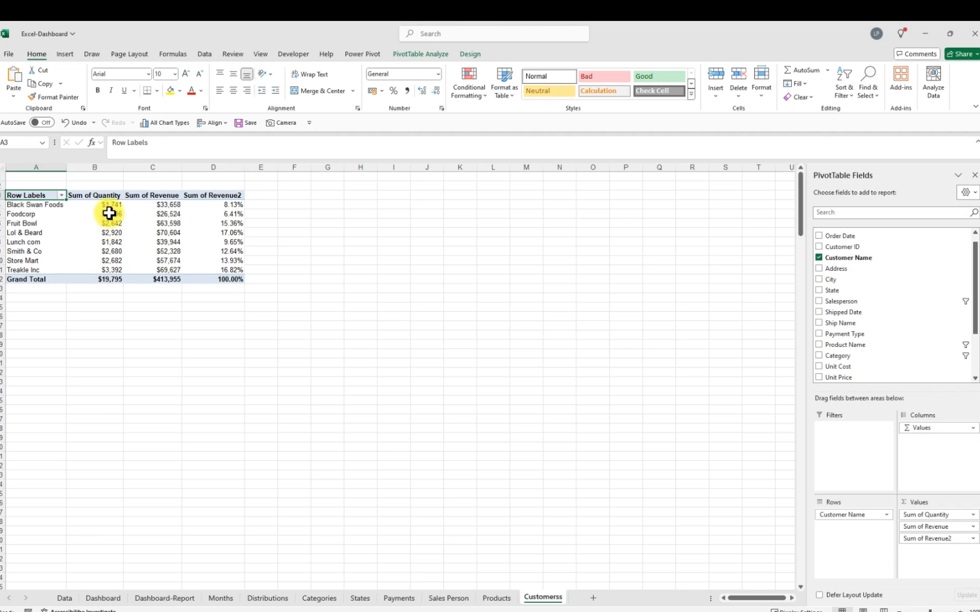
Filter the Customer Name rows to the Top 7 items by Sum of Quantity
{"action": "left_click", "coordinate": [497, 598]}
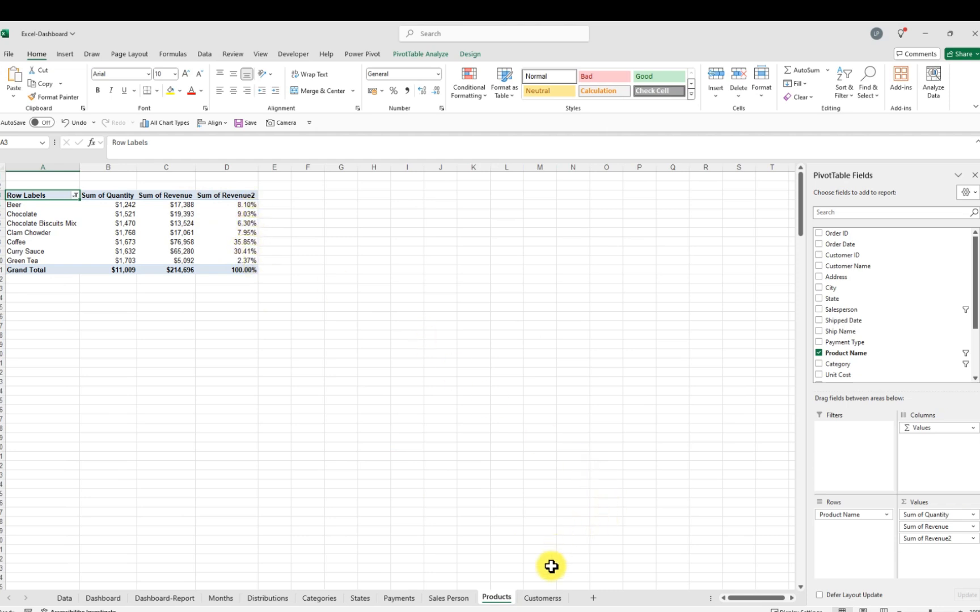
{"action": "left_click", "coordinate": [544, 599]}
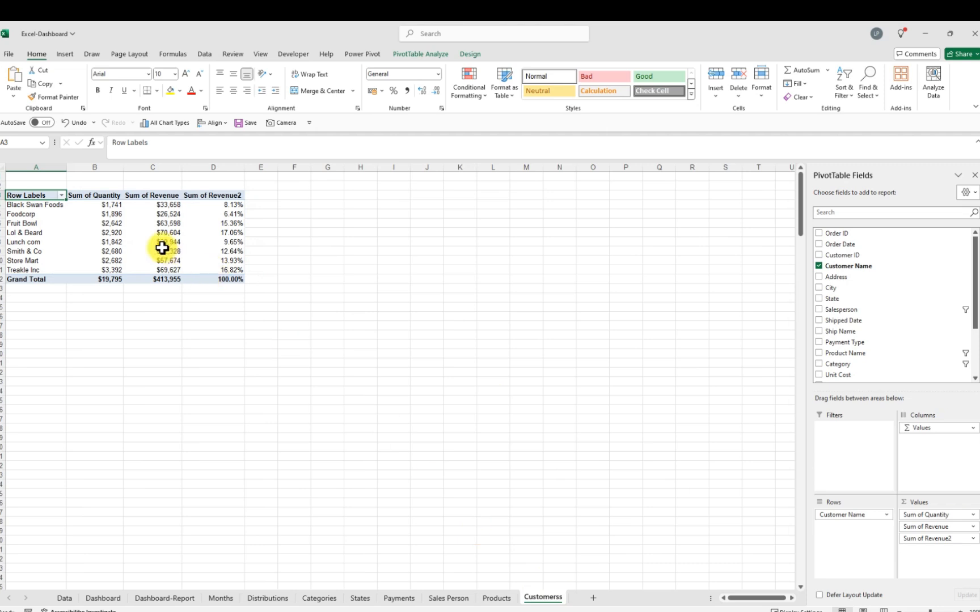
{"action": "left_click", "coordinate": [61, 196]}
{"action": "mouse_move", "coordinate": [93, 283]}
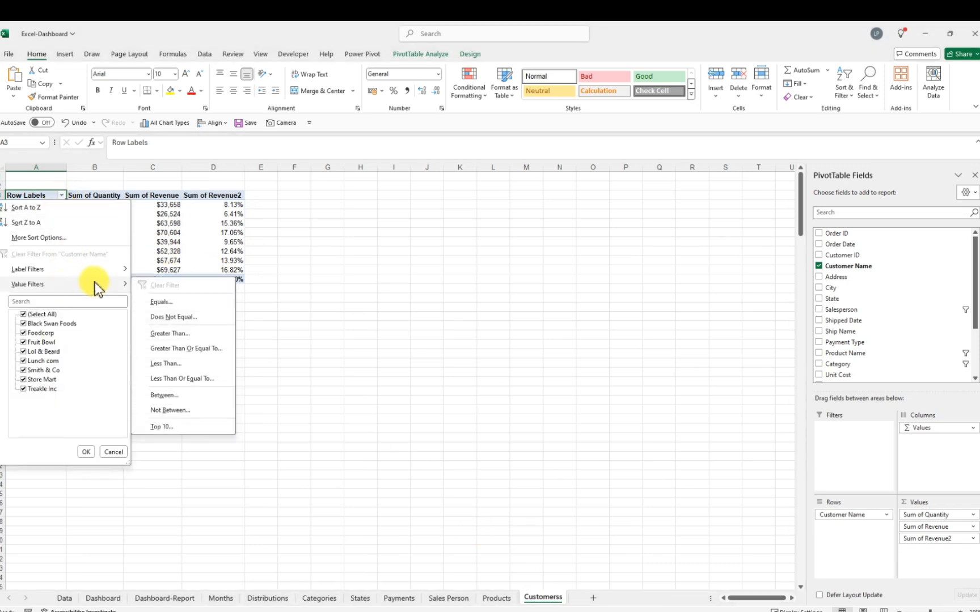
{"action": "left_click", "coordinate": [171, 427]}
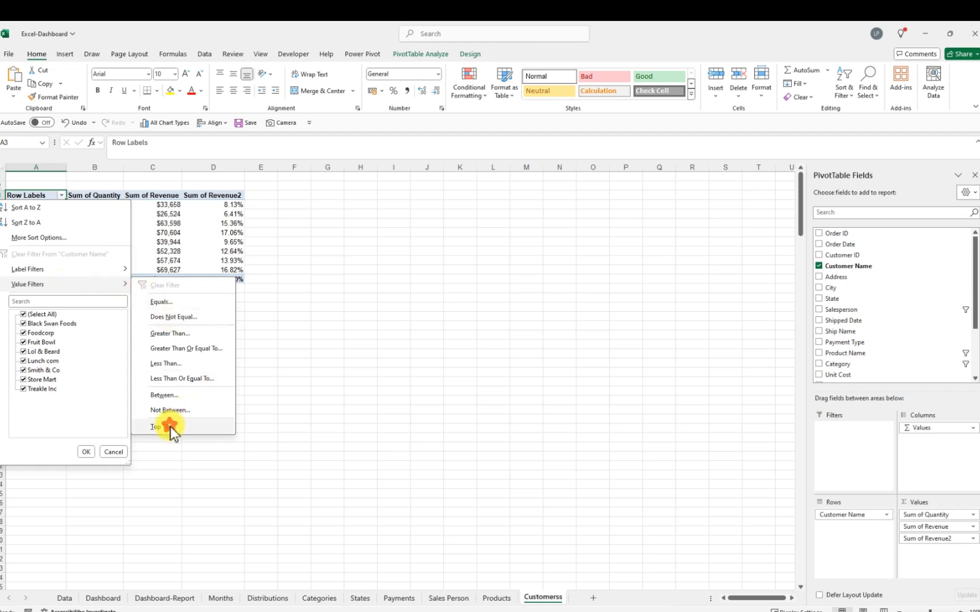
{"action": "double_click", "coordinate": [525, 293]}
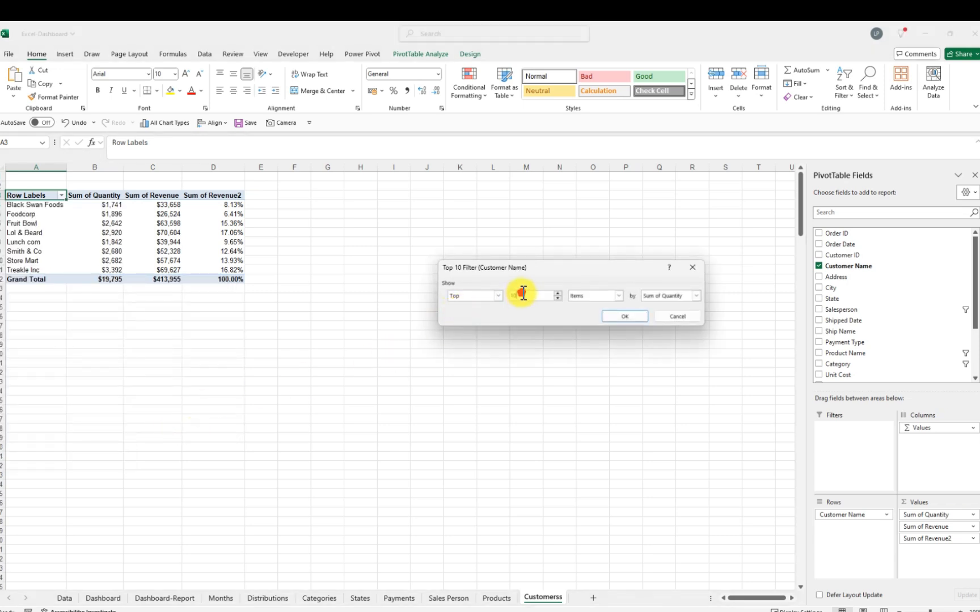
{"action": "type", "text": "17"}
{"action": "left_click", "coordinate": [620, 315]}
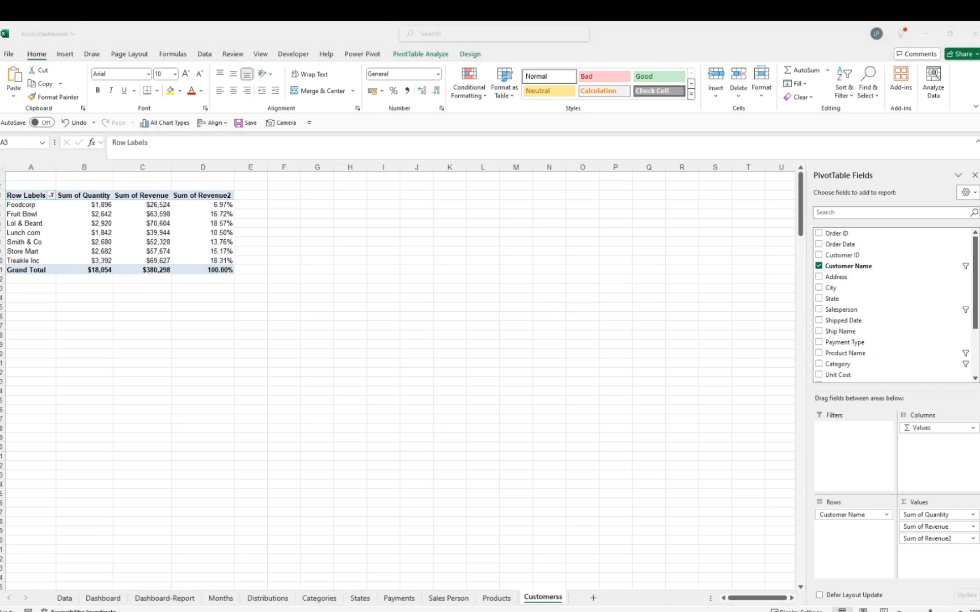
Review the Dashboard sheet, then move the Dashboard-Report sheet to the end of the sheet tabs
{"action": "left_click", "coordinate": [99, 599]}
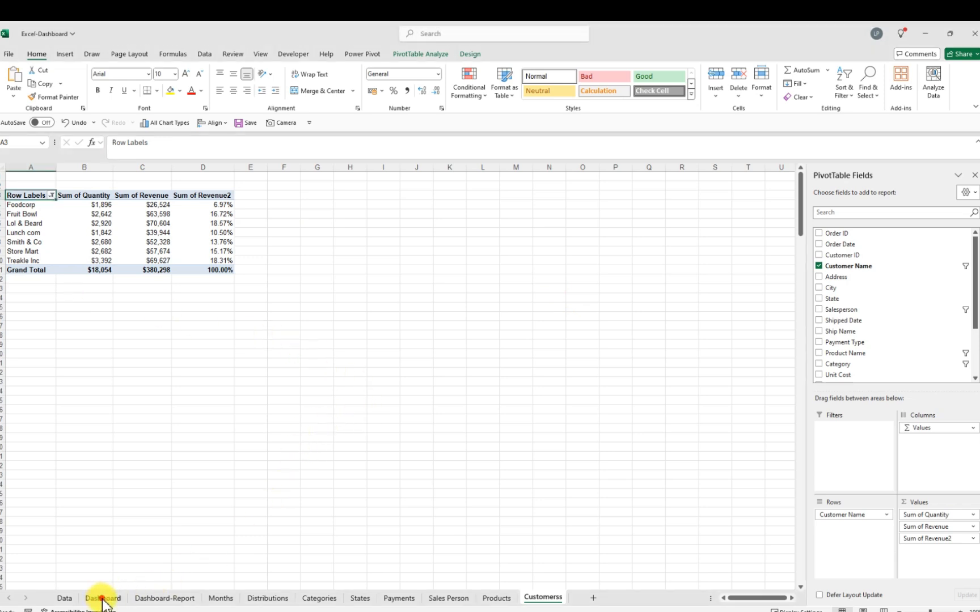
{"action": "left_click", "coordinate": [103, 599]}
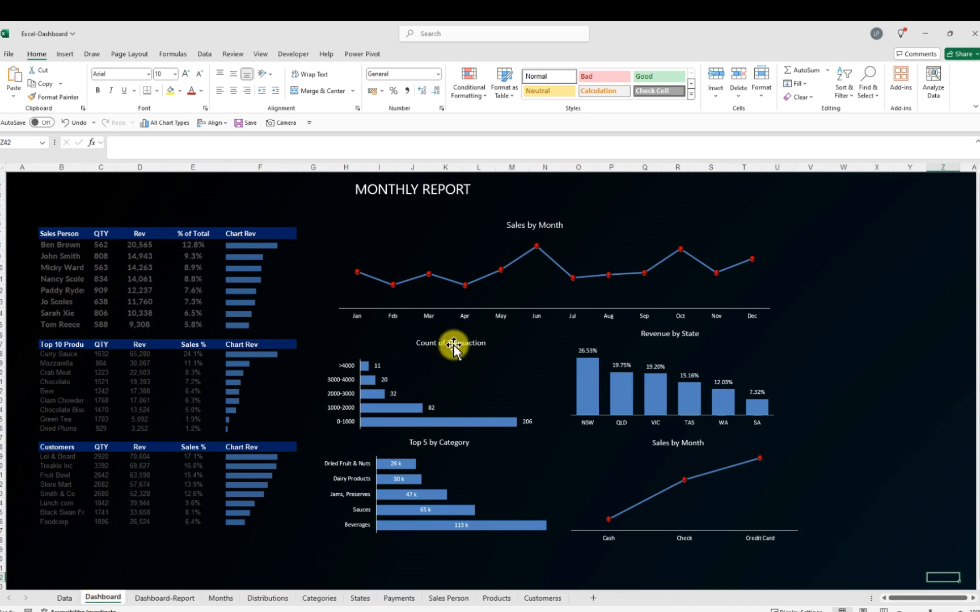
{"action": "mouse_move", "coordinate": [537, 247]}
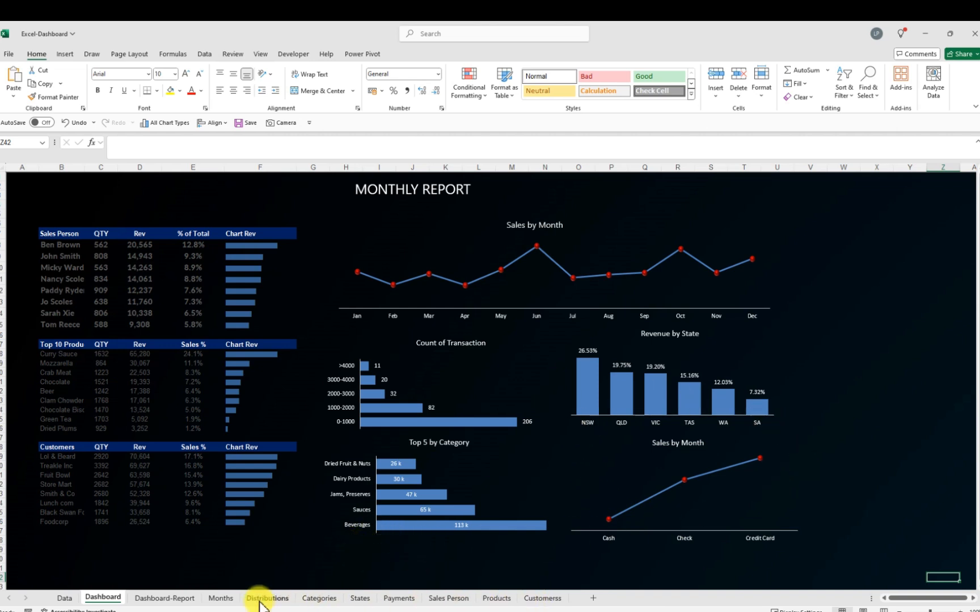
{"action": "left_click", "coordinate": [166, 599]}
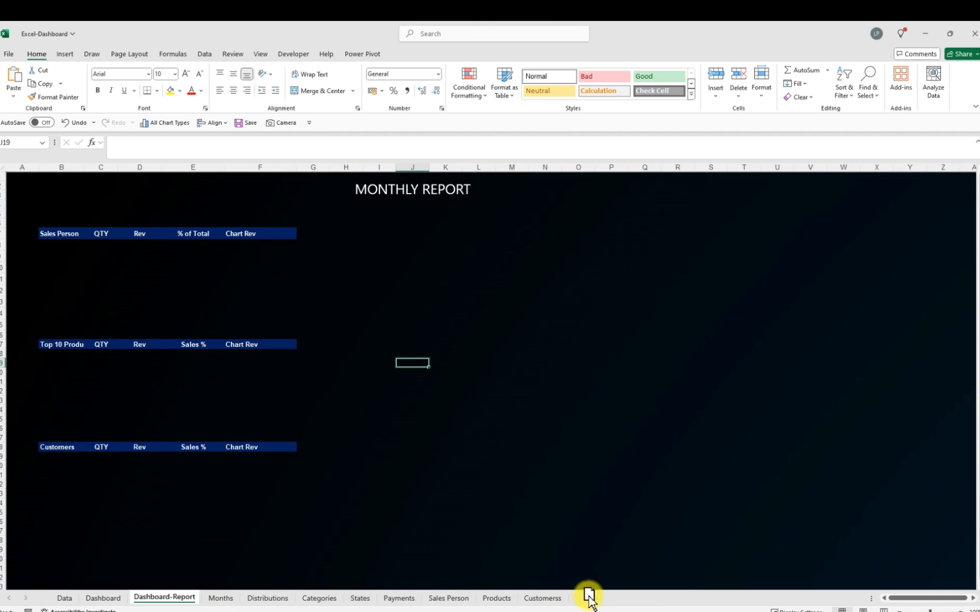
{"action": "left_click_drag", "start_coordinate": [596, 600], "coordinate": [596, 604]}
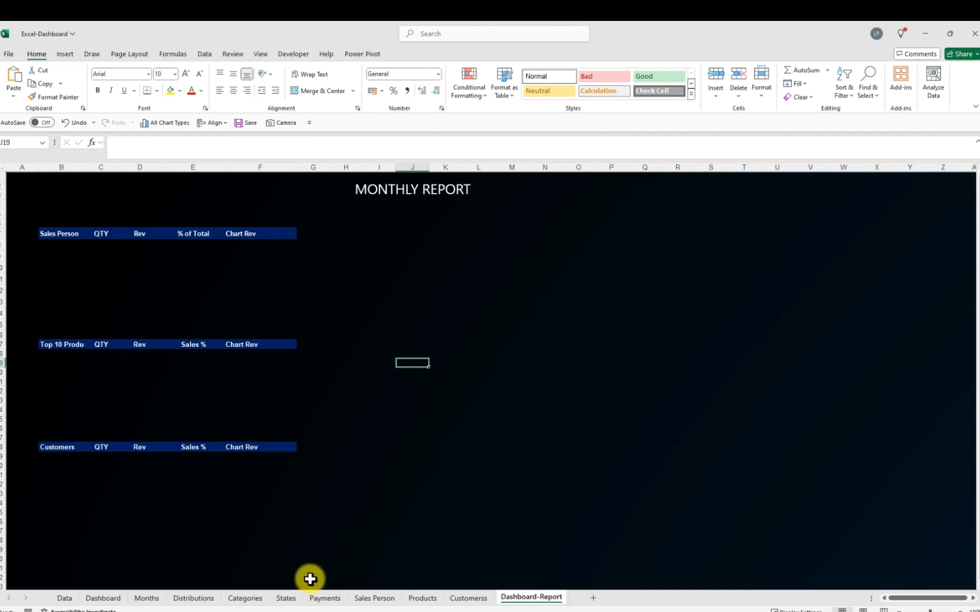
Copy the salesperson rows from the Sales Person PivotTable and paste them under the Sales Person header on Dashboard-Report
{"action": "left_click", "coordinate": [381, 600]}
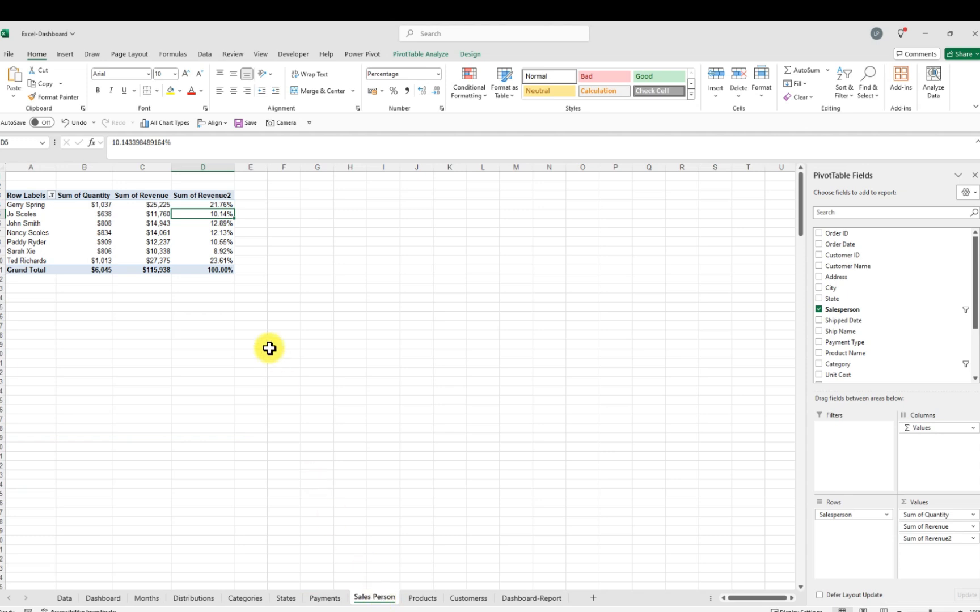
{"action": "left_click", "coordinate": [39, 296]}
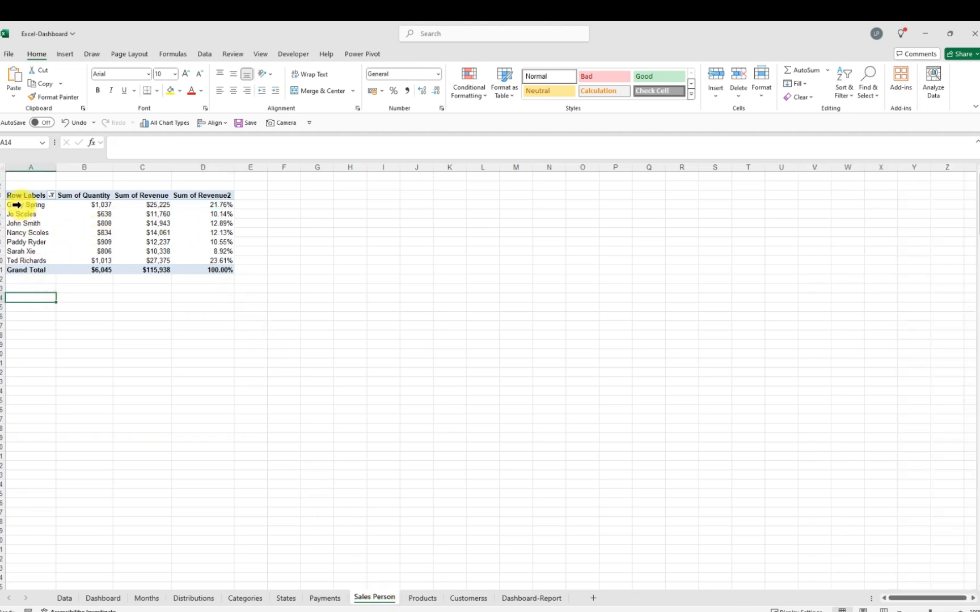
{"action": "left_click_drag", "start_coordinate": [11, 204], "coordinate": [177, 258]}
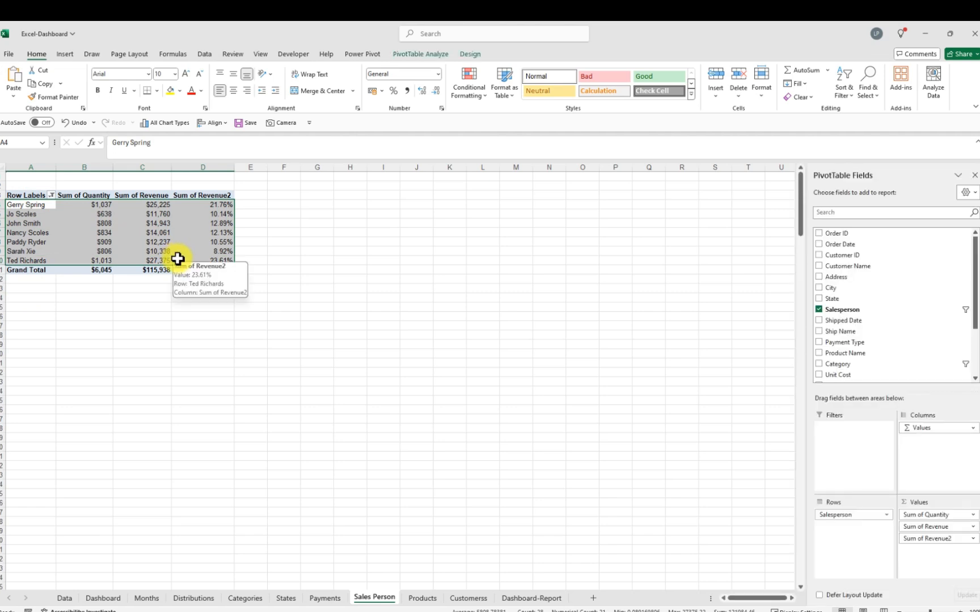
{"action": "key", "text": "ctrl+c"}
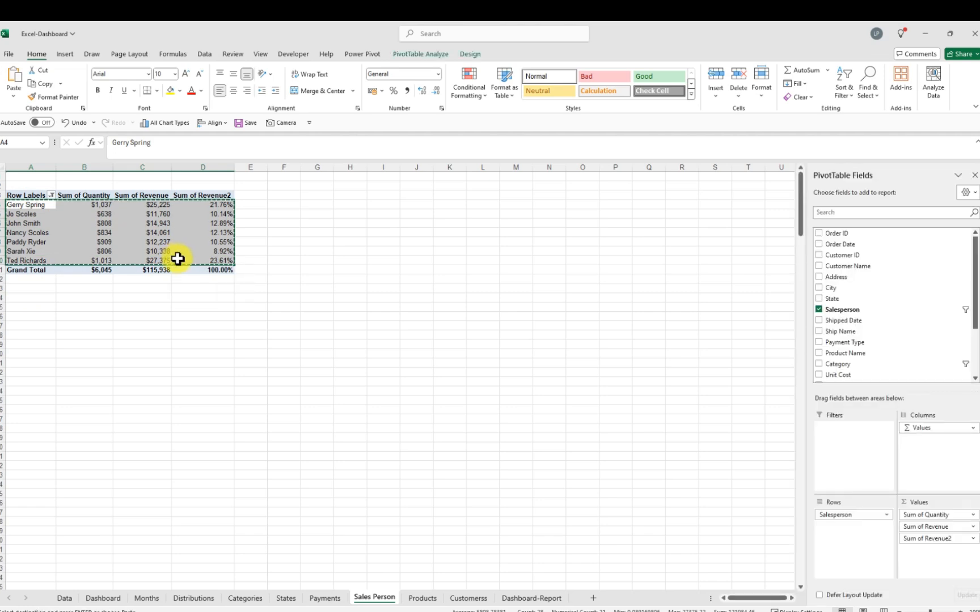
{"action": "left_click", "coordinate": [510, 598]}
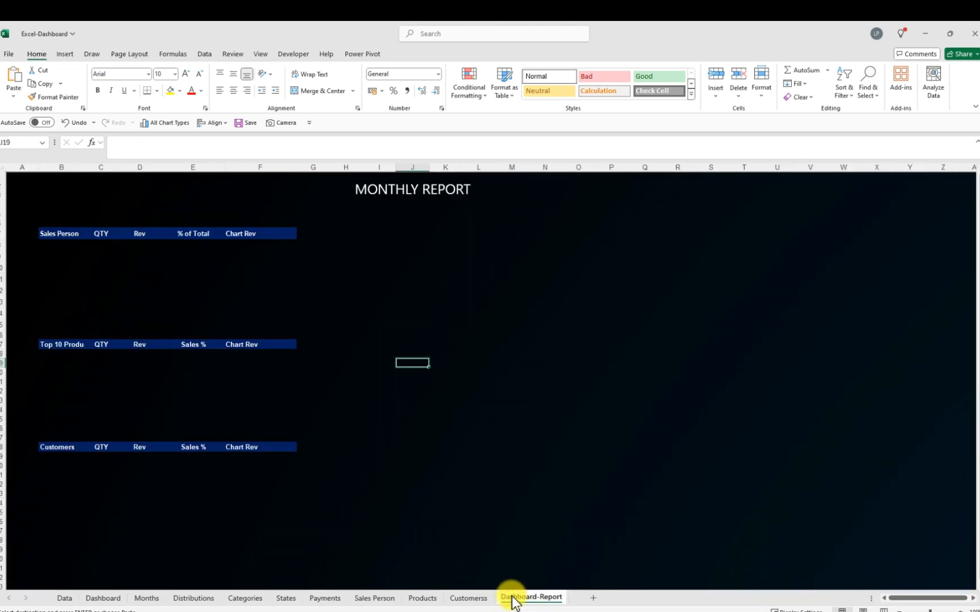
{"action": "left_click", "coordinate": [47, 245]}
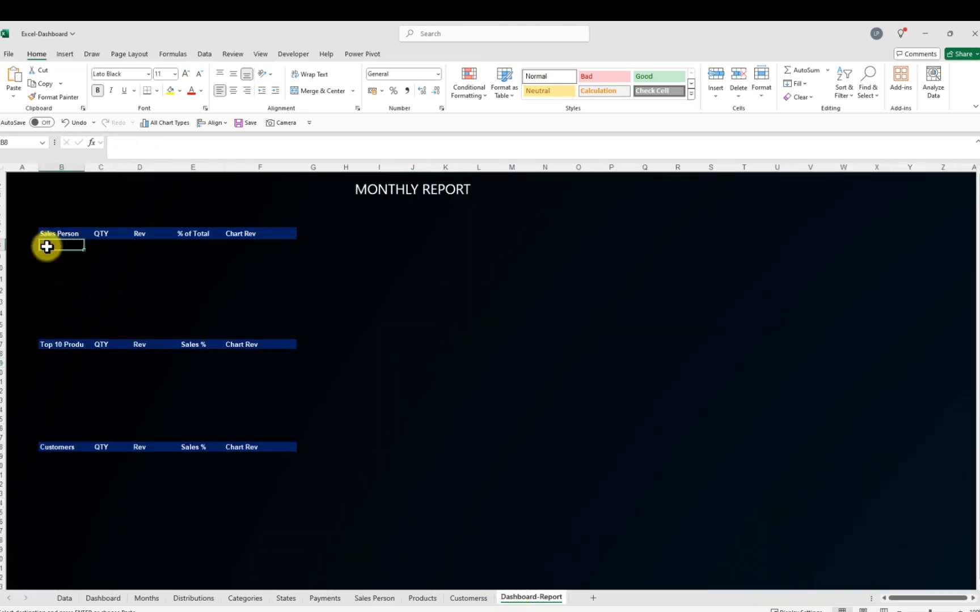
{"action": "key", "text": "ctrl+v"}
{"action": "left_click", "coordinate": [346, 279]}
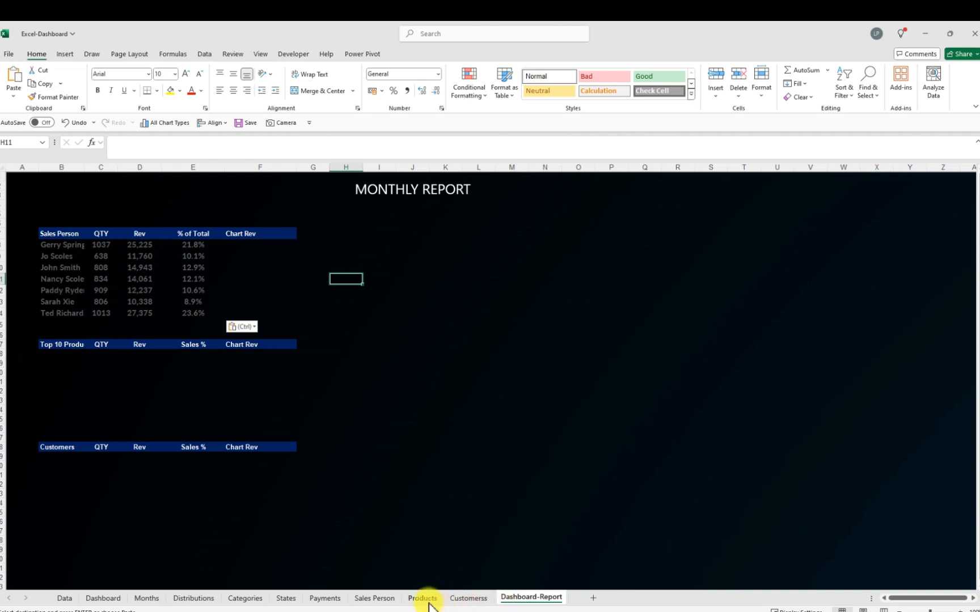
Copy the product rows from the Products PivotTable, paste them as values under the Top 10 Products header, and save the workbook
{"action": "left_click", "coordinate": [423, 600]}
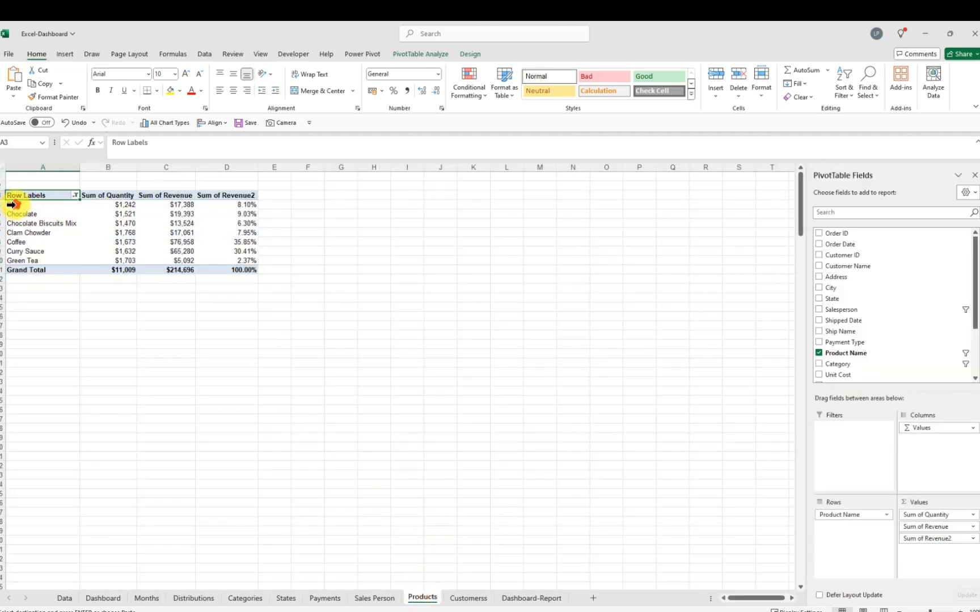
{"action": "left_click_drag", "start_coordinate": [11, 205], "coordinate": [197, 260]}
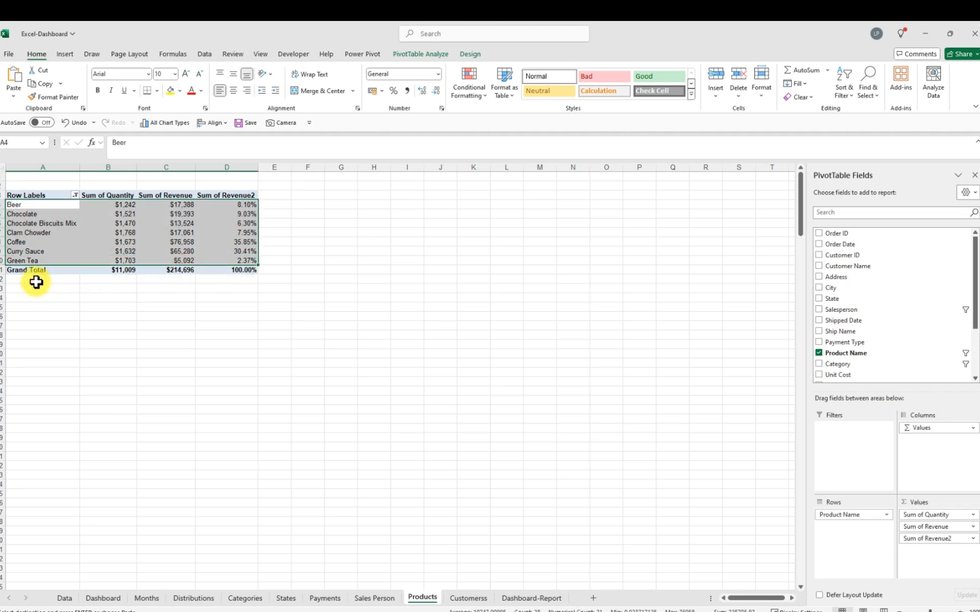
{"action": "right_click", "coordinate": [165, 233]}
{"action": "left_click", "coordinate": [167, 239]}
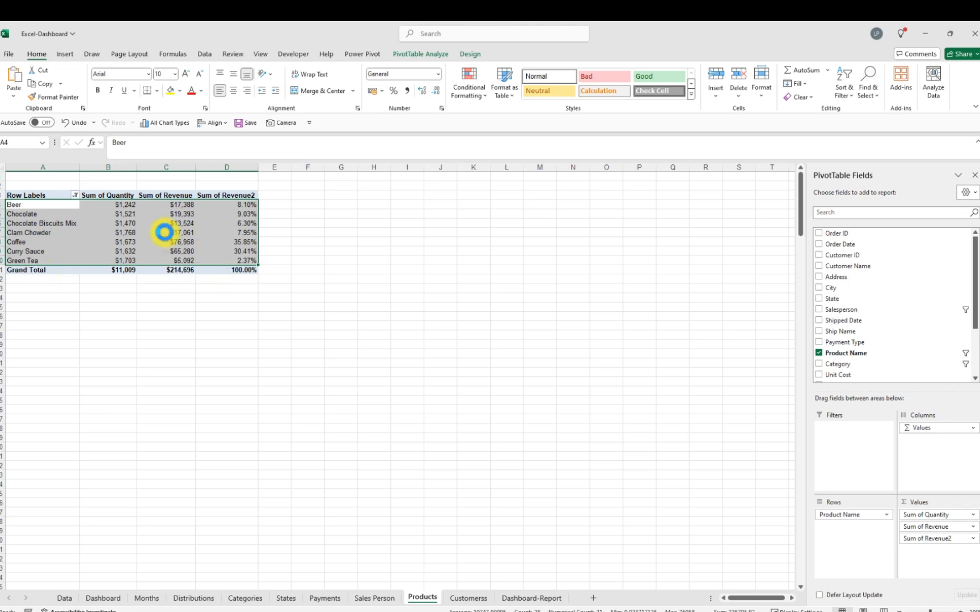
{"action": "left_click", "coordinate": [520, 599]}
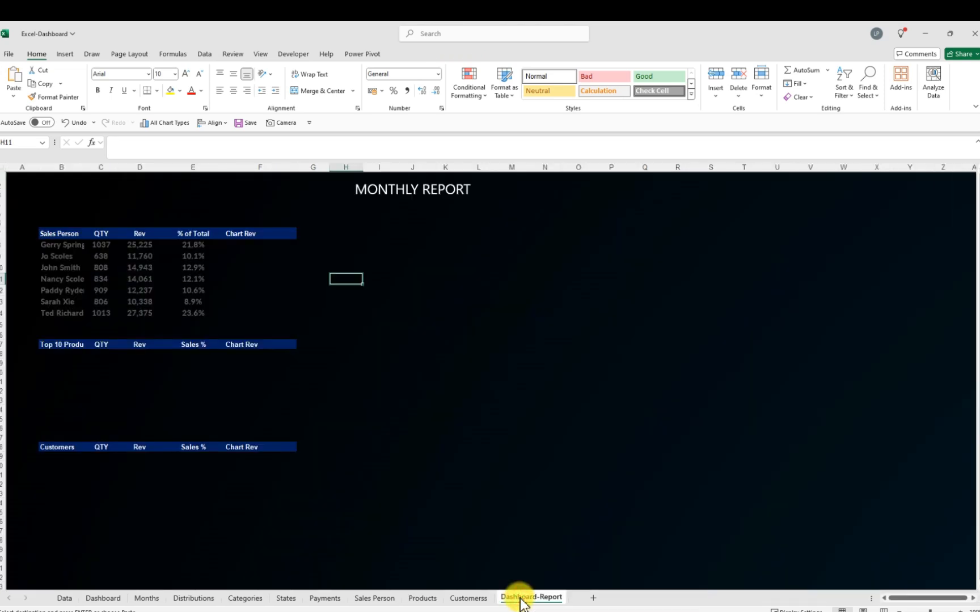
{"action": "left_click", "coordinate": [51, 354]}
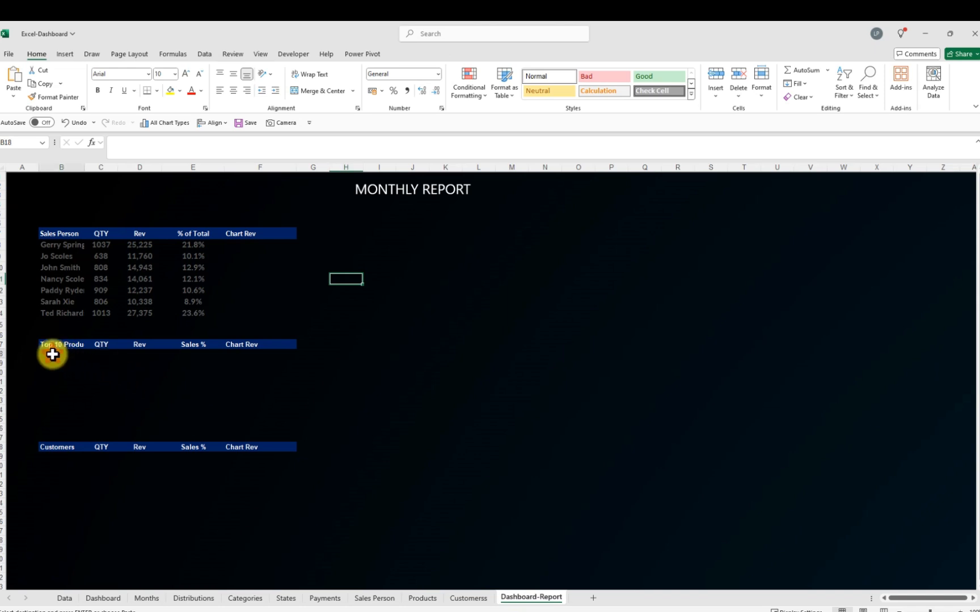
{"action": "left_click", "coordinate": [14, 96]}
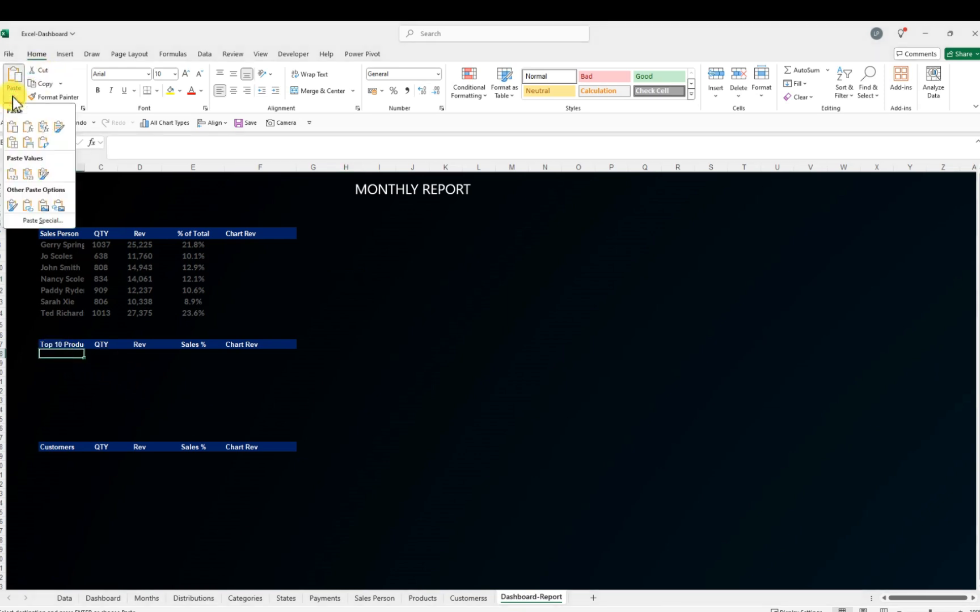
{"action": "left_click", "coordinate": [12, 176]}
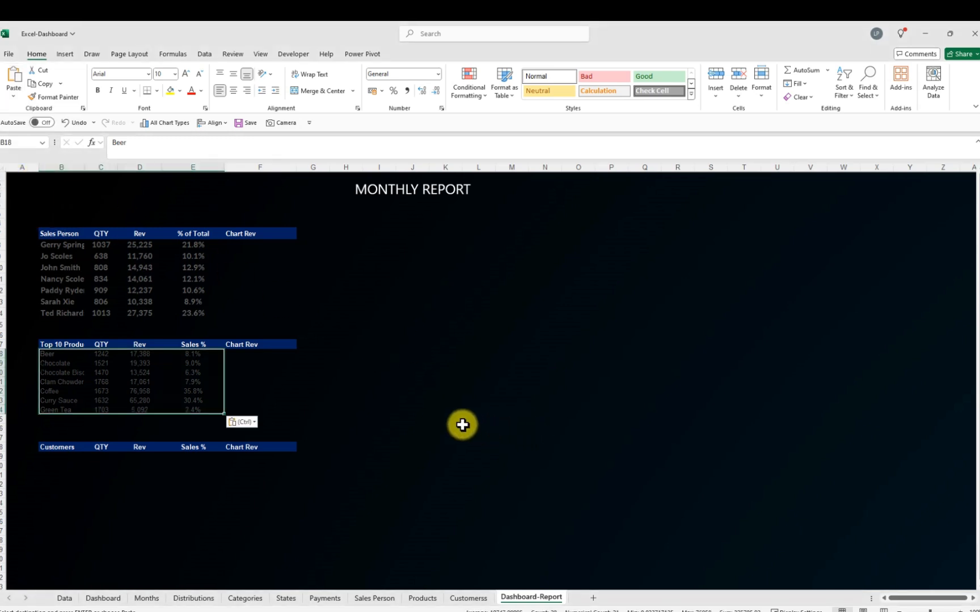
{"action": "left_click", "coordinate": [246, 123]}
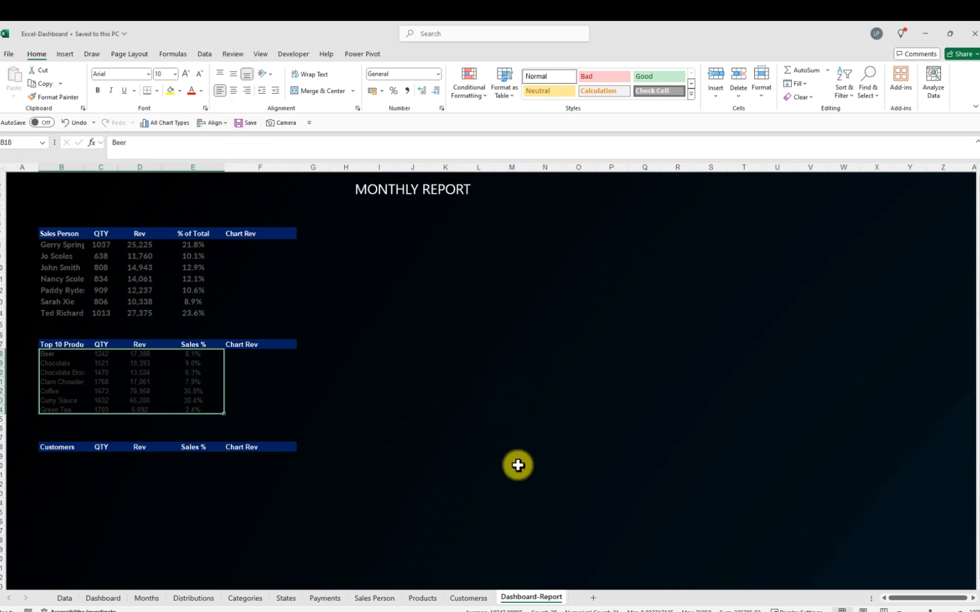
Copy the customer rows from the Customers PivotTable and paste them as values under the Customers header on Dashboard-Report
{"action": "left_click", "coordinate": [466, 599]}
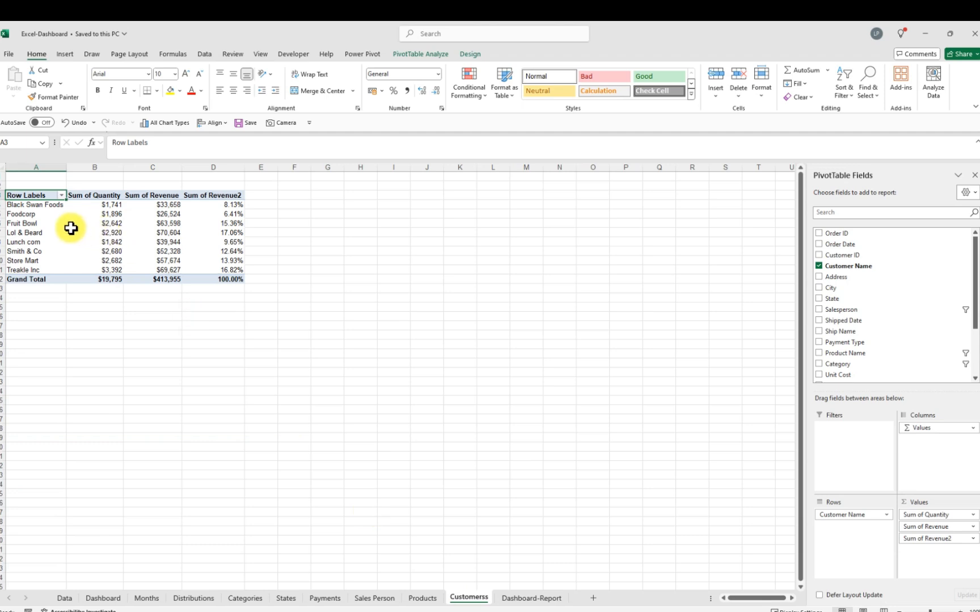
{"action": "left_click_drag", "start_coordinate": [5, 204], "coordinate": [189, 263]}
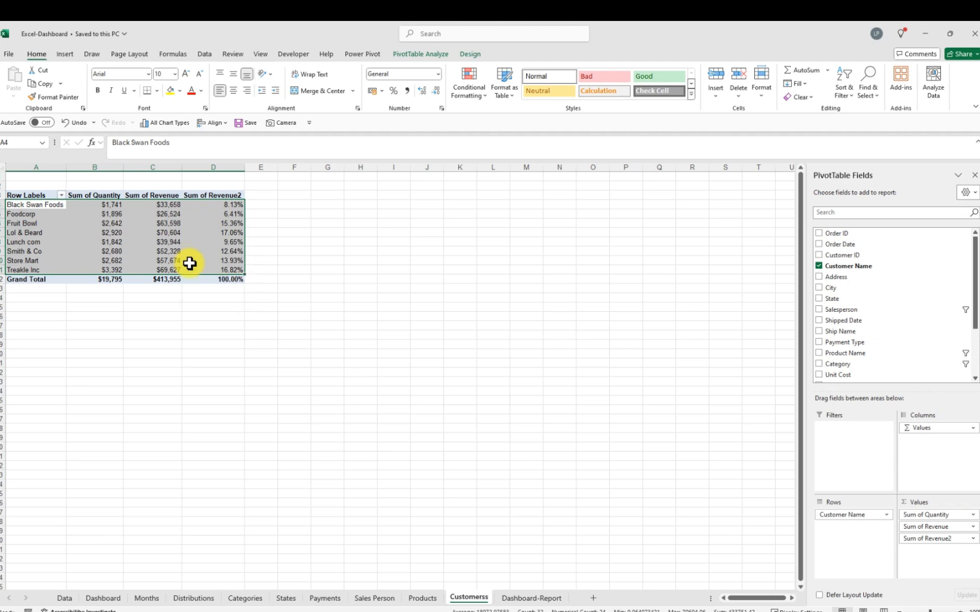
{"action": "key", "text": "ctrl+c"}
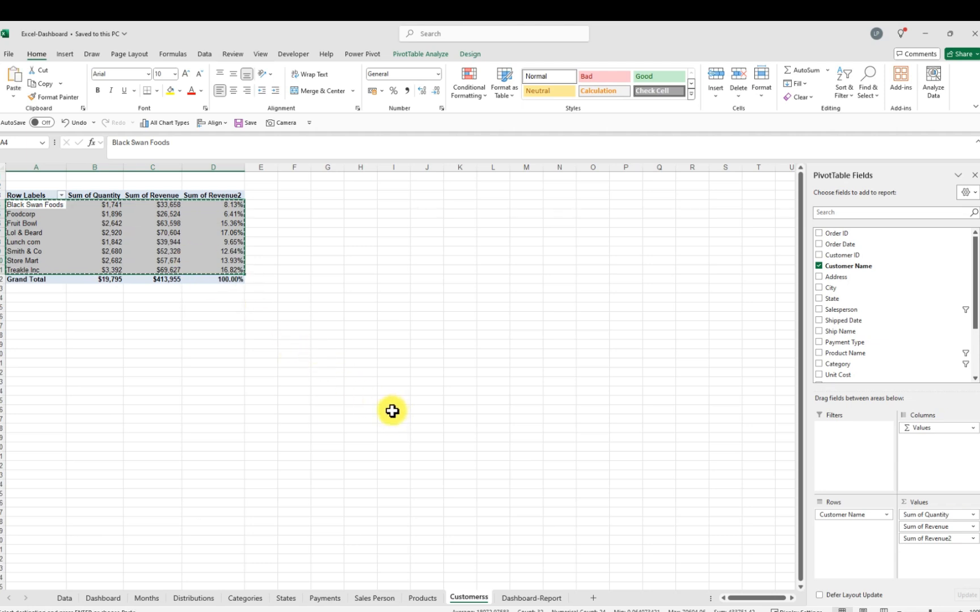
{"action": "left_click", "coordinate": [519, 596]}
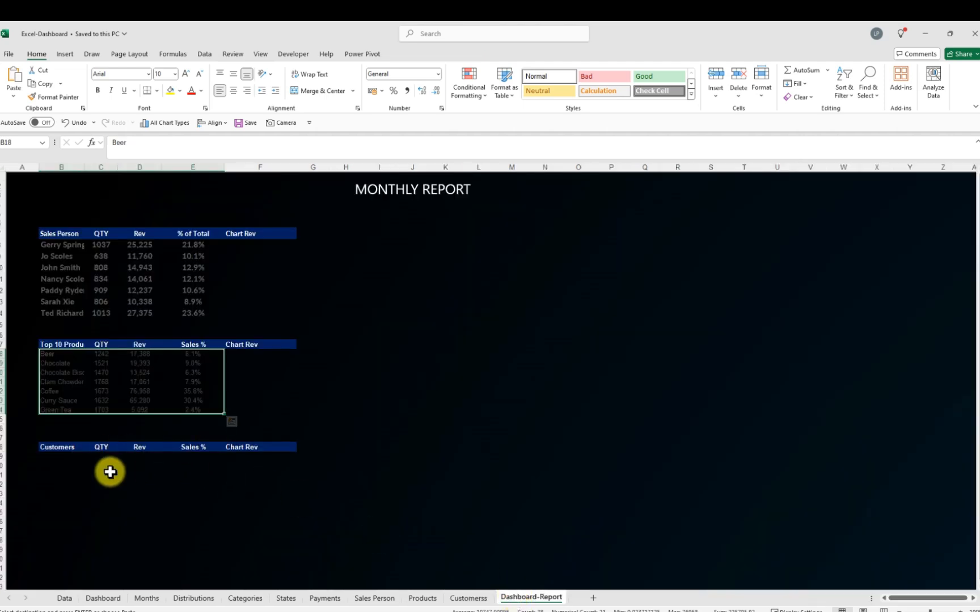
{"action": "left_click", "coordinate": [59, 459]}
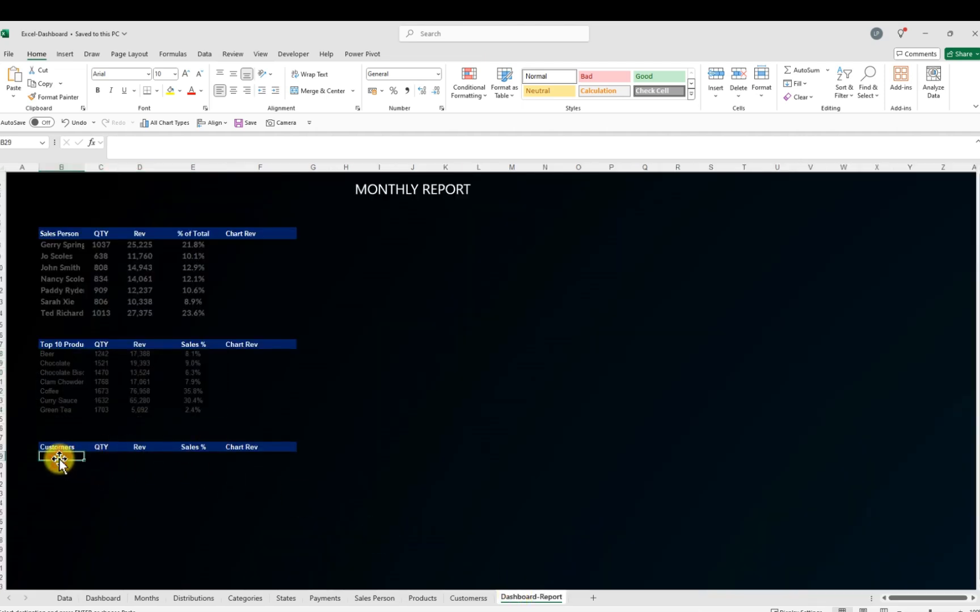
{"action": "left_click", "coordinate": [12, 97]}
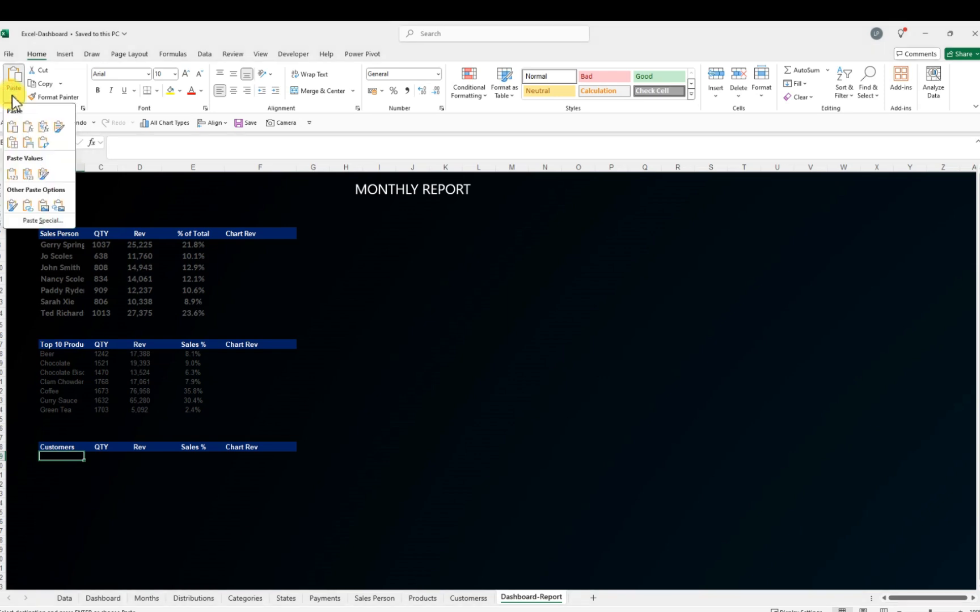
{"action": "left_click", "coordinate": [15, 175]}
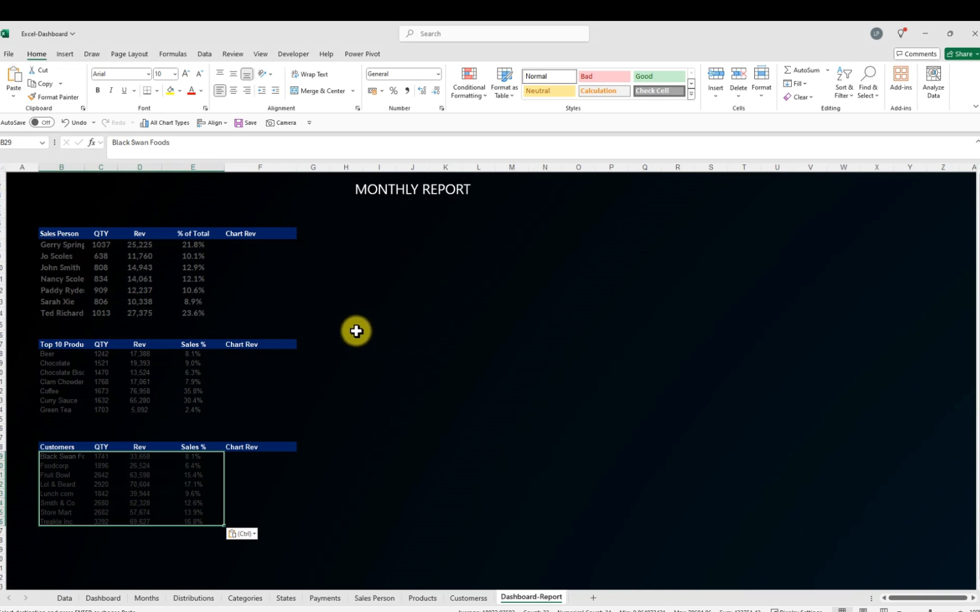
{"action": "left_click", "coordinate": [232, 248]}
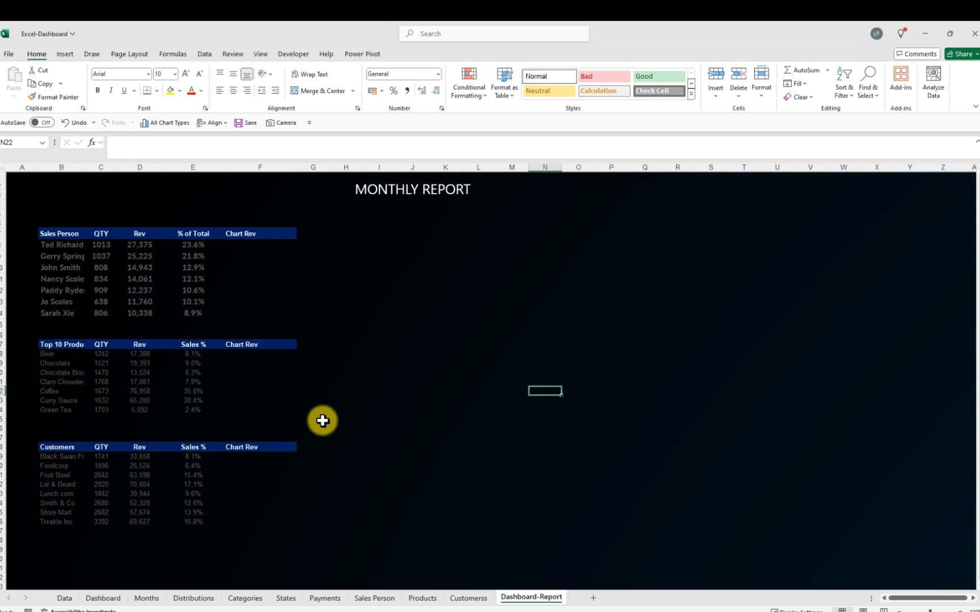
Paste the Sales by Month chart from the Months sheet beside the Sales Person table, then undo the paste
{"action": "left_click", "coordinate": [146, 600]}
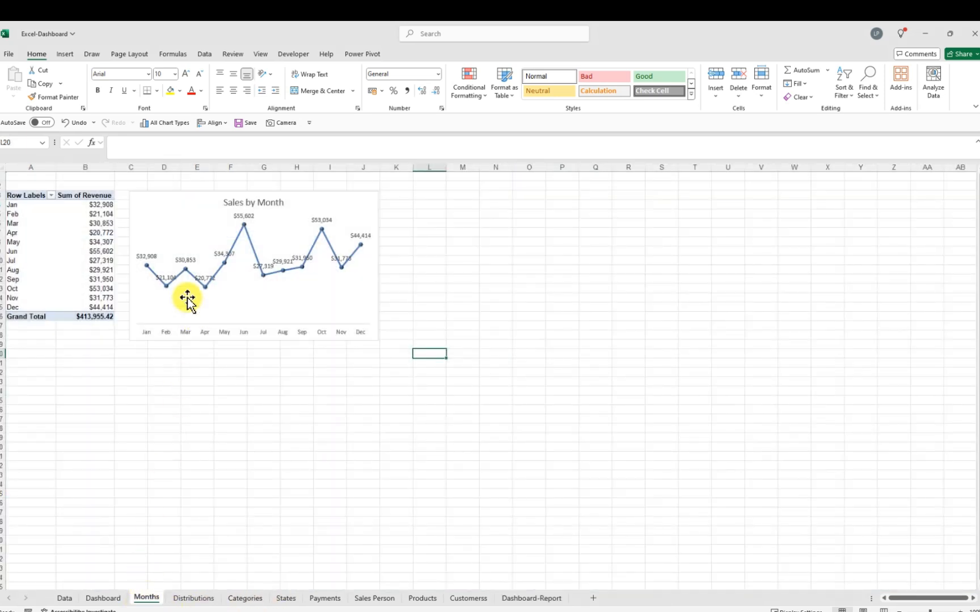
{"action": "left_click", "coordinate": [198, 220]}
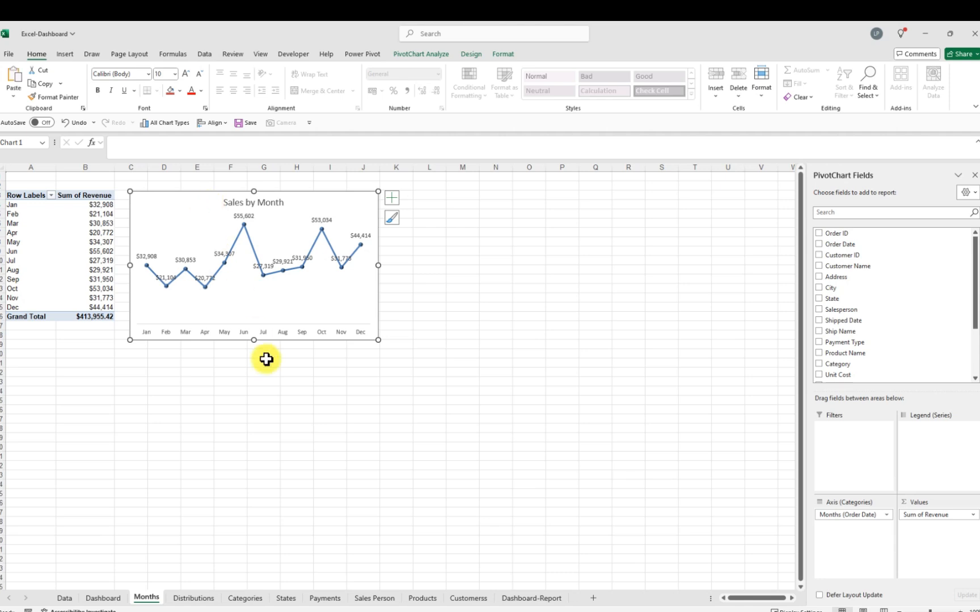
{"action": "left_click", "coordinate": [549, 598]}
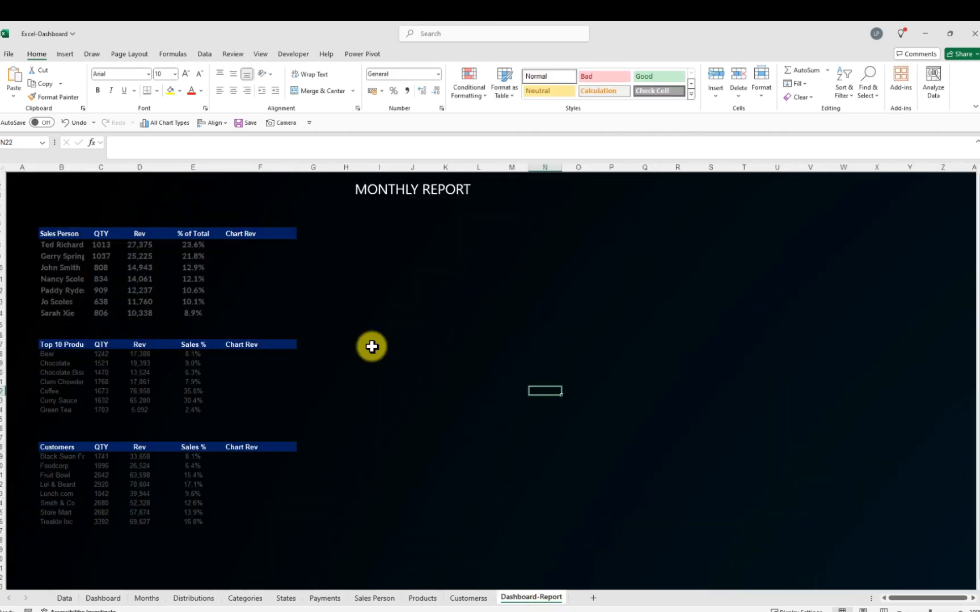
{"action": "left_click", "coordinate": [379, 234]}
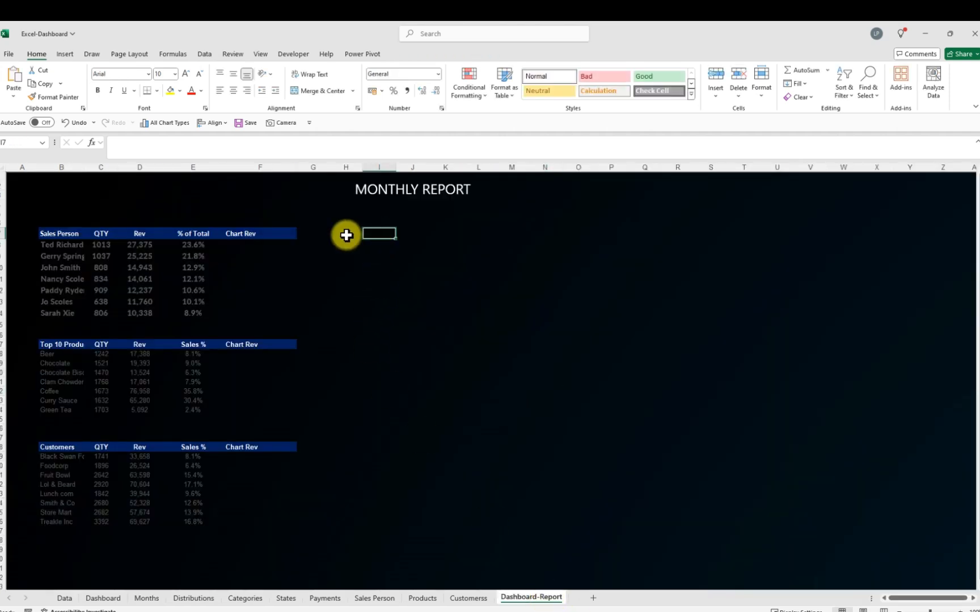
{"action": "left_click", "coordinate": [322, 232]}
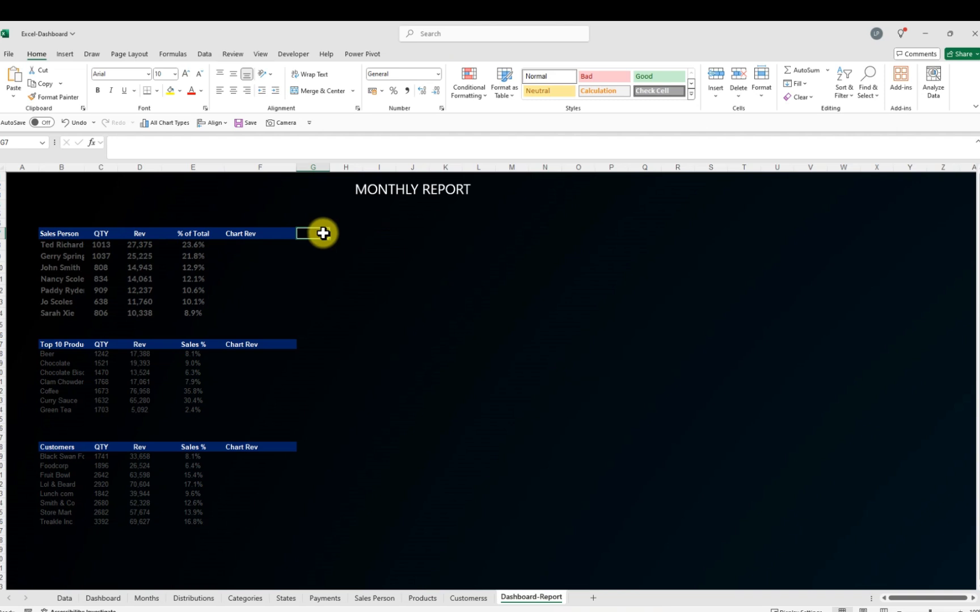
{"action": "key", "text": "ctrl+v"}
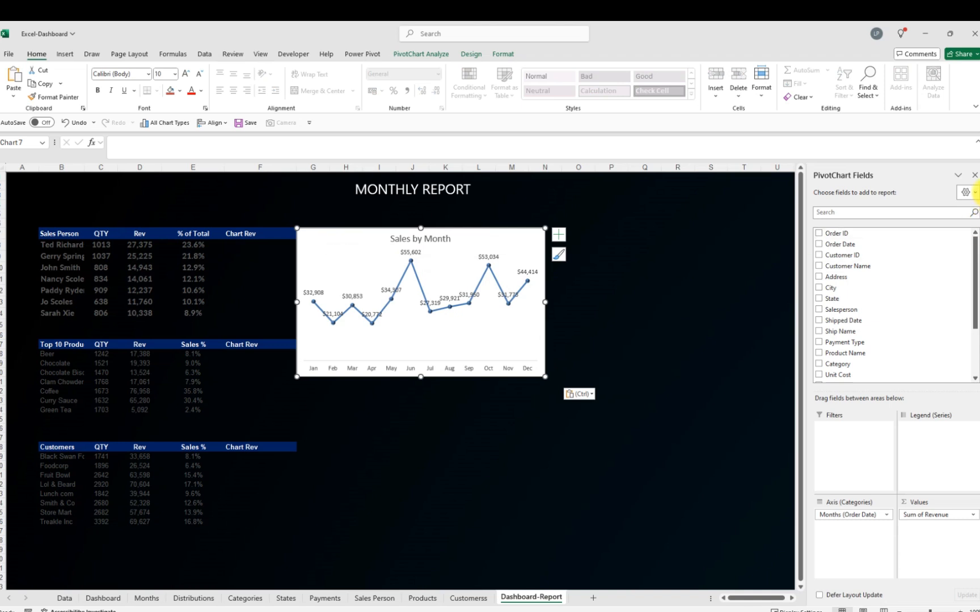
{"action": "left_click", "coordinate": [975, 175]}
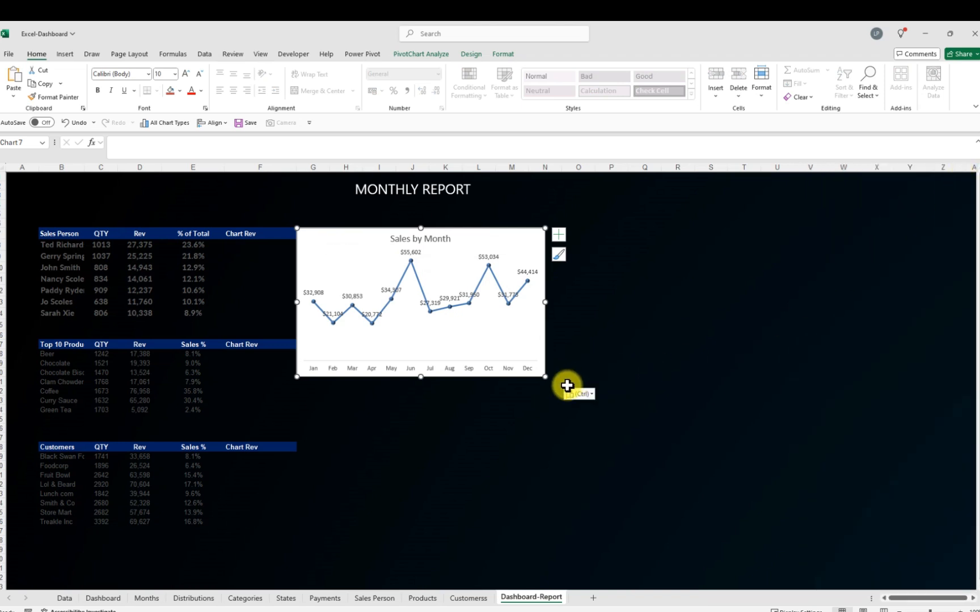
{"action": "key", "text": "ctrl+z"}
{"action": "left_click", "coordinate": [797, 578]}
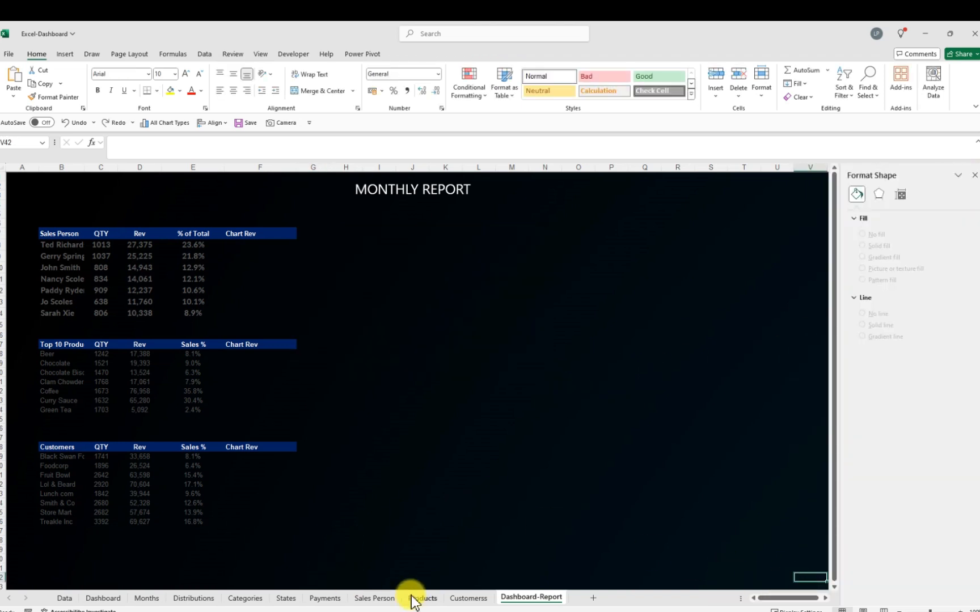
Paste the Sales by Month chart beside the Sales Person table and resize it into a wide, short strip
{"action": "left_click", "coordinate": [146, 598]}
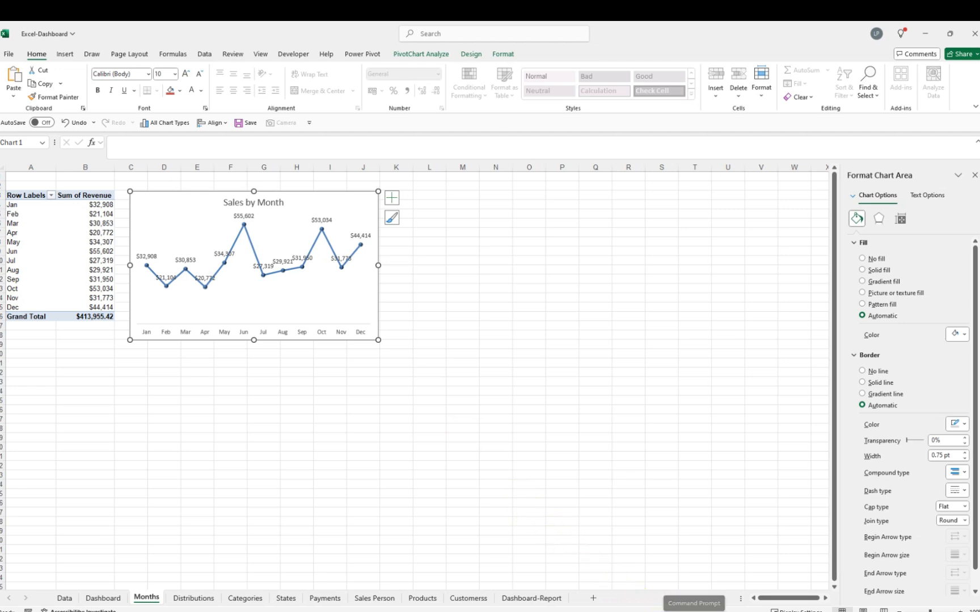
{"action": "mouse_move", "coordinate": [680, 610]}
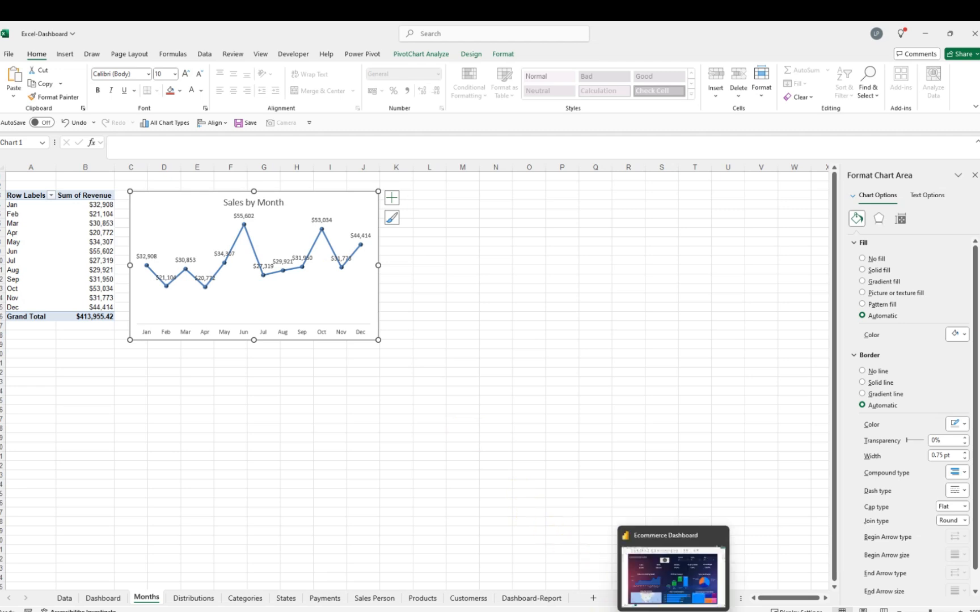
{"action": "left_click", "coordinate": [532, 600]}
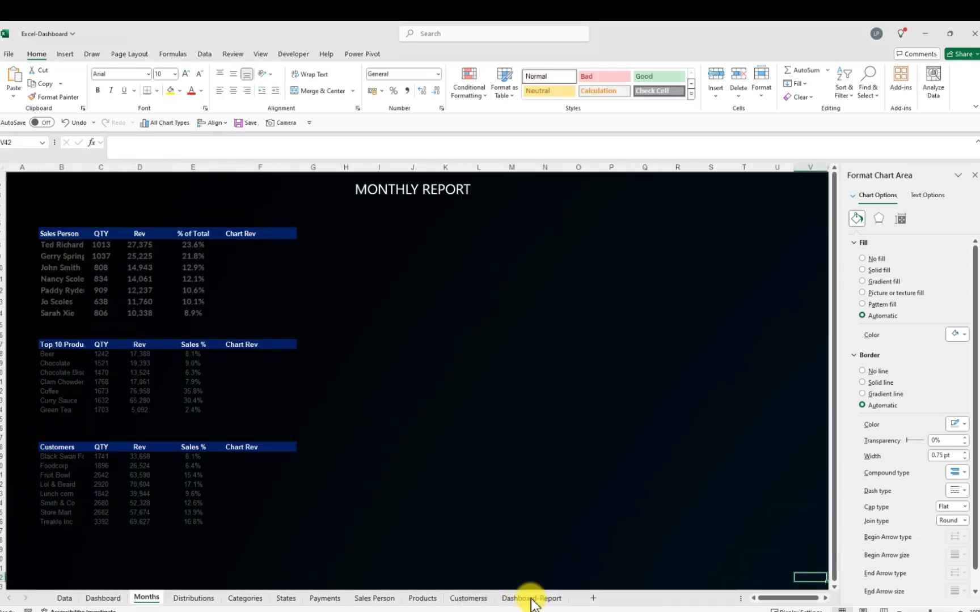
{"action": "left_click", "coordinate": [311, 232]}
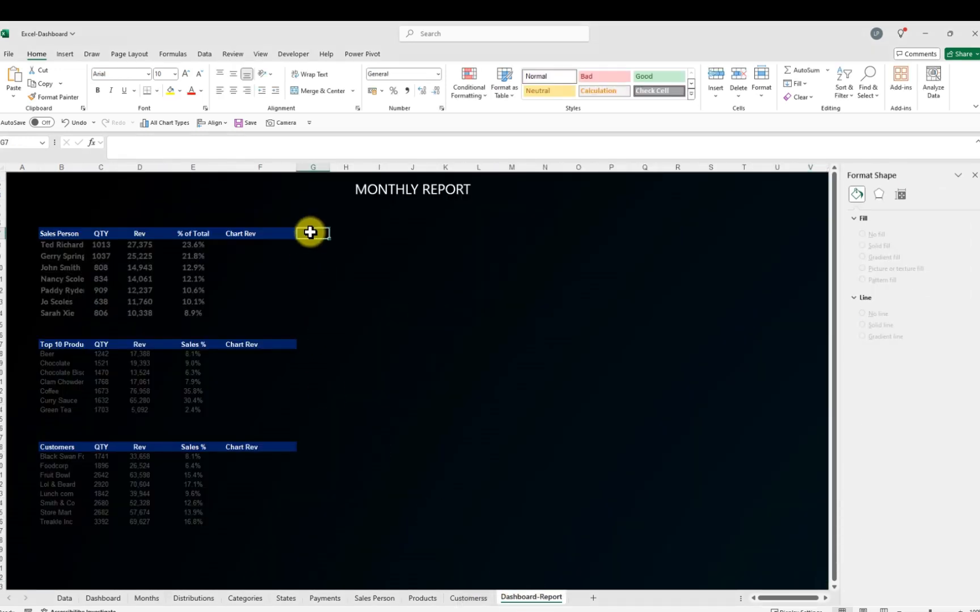
{"action": "key", "text": "ctrl+v"}
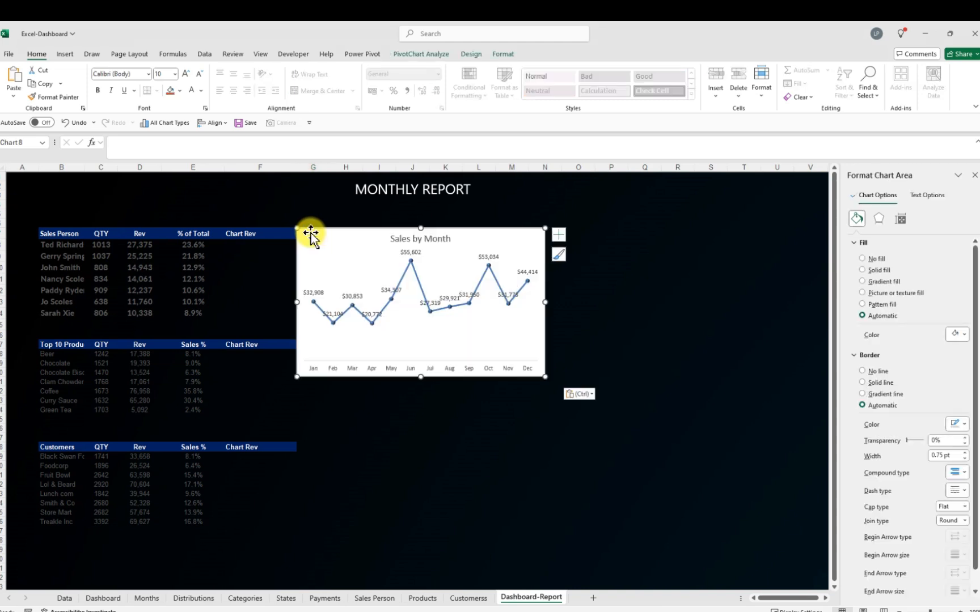
{"action": "left_click_drag", "start_coordinate": [374, 240], "coordinate": [397, 242]}
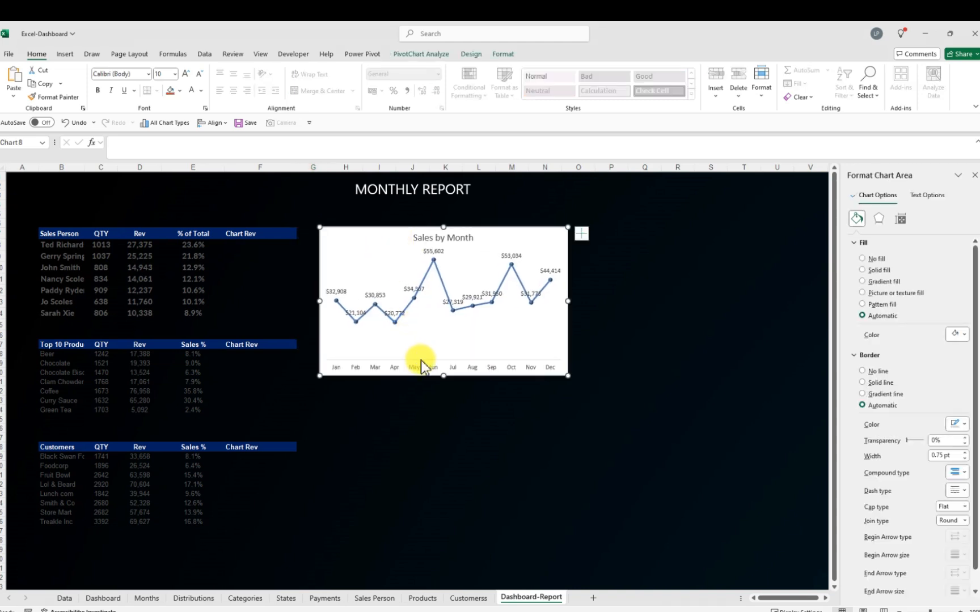
{"action": "left_click_drag", "start_coordinate": [441, 378], "coordinate": [440, 337]}
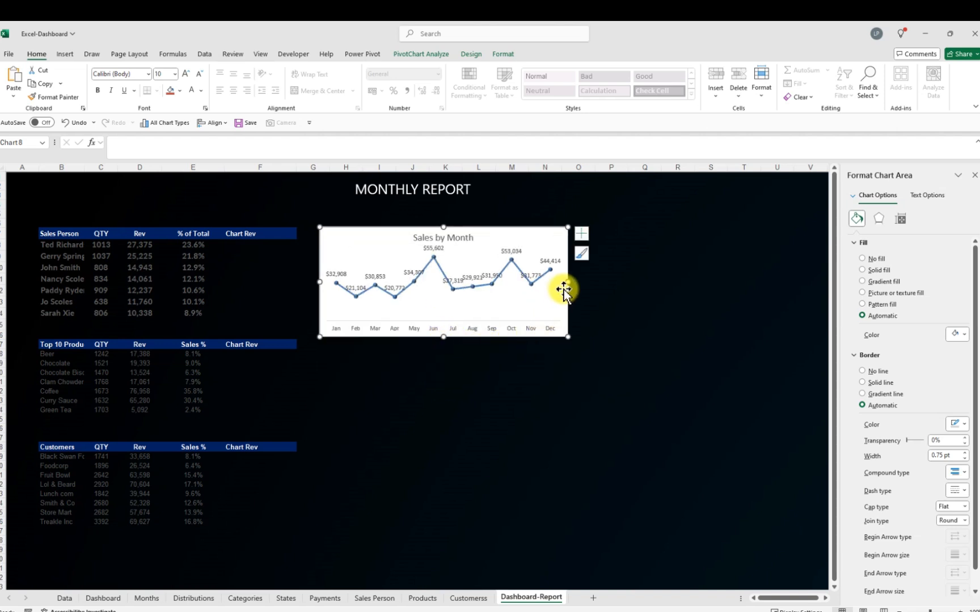
{"action": "left_click_drag", "start_coordinate": [568, 281], "coordinate": [726, 292]}
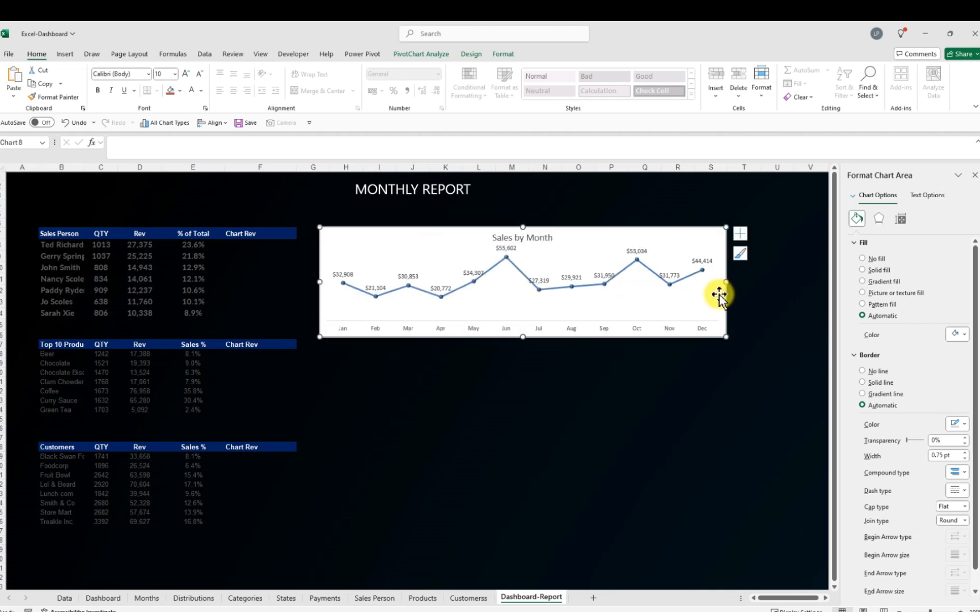
Remove the chart's data labels and fill the chart area with black
{"action": "left_click", "coordinate": [411, 278]}
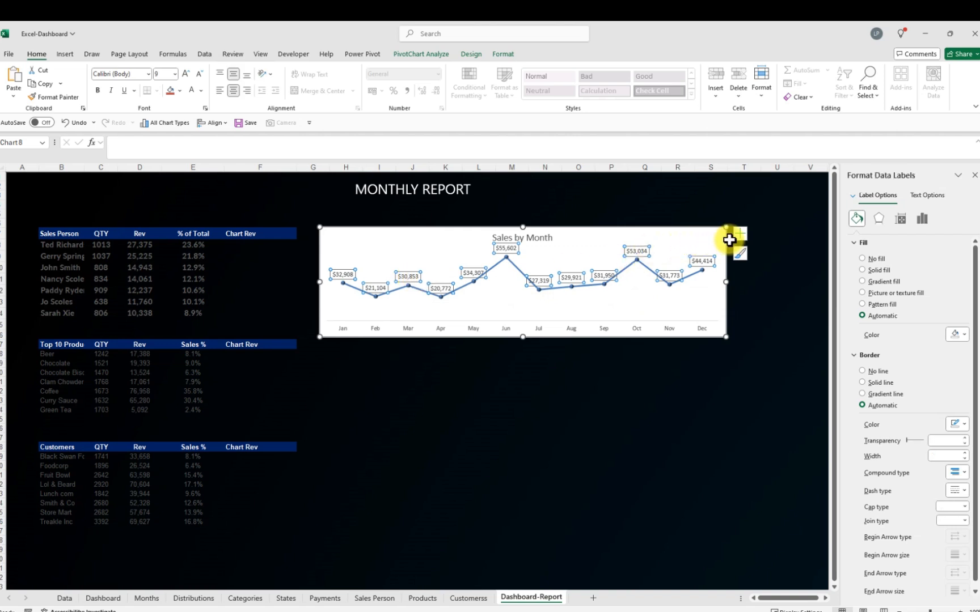
{"action": "right_click", "coordinate": [706, 265]}
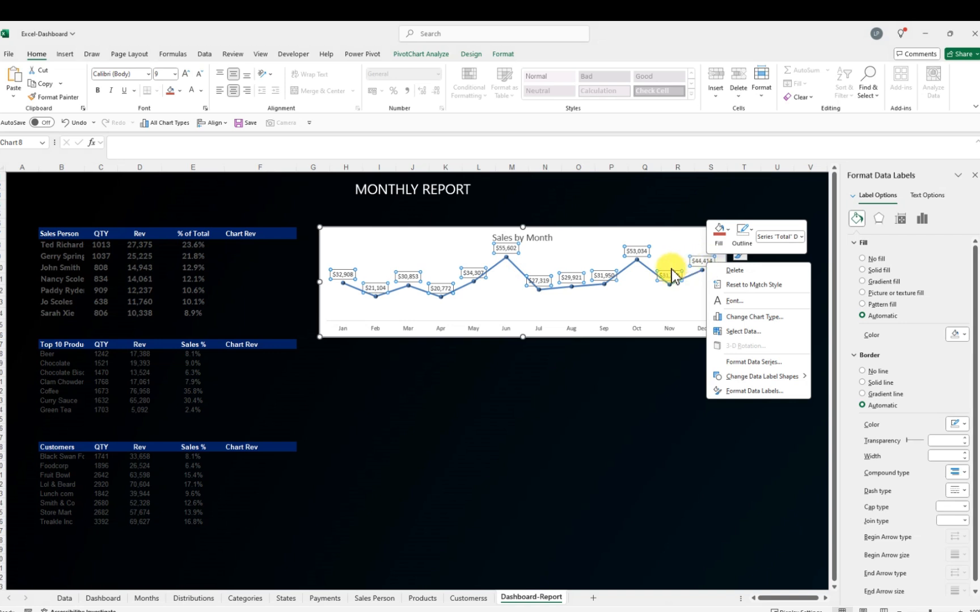
{"action": "key", "text": "Escape"}
{"action": "left_click", "coordinate": [739, 234]}
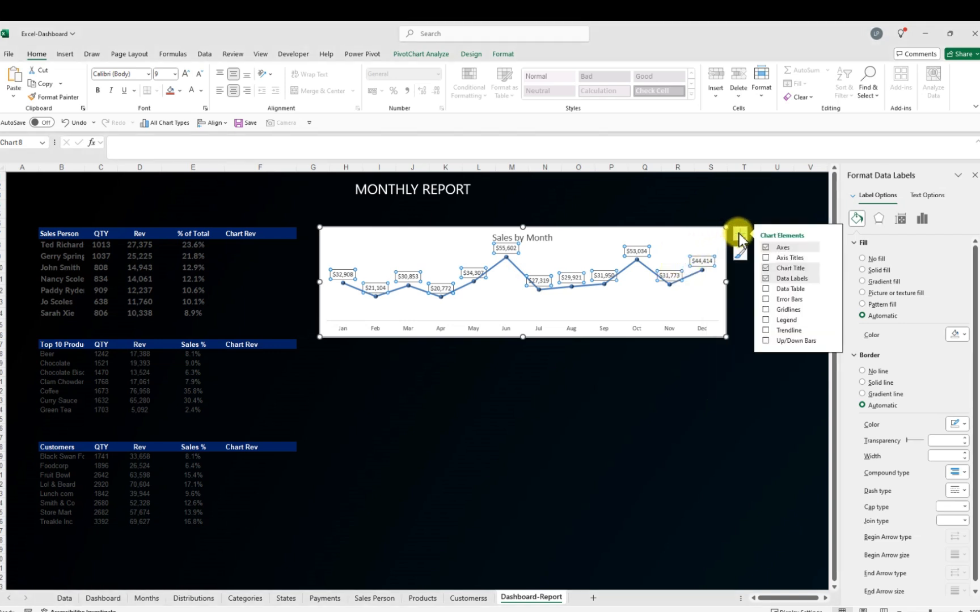
{"action": "left_click", "coordinate": [766, 279]}
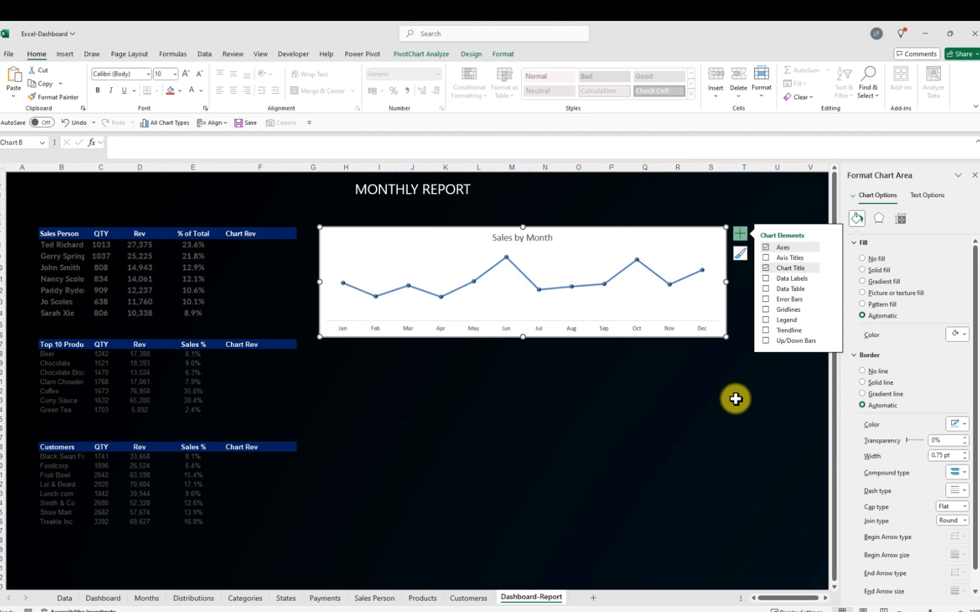
{"action": "left_click", "coordinate": [964, 336]}
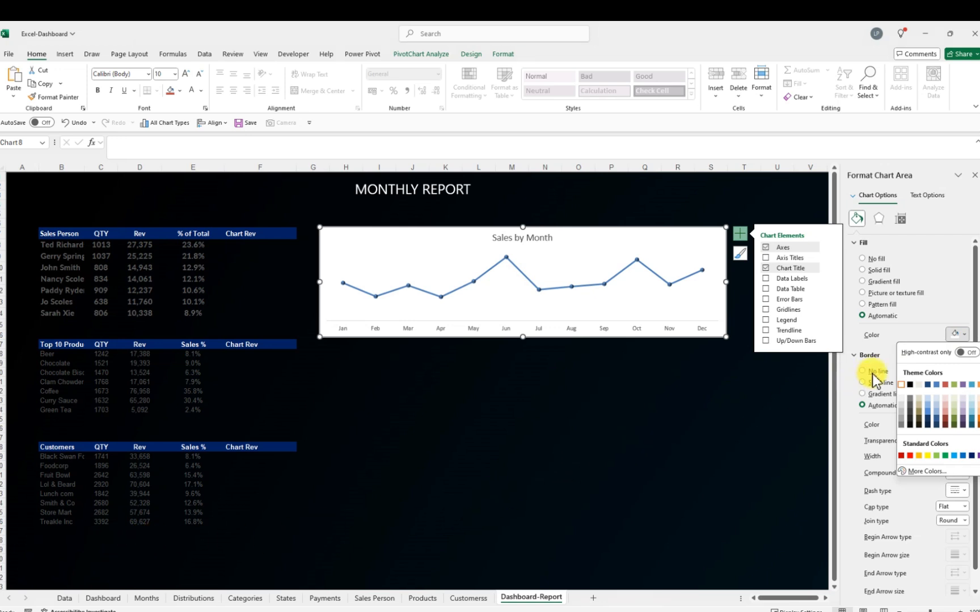
{"action": "left_click", "coordinate": [912, 386]}
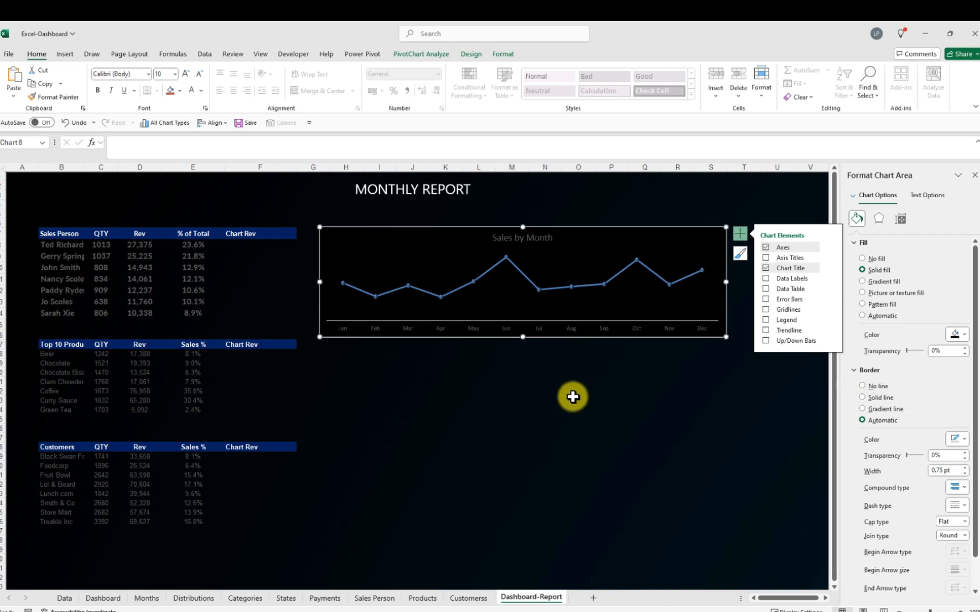
Set the font colour of the chart's month axis labels to white
{"action": "left_click", "coordinate": [575, 330]}
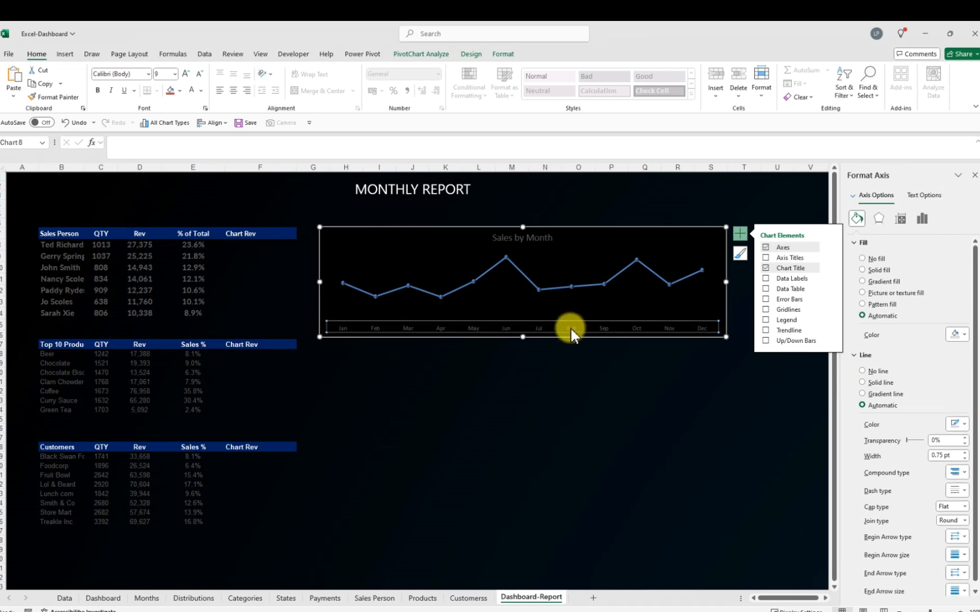
{"action": "left_click", "coordinate": [200, 91]}
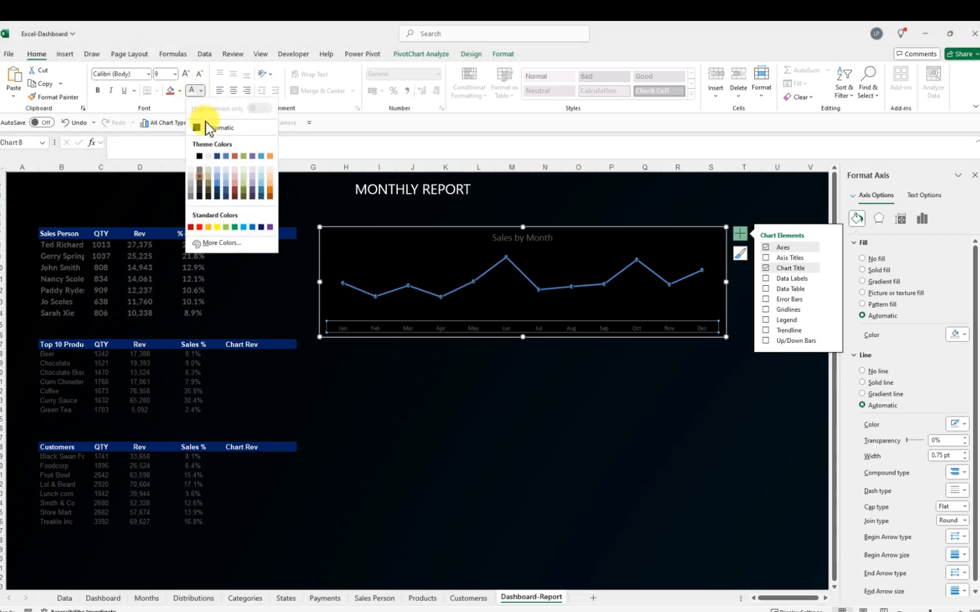
{"action": "left_click", "coordinate": [197, 157]}
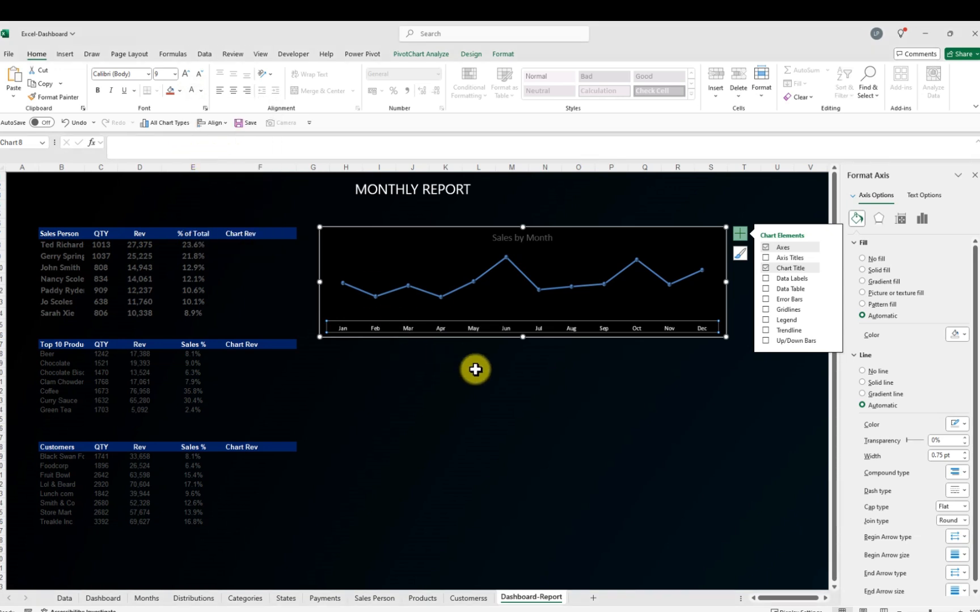
{"action": "left_click", "coordinate": [524, 390]}
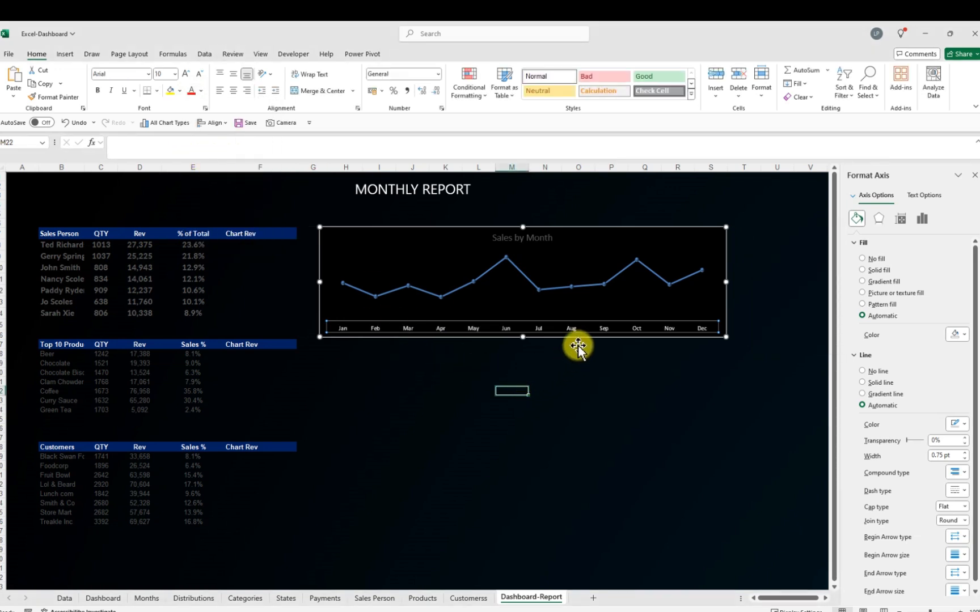
Set the font colour of the Sales by Month chart title to white
{"action": "left_click", "coordinate": [538, 239]}
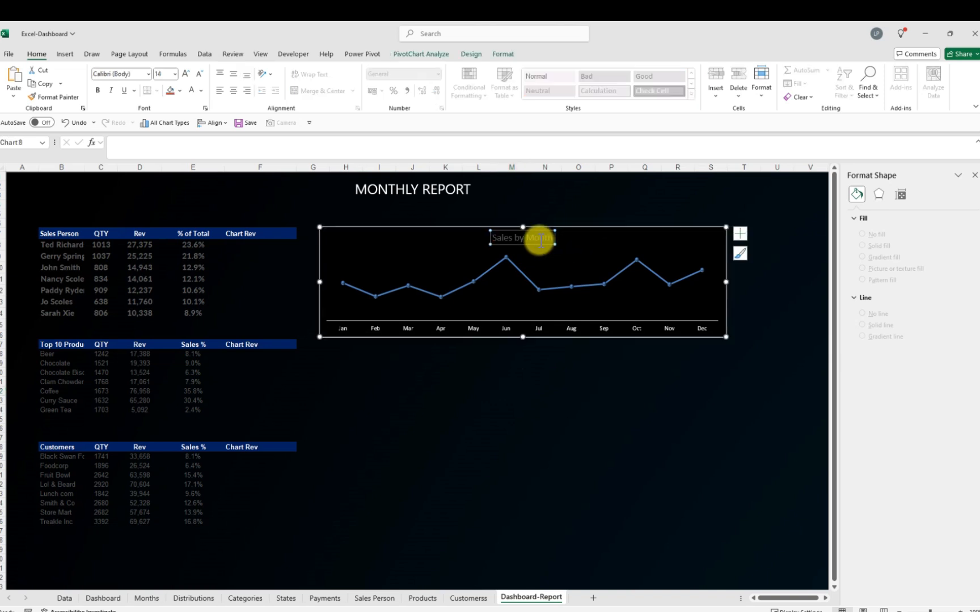
{"action": "left_click", "coordinate": [202, 91]}
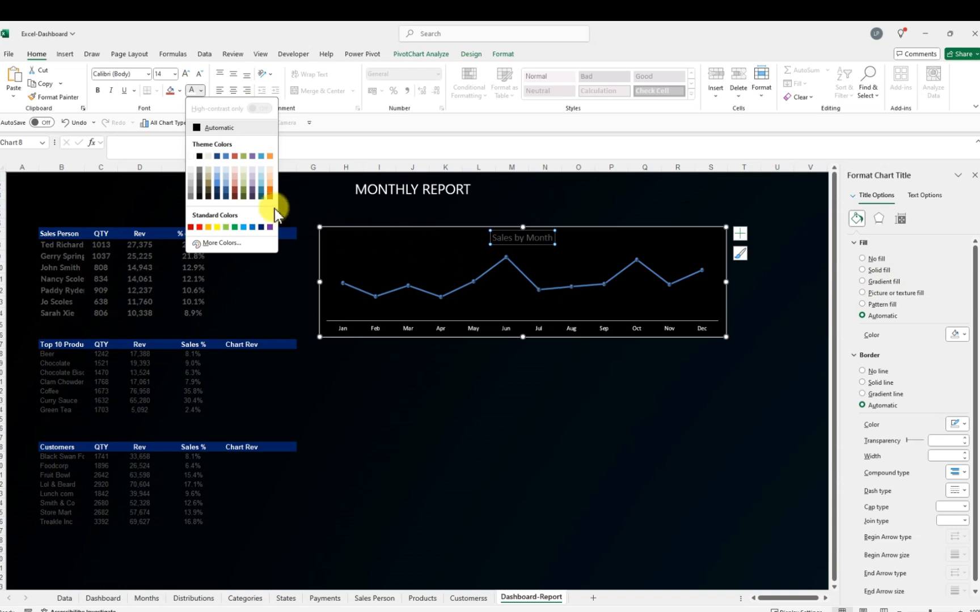
{"action": "left_click", "coordinate": [192, 156]}
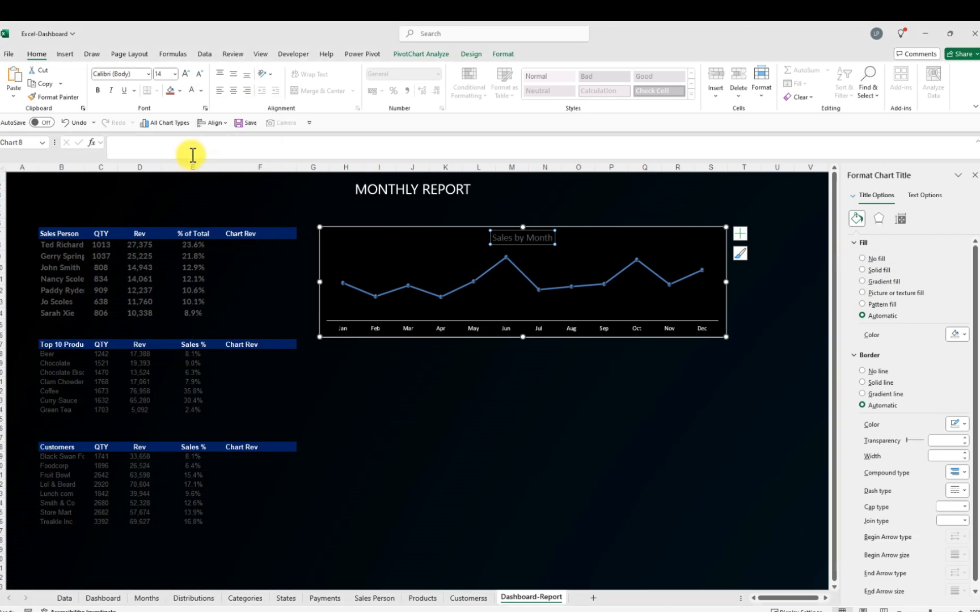
{"action": "left_click", "coordinate": [552, 399]}
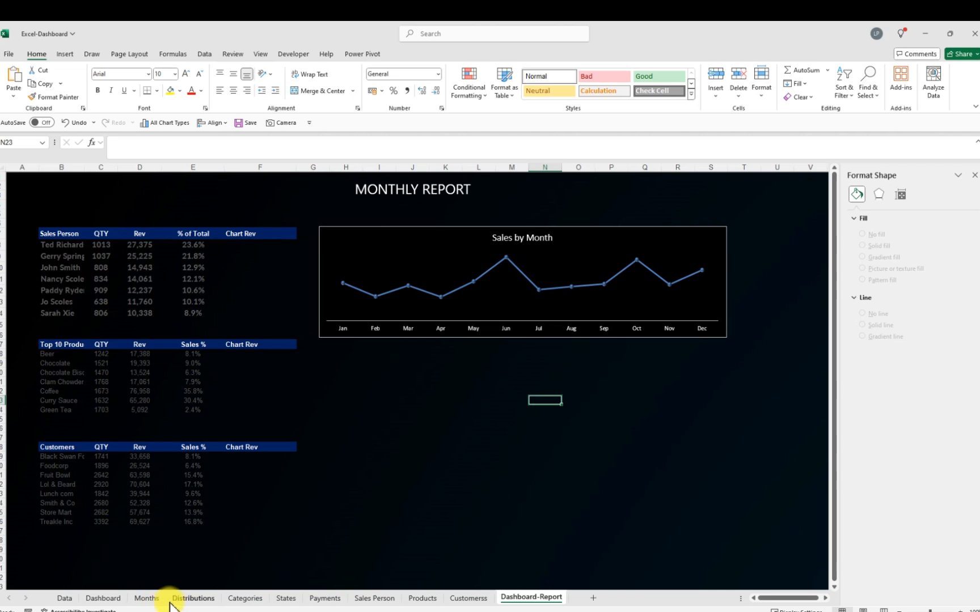
Copy the Transaction Count chart from the Distributions sheet and paste it below the Sales by Month chart on Dashboard-Report
{"action": "left_click", "coordinate": [193, 600]}
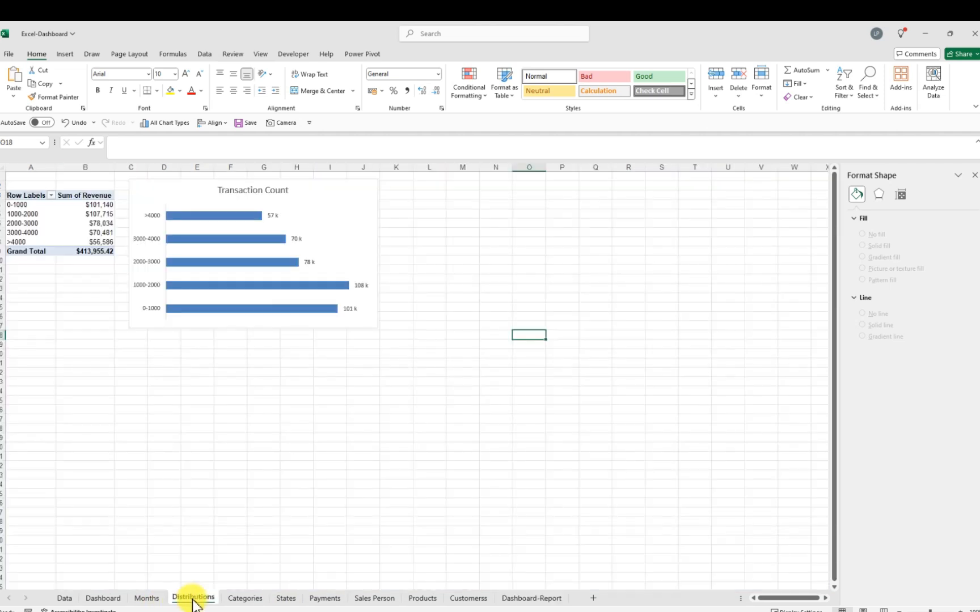
{"action": "left_click", "coordinate": [189, 194]}
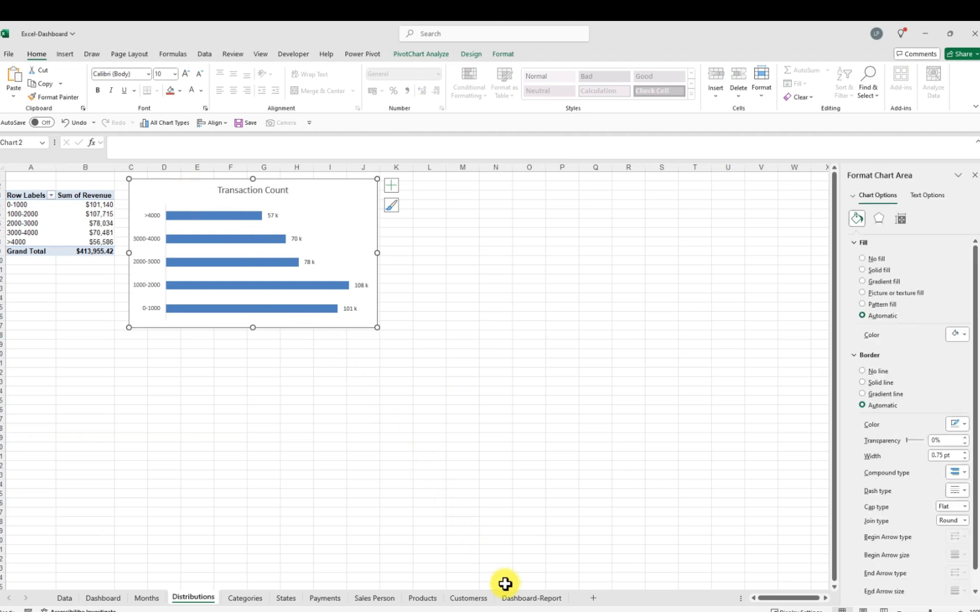
{"action": "left_click", "coordinate": [523, 599]}
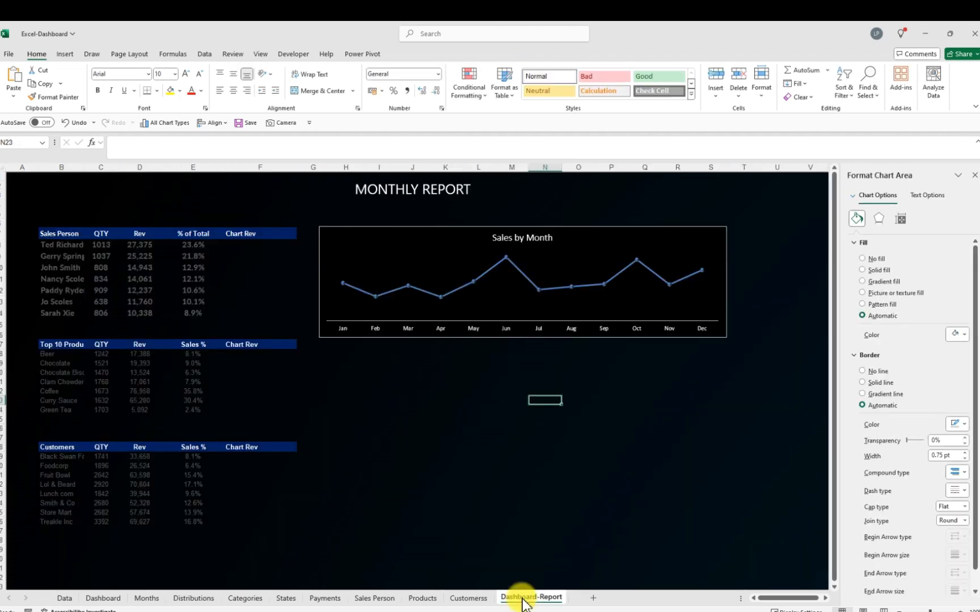
{"action": "left_click", "coordinate": [347, 355]}
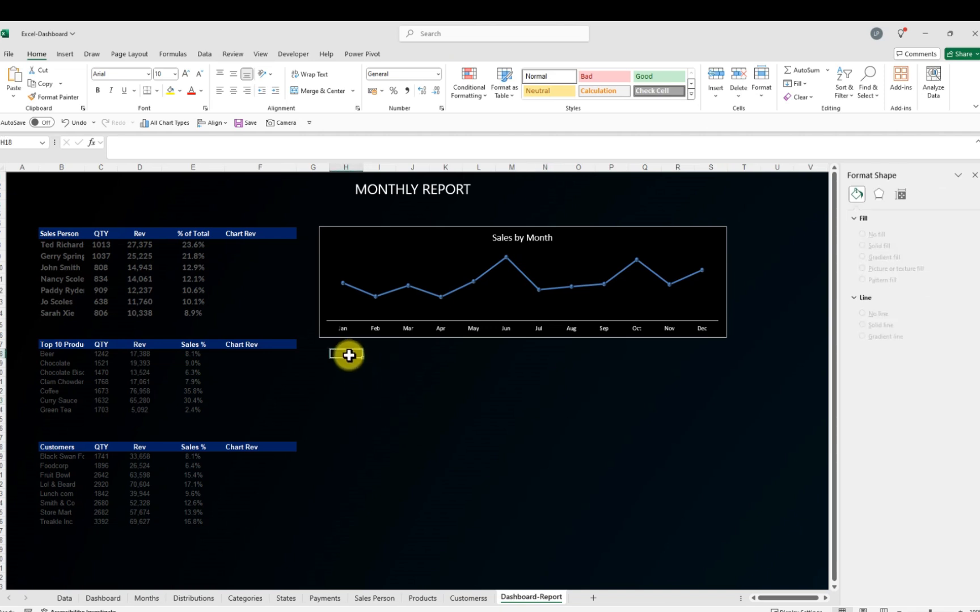
{"action": "key", "text": "ctrl+v"}
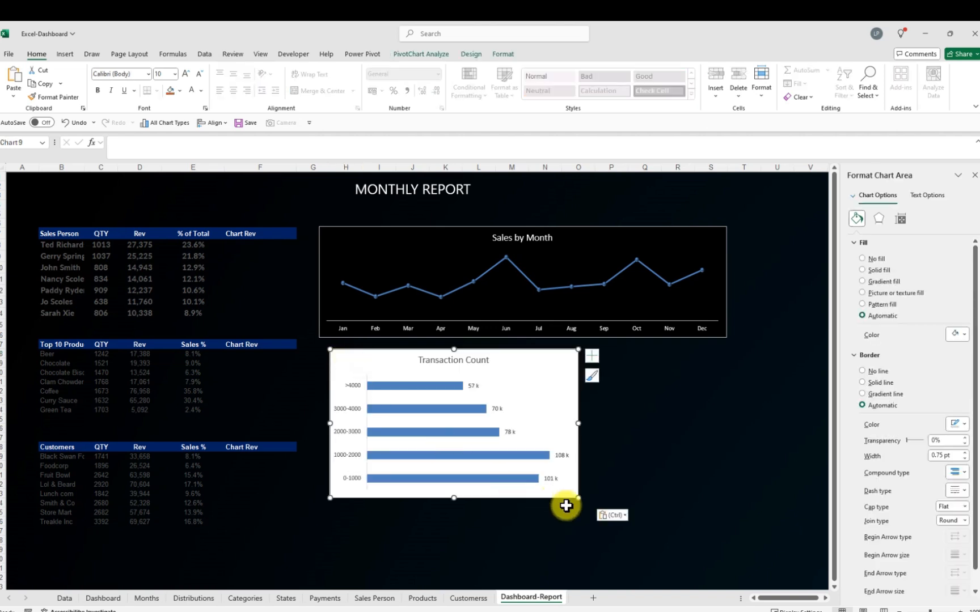
Resize the pasted Transaction Count chart to a shorter, wider box under the Sales by Month chart
{"action": "left_click_drag", "start_coordinate": [579, 500], "coordinate": [570, 435]}
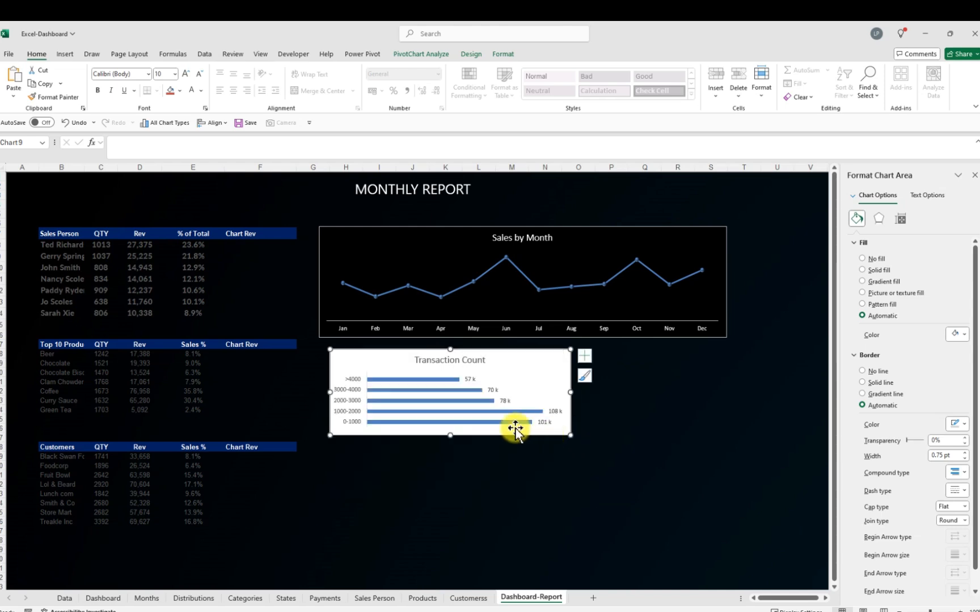
{"action": "left_click_drag", "start_coordinate": [450, 436], "coordinate": [440, 454]}
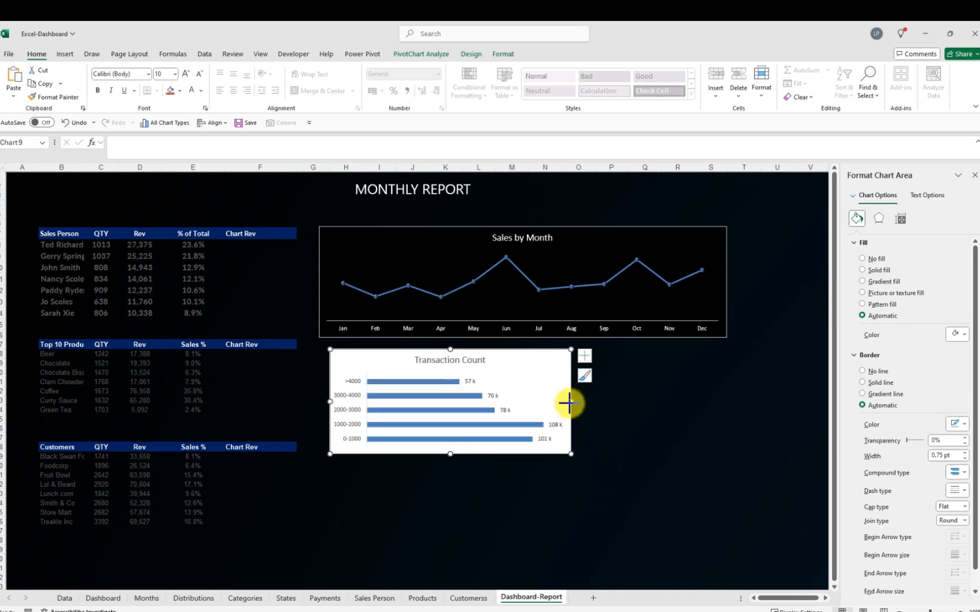
{"action": "left_click_drag", "start_coordinate": [570, 402], "coordinate": [574, 401]}
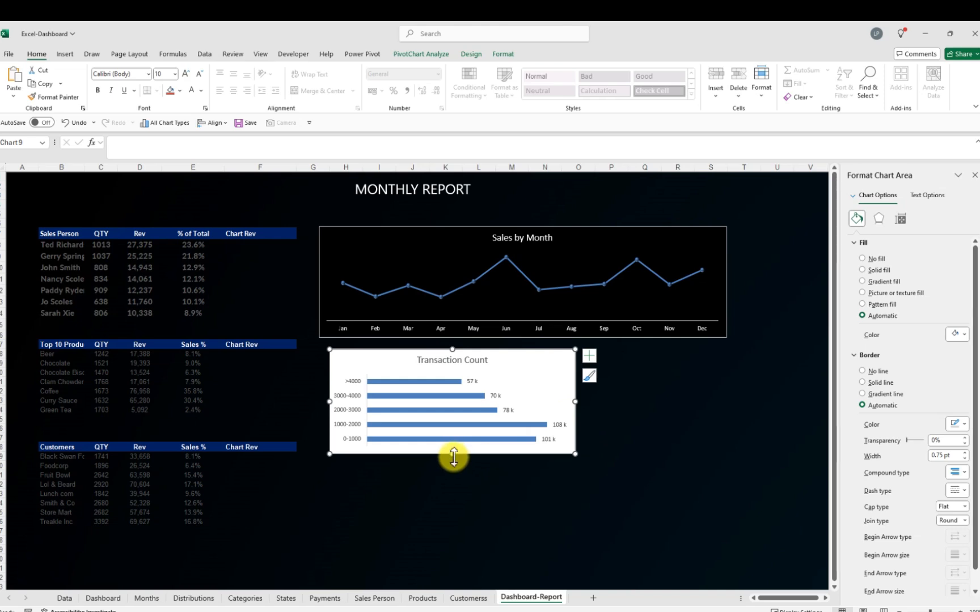
{"action": "left_click_drag", "start_coordinate": [454, 457], "coordinate": [453, 459]}
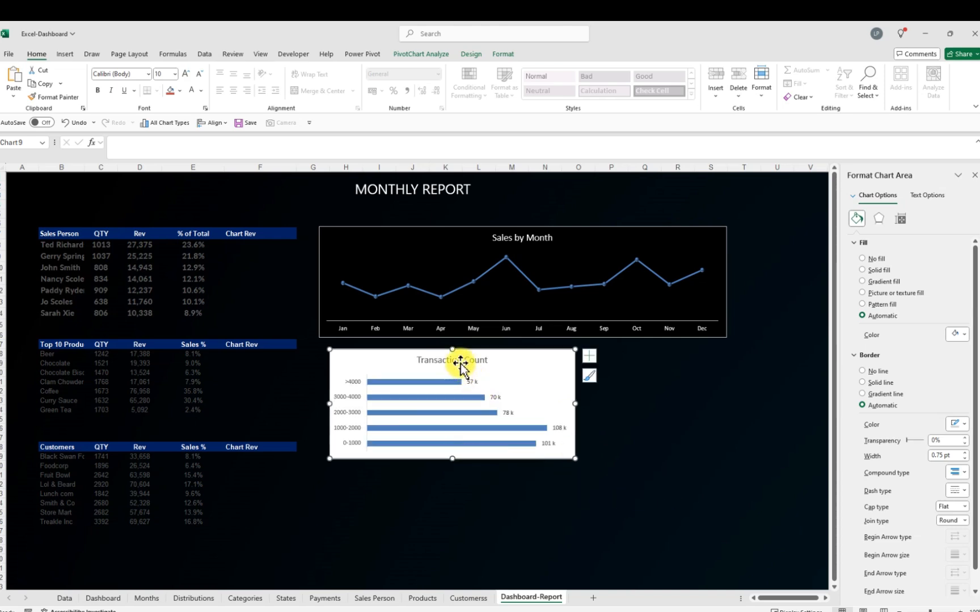
Set the font colour of the Transaction Count chart title to white
{"action": "left_click", "coordinate": [464, 361]}
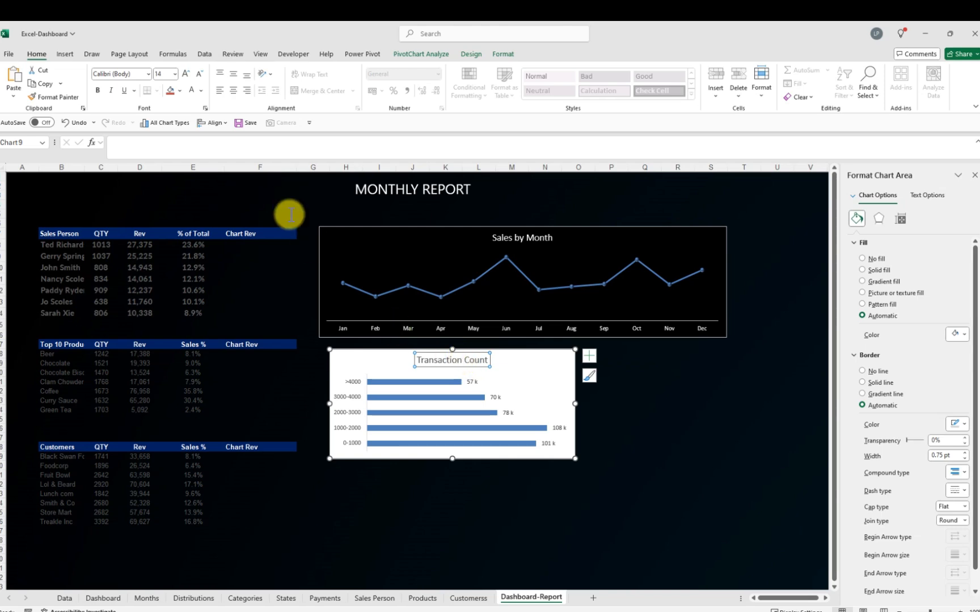
{"action": "left_click", "coordinate": [202, 91]}
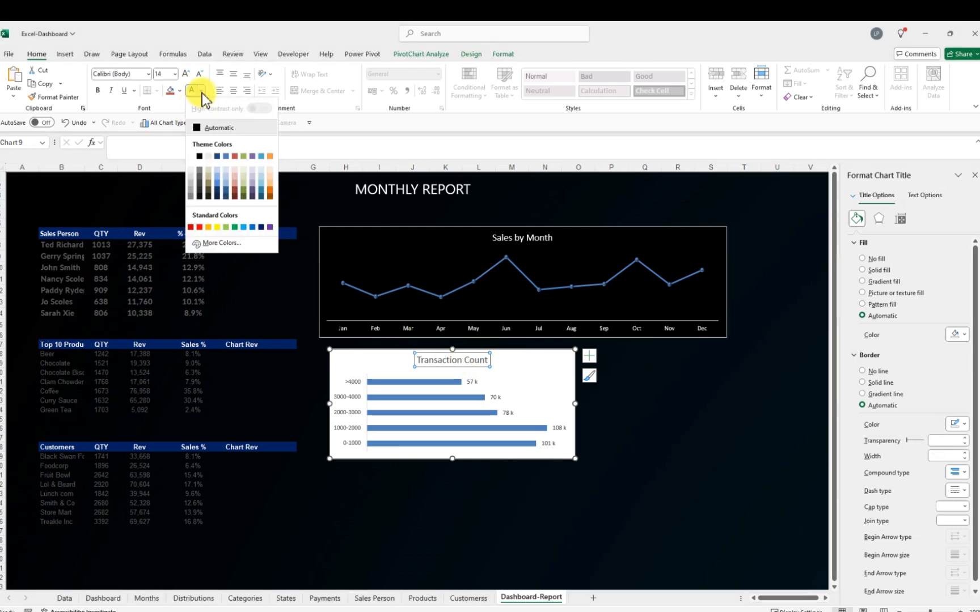
{"action": "left_click", "coordinate": [195, 157]}
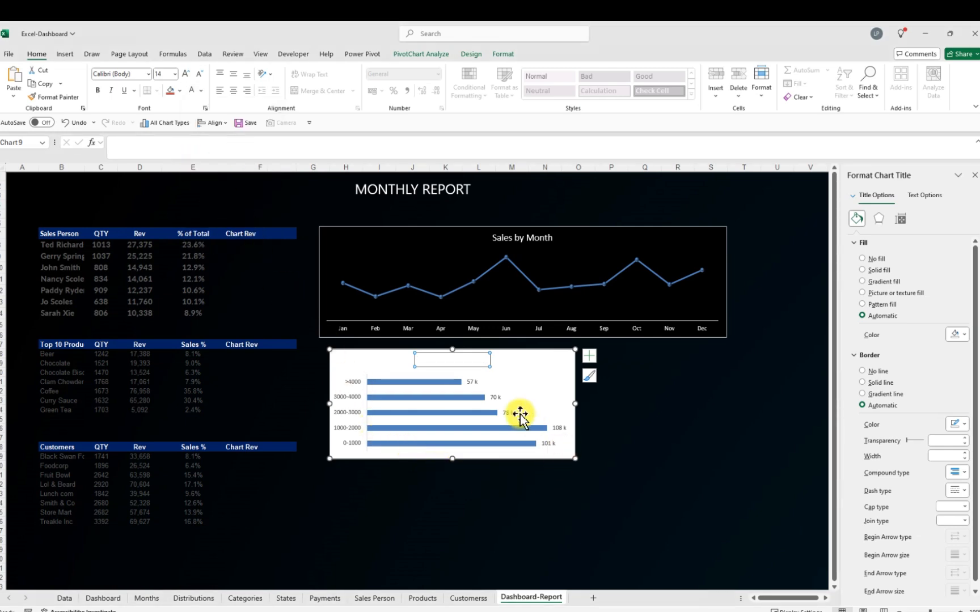
Fill the Transaction Count chart's data labels with black, then undo the fill
{"action": "left_click", "coordinate": [499, 400]}
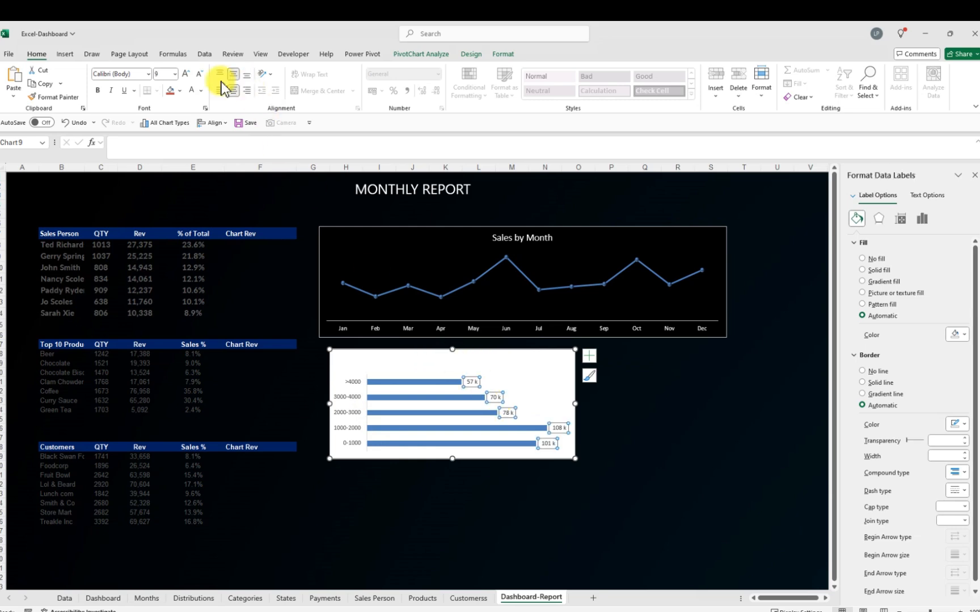
{"action": "left_click", "coordinate": [202, 91]}
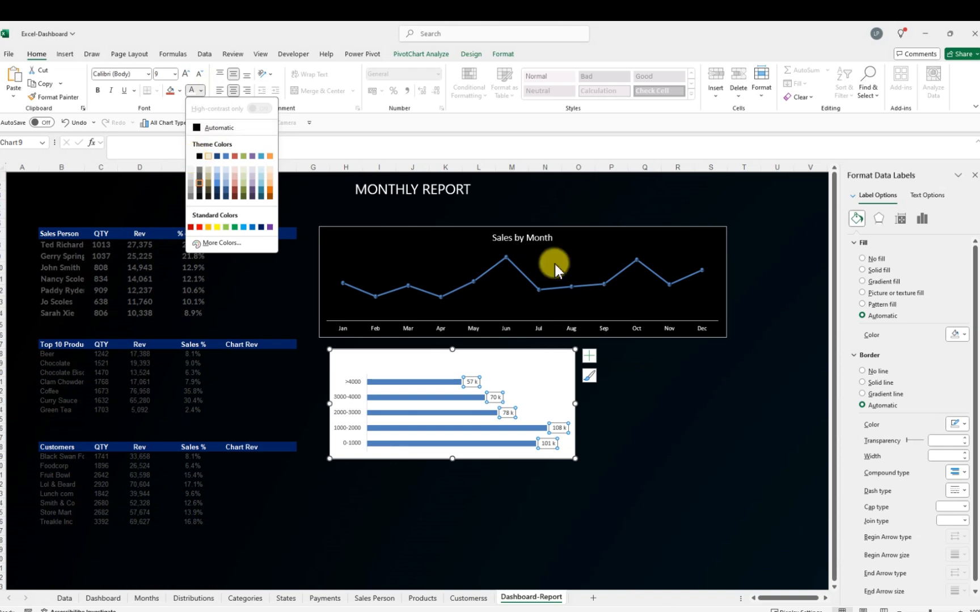
{"action": "left_click", "coordinate": [966, 335]}
{"action": "left_click", "coordinate": [966, 335]}
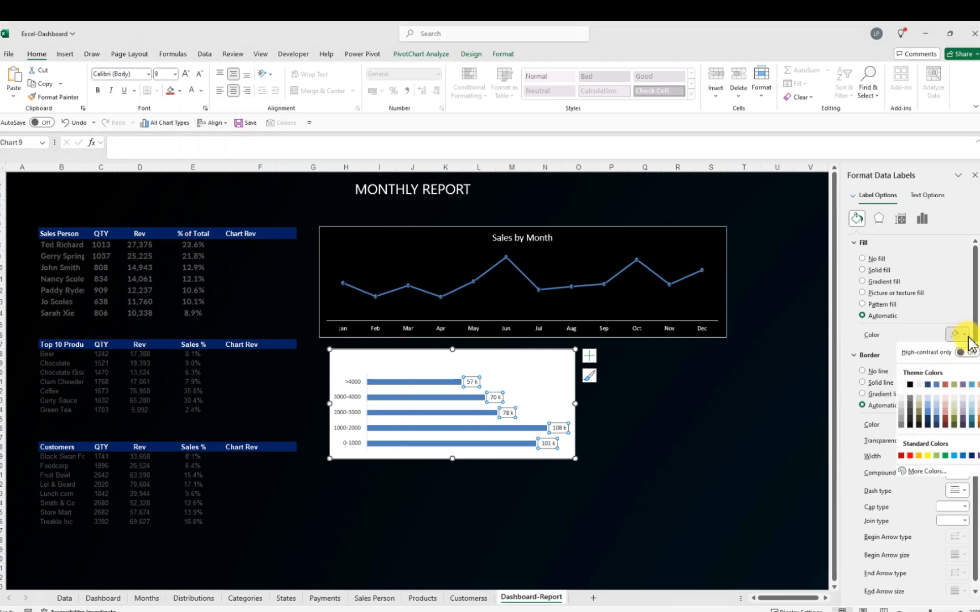
{"action": "left_click", "coordinate": [909, 385]}
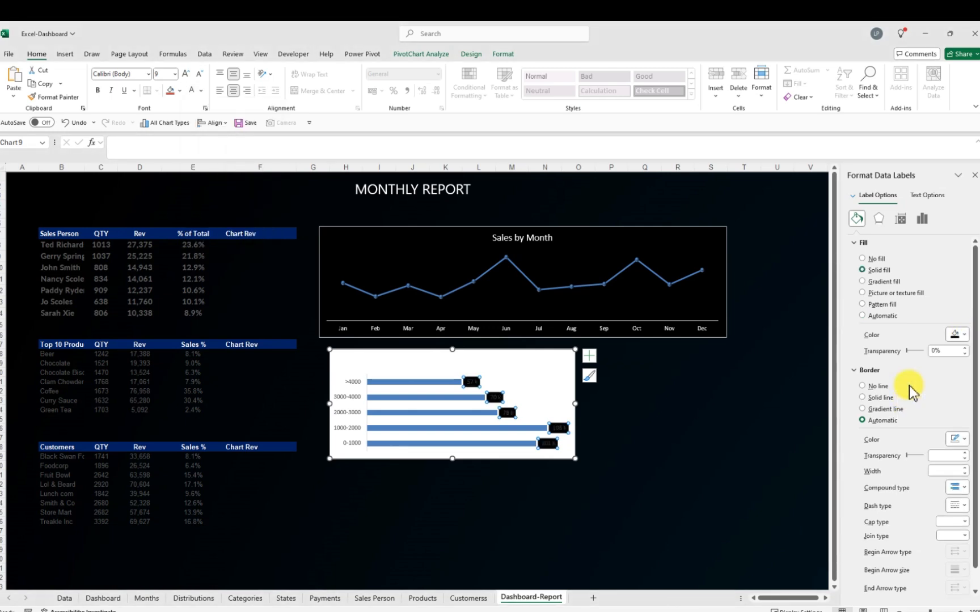
{"action": "left_click", "coordinate": [644, 400]}
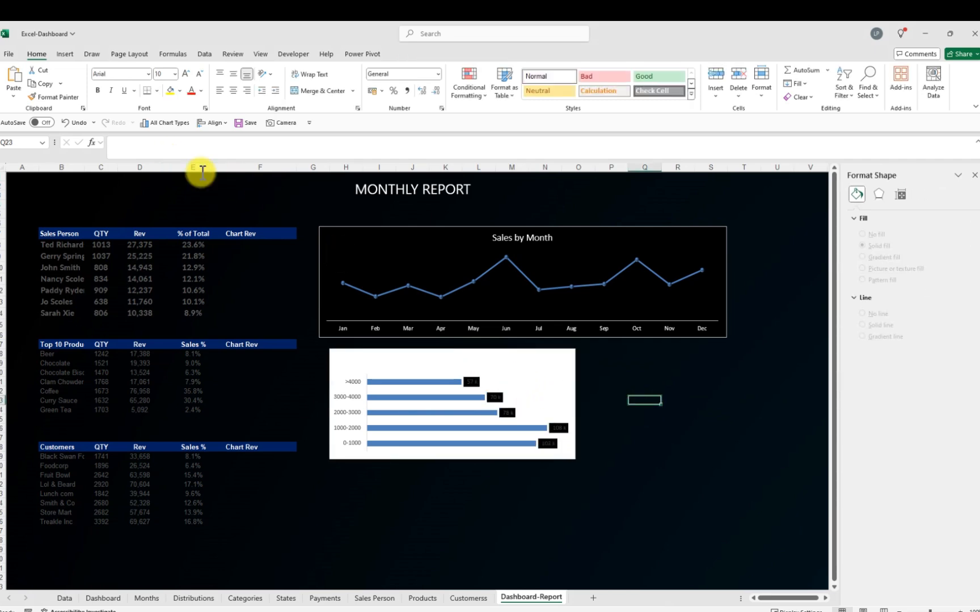
{"action": "left_click", "coordinate": [64, 122]}
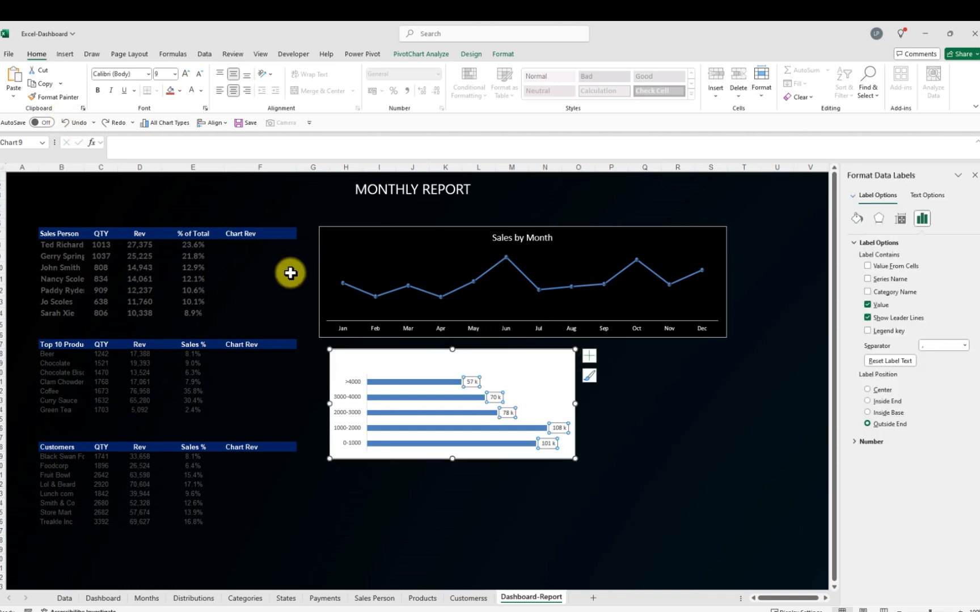
Fill the Transaction Count chart area with black
{"action": "left_click", "coordinate": [664, 438]}
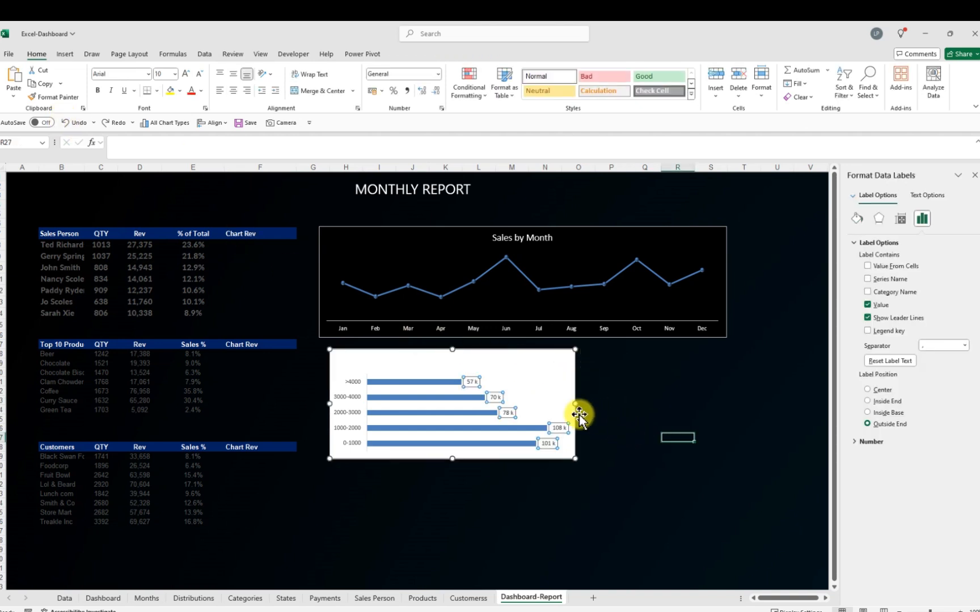
{"action": "left_click", "coordinate": [529, 368]}
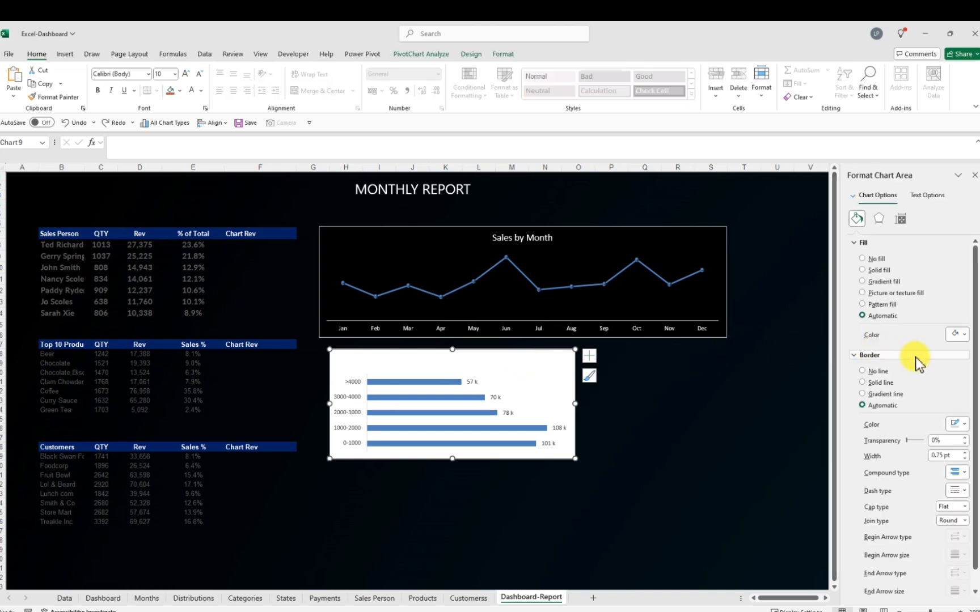
{"action": "left_click", "coordinate": [962, 337]}
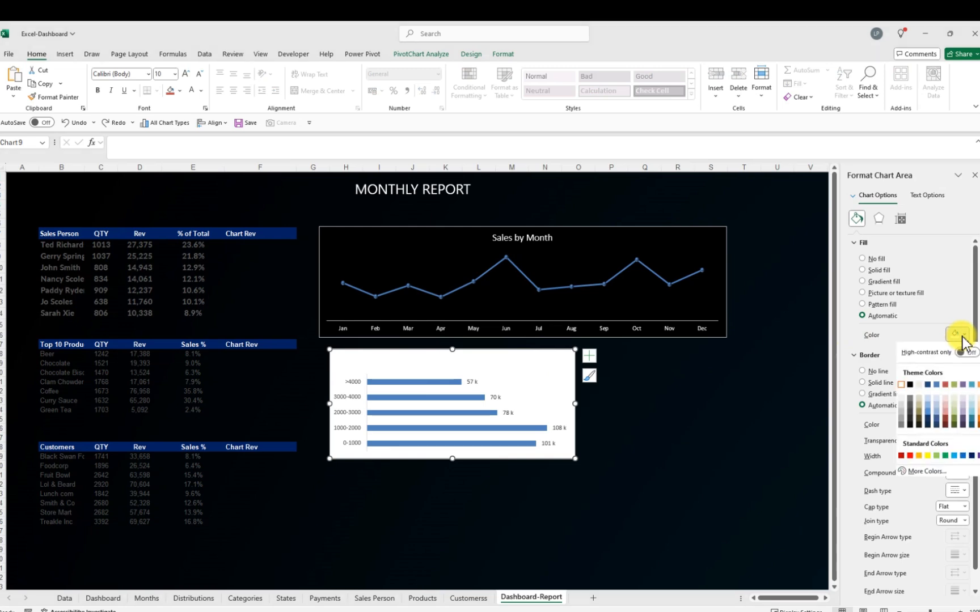
{"action": "left_click", "coordinate": [911, 385]}
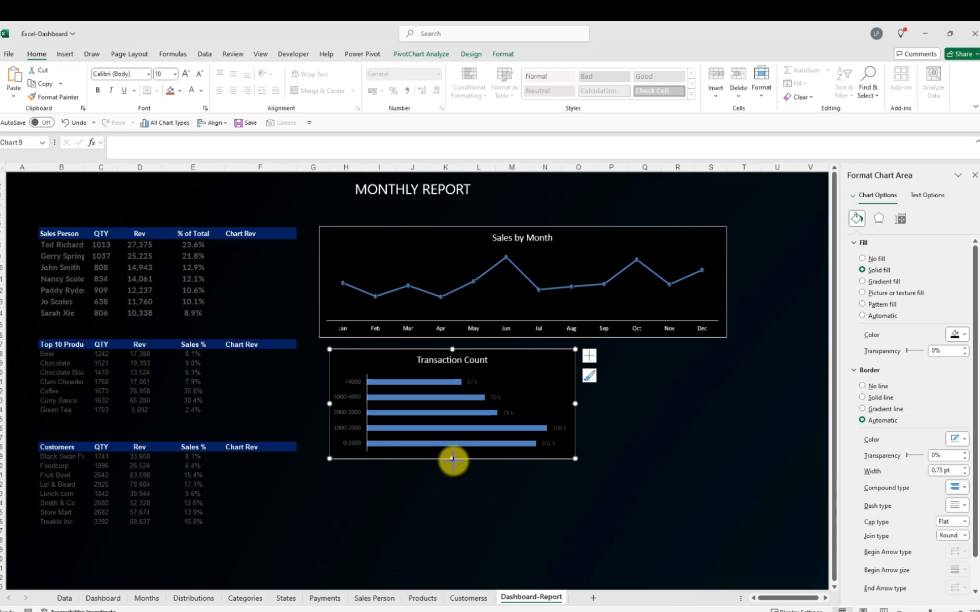
Set the font colour of the Transaction Count chart's data labels to white
{"action": "left_click_drag", "start_coordinate": [453, 460], "coordinate": [452, 462]}
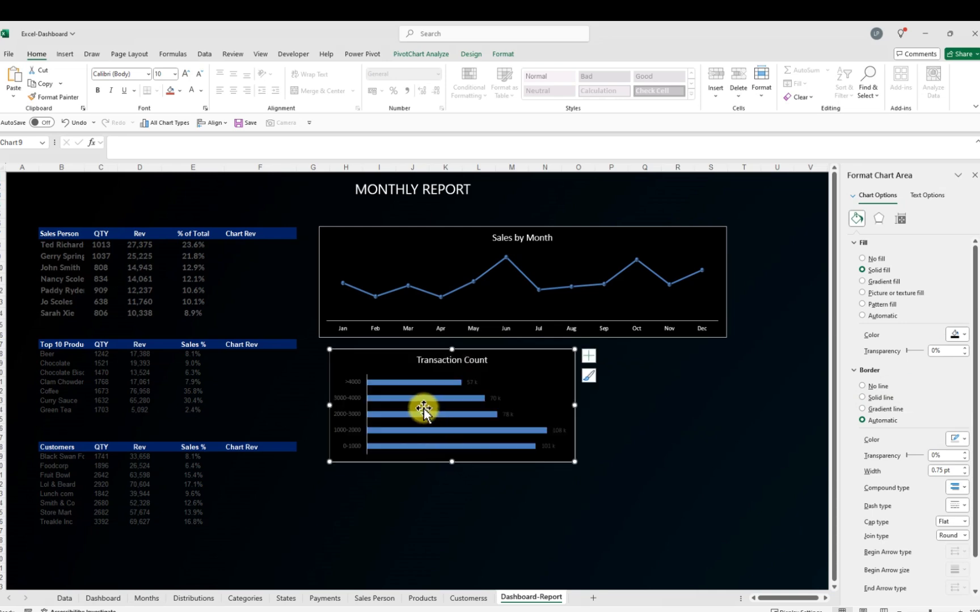
{"action": "left_click", "coordinate": [474, 382]}
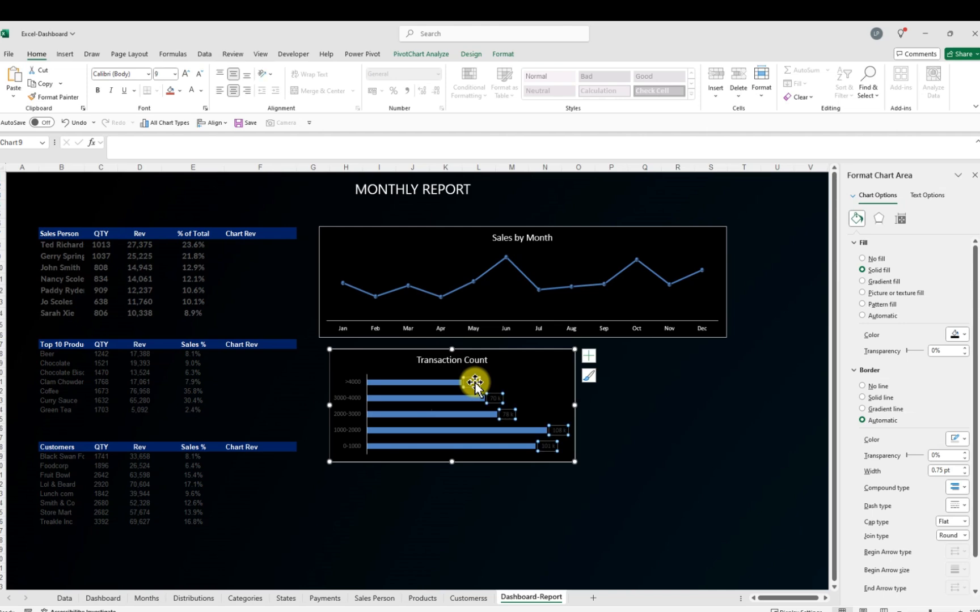
{"action": "left_click", "coordinate": [201, 92]}
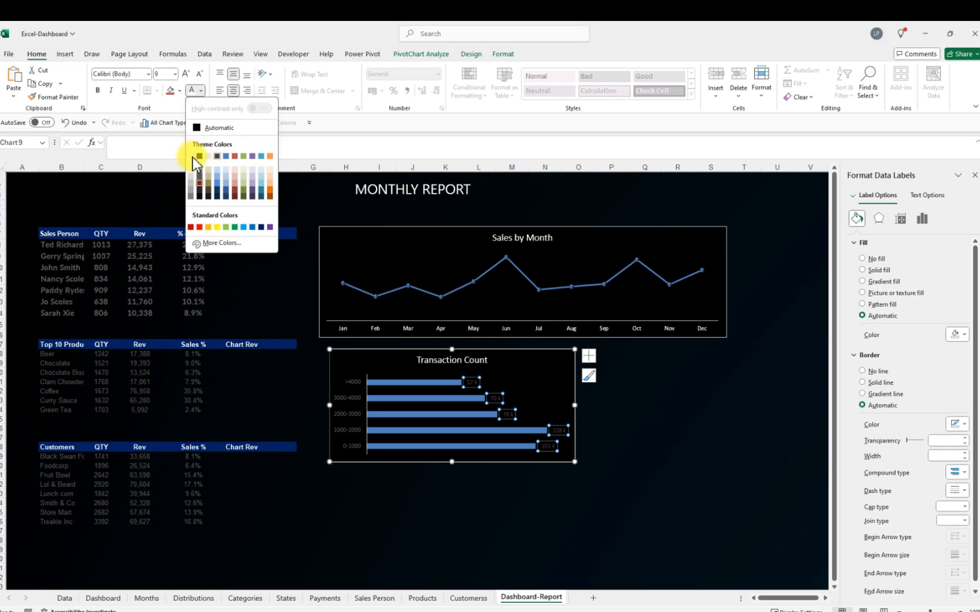
{"action": "left_click", "coordinate": [192, 157]}
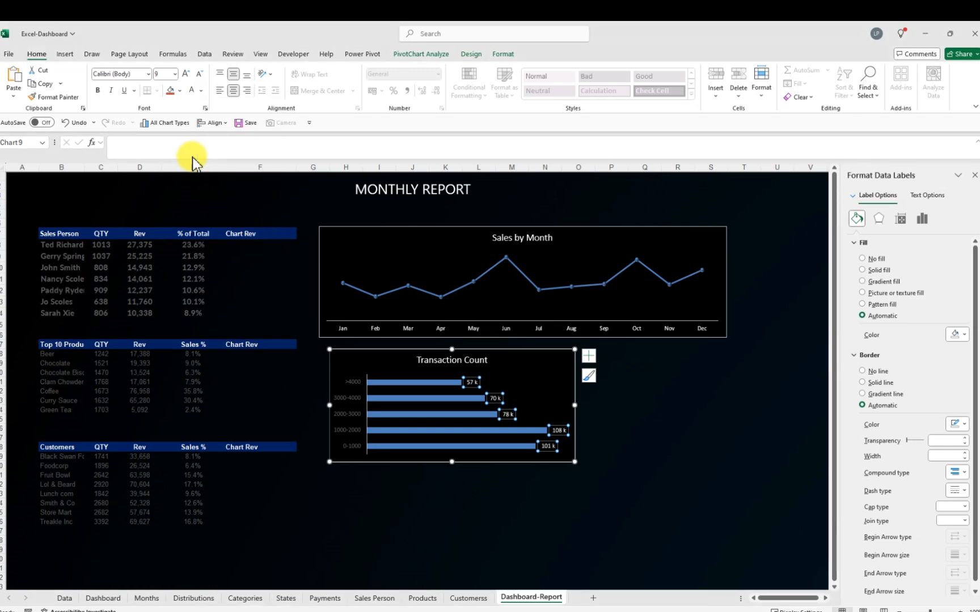
Set the font colour of the Transaction Count chart's category axis labels to white
{"action": "left_click", "coordinate": [352, 404]}
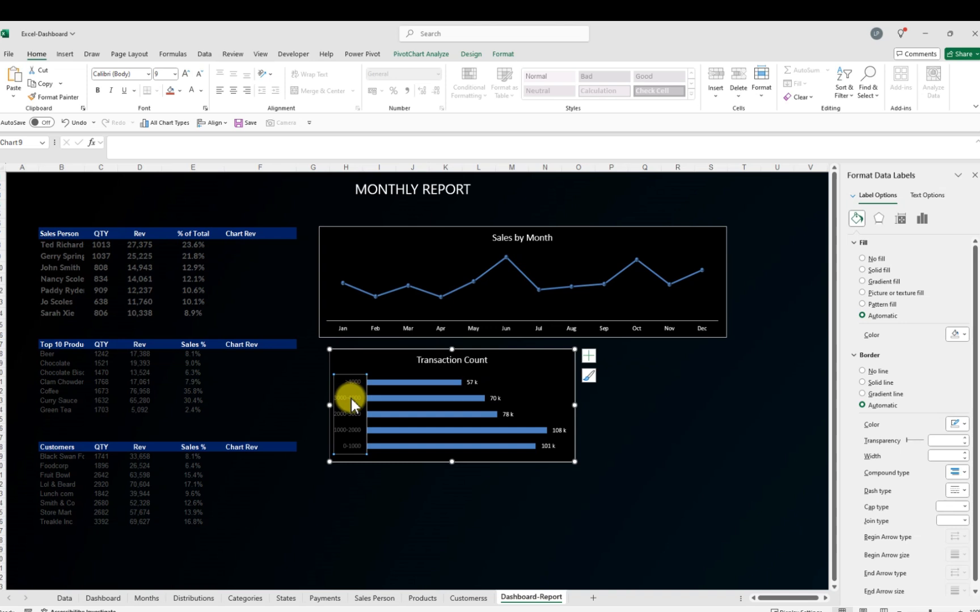
{"action": "left_click", "coordinate": [203, 91]}
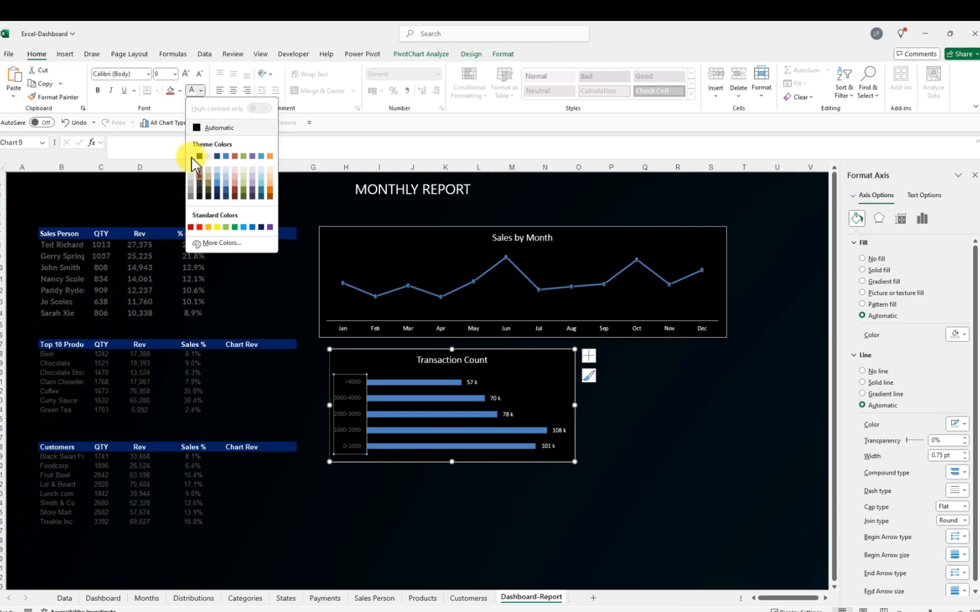
{"action": "left_click", "coordinate": [191, 158]}
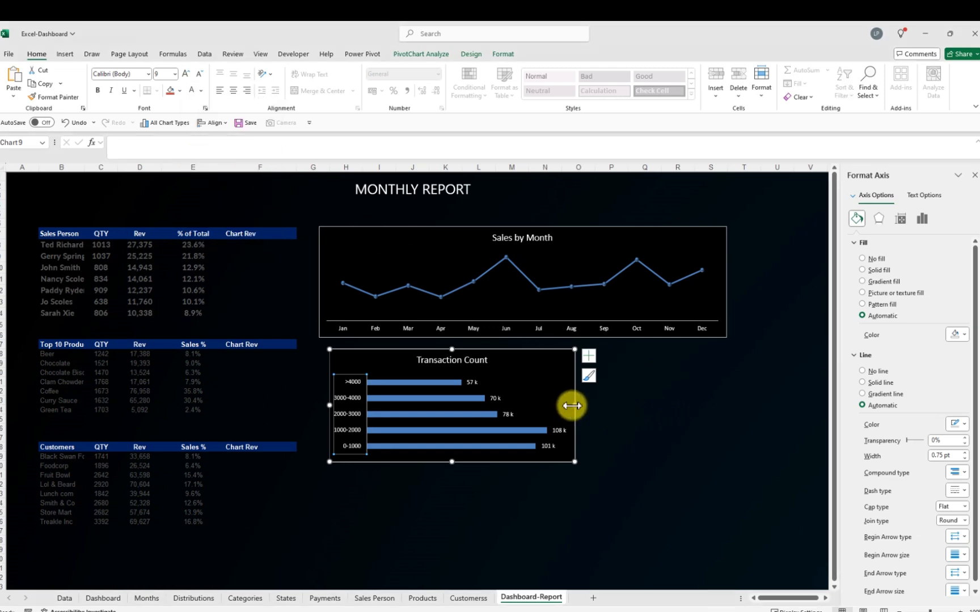
Make the Transaction Count chart narrower so it ends around column O
{"action": "left_click_drag", "start_coordinate": [575, 407], "coordinate": [540, 416]}
{"action": "left_click", "coordinate": [434, 460]}
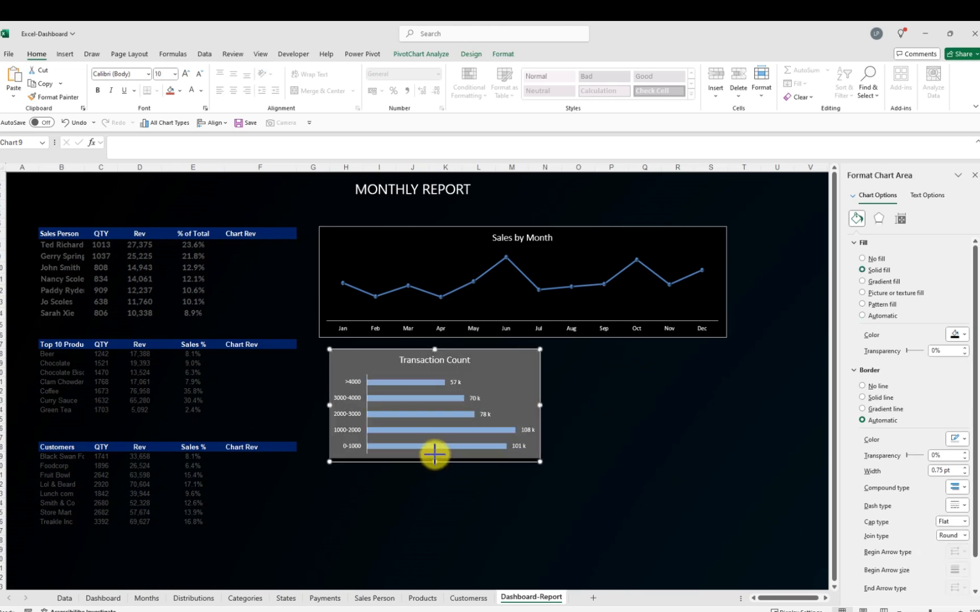
{"action": "left_click_drag", "start_coordinate": [434, 453], "coordinate": [434, 454]}
{"action": "left_click", "coordinate": [640, 502]}
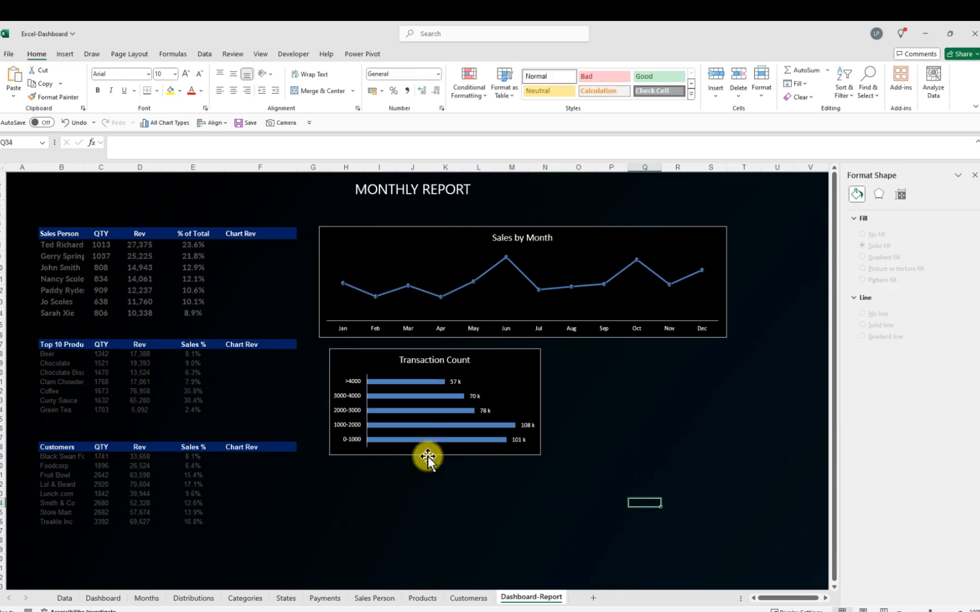
Compare with the finished Dashboard sheet, then remove the fill and border from the Sales by Month chart
{"action": "left_click", "coordinate": [101, 596]}
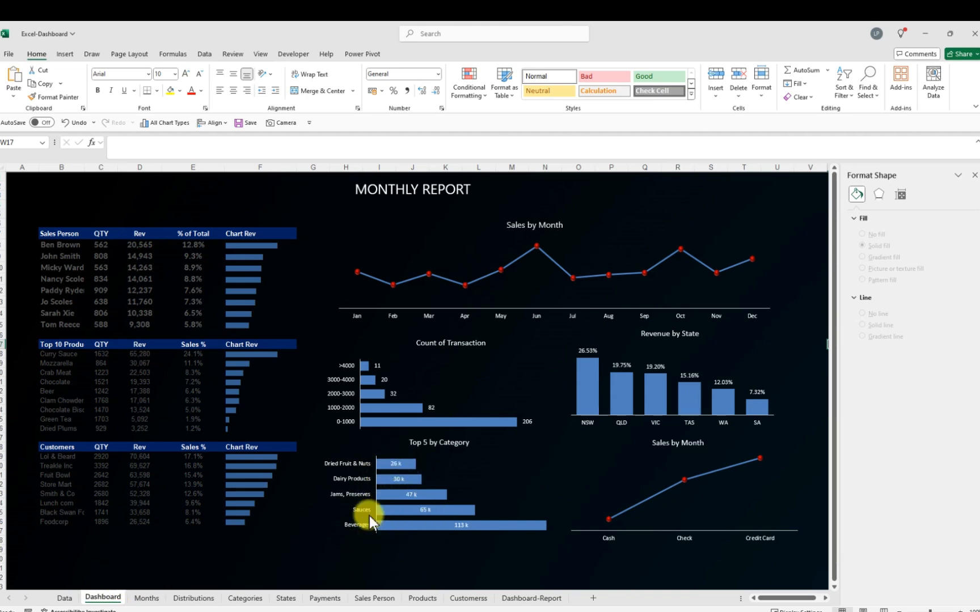
{"action": "left_click", "coordinate": [529, 599]}
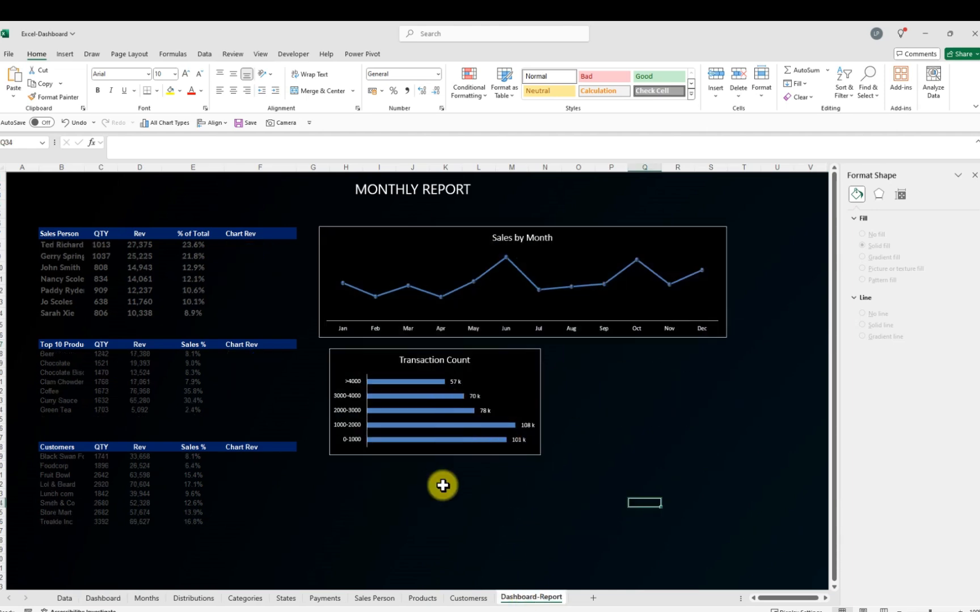
{"action": "left_click", "coordinate": [638, 438]}
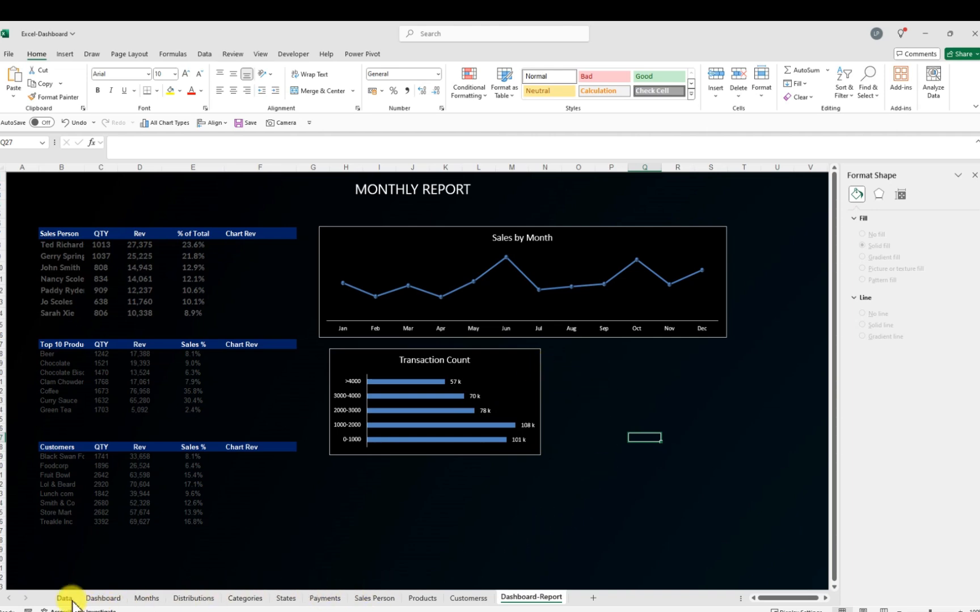
{"action": "left_click", "coordinate": [102, 598]}
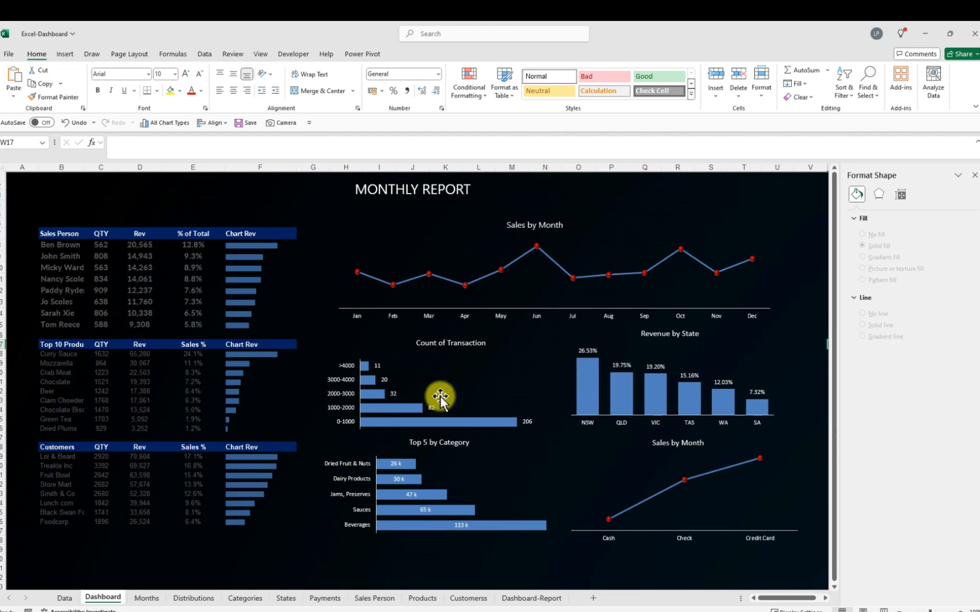
{"action": "left_click", "coordinate": [528, 598]}
{"action": "left_click", "coordinate": [377, 229]}
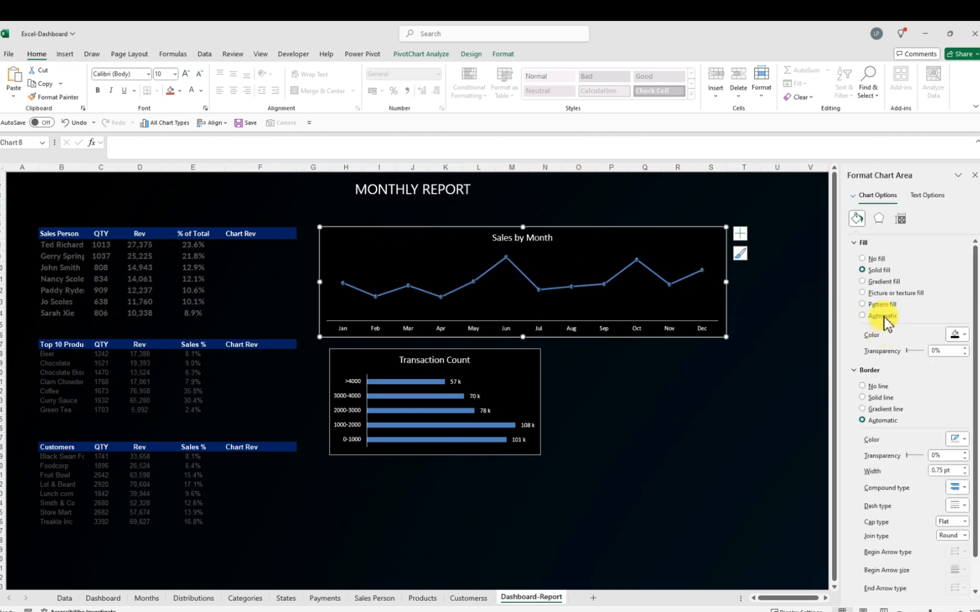
{"action": "left_click", "coordinate": [863, 259]}
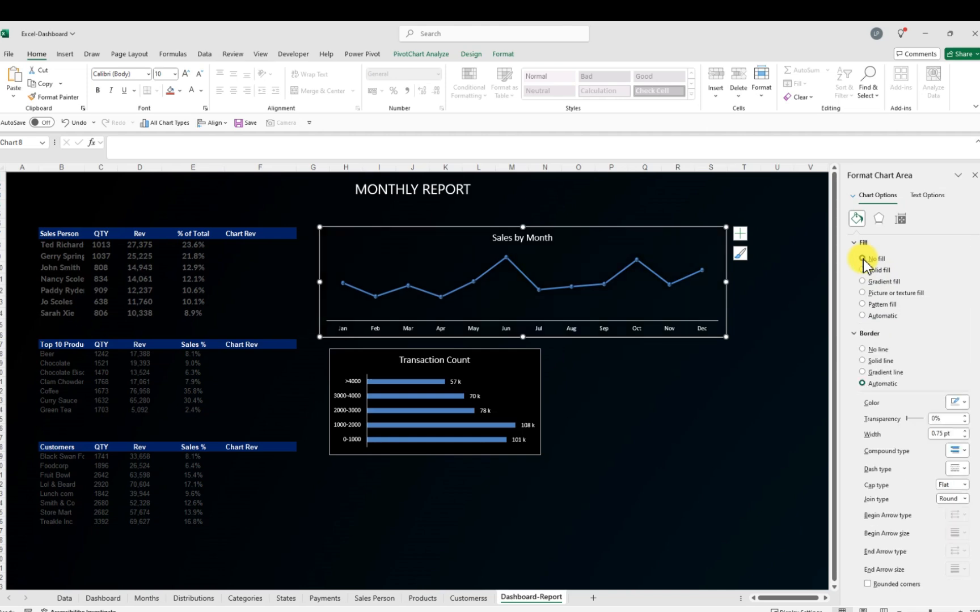
{"action": "left_click", "coordinate": [862, 349]}
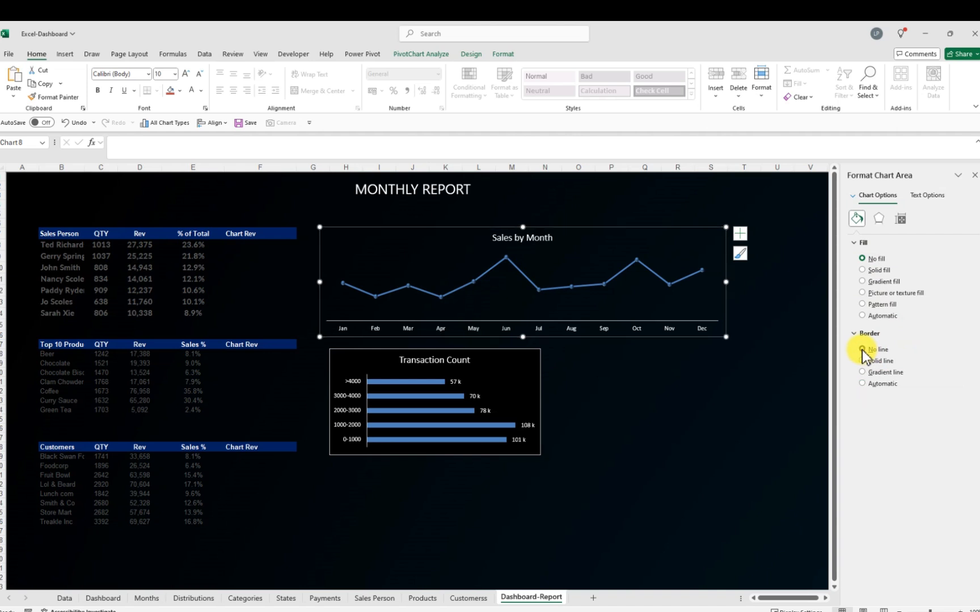
{"action": "left_click", "coordinate": [743, 371]}
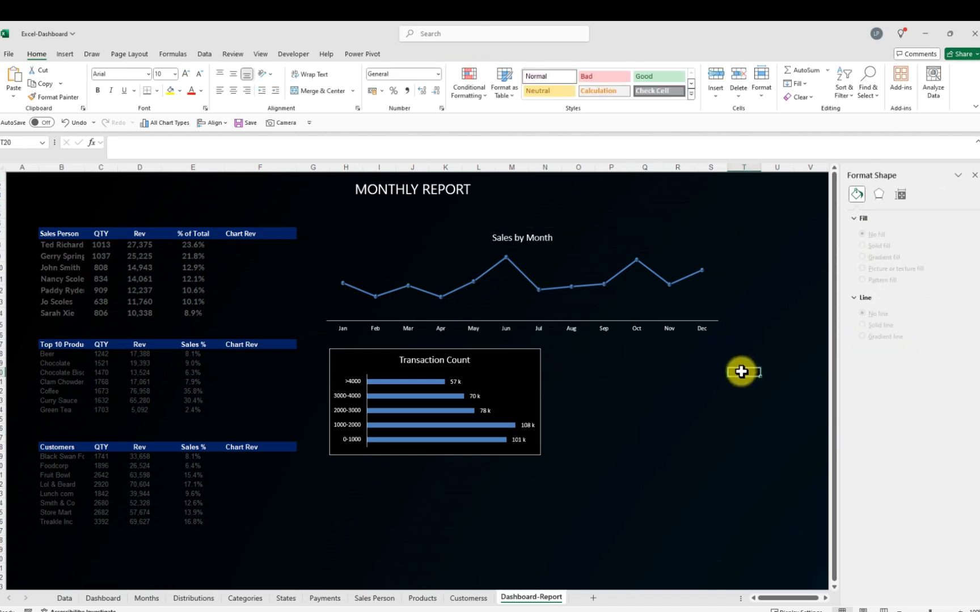
Remove the fill and border from the Transaction Count chart
{"action": "left_click", "coordinate": [350, 355]}
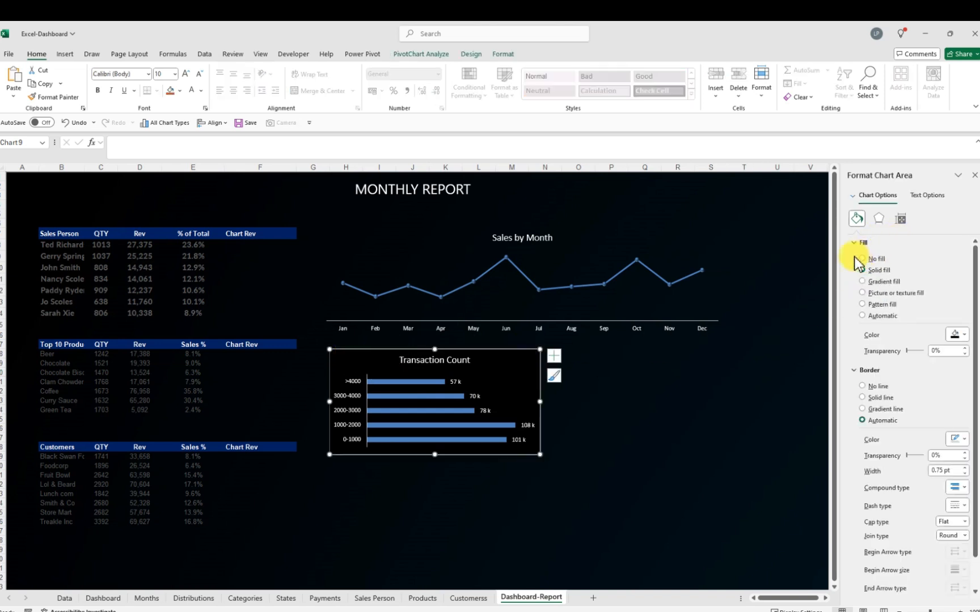
{"action": "left_click", "coordinate": [862, 259]}
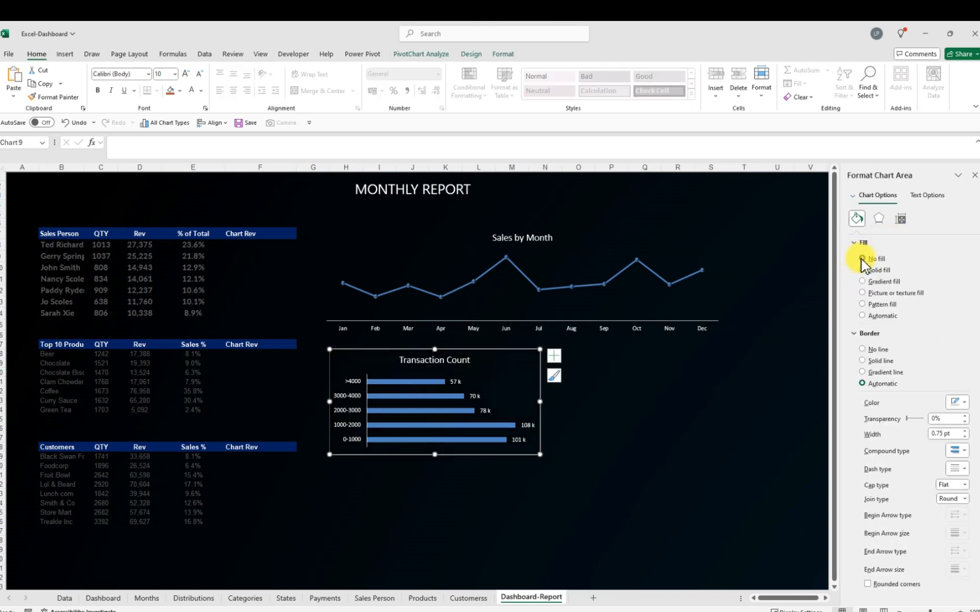
{"action": "left_click", "coordinate": [862, 350]}
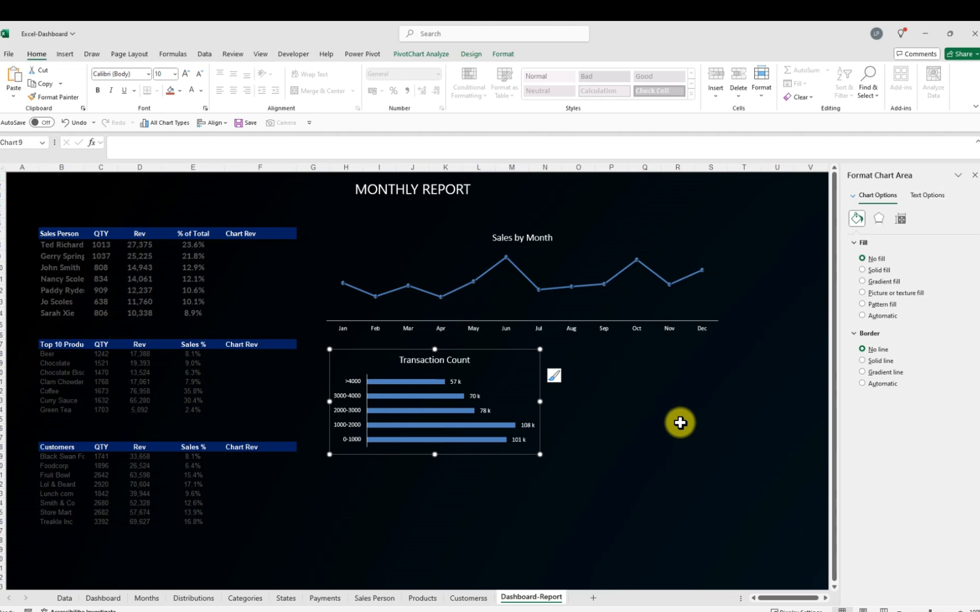
{"action": "left_click", "coordinate": [680, 420]}
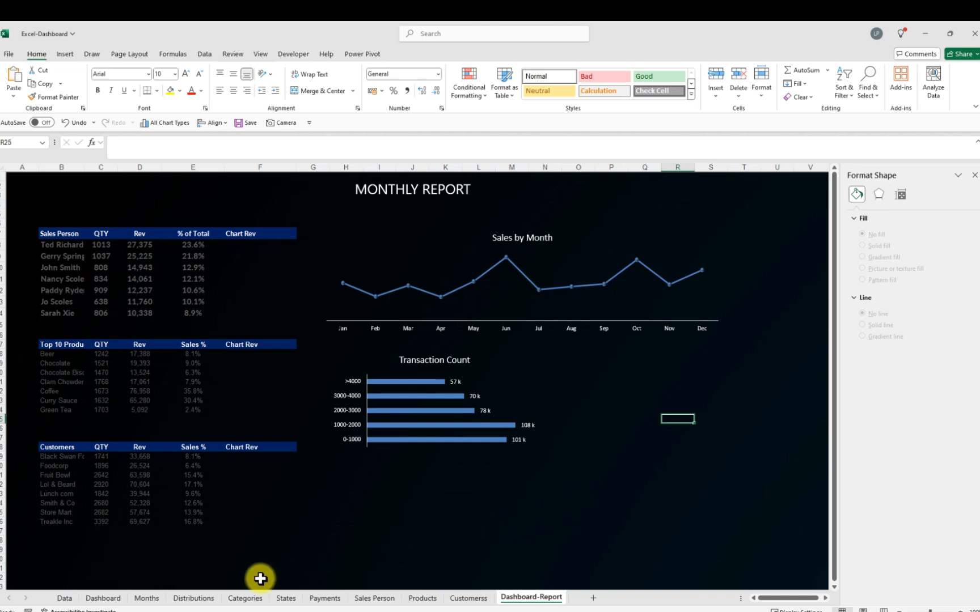
Copy the Top 5 Category chart from the Categories sheet and paste it onto the Dashboard-Report sheet
{"action": "left_click", "coordinate": [246, 600]}
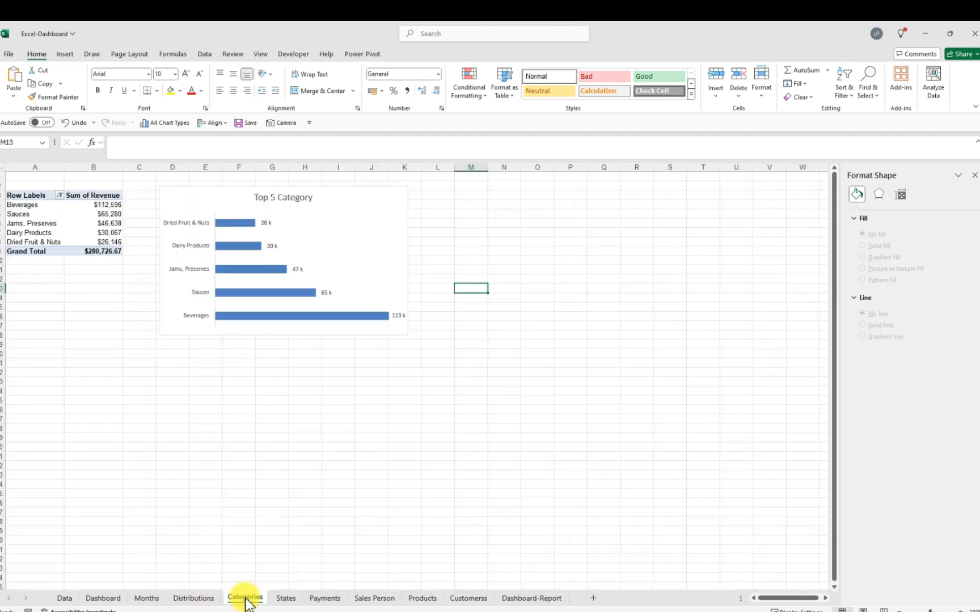
{"action": "left_click", "coordinate": [185, 193]}
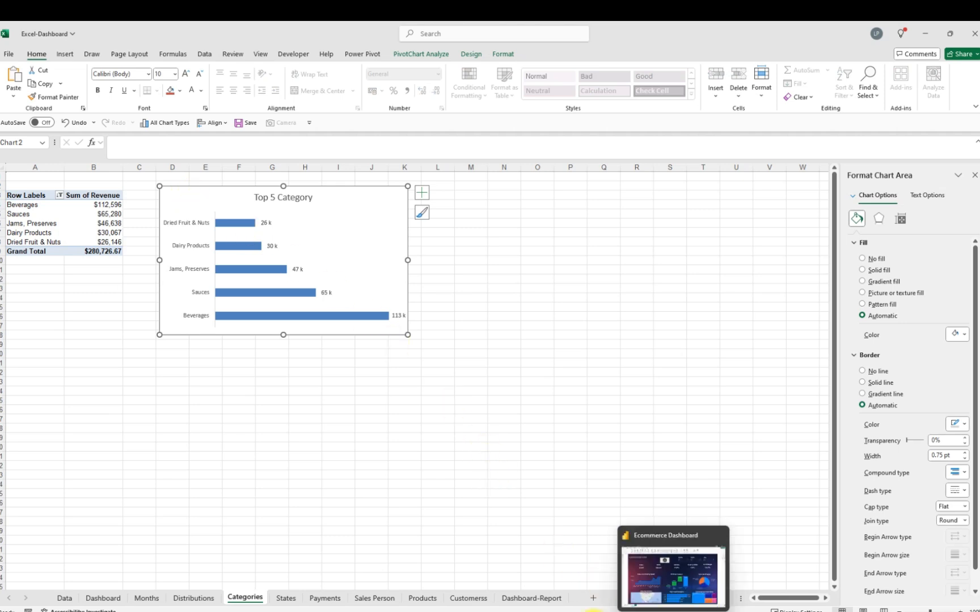
{"action": "left_click", "coordinate": [526, 600]}
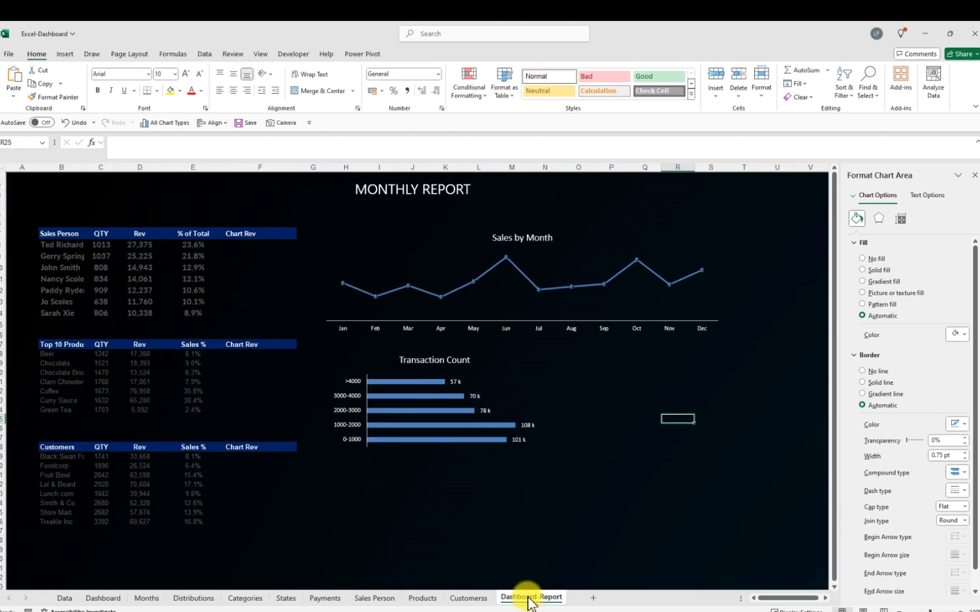
{"action": "left_click", "coordinate": [598, 346]}
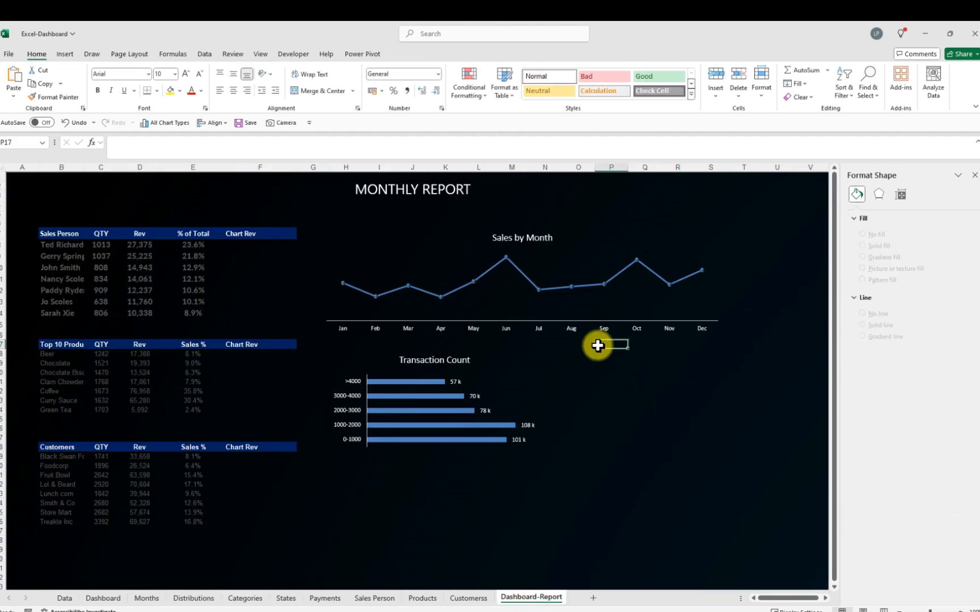
{"action": "key", "text": "ctrl+v"}
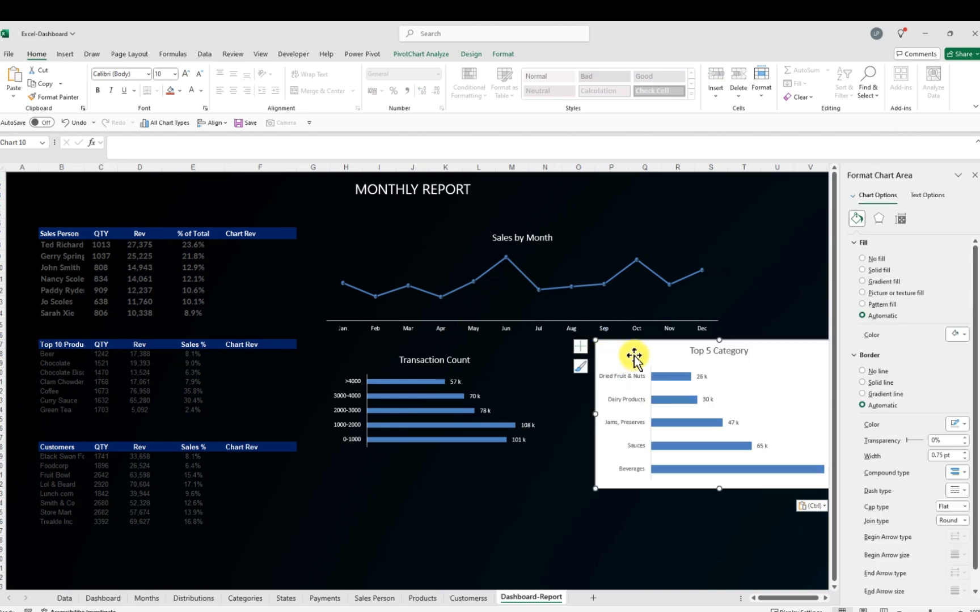
Position the pasted Top 5 Category chart beside the Transaction Count chart and shrink it to roughly the same height
{"action": "left_click_drag", "start_coordinate": [630, 355], "coordinate": [582, 352]}
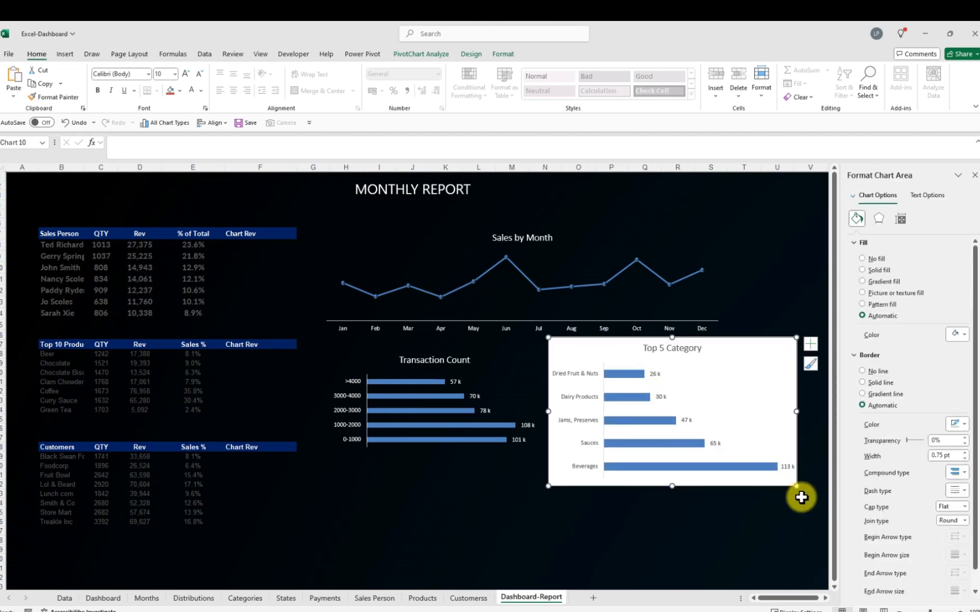
{"action": "left_click_drag", "start_coordinate": [793, 486], "coordinate": [776, 449]}
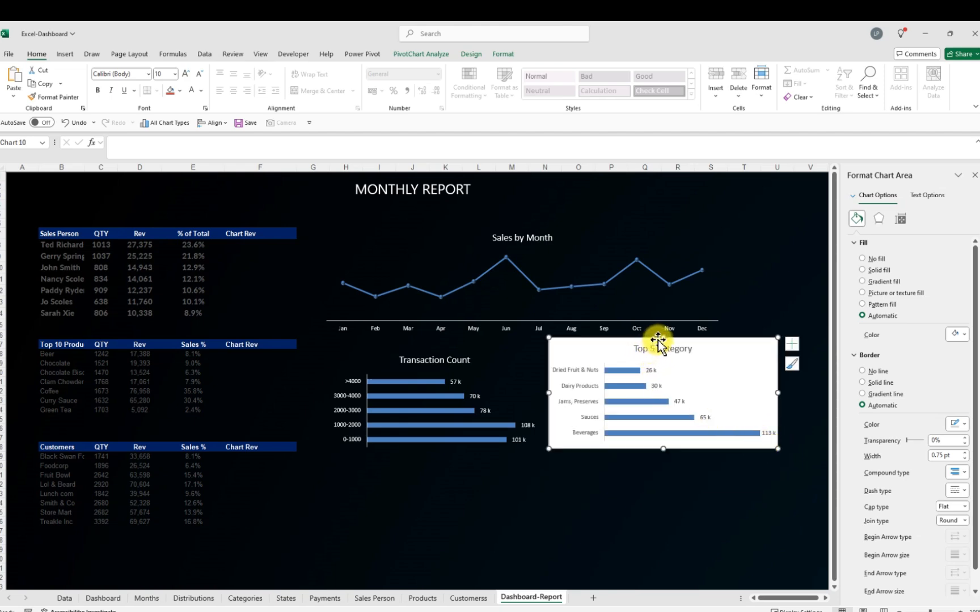
{"action": "mouse_move", "coordinate": [662, 338]}
{"action": "left_mouse_down"}
{"action": "mouse_move", "coordinate": [658, 354]}
{"action": "mouse_move", "coordinate": [662, 344]}
{"action": "left_mouse_up"}
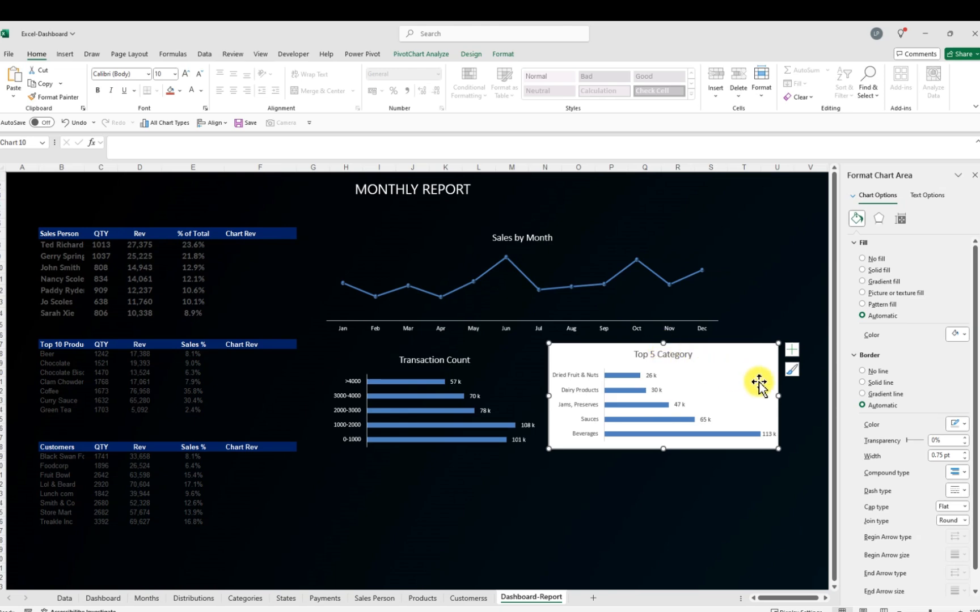
Fill the Top 5 Category chart area with black and set its title font colour to white
{"action": "left_click", "coordinate": [964, 336]}
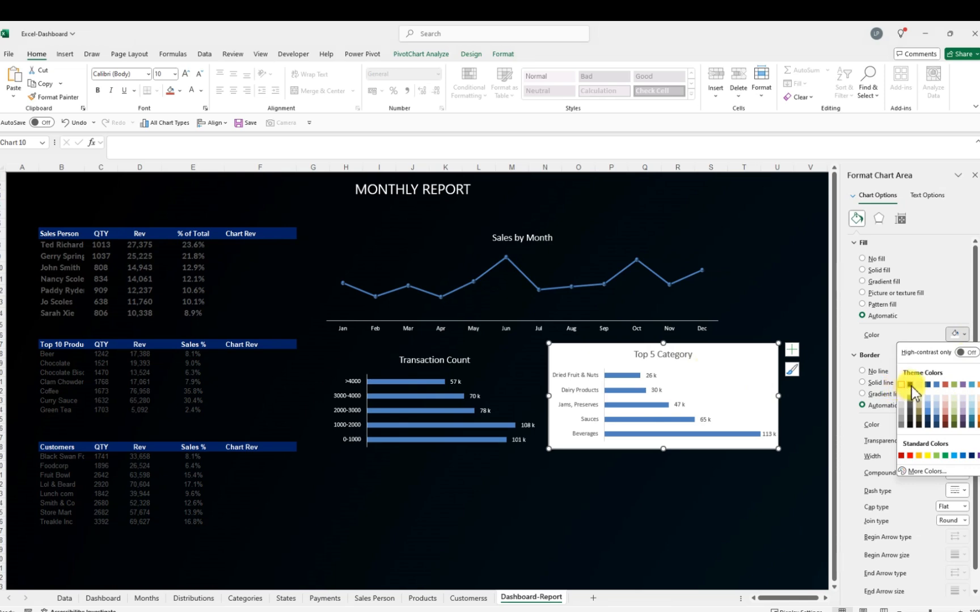
{"action": "left_click", "coordinate": [910, 385]}
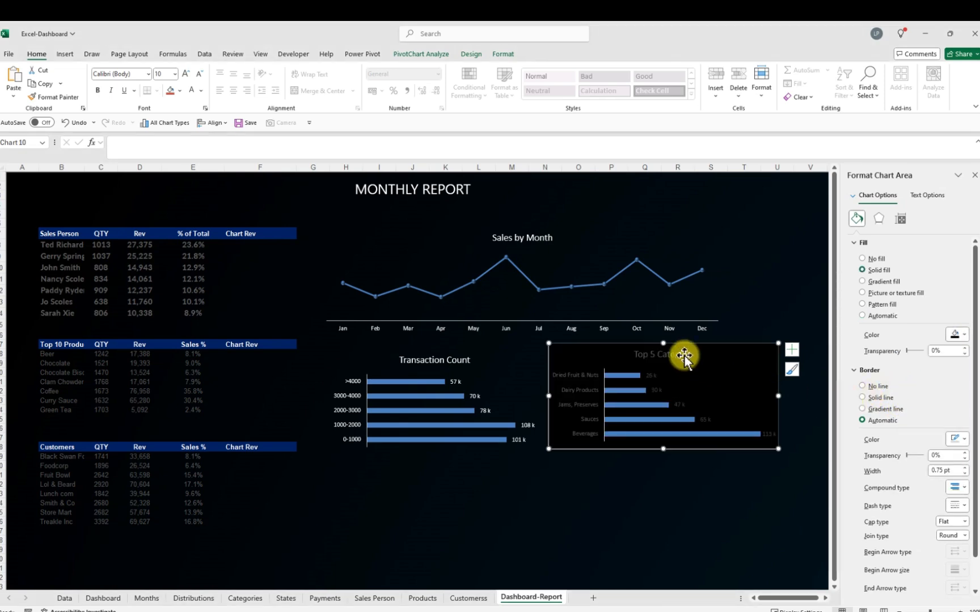
{"action": "left_click", "coordinate": [682, 355]}
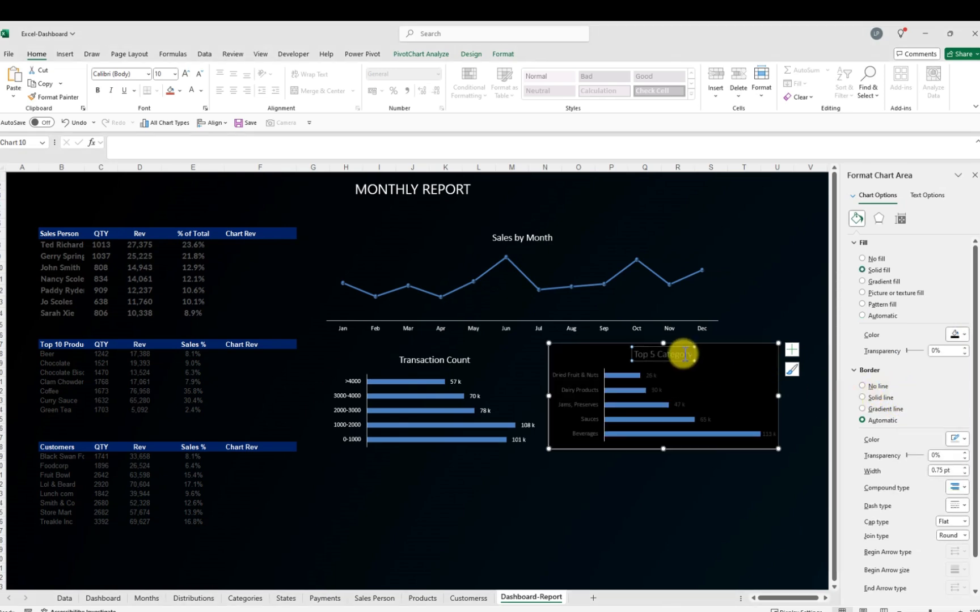
{"action": "left_click", "coordinate": [202, 91]}
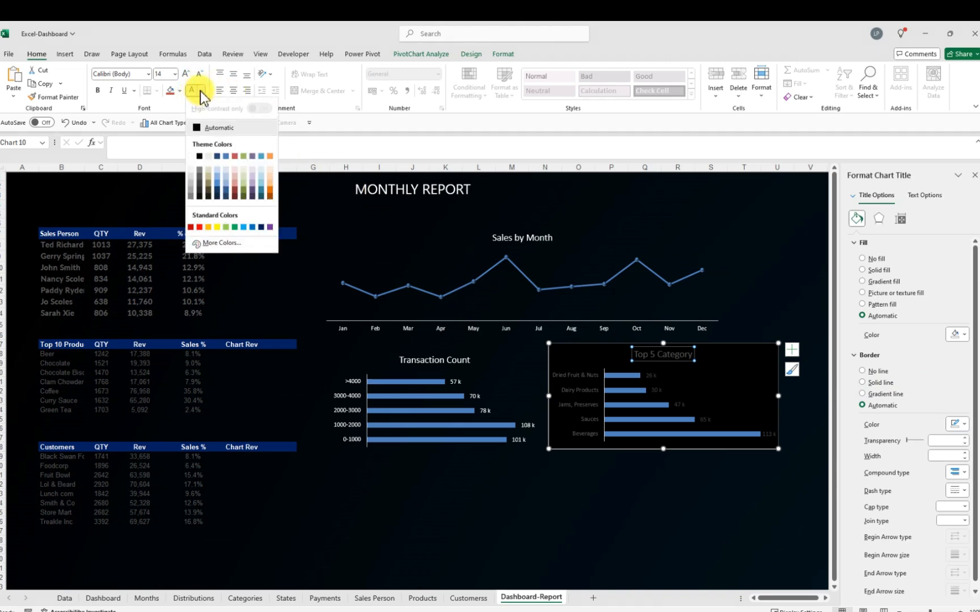
{"action": "left_click", "coordinate": [192, 157]}
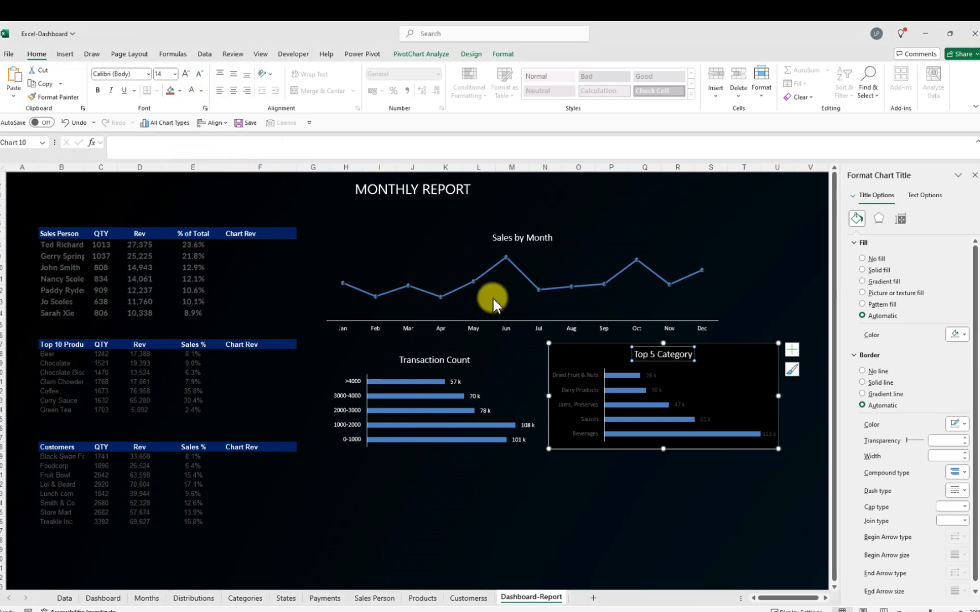
Set the font colour of the Top 5 Category chart's data labels to white
{"action": "left_click", "coordinate": [651, 377]}
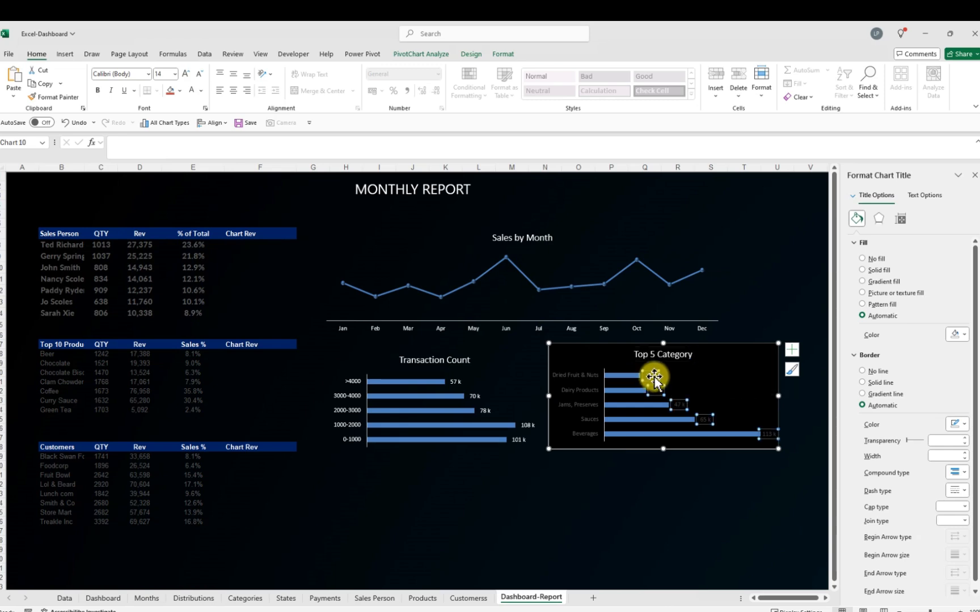
{"action": "left_click", "coordinate": [202, 91]}
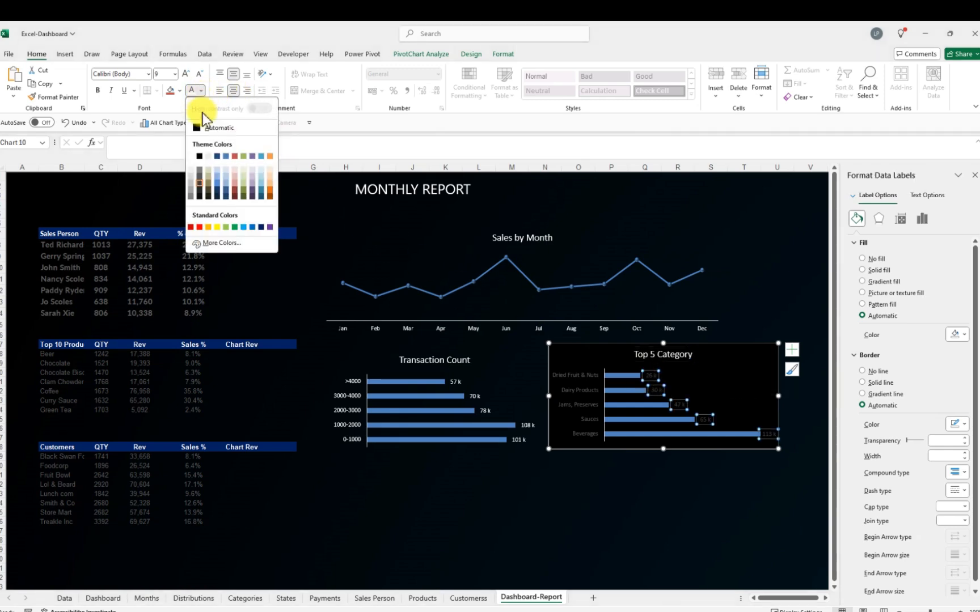
{"action": "left_click", "coordinate": [199, 156]}
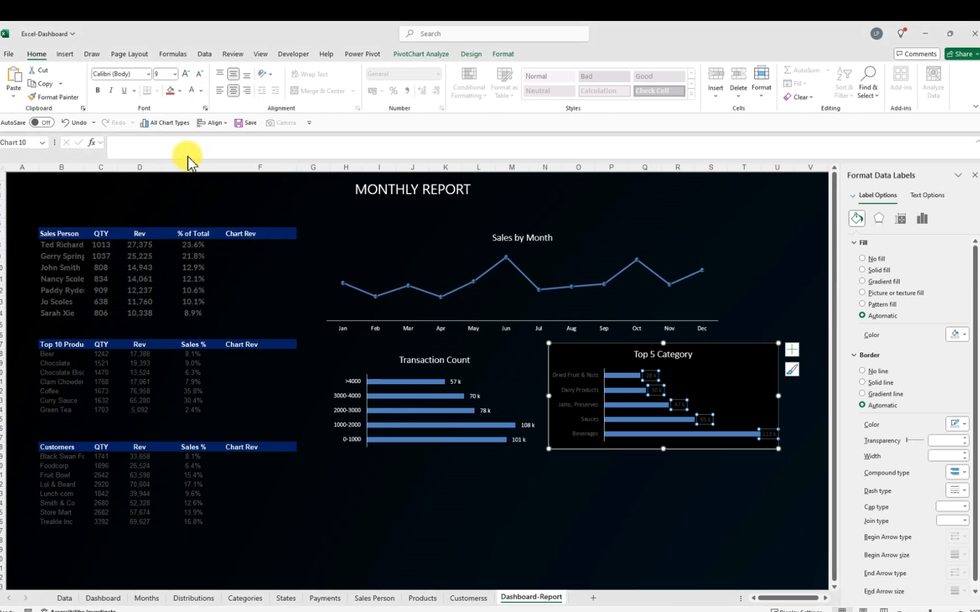
Set the font colour of the Top 5 Category chart's category axis labels to white
{"action": "left_click", "coordinate": [574, 388]}
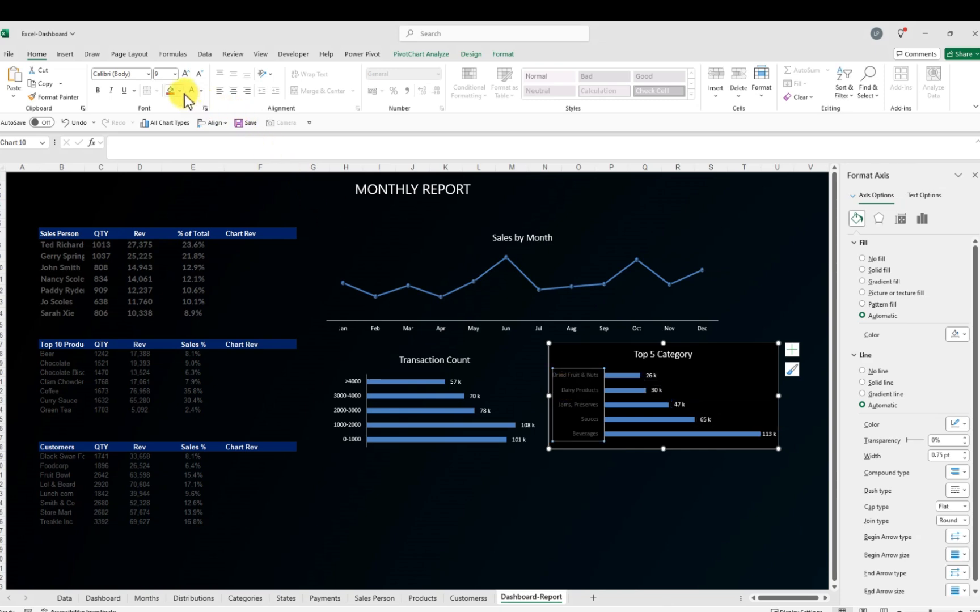
{"action": "left_click", "coordinate": [201, 90]}
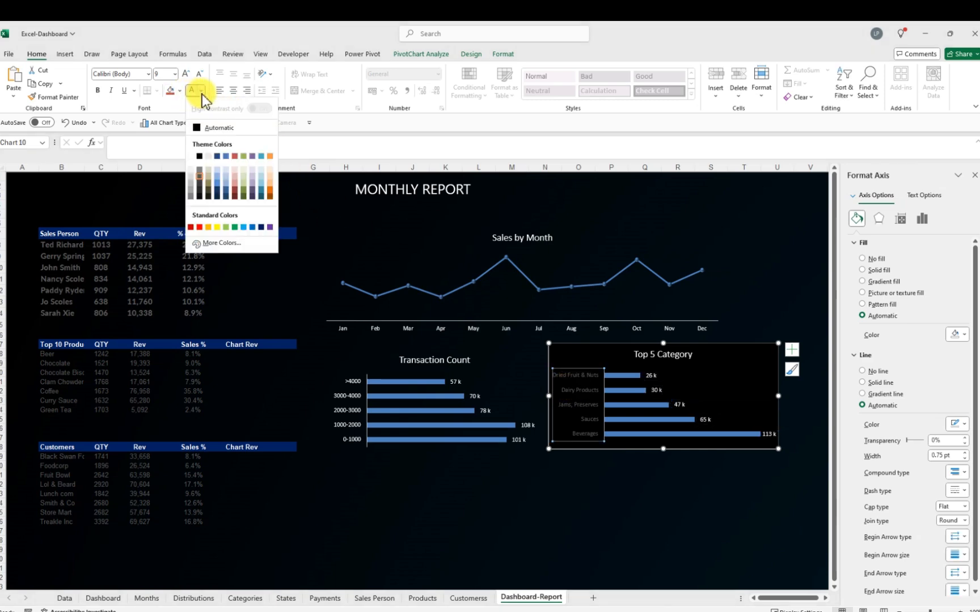
{"action": "left_click", "coordinate": [196, 156]}
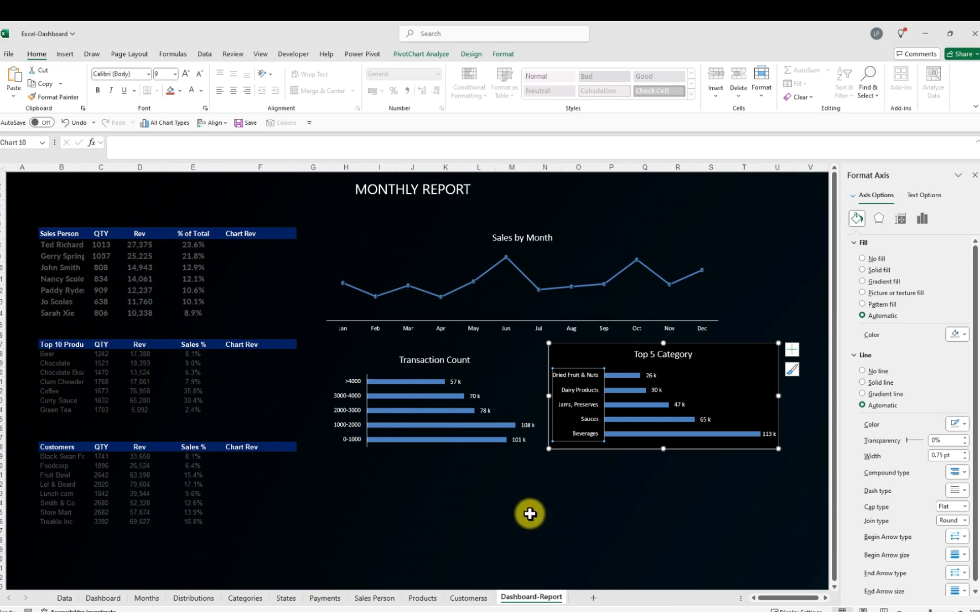
Narrow the Top 5 Category chart, then set its chart area to no fill and no border
{"action": "left_click_drag", "start_coordinate": [778, 396], "coordinate": [740, 393]}
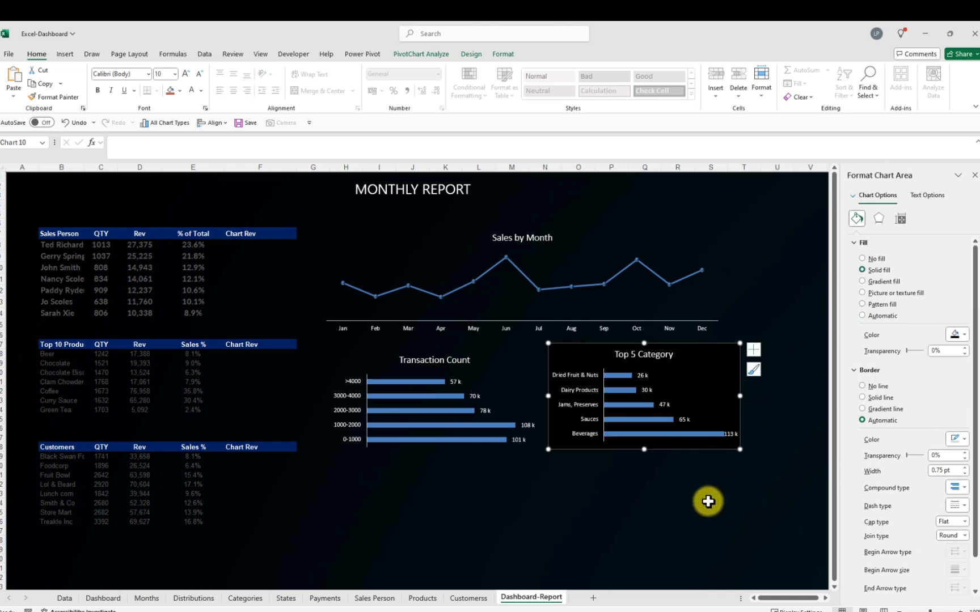
{"action": "left_click", "coordinate": [590, 503]}
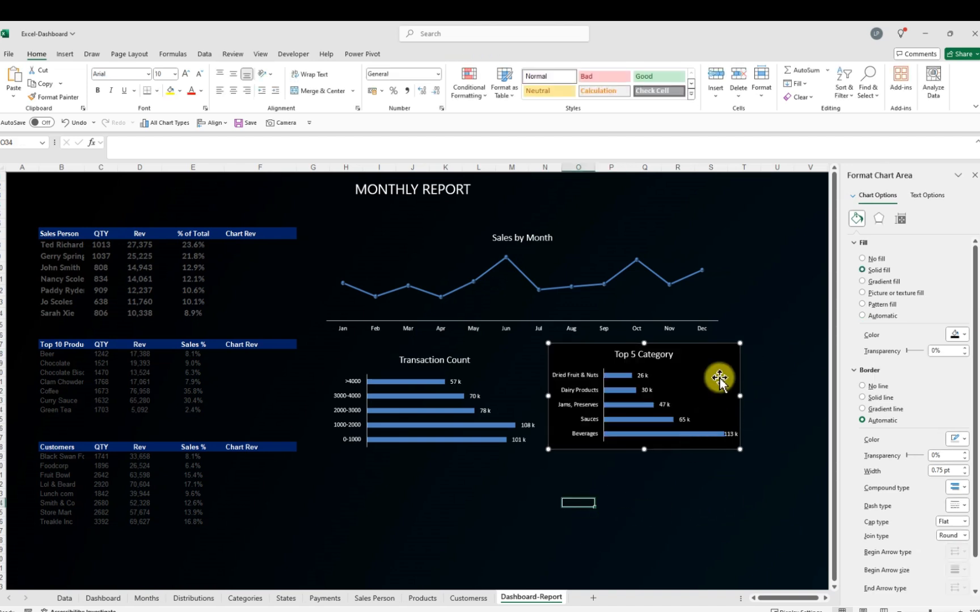
{"action": "left_click", "coordinate": [723, 353]}
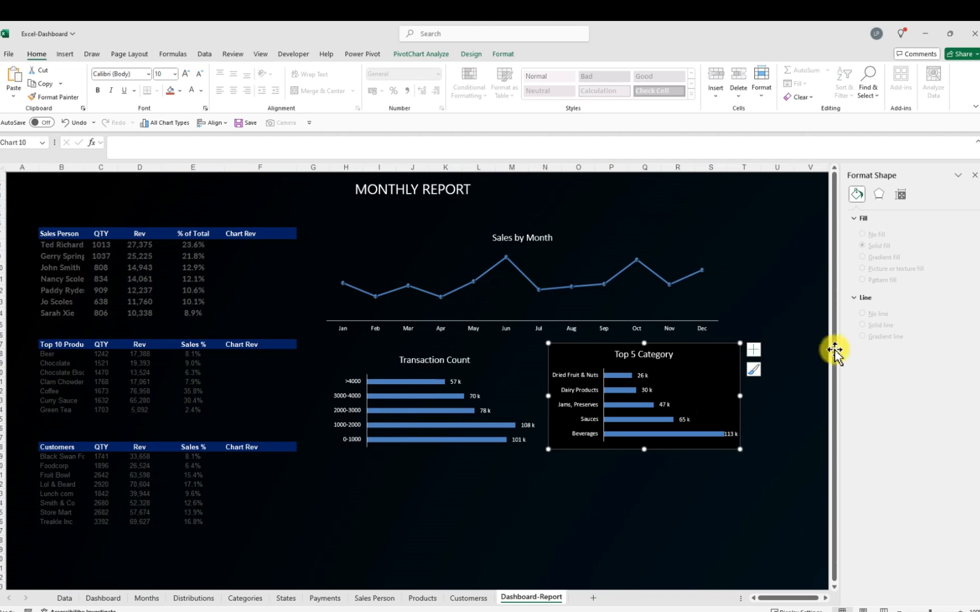
{"action": "left_click", "coordinate": [863, 260]}
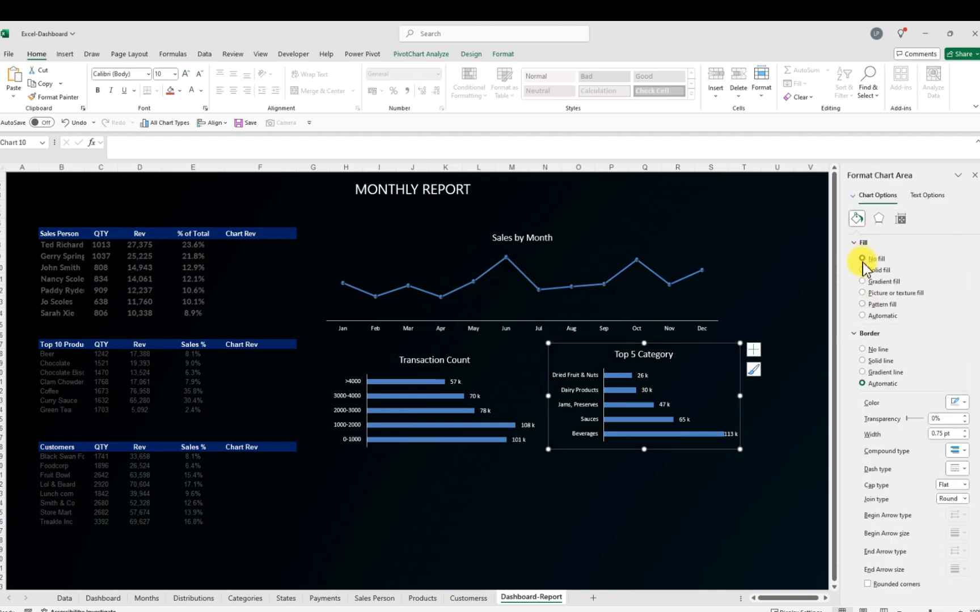
{"action": "left_click", "coordinate": [862, 349]}
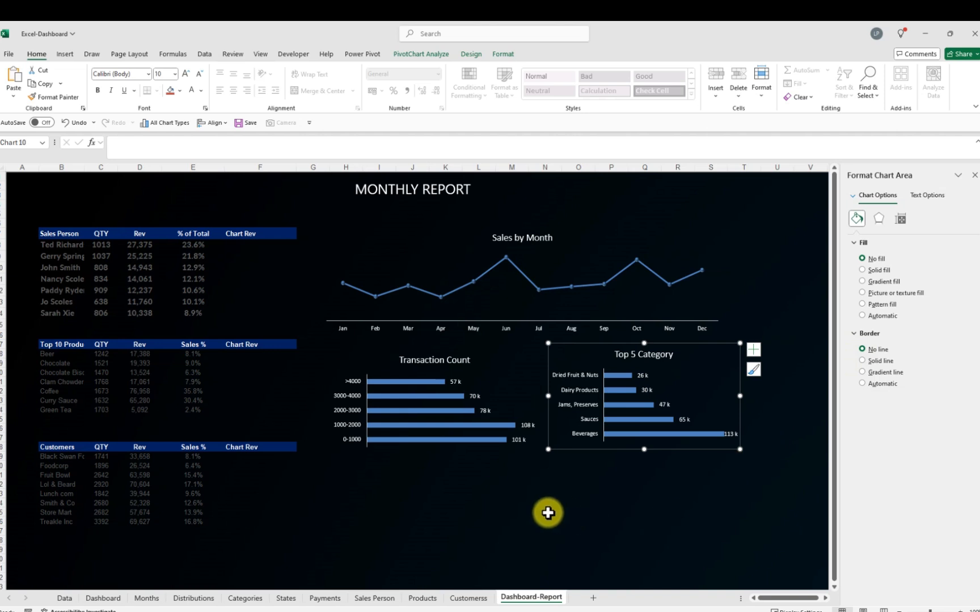
{"action": "left_click", "coordinate": [548, 513]}
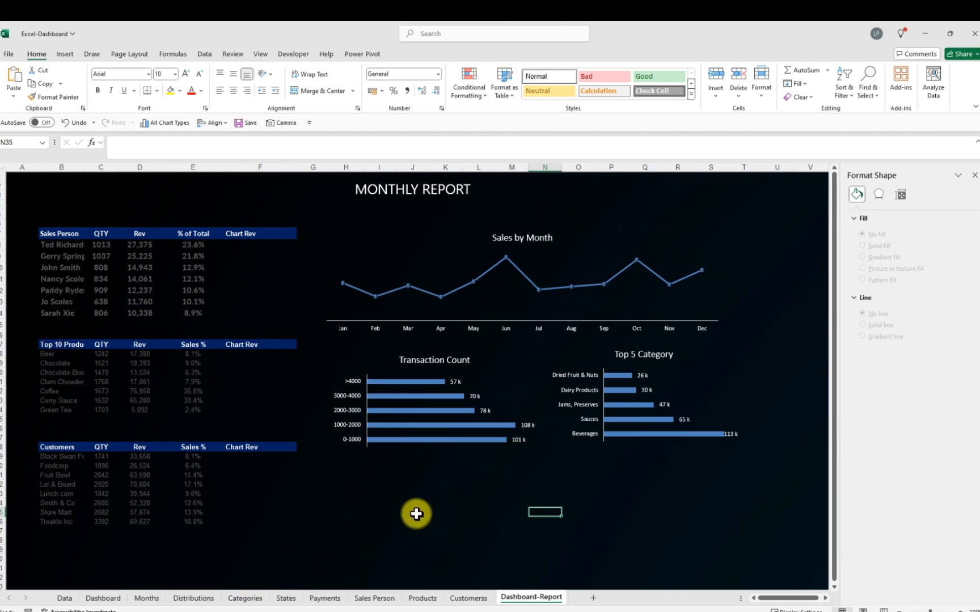
Copy the Revenue by State chart from the States sheet and paste it into Dashboard-Report below the Transaction Count chart
{"action": "left_click", "coordinate": [286, 599]}
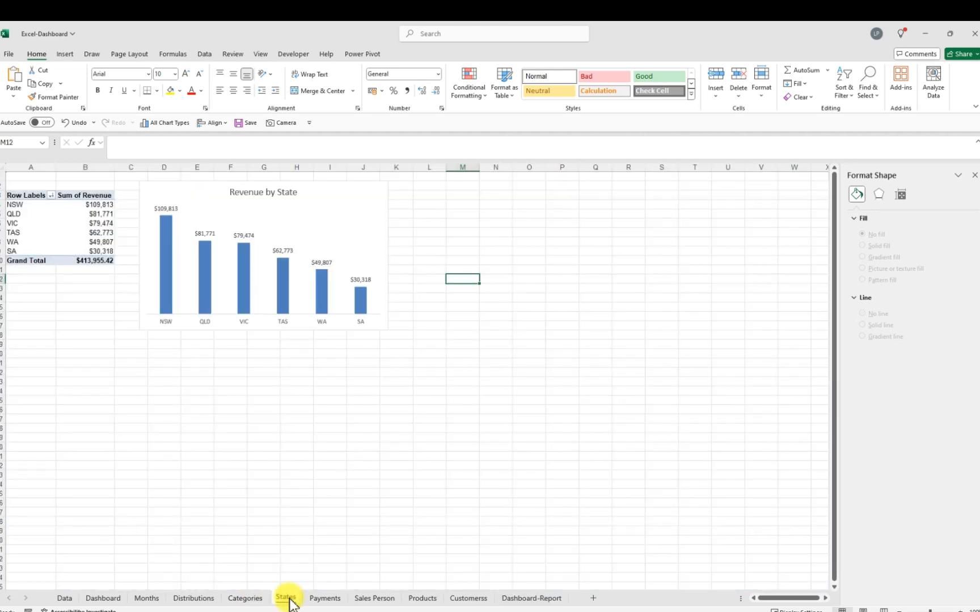
{"action": "left_click", "coordinate": [190, 193]}
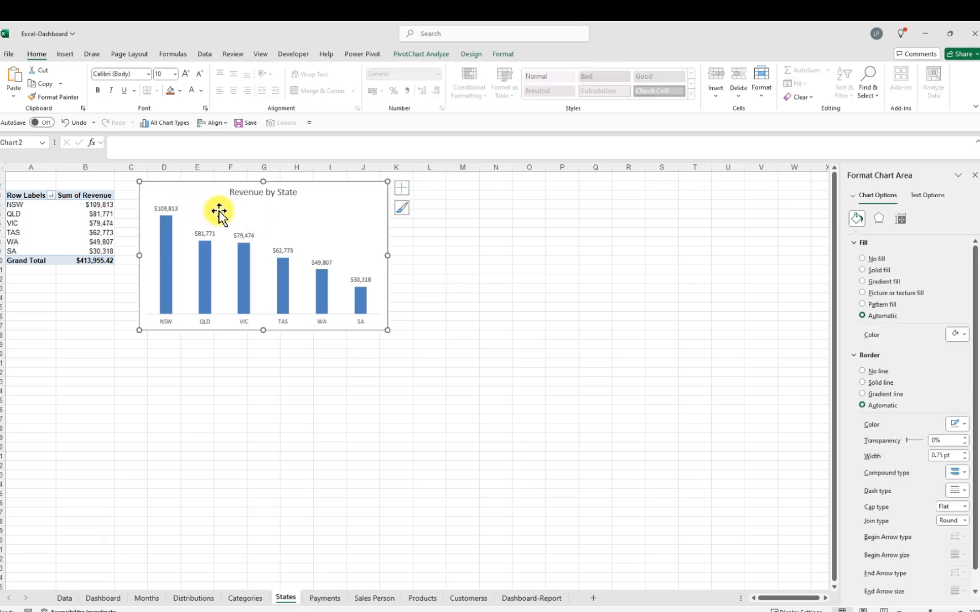
{"action": "left_click", "coordinate": [539, 599]}
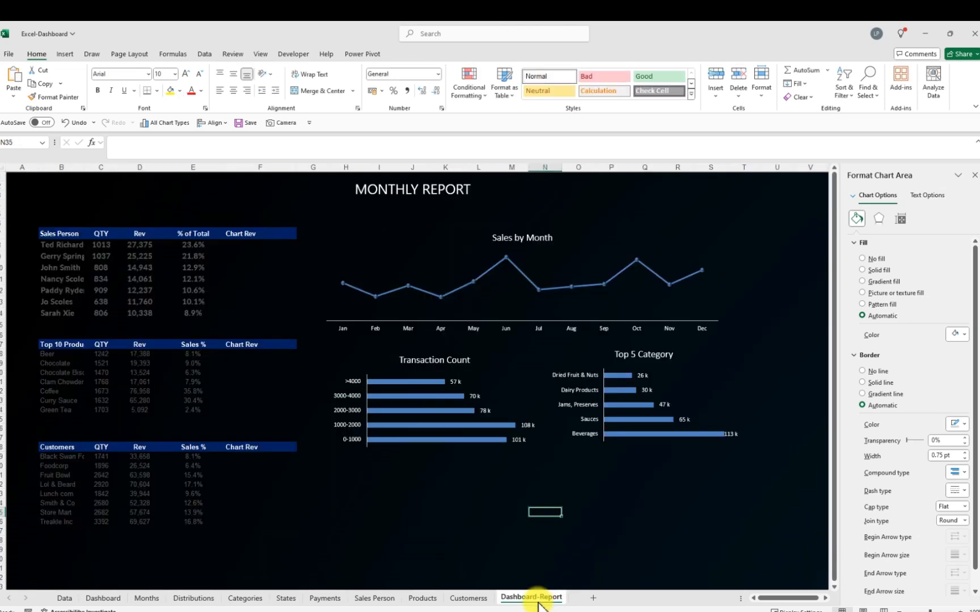
{"action": "left_click", "coordinate": [368, 465]}
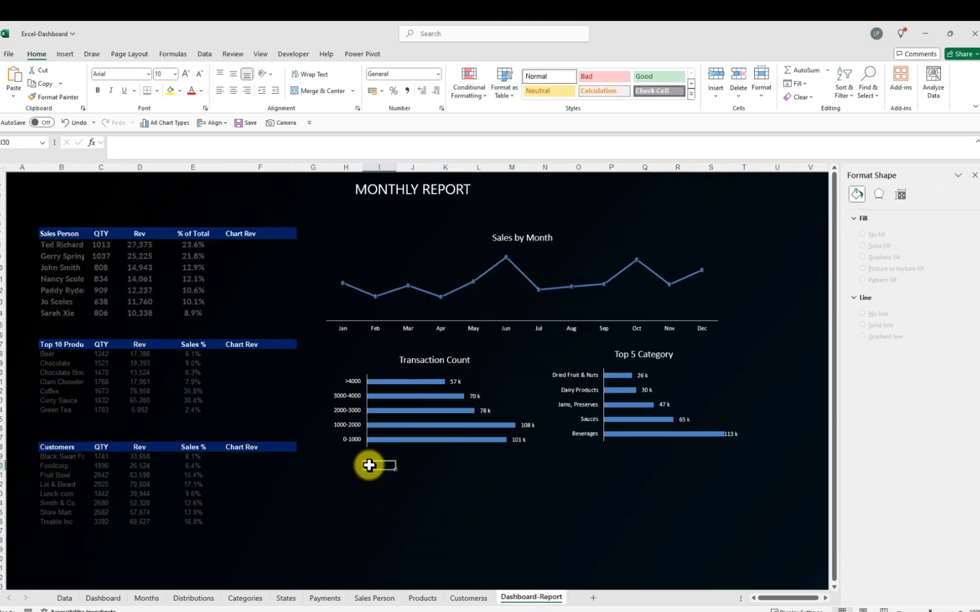
{"action": "key", "text": "ctrl+v"}
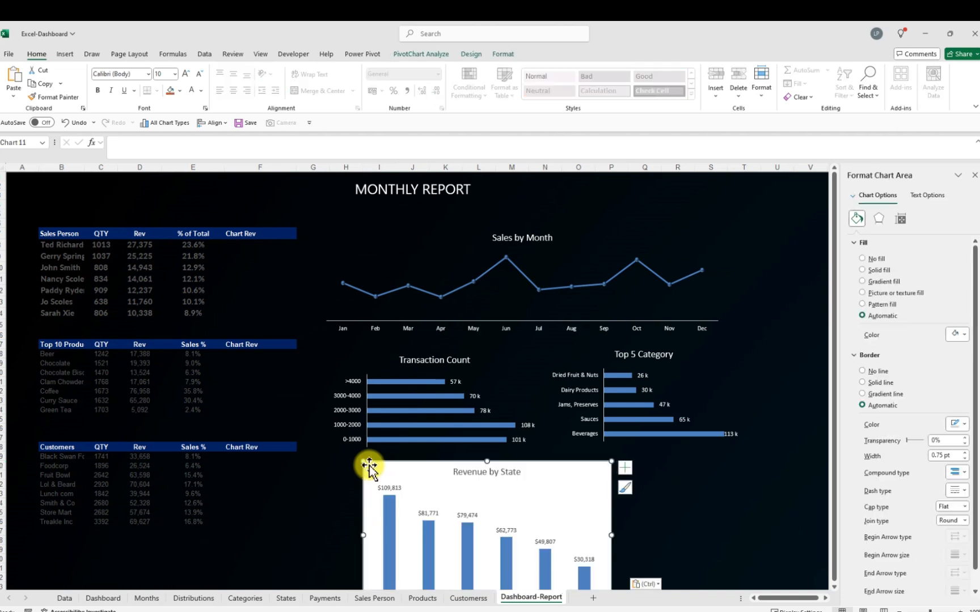
Raise the Transaction Count chart slightly and move the pasted Revenue by State chart directly beneath it
{"action": "left_click_drag", "start_coordinate": [387, 362], "coordinate": [388, 357]}
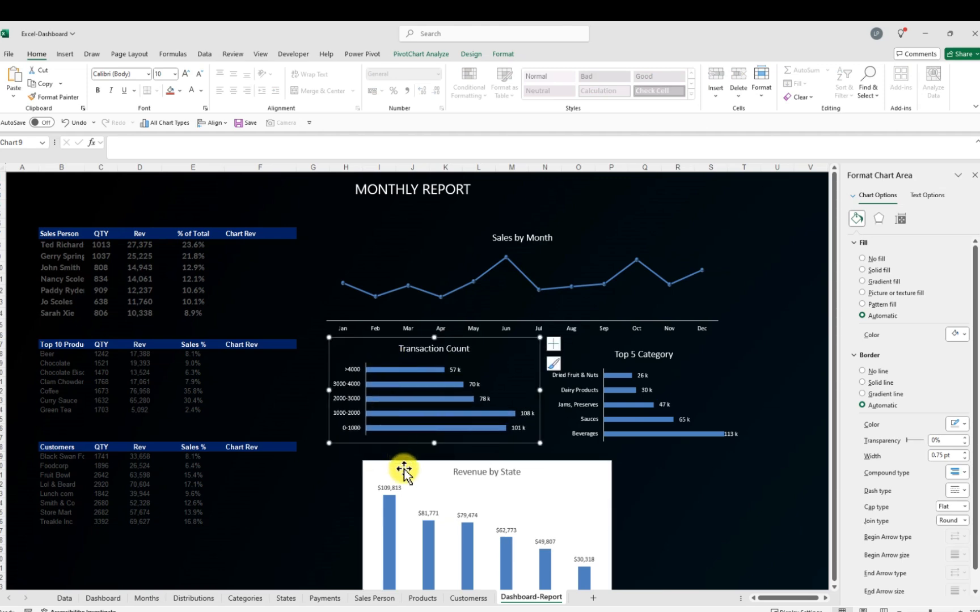
{"action": "left_click_drag", "start_coordinate": [412, 481], "coordinate": [376, 466]}
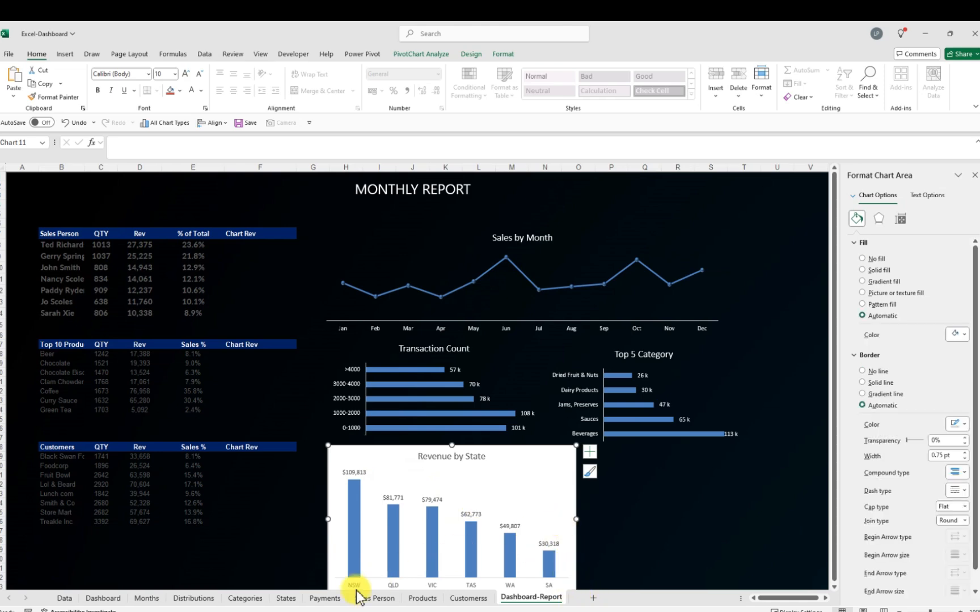
{"action": "left_click_drag", "start_coordinate": [332, 495], "coordinate": [338, 497]}
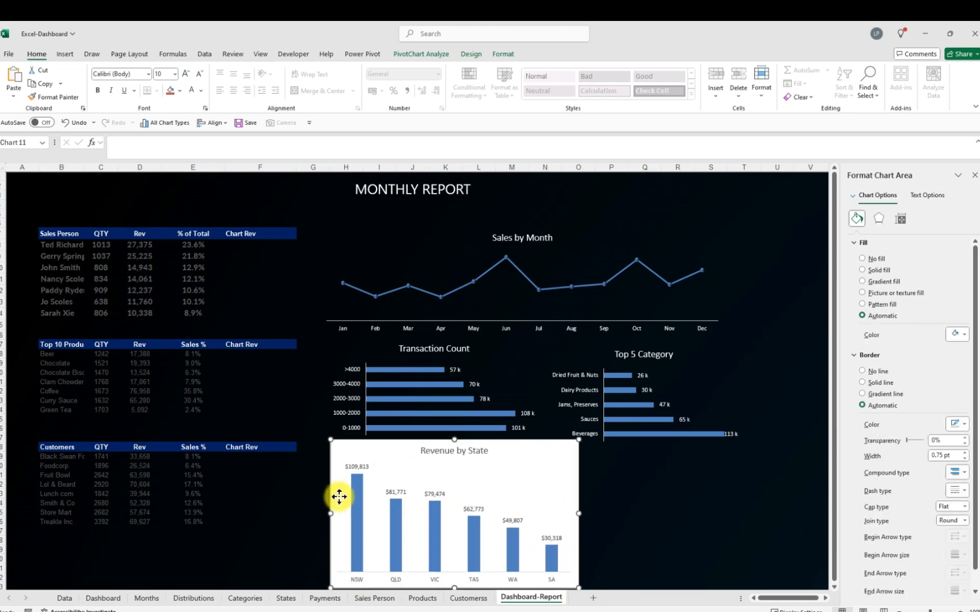
Shrink the Revenue by State chart to roughly the size of the Transaction Count chart and align it
{"action": "left_click_drag", "start_coordinate": [577, 584], "coordinate": [509, 534]}
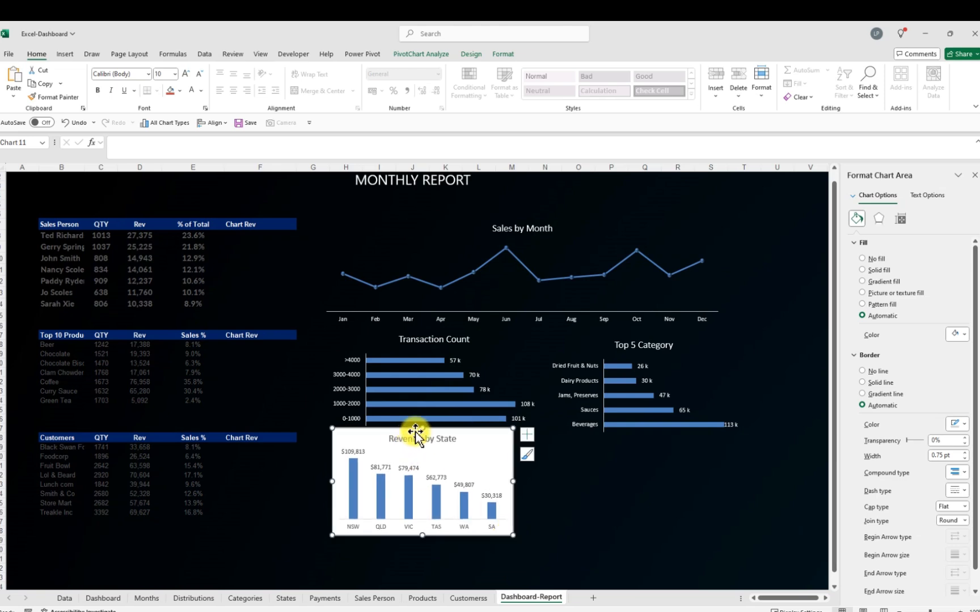
{"action": "left_click_drag", "start_coordinate": [422, 431], "coordinate": [420, 458]}
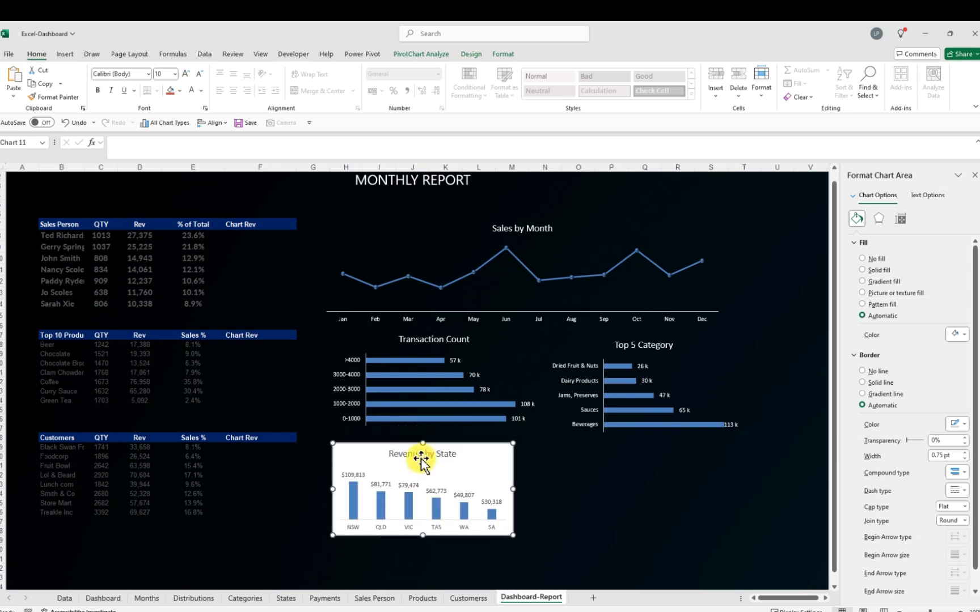
{"action": "left_click", "coordinate": [422, 466]}
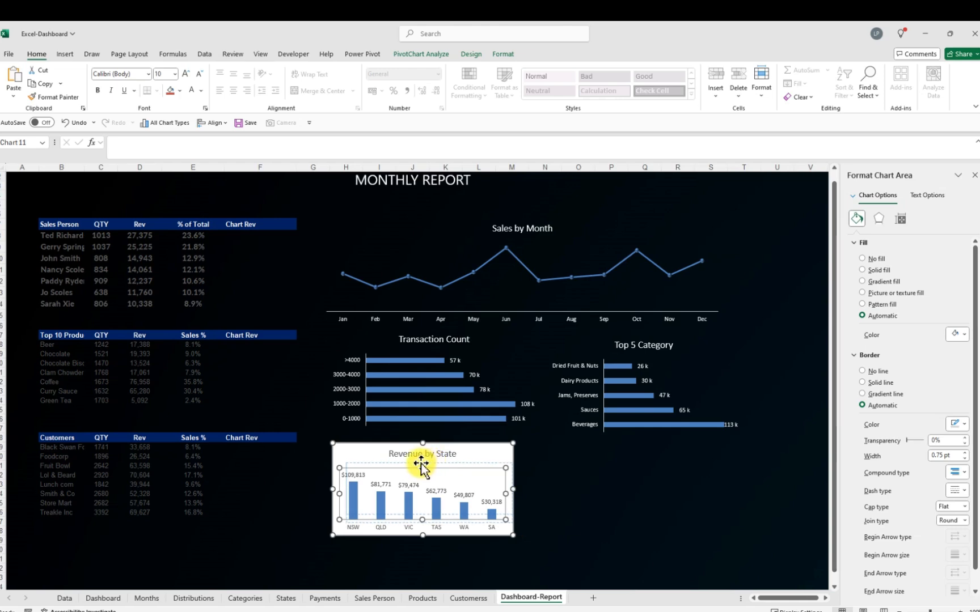
{"action": "left_click_drag", "start_coordinate": [367, 451], "coordinate": [370, 443]}
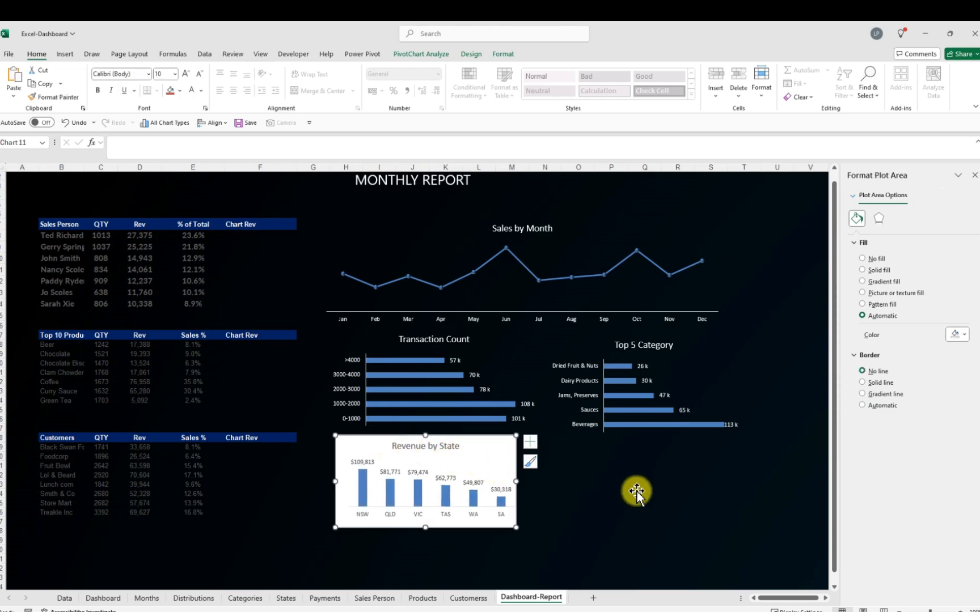
Set the Revenue by State chart area to no fill and no border
{"action": "left_click", "coordinate": [964, 339]}
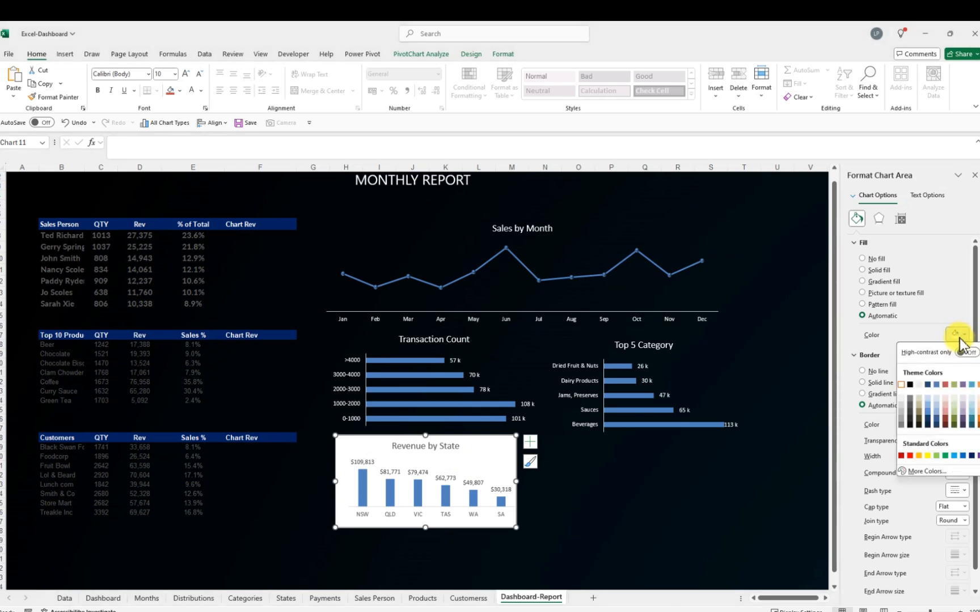
{"action": "left_click", "coordinate": [910, 386]}
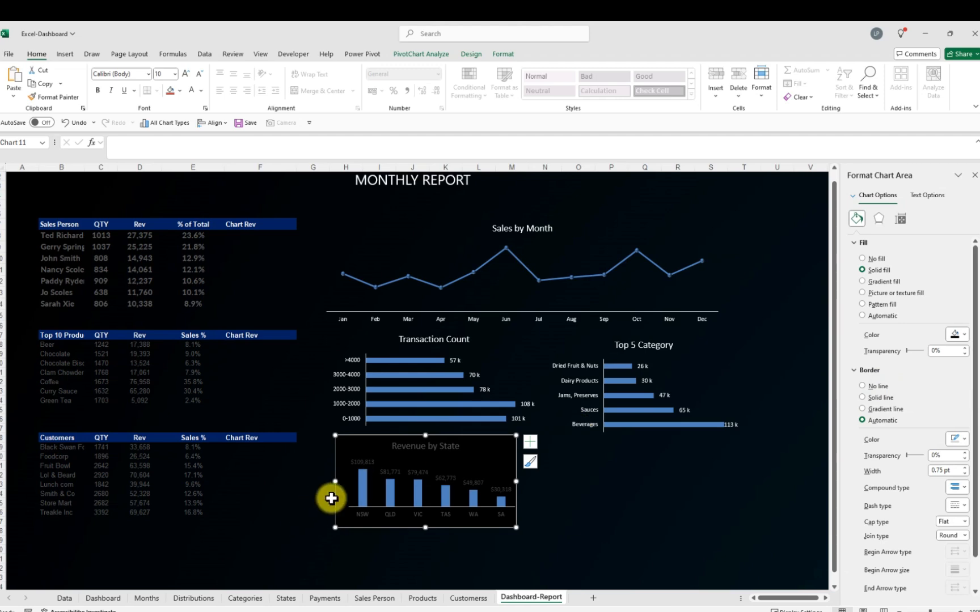
{"action": "left_click", "coordinate": [862, 260]}
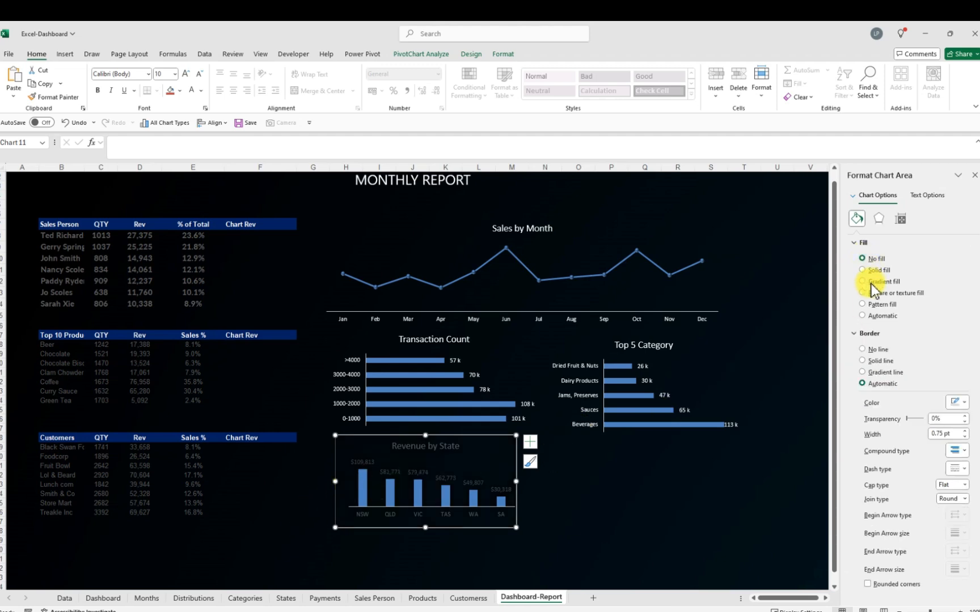
{"action": "left_click", "coordinate": [863, 350]}
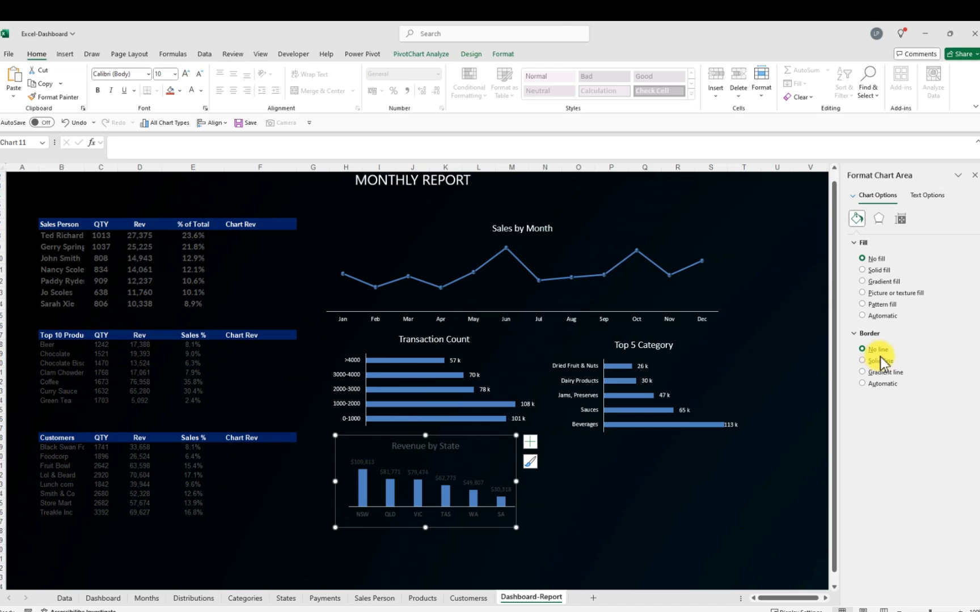
{"action": "left_click", "coordinate": [600, 492]}
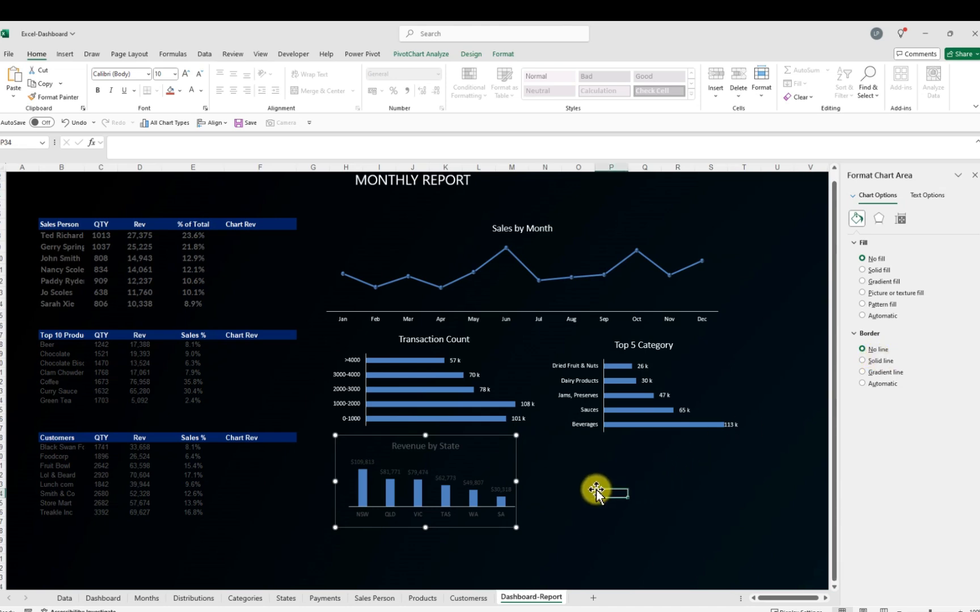
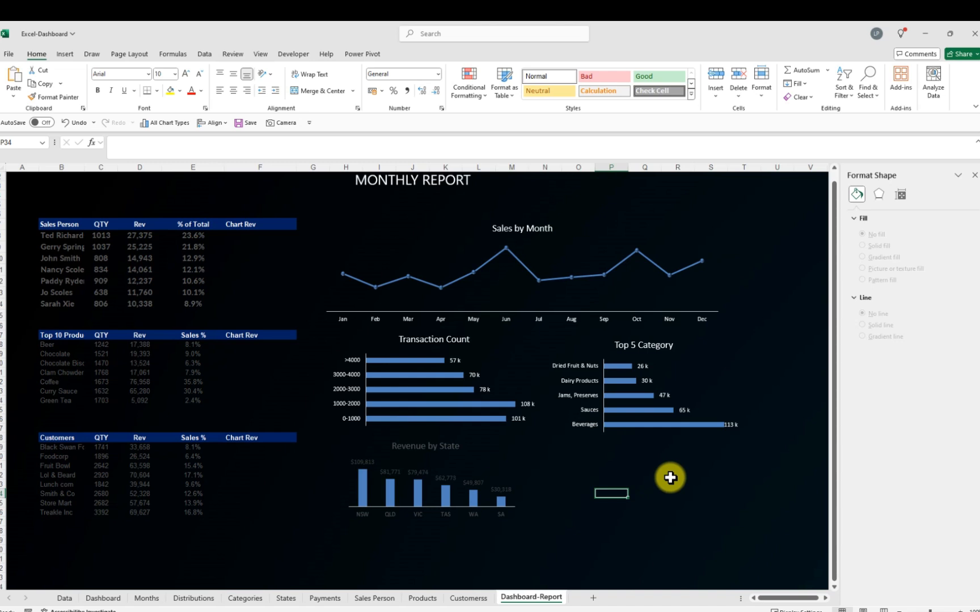
Set the Revenue by State chart title's font color to white
{"action": "left_click", "coordinate": [445, 450]}
{"action": "left_click", "coordinate": [445, 448]}
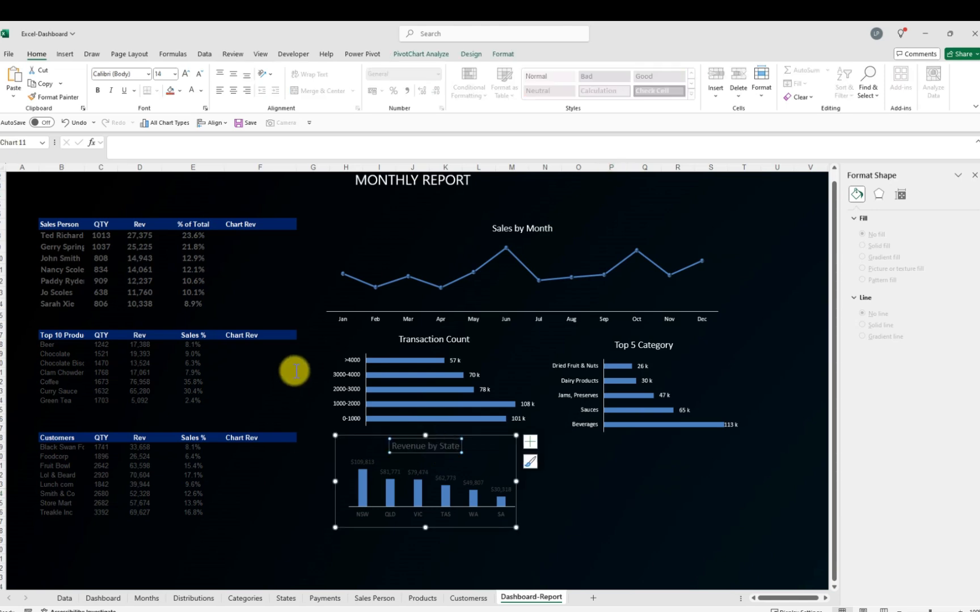
{"action": "left_click", "coordinate": [201, 92]}
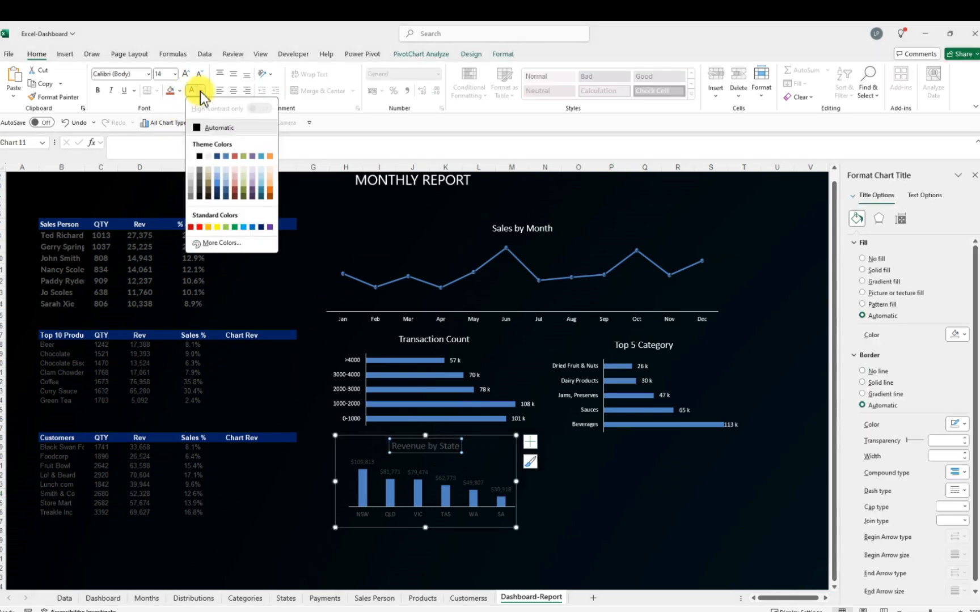
{"action": "left_click", "coordinate": [191, 156]}
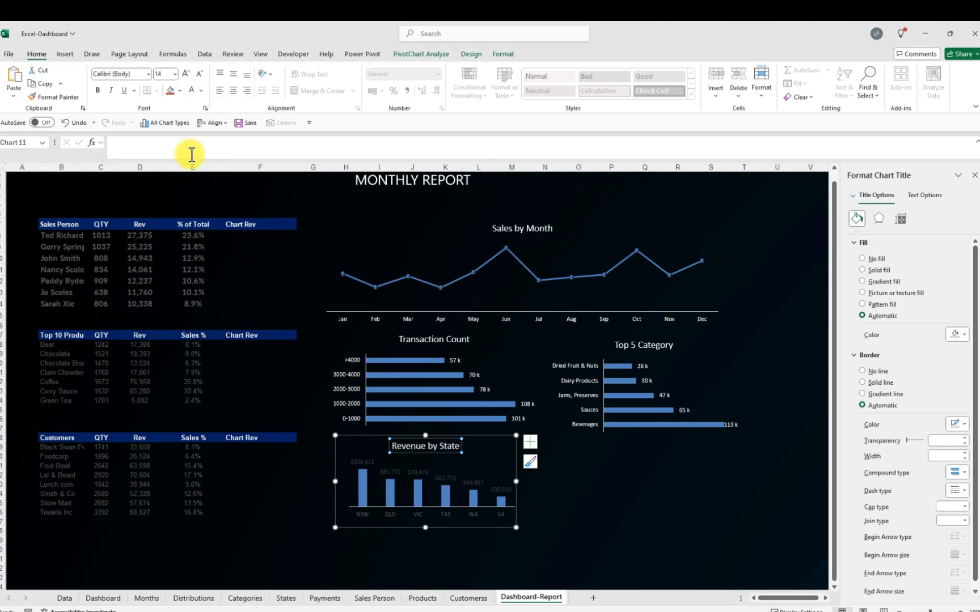
Set the Revenue by State data labels and category axis labels to white font
{"action": "left_click", "coordinate": [374, 464]}
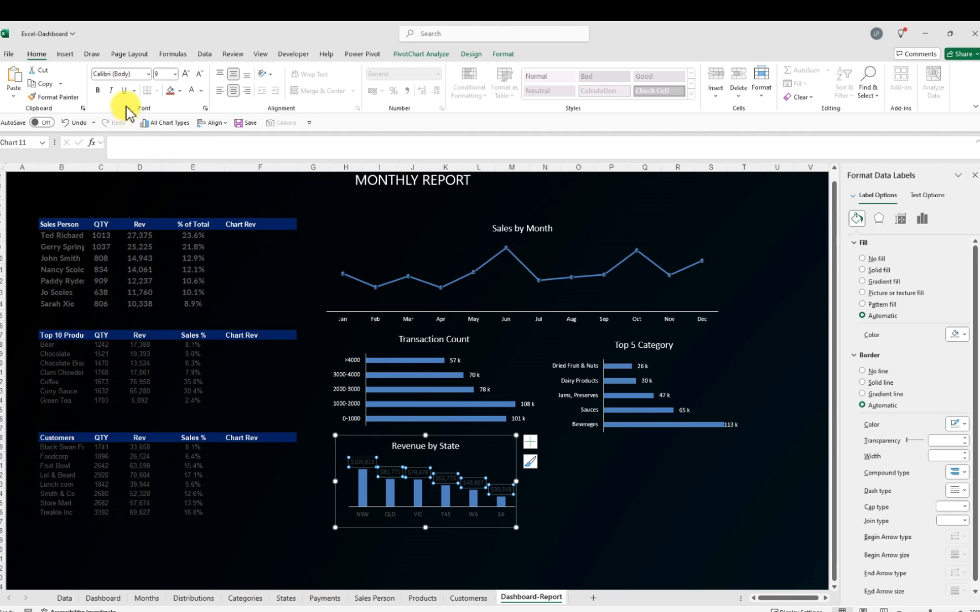
{"action": "left_click", "coordinate": [201, 92]}
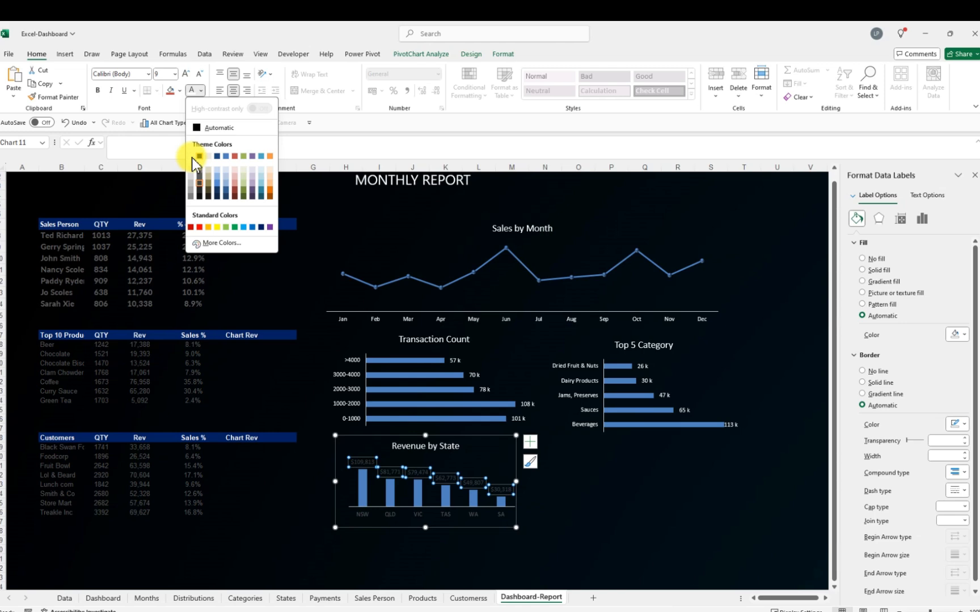
{"action": "left_click", "coordinate": [598, 510]}
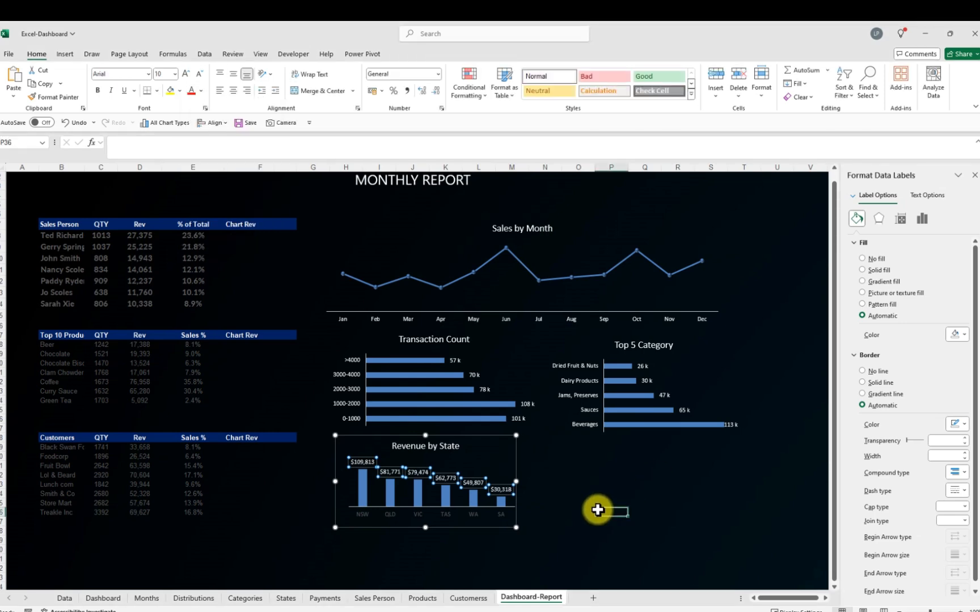
{"action": "left_click", "coordinate": [421, 513]}
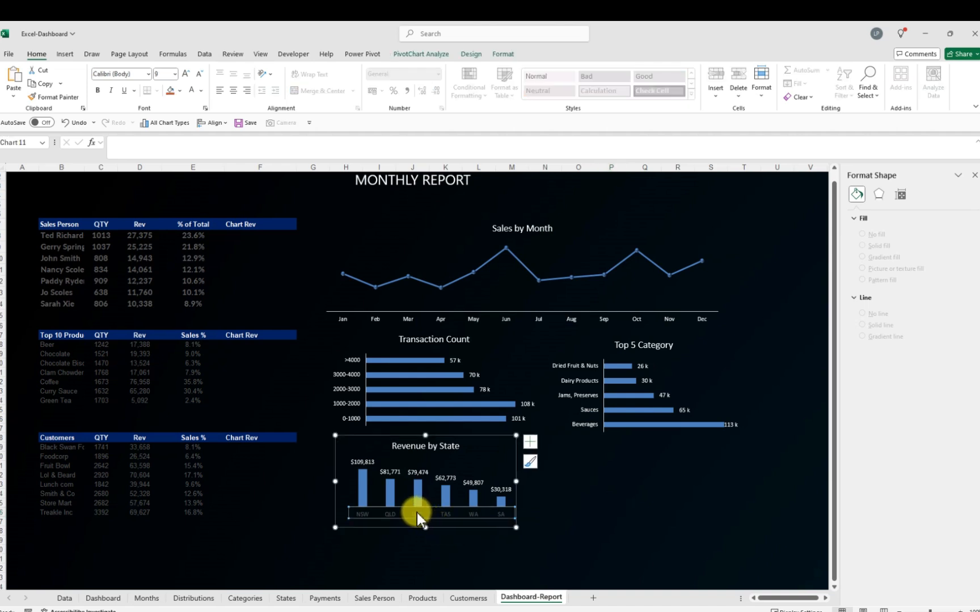
{"action": "left_click", "coordinate": [201, 91]}
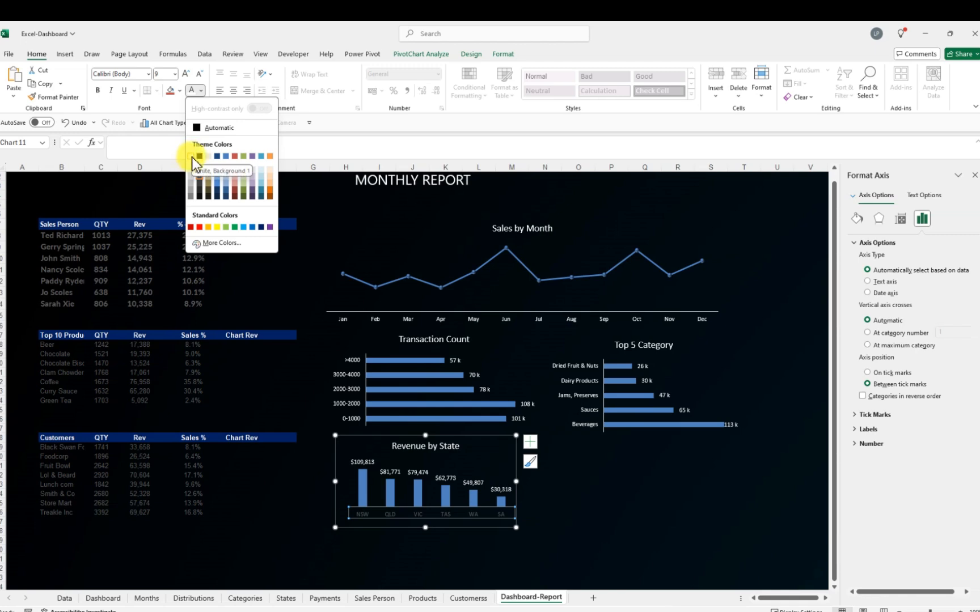
{"action": "left_click", "coordinate": [597, 490]}
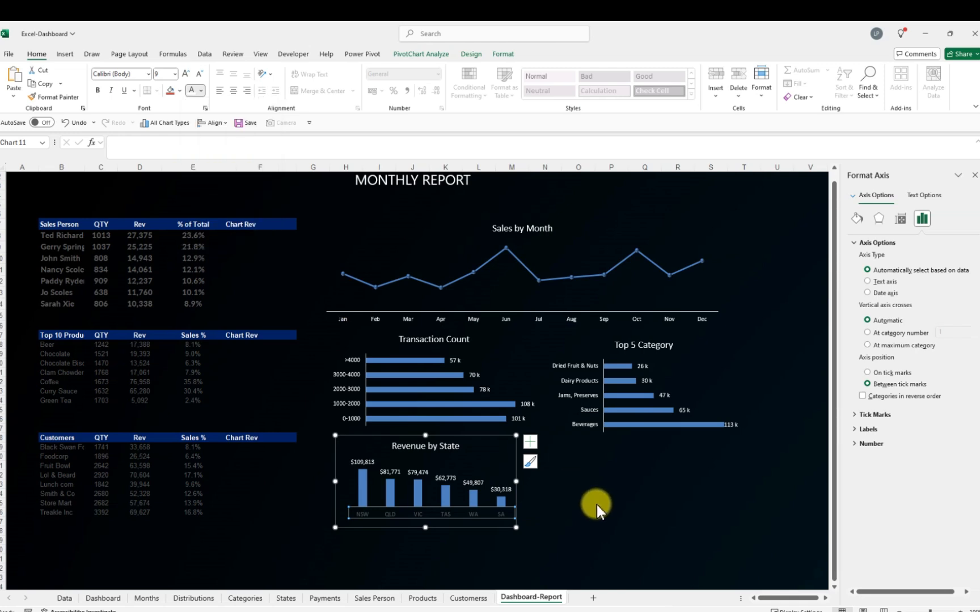
{"action": "left_click", "coordinate": [596, 504]}
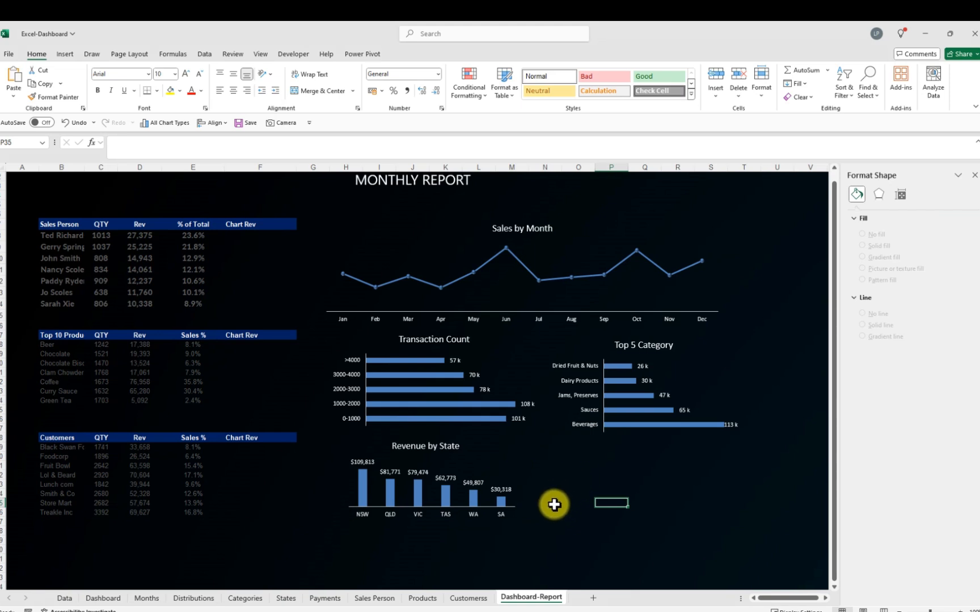
Copy the Payment chart from the Payments sheet and paste it into Dashboard-Report beside the Revenue by State chart
{"action": "left_click", "coordinate": [324, 599]}
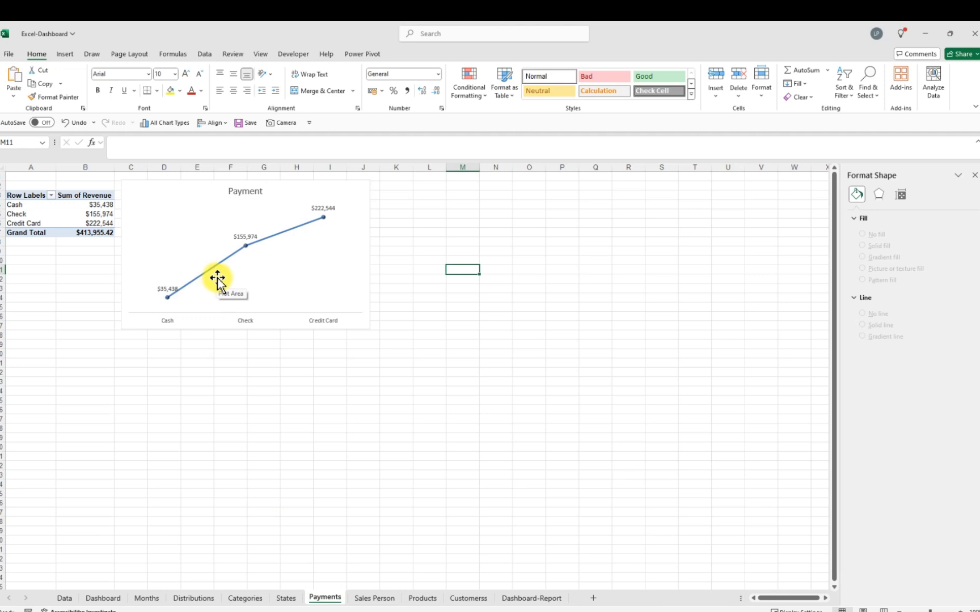
{"action": "left_click", "coordinate": [179, 199]}
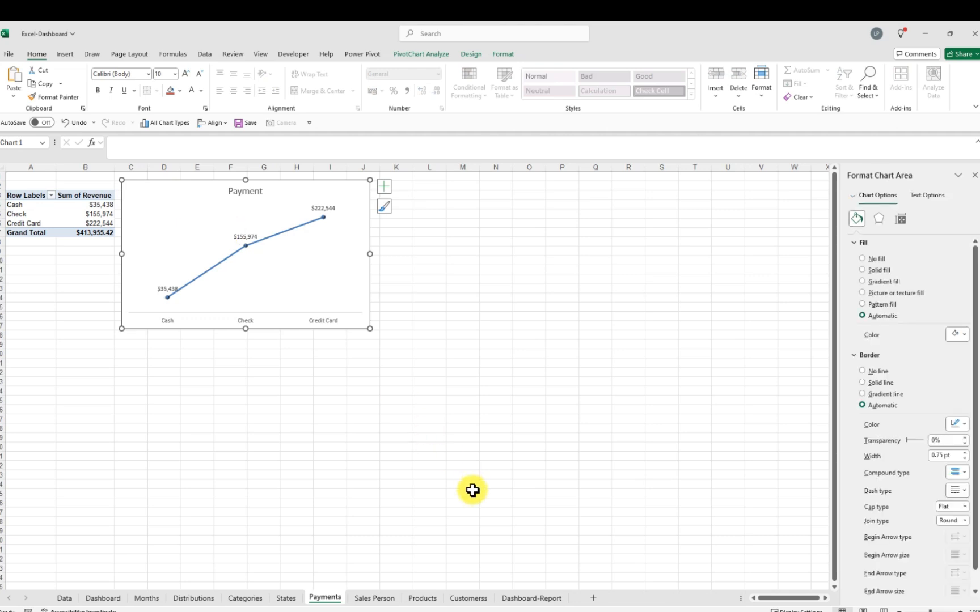
{"action": "left_click", "coordinate": [526, 602]}
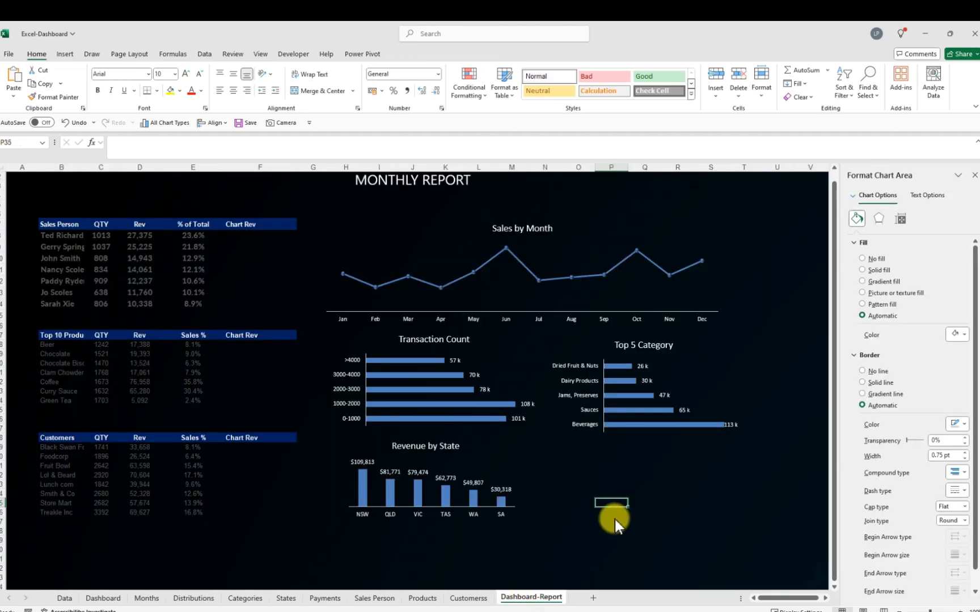
{"action": "left_click", "coordinate": [615, 448]}
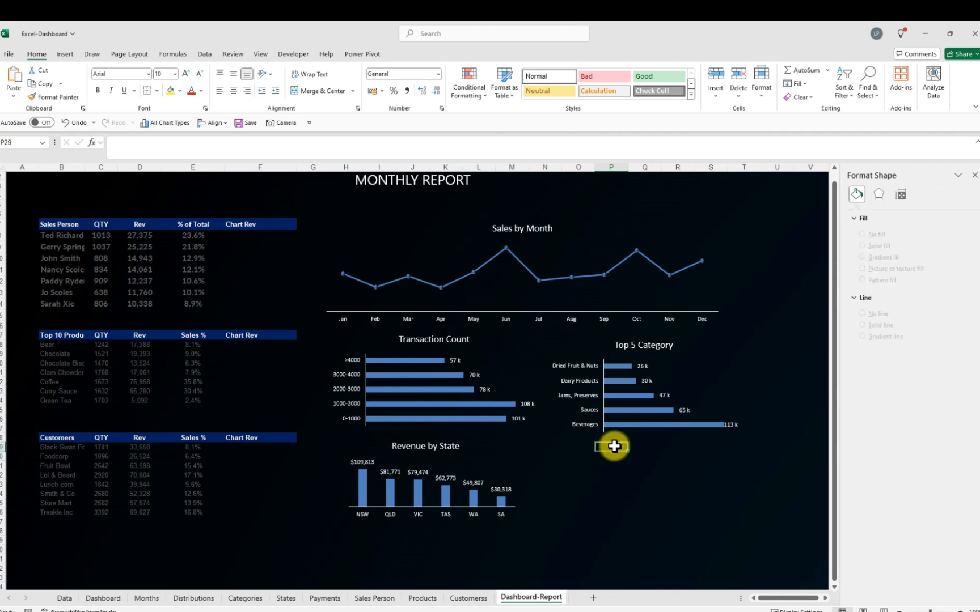
{"action": "key", "text": "ctrl+v"}
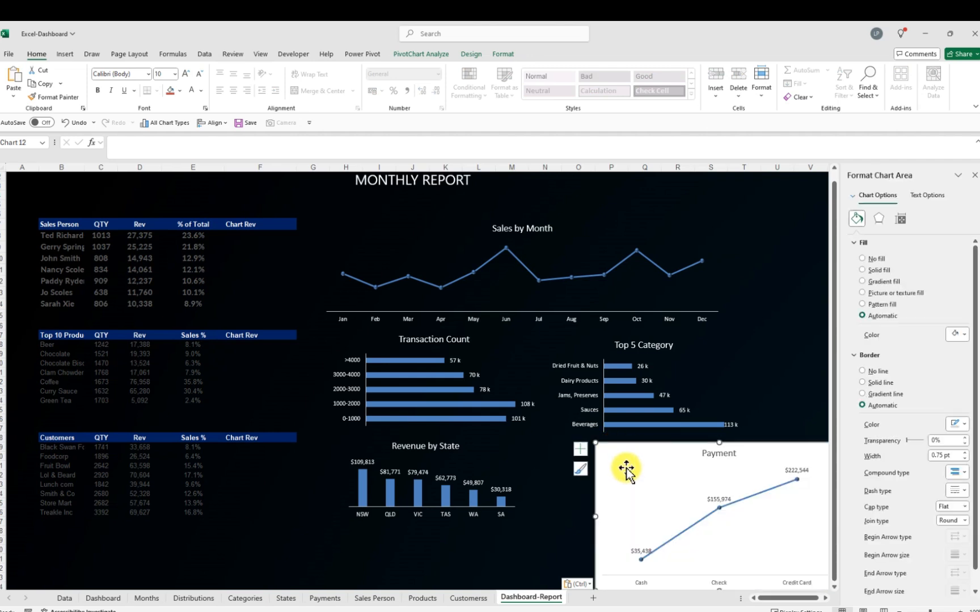
Move the Payment chart under Top 5 Category and shrink it to match the Revenue by State chart
{"action": "left_click", "coordinate": [626, 468]}
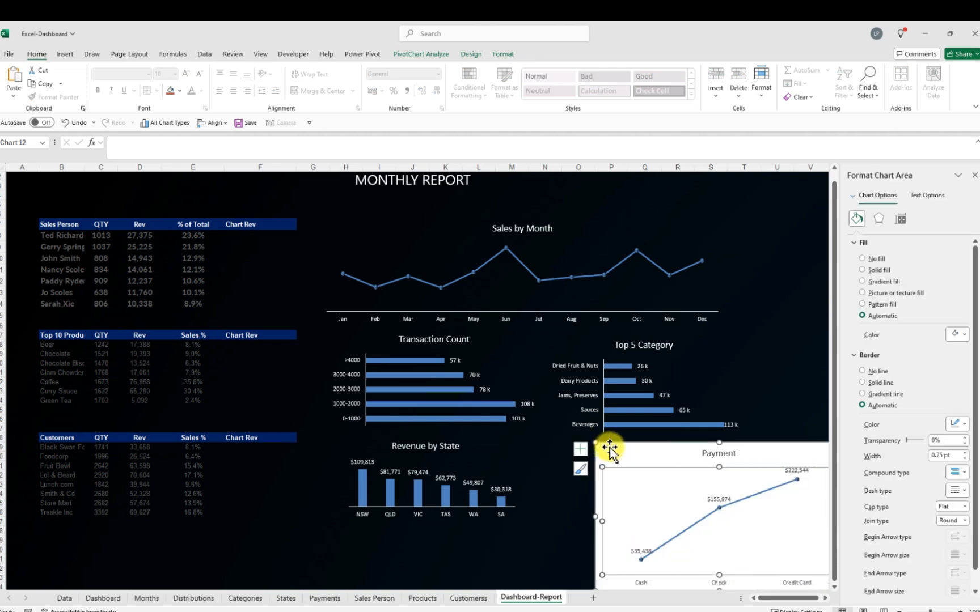
{"action": "left_click_drag", "start_coordinate": [610, 449], "coordinate": [568, 443]}
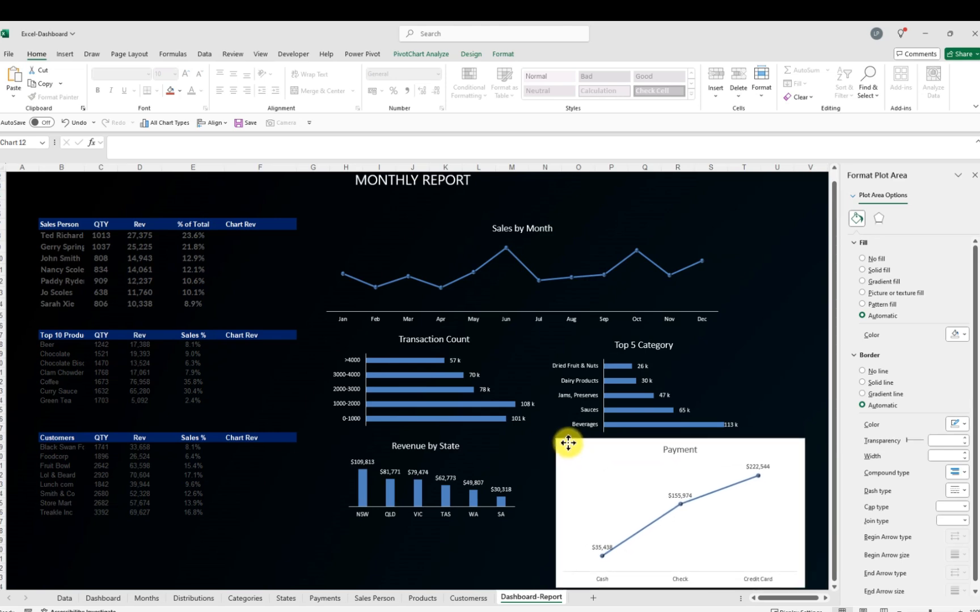
{"action": "left_click_drag", "start_coordinate": [805, 587], "coordinate": [736, 541]}
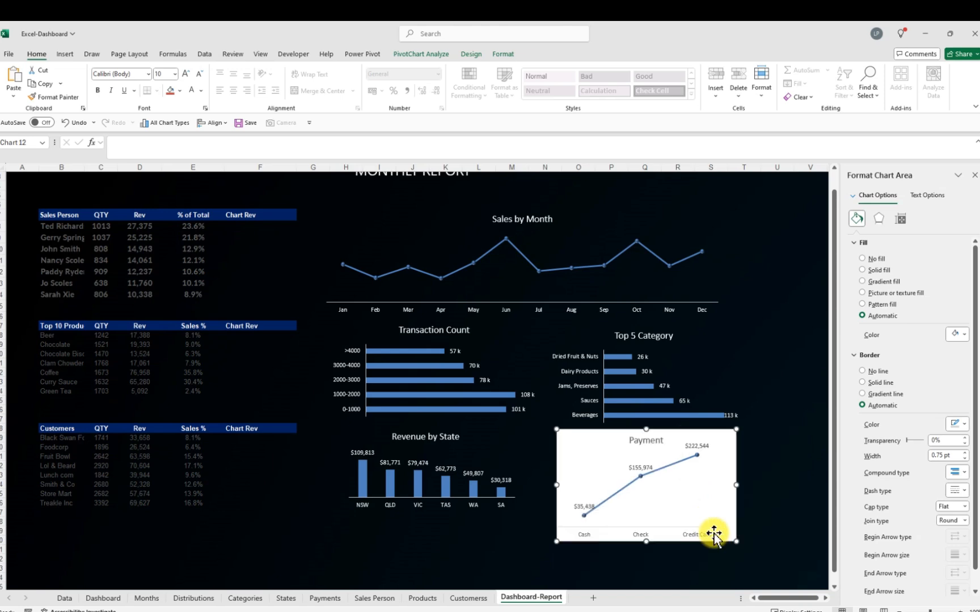
{"action": "left_click", "coordinate": [601, 452]}
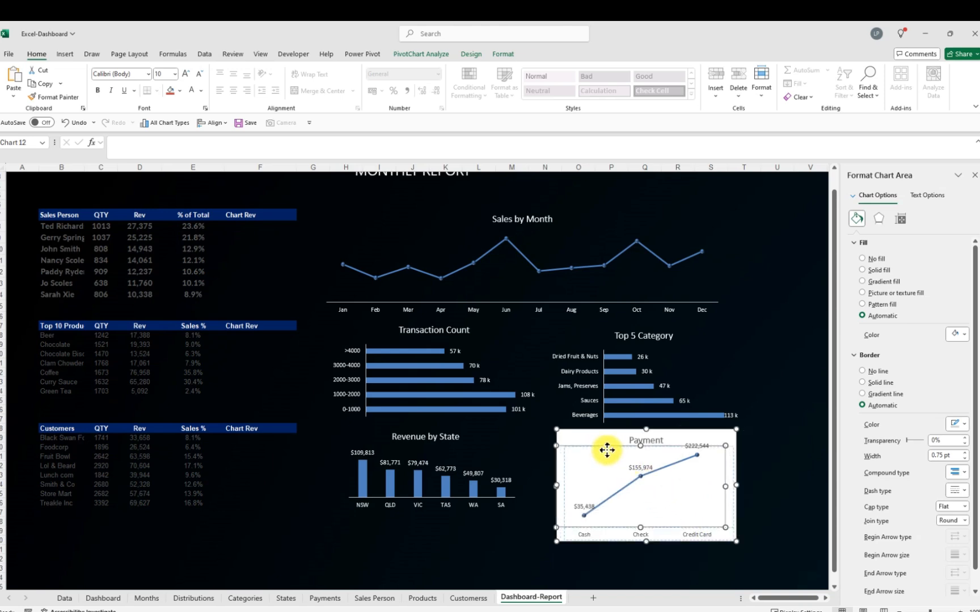
{"action": "left_click_drag", "start_coordinate": [591, 439], "coordinate": [597, 439]}
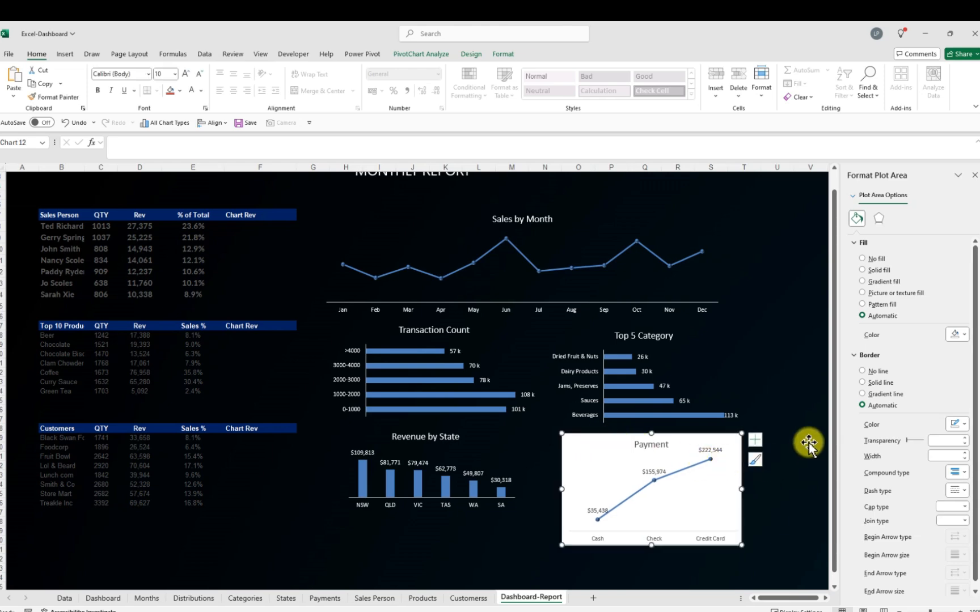
Set the Payment chart area to no fill and no border
{"action": "left_click", "coordinate": [863, 259]}
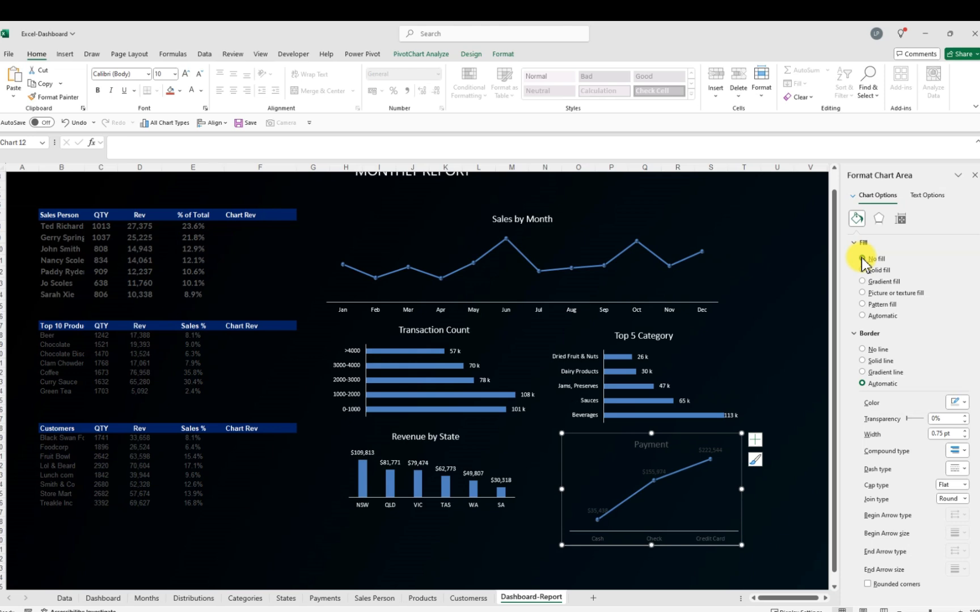
{"action": "left_click", "coordinate": [863, 349]}
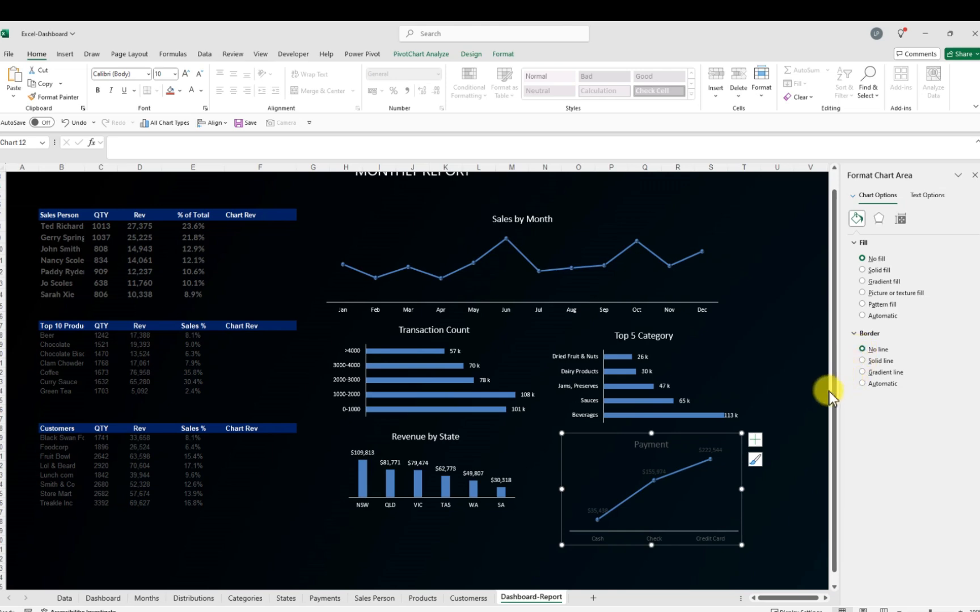
Set the Payment chart title's font color to white
{"action": "left_click", "coordinate": [656, 446]}
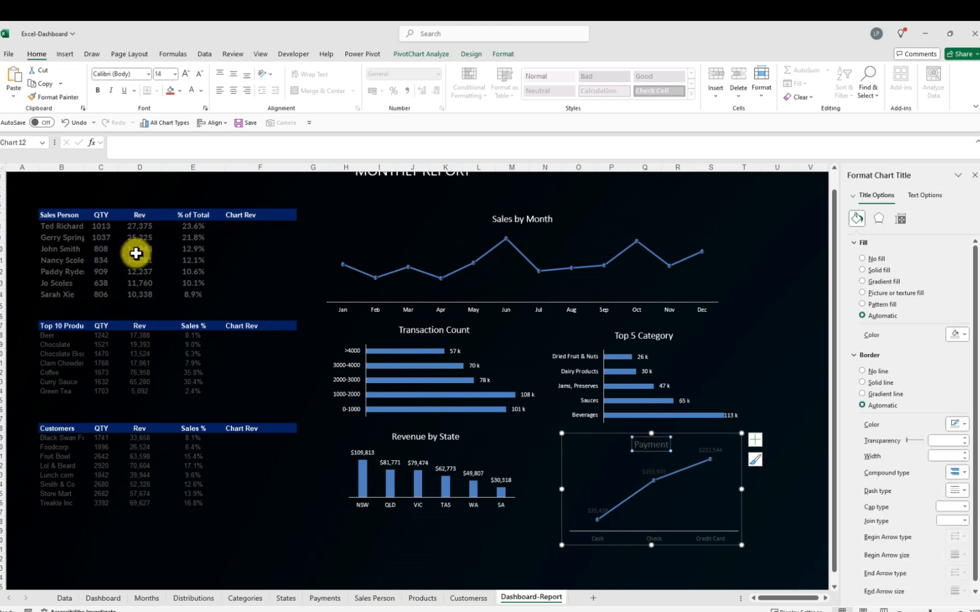
{"action": "left_click", "coordinate": [202, 91]}
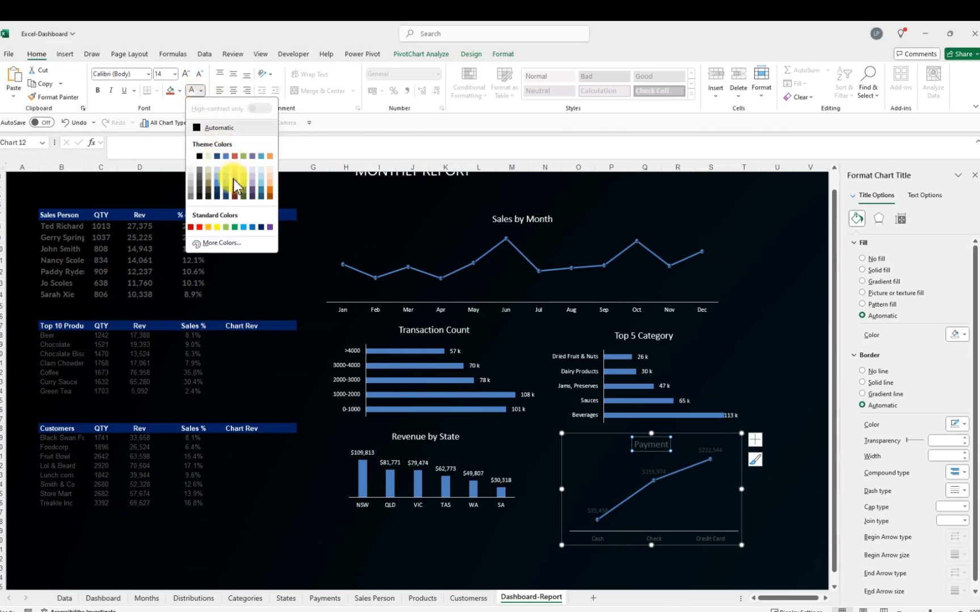
{"action": "left_click", "coordinate": [194, 158]}
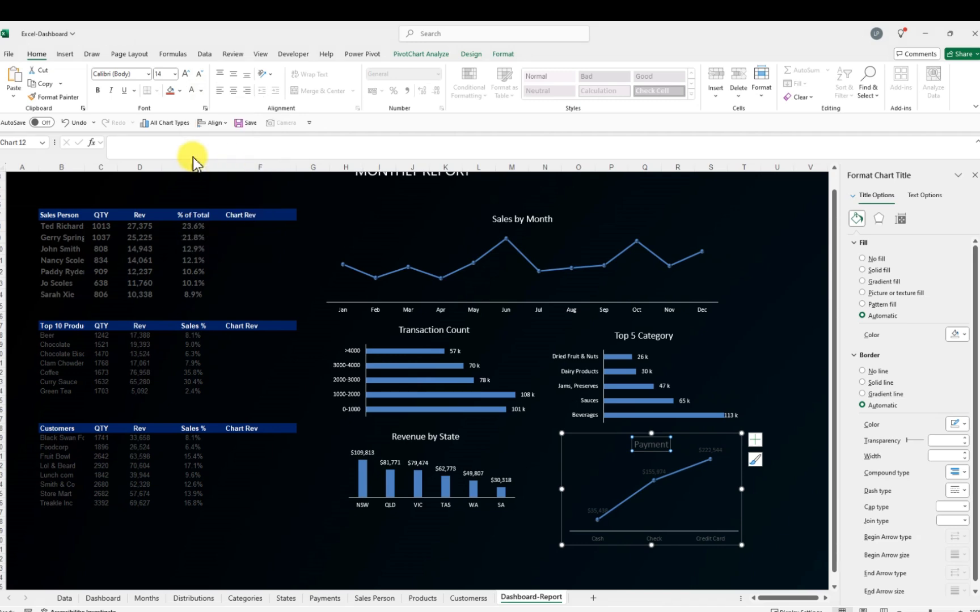
Set the Payment chart's data labels and category axis labels to white font
{"action": "left_click", "coordinate": [710, 451]}
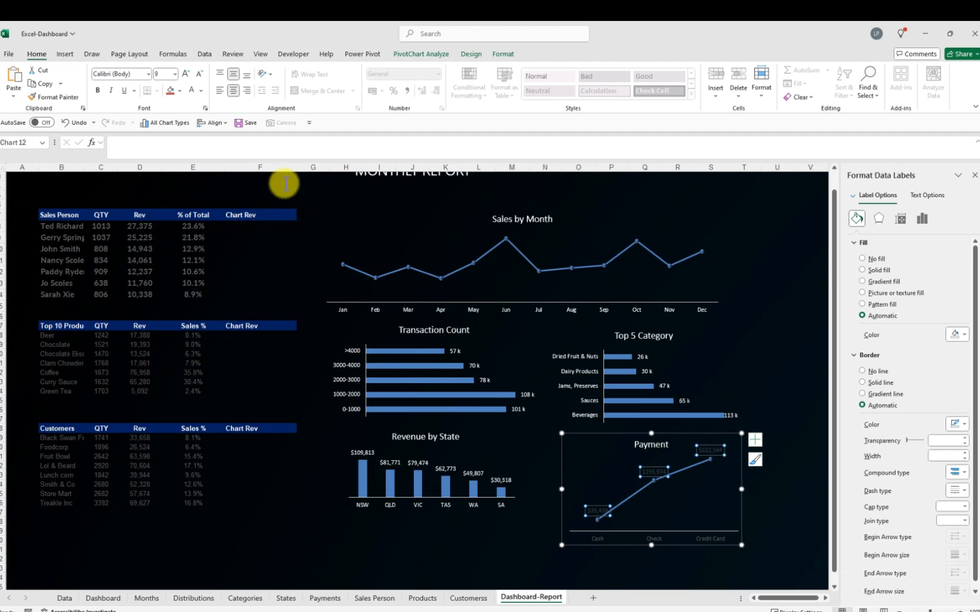
{"action": "left_click", "coordinate": [201, 91]}
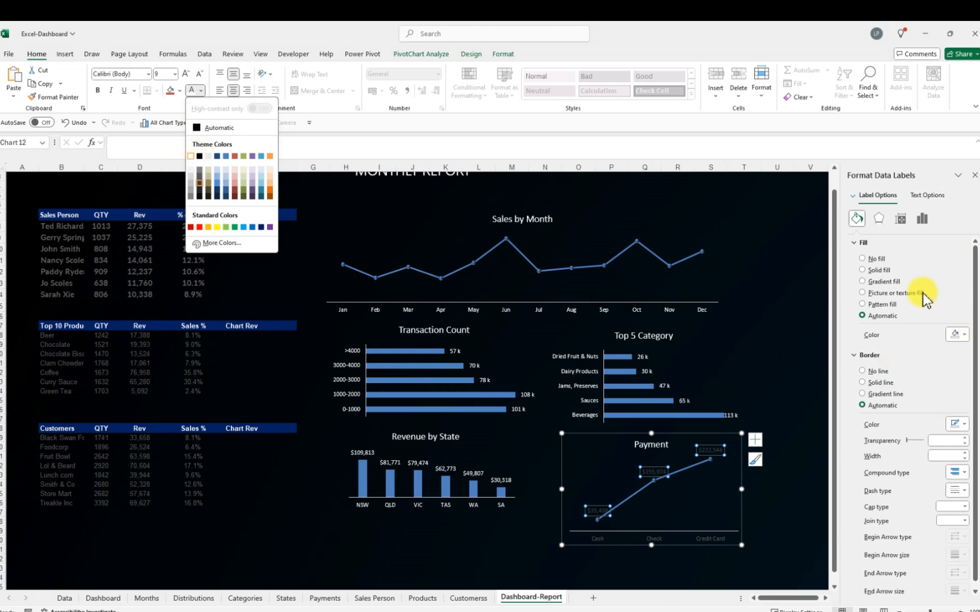
{"action": "left_click", "coordinate": [891, 480]}
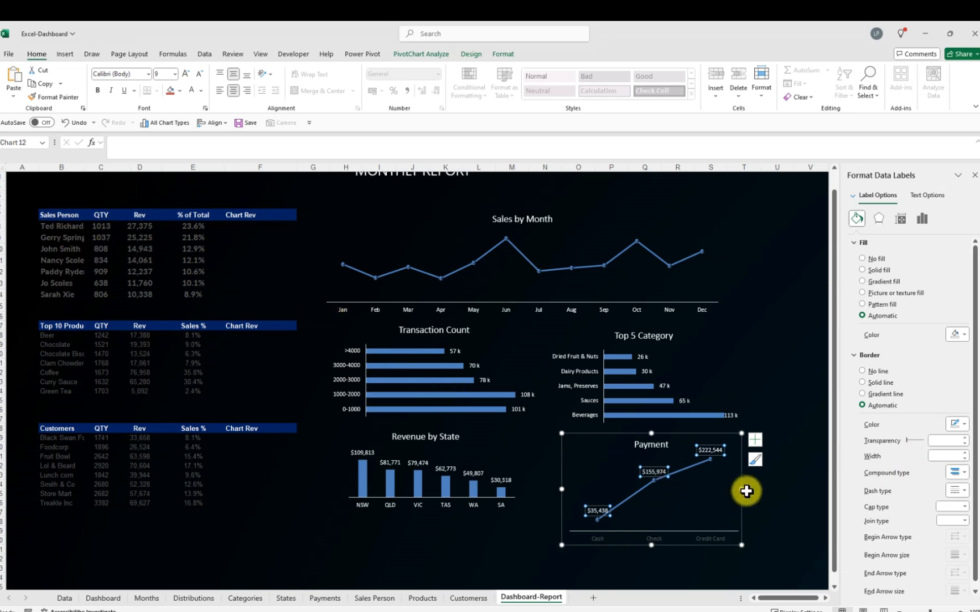
{"action": "left_click", "coordinate": [597, 538]}
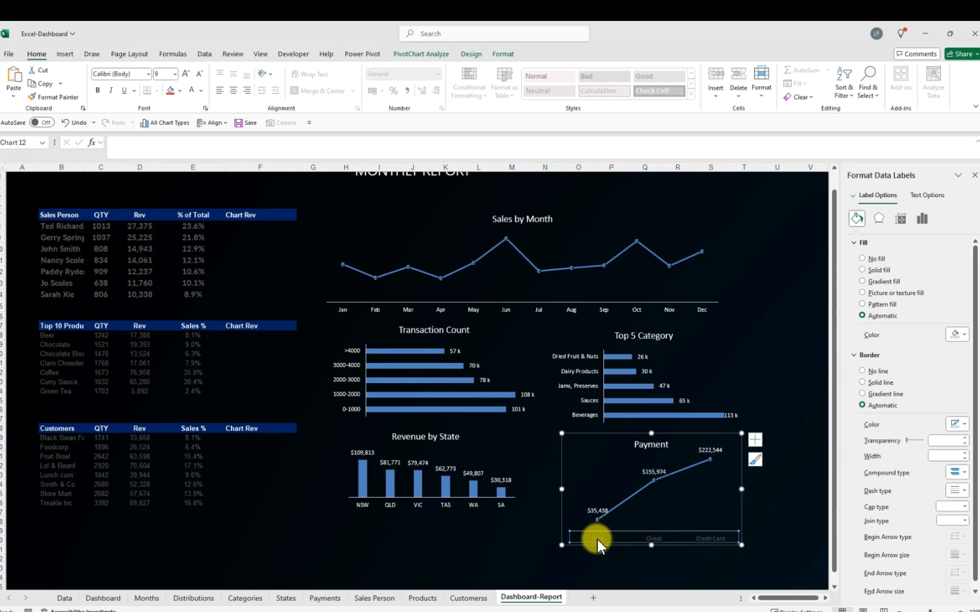
{"action": "left_click", "coordinate": [201, 90]}
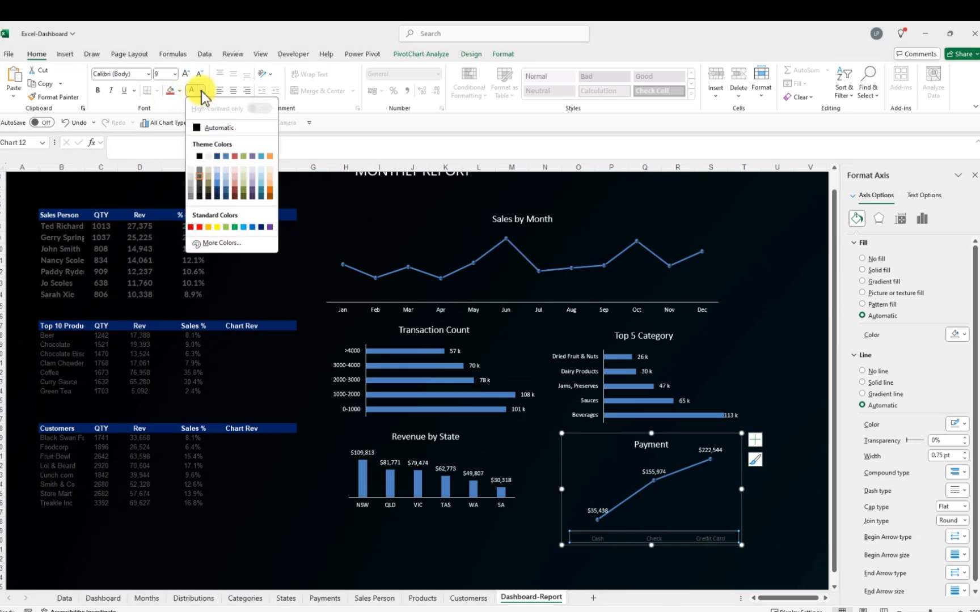
{"action": "left_click", "coordinate": [198, 153]}
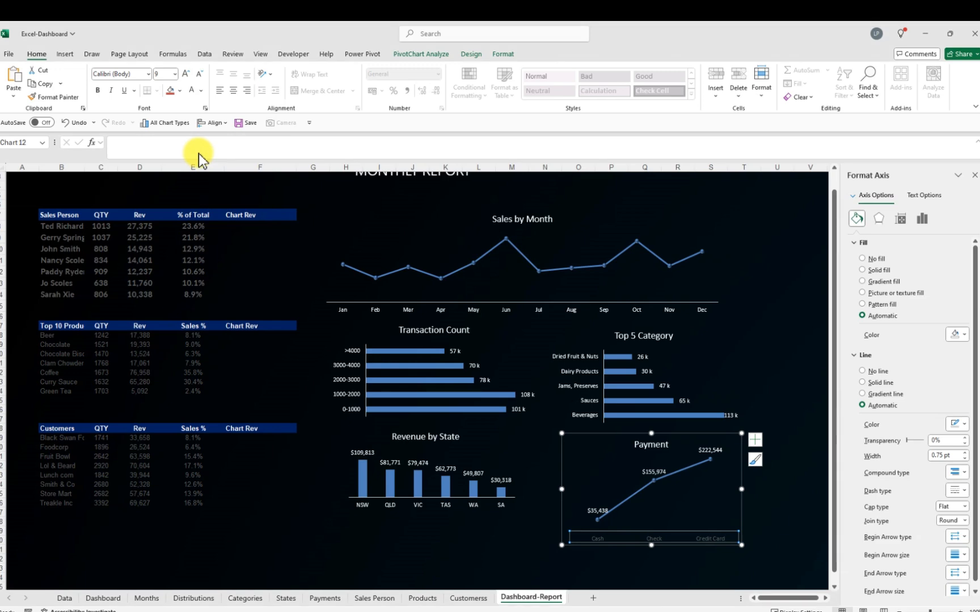
{"action": "left_click", "coordinate": [782, 363]}
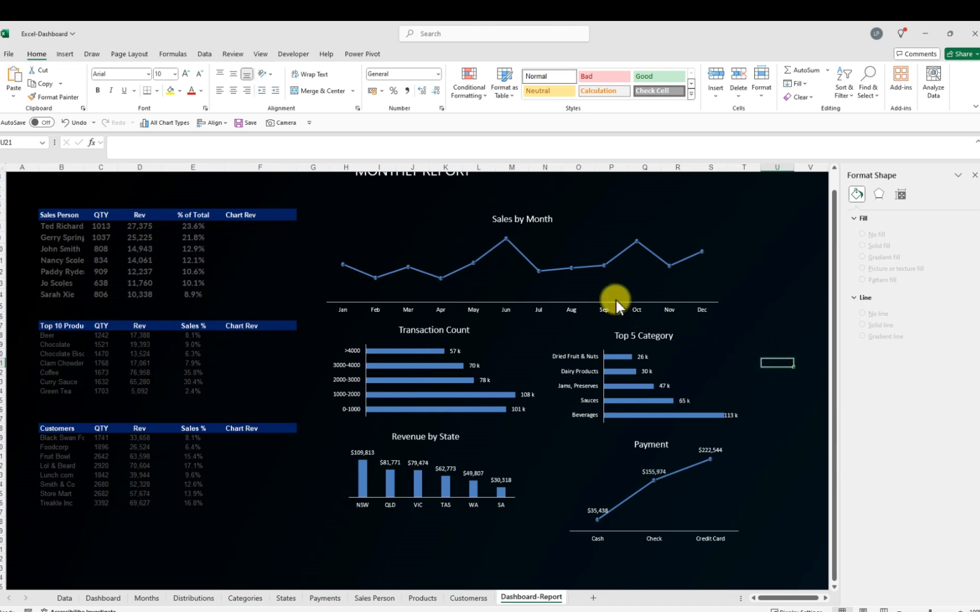
Color the Sales by Month line red, then undo the change
{"action": "mouse_move", "coordinate": [520, 242]}
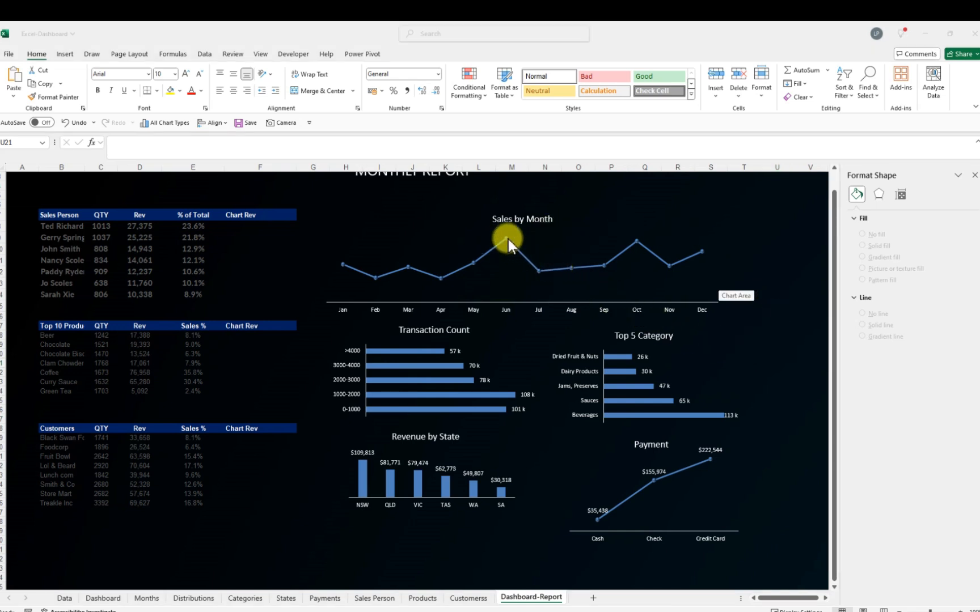
{"action": "left_click", "coordinate": [508, 240]}
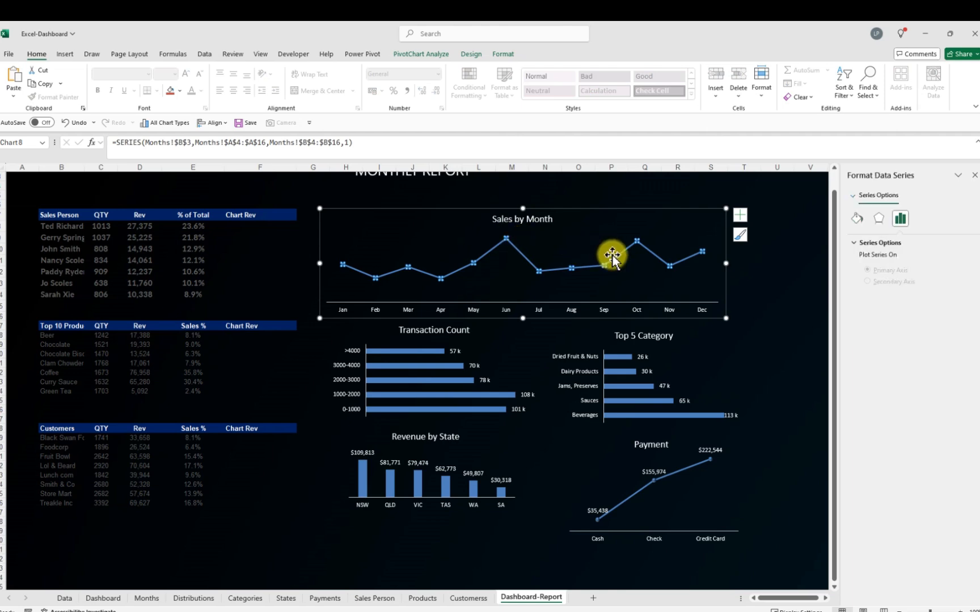
{"action": "left_click", "coordinate": [857, 219]}
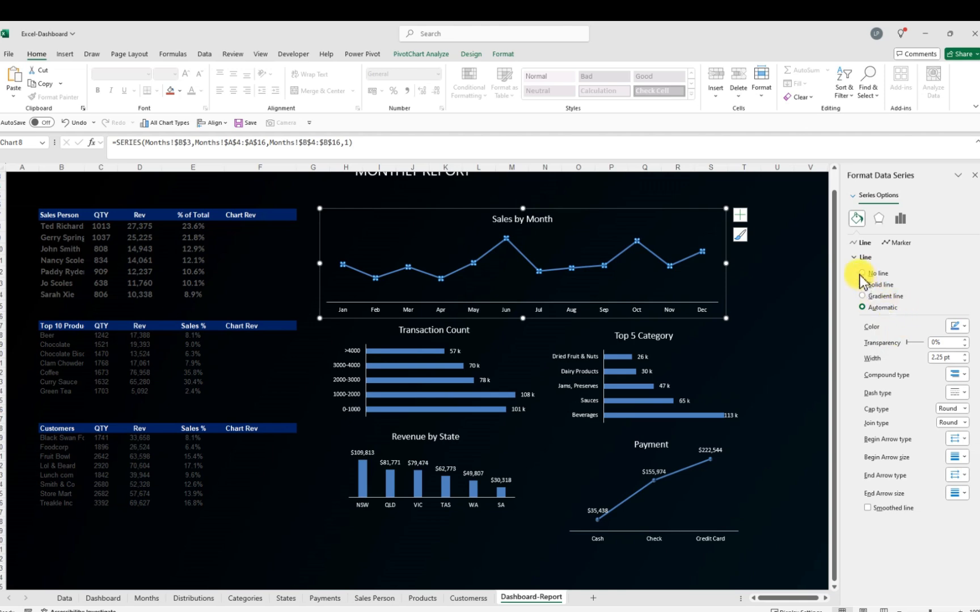
{"action": "left_click", "coordinate": [963, 327]}
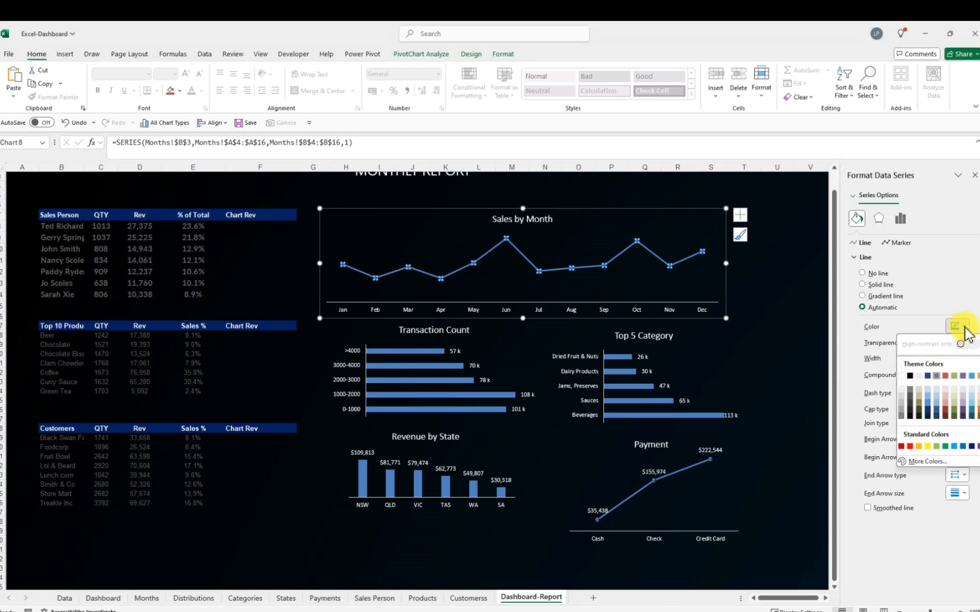
{"action": "left_click", "coordinate": [902, 447]}
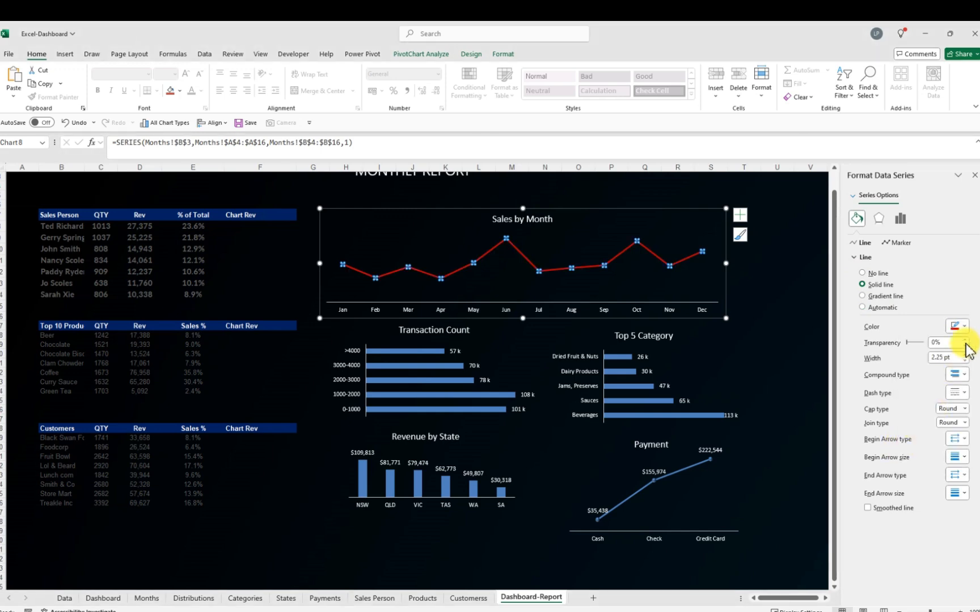
{"action": "left_click", "coordinate": [63, 122]}
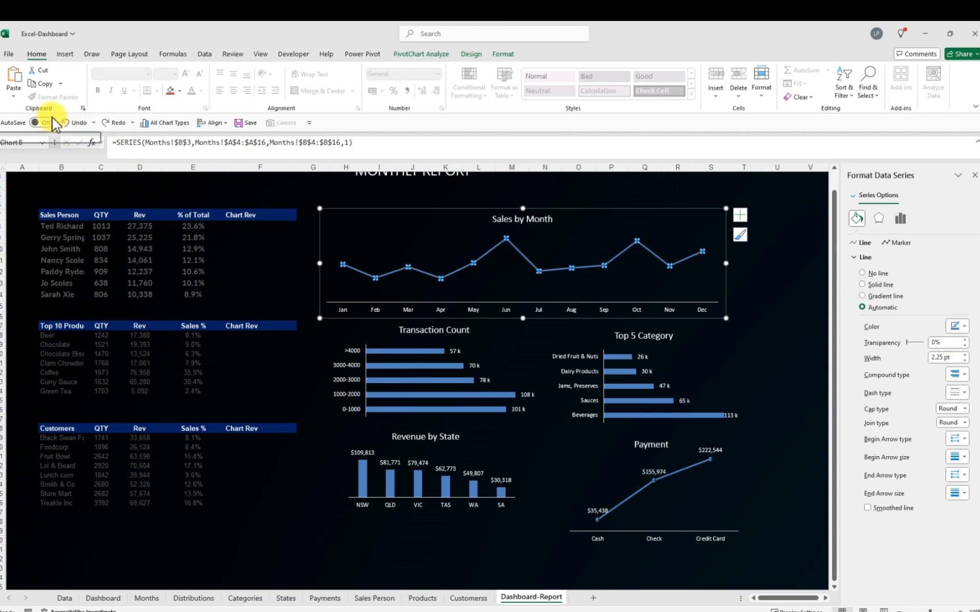
Fill the Sales by Month chart's line markers with solid red
{"action": "left_click", "coordinate": [900, 244]}
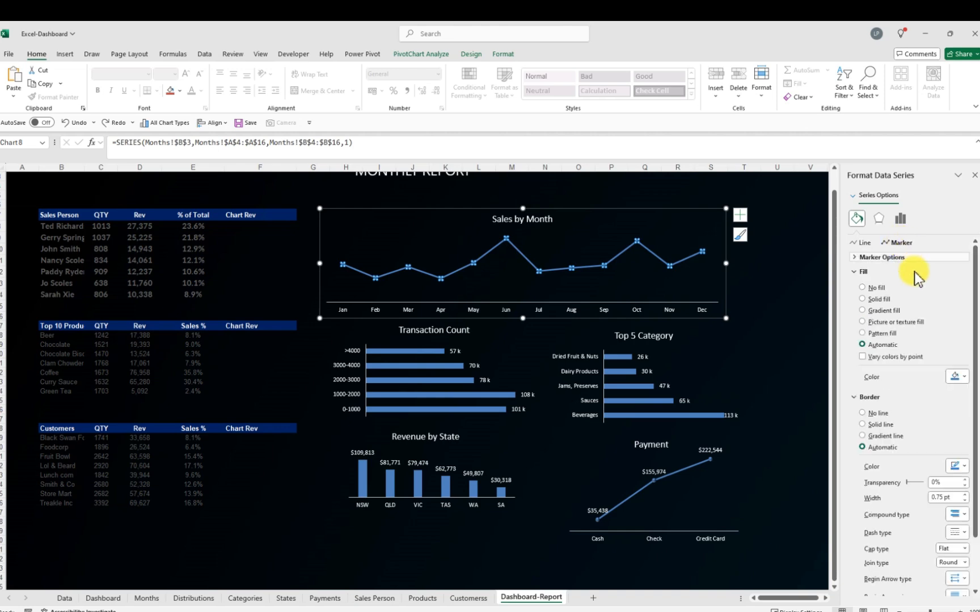
{"action": "left_click", "coordinate": [966, 379]}
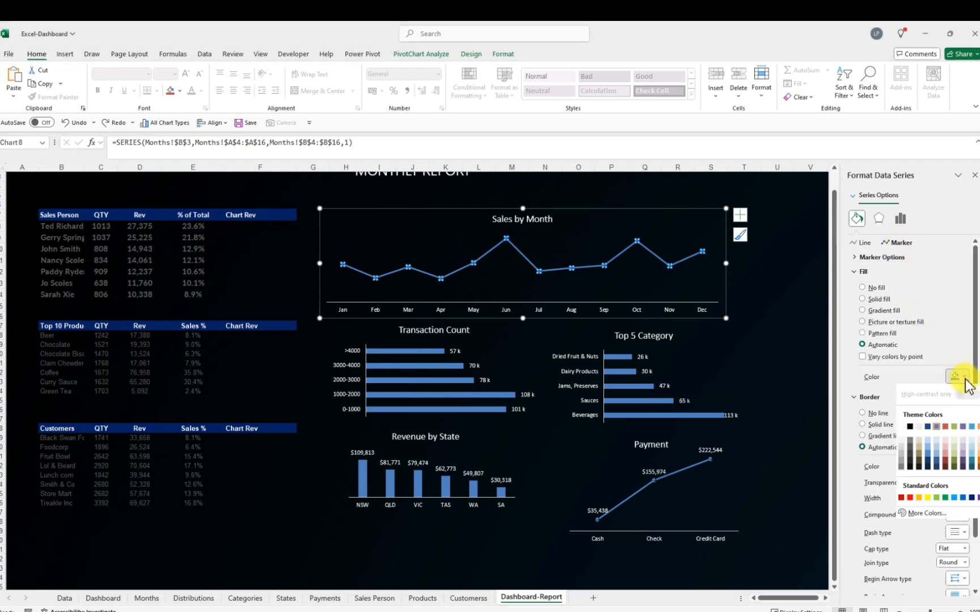
{"action": "left_click", "coordinate": [901, 498]}
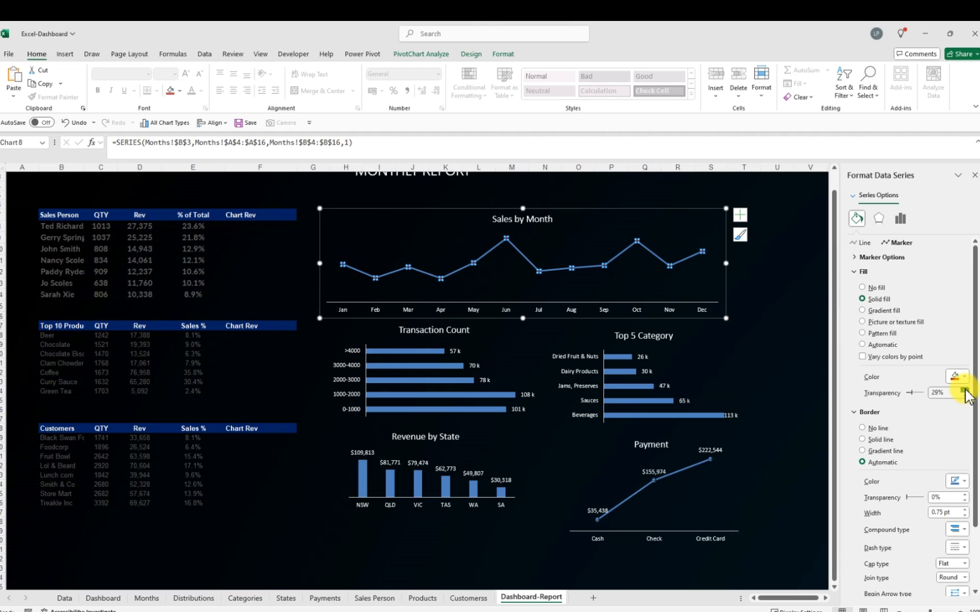
{"action": "left_click", "coordinate": [964, 389]}
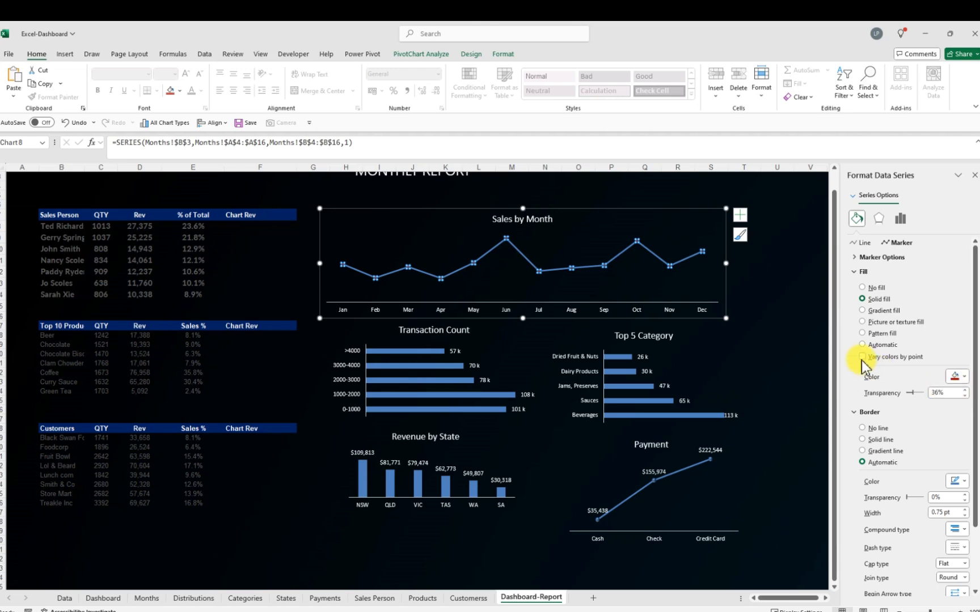
{"action": "left_click", "coordinate": [793, 329]}
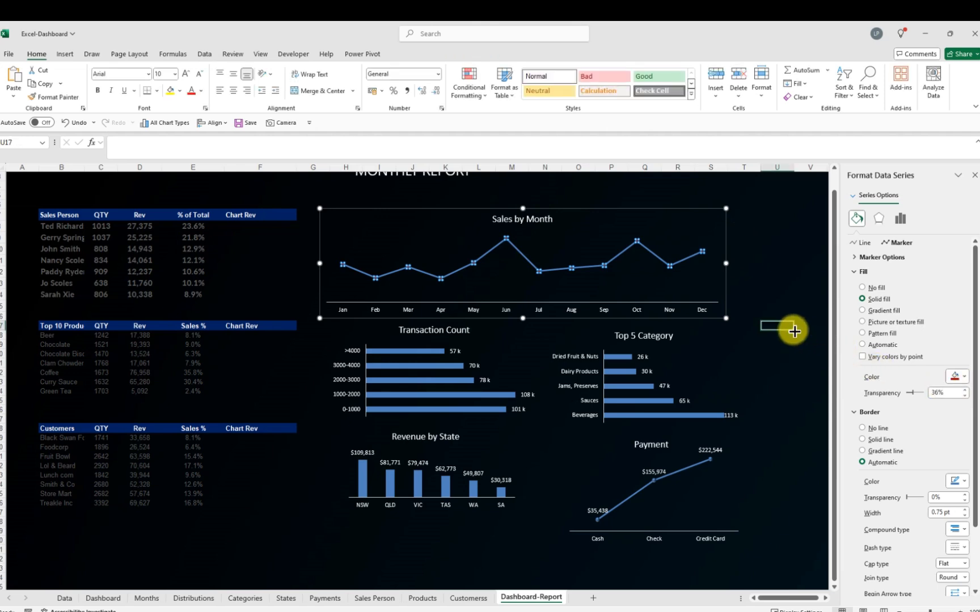
{"action": "left_click", "coordinate": [804, 294]}
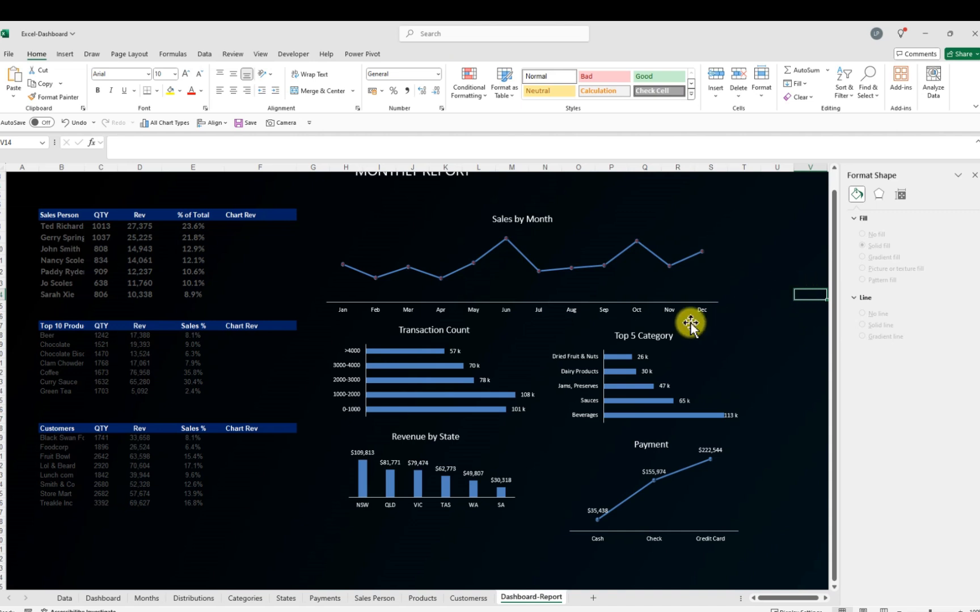
Set the Sales by Month markers' fill transparency to 0% and their border to no line
{"action": "left_click", "coordinate": [572, 268]}
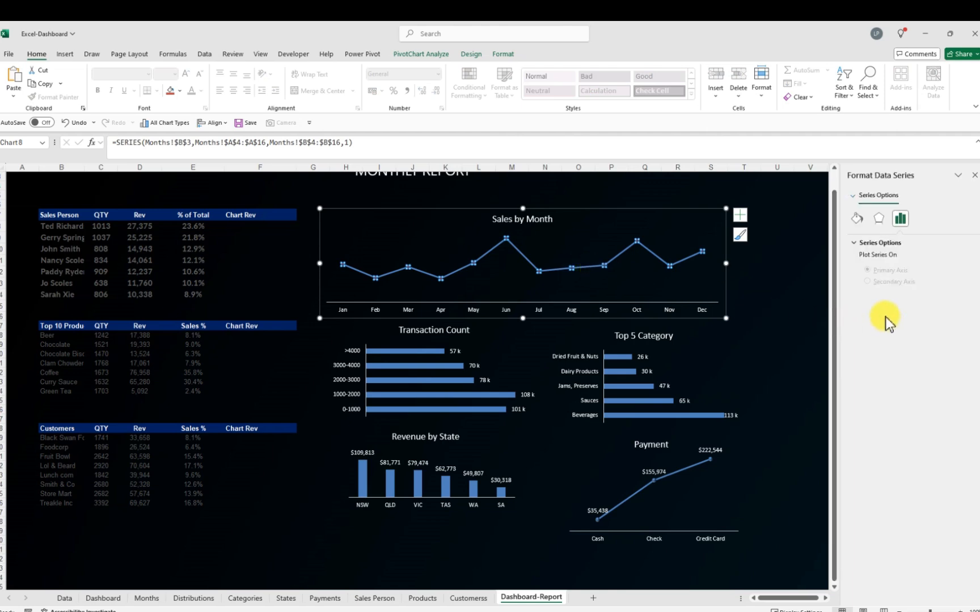
{"action": "left_click", "coordinate": [857, 219]}
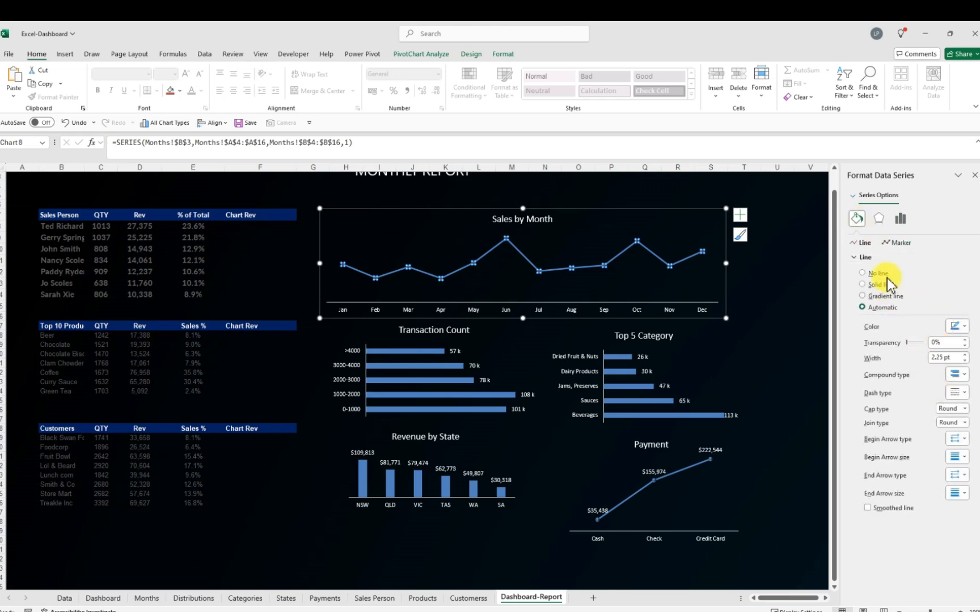
{"action": "left_click", "coordinate": [899, 242]}
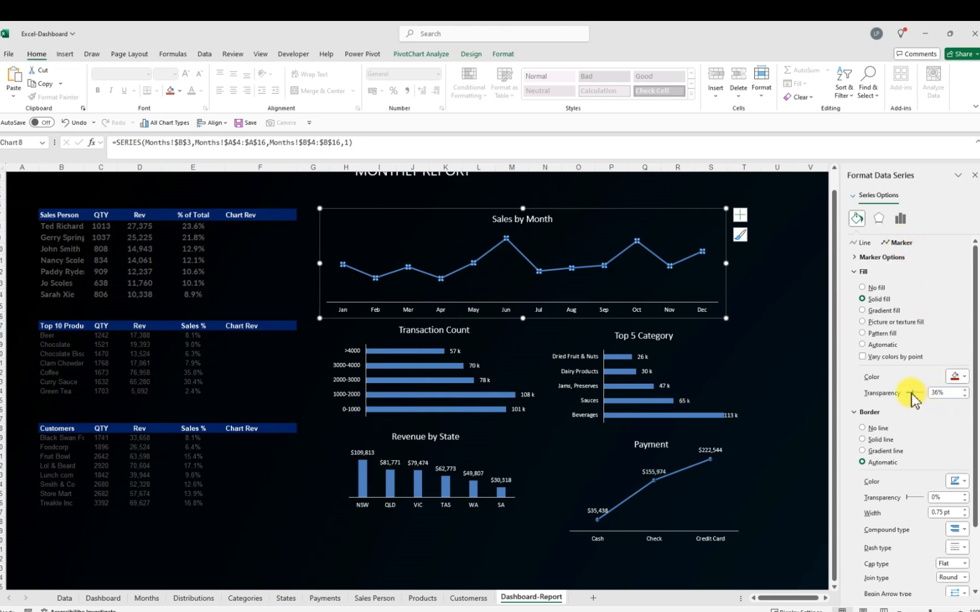
{"action": "left_click_drag", "start_coordinate": [912, 395], "coordinate": [904, 396]}
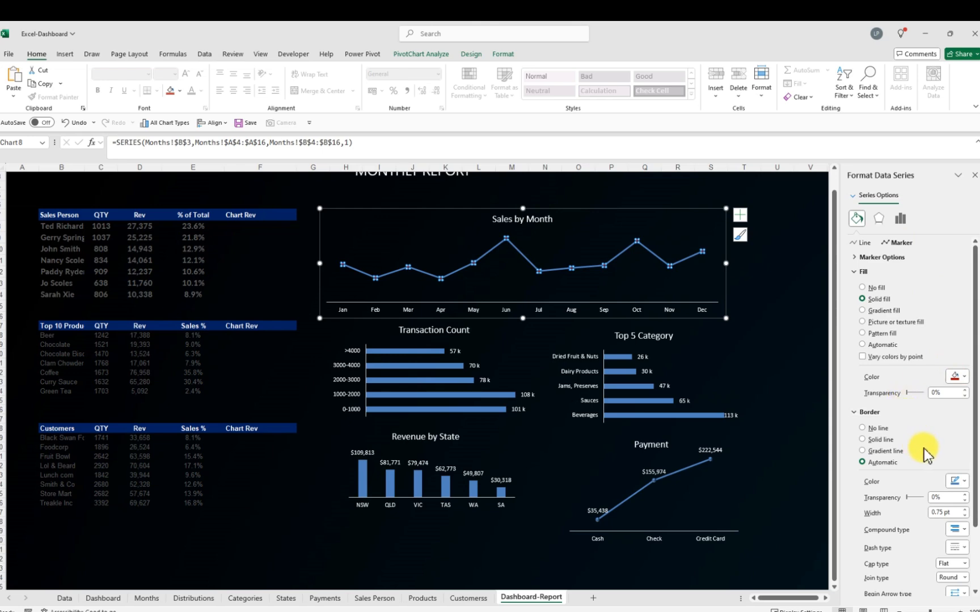
{"action": "scroll", "coordinate": [923, 449], "scroll_direction": "down", "scroll_amount": 2}
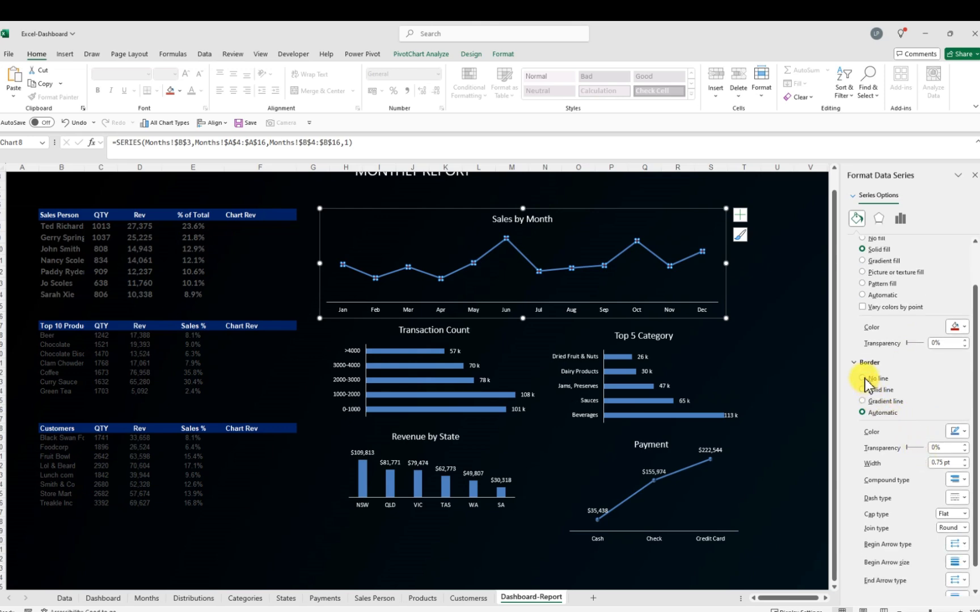
{"action": "left_click", "coordinate": [862, 379]}
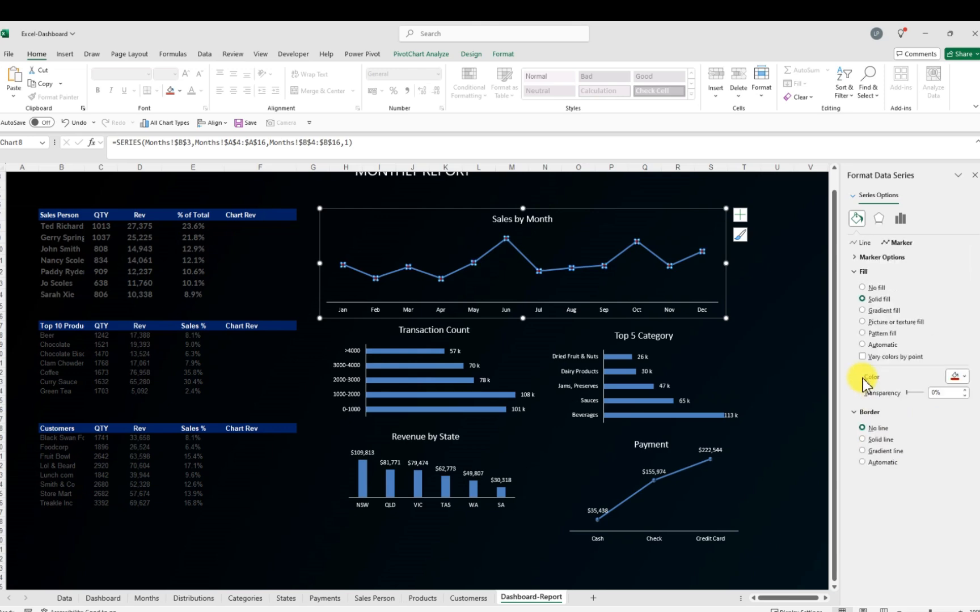
Try no fill and automatic fill on the Sales by Month markers, then undo both changes
{"action": "left_click", "coordinate": [863, 288]}
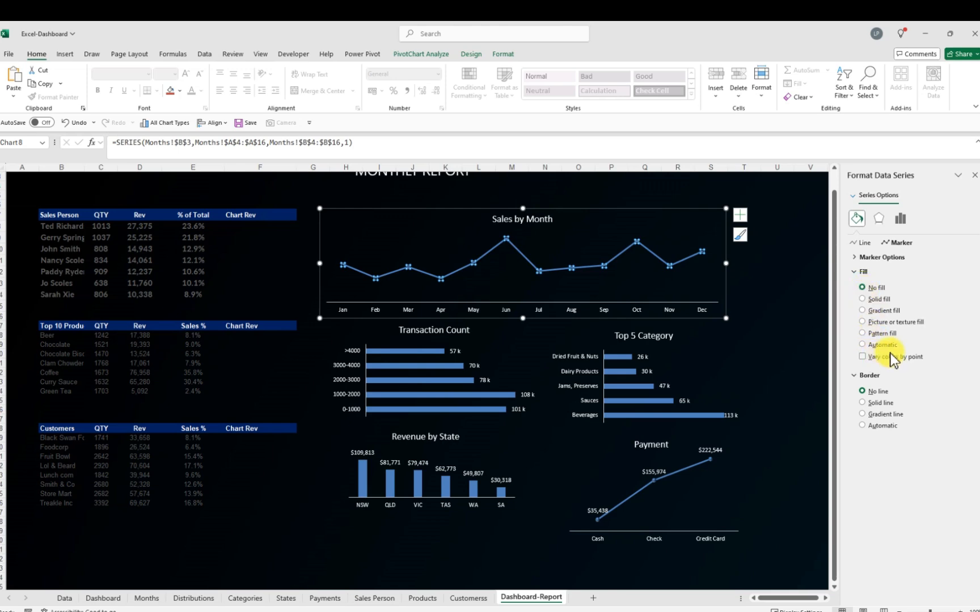
{"action": "left_click", "coordinate": [863, 345]}
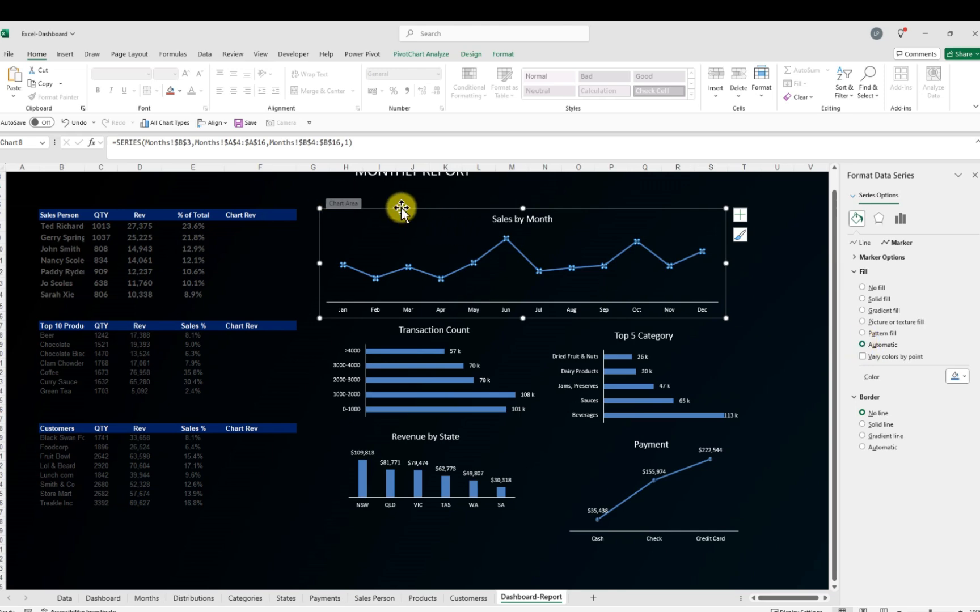
{"action": "left_click", "coordinate": [66, 124]}
{"action": "left_click", "coordinate": [65, 123]}
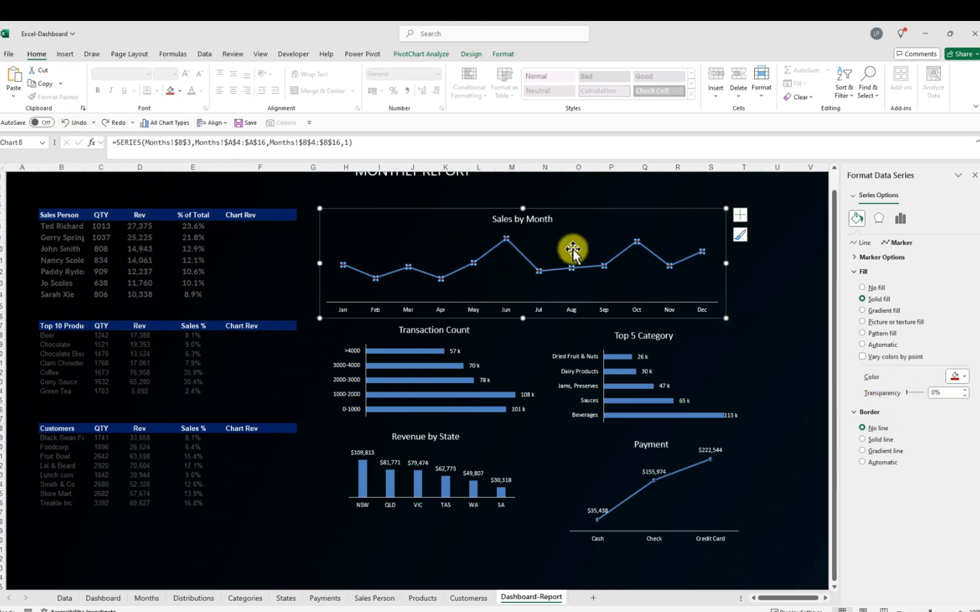
{"action": "left_click", "coordinate": [782, 355]}
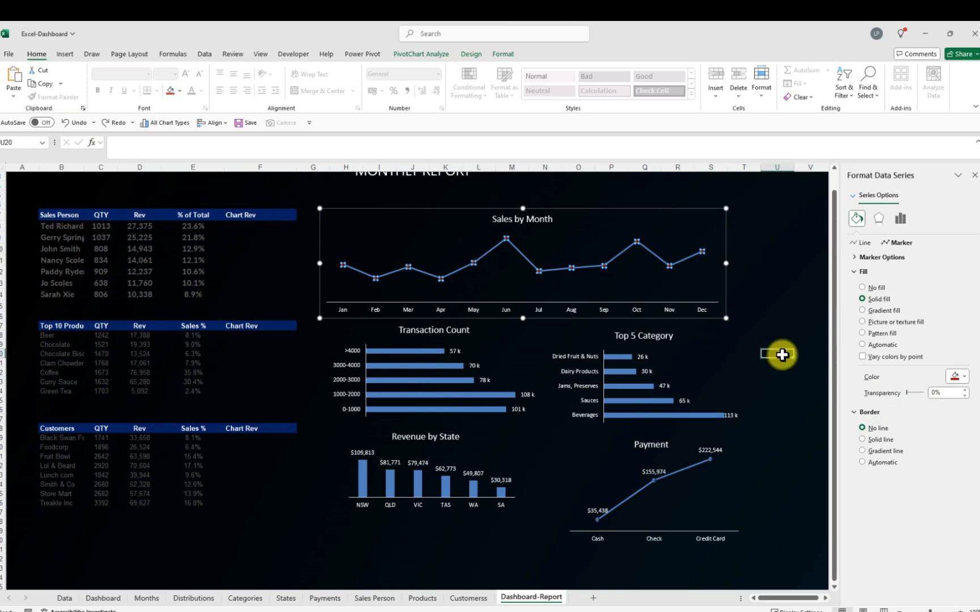
Give the Payment chart's markers a solid red fill at 0% transparency with no border
{"action": "left_click", "coordinate": [652, 483]}
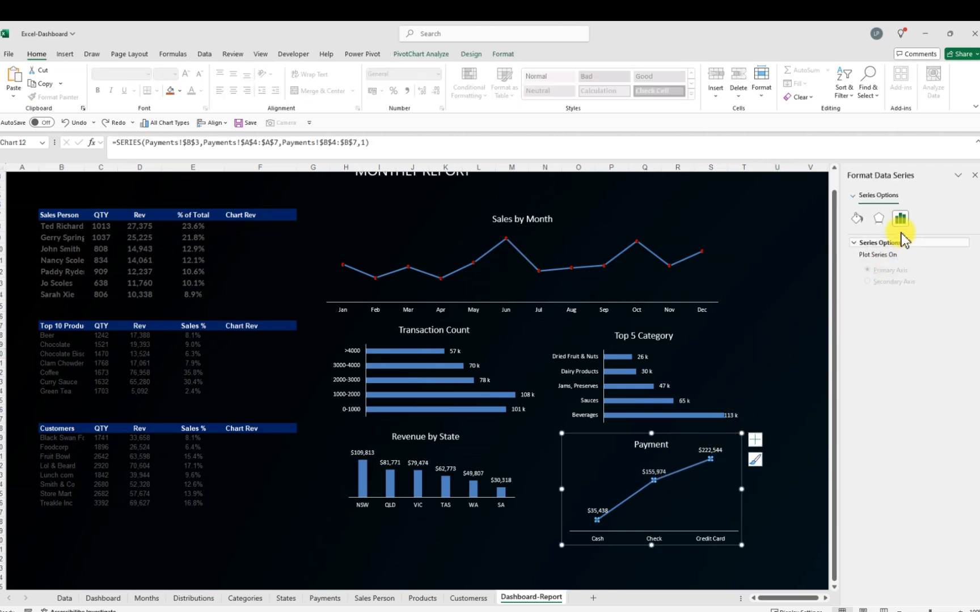
{"action": "left_click", "coordinate": [857, 219]}
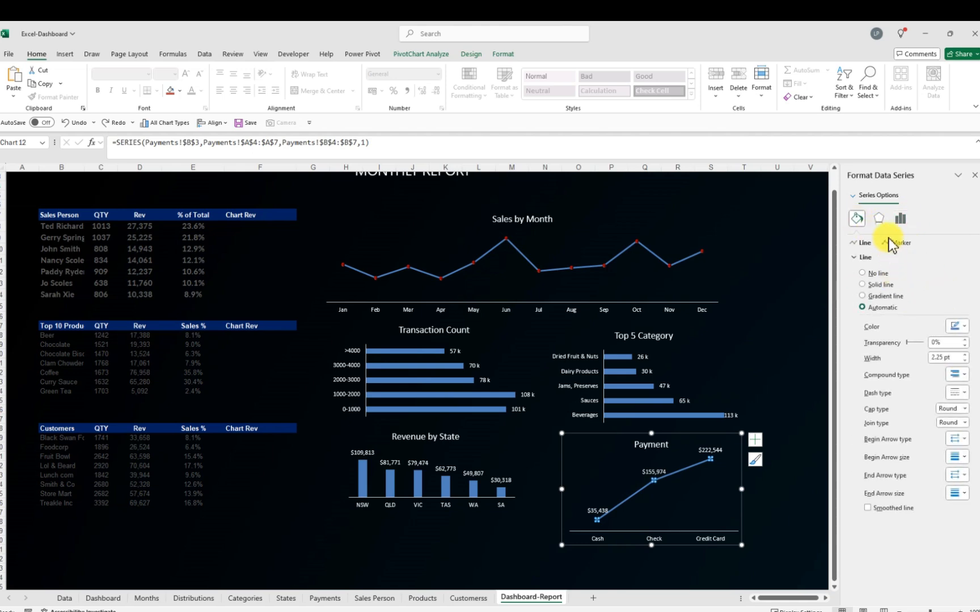
{"action": "left_click", "coordinate": [891, 244]}
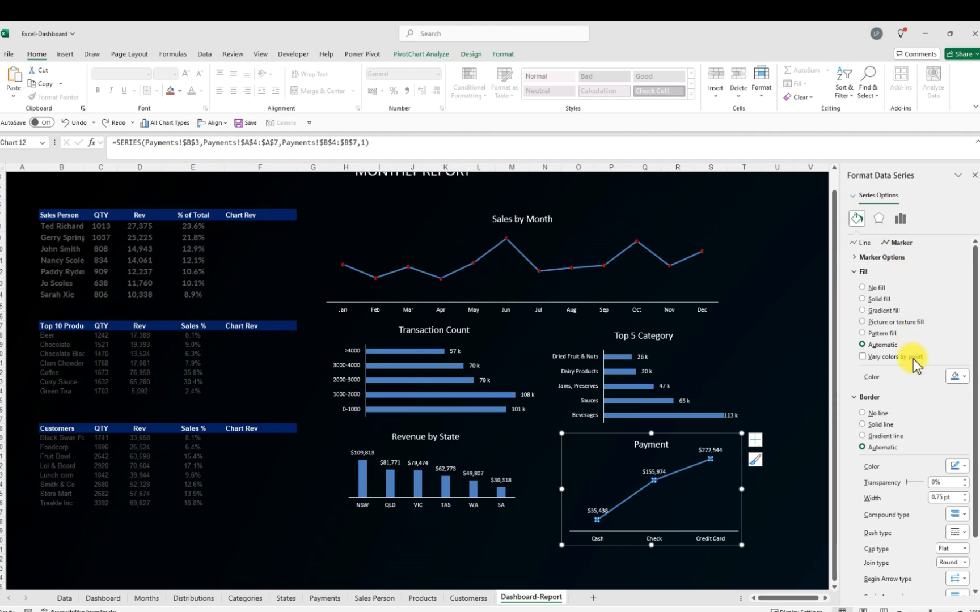
{"action": "left_click", "coordinate": [965, 379]}
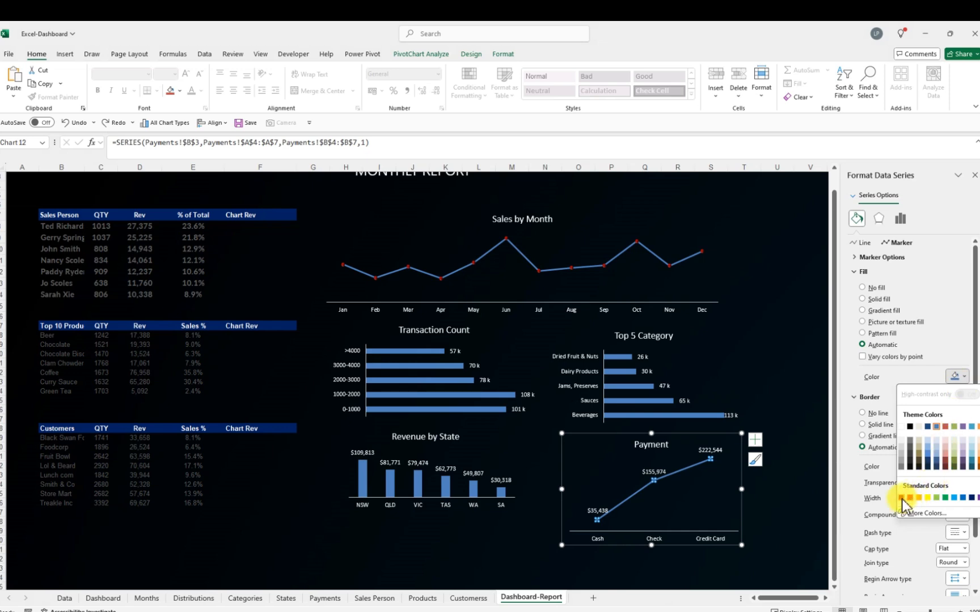
{"action": "left_click", "coordinate": [901, 498]}
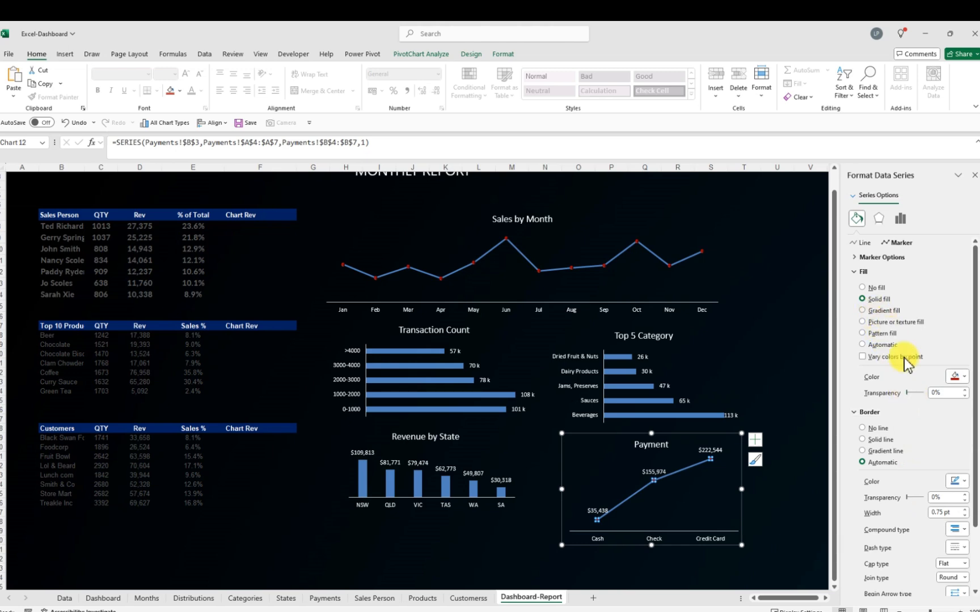
{"action": "left_click", "coordinate": [863, 429]}
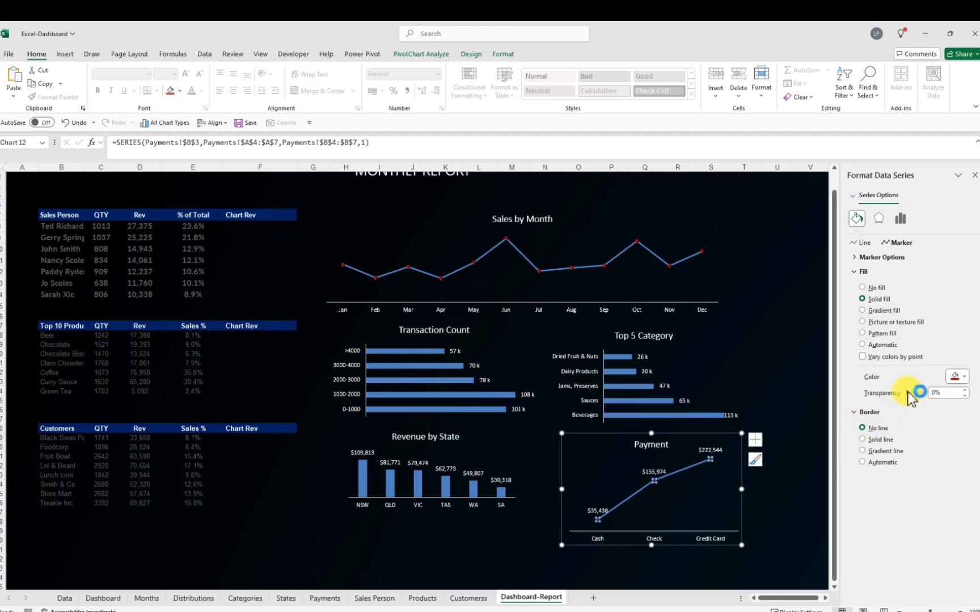
{"action": "mouse_move", "coordinate": [910, 397]}
{"action": "left_mouse_down"}
{"action": "mouse_move", "coordinate": [925, 399]}
{"action": "mouse_move", "coordinate": [904, 398]}
{"action": "left_mouse_up"}
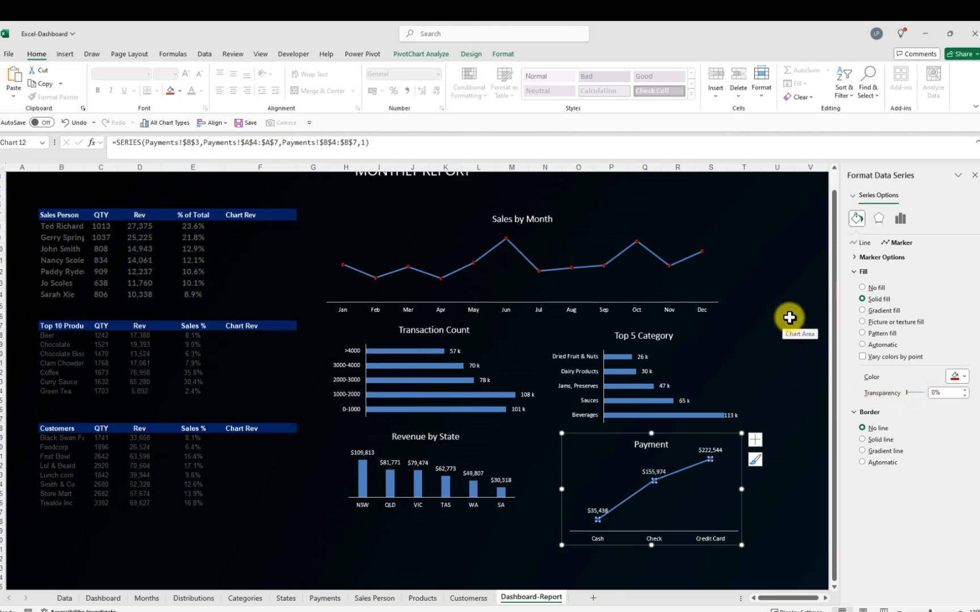
{"action": "left_click", "coordinate": [799, 279]}
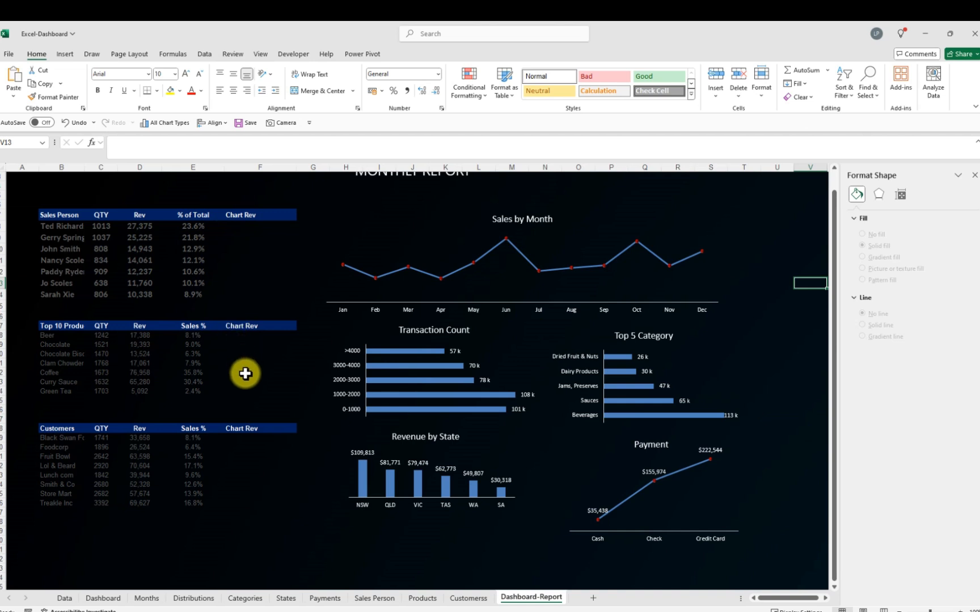
Close the formatting pane and compare the report with the original Dashboard sheet
{"action": "left_click", "coordinate": [975, 175]}
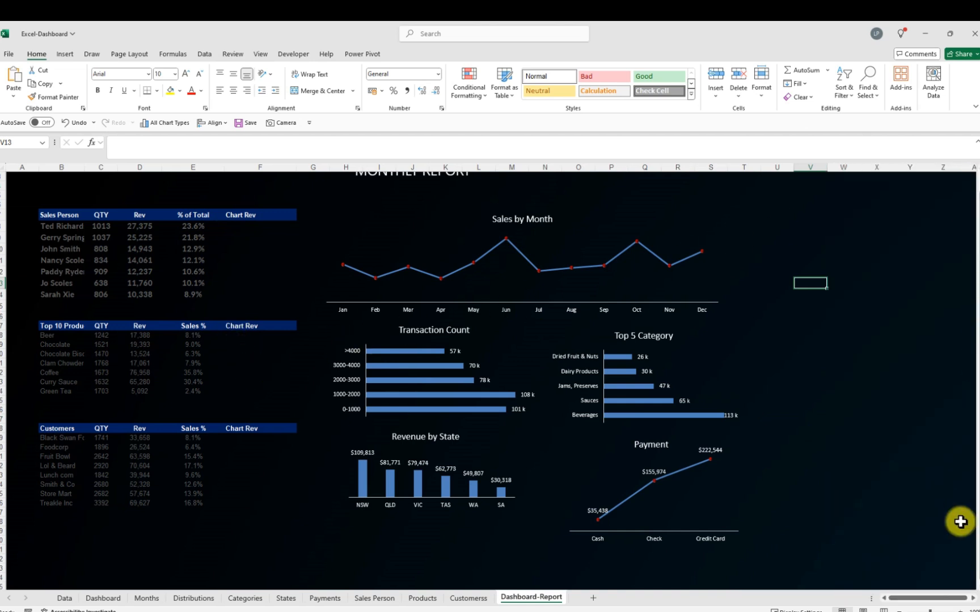
{"action": "left_click", "coordinate": [940, 558]}
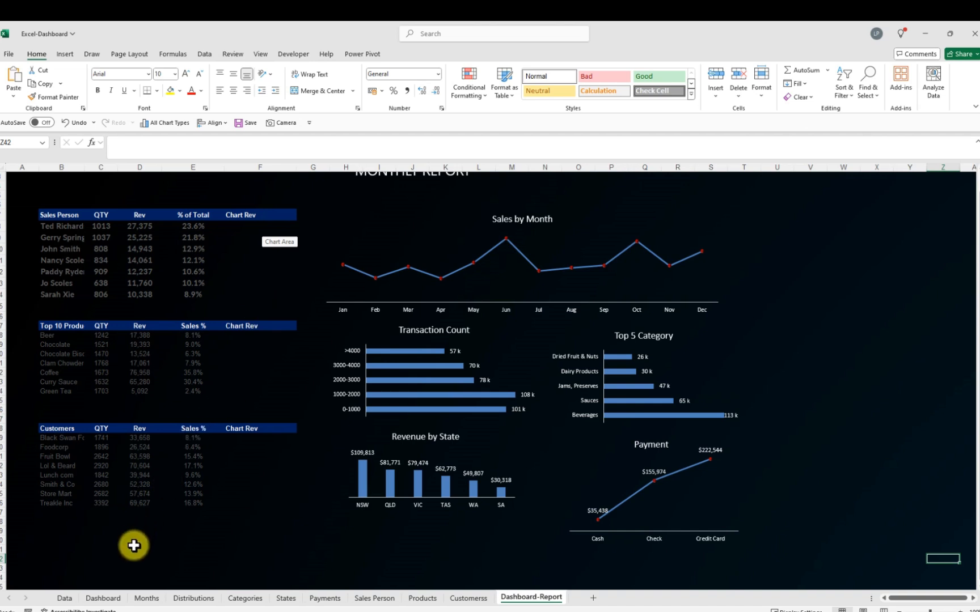
{"action": "left_click", "coordinate": [110, 600]}
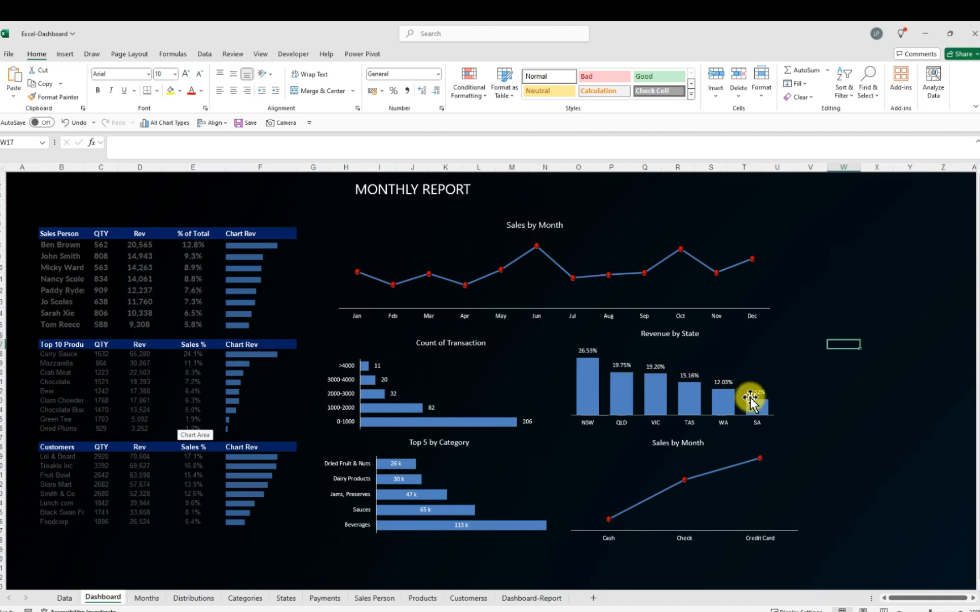
{"action": "mouse_move", "coordinate": [771, 407]}
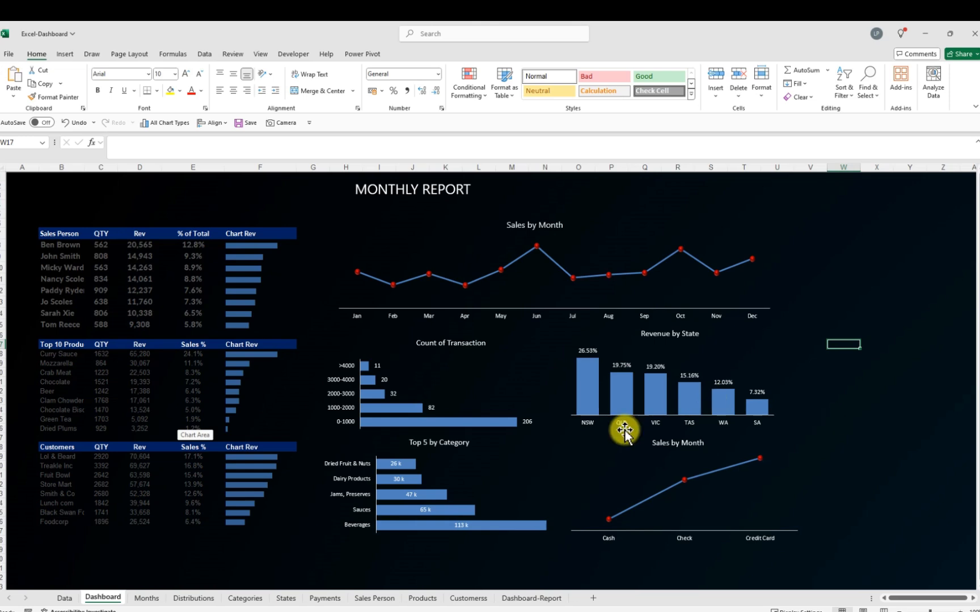
{"action": "left_click", "coordinate": [528, 598]}
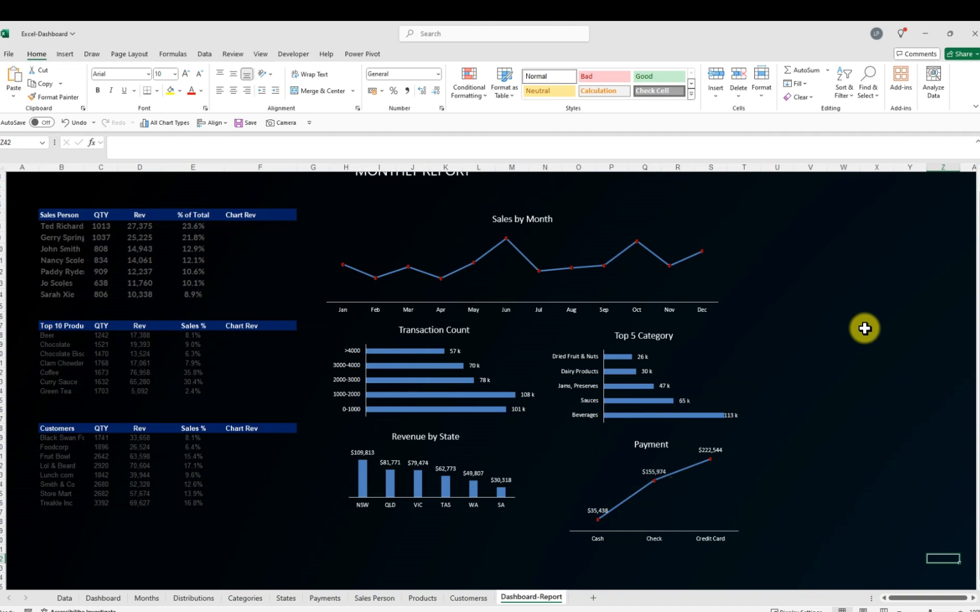
{"action": "scroll", "coordinate": [885, 298], "scroll_direction": "up", "scroll_amount": 1}
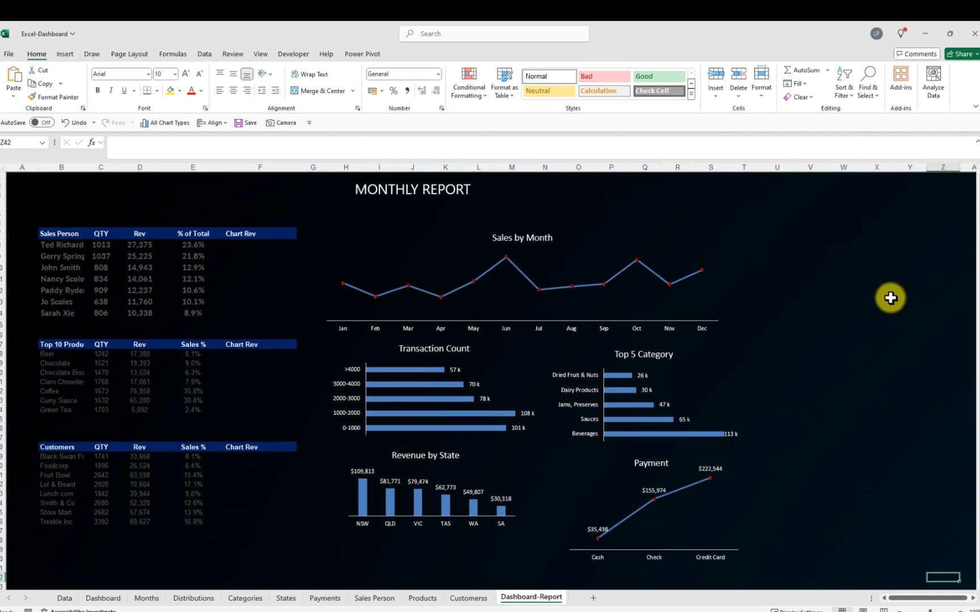